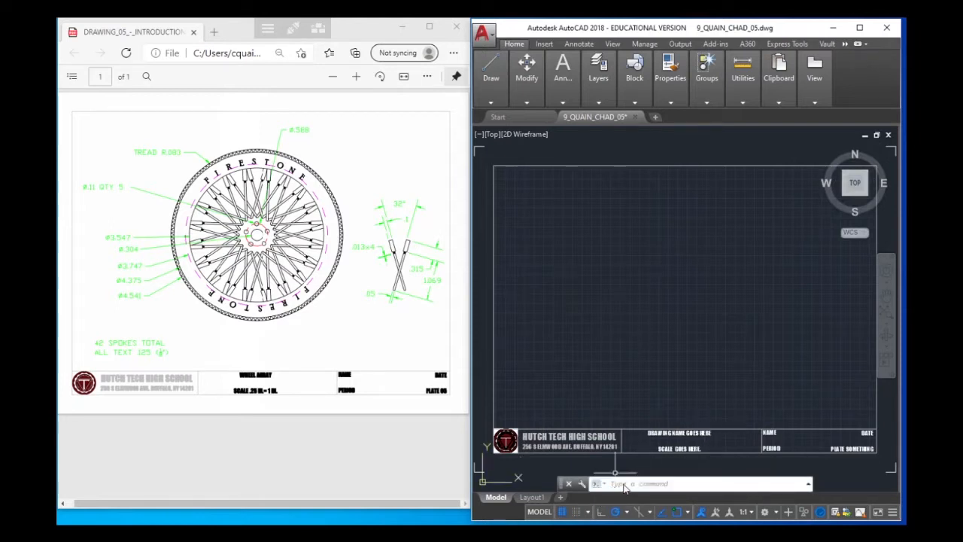
Set the WSAUTOSAVE variable to 1 and move the command line out of the drawing area, below the reference PDF drawing
{"action": "left_click", "coordinate": [620, 485]}
{"action": "type", "text": "wsau"}
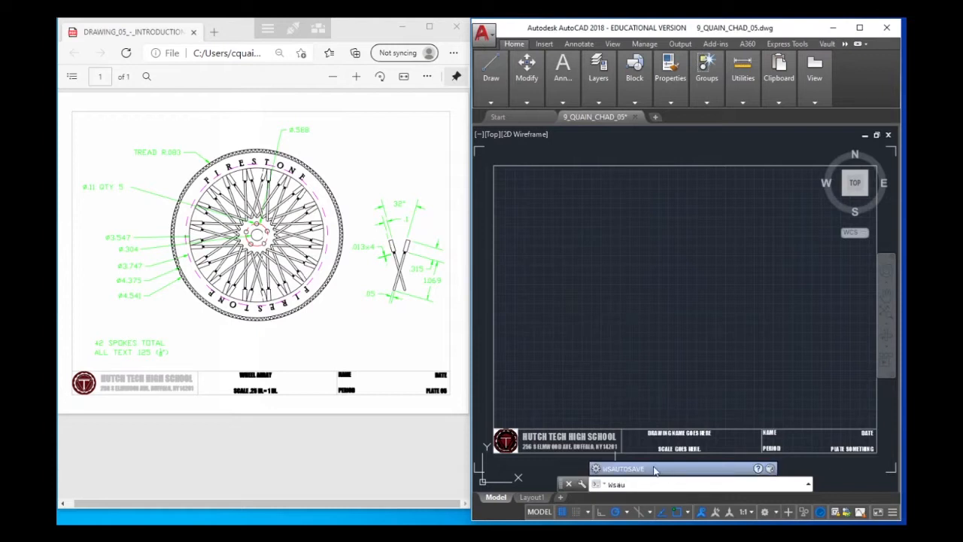
{"action": "left_click", "coordinate": [655, 468]}
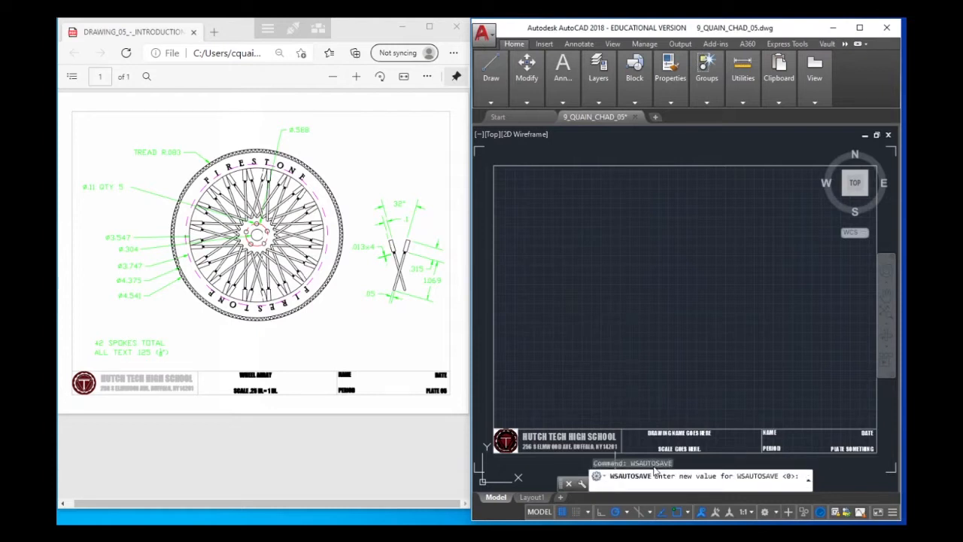
{"action": "type", "text": "1"}
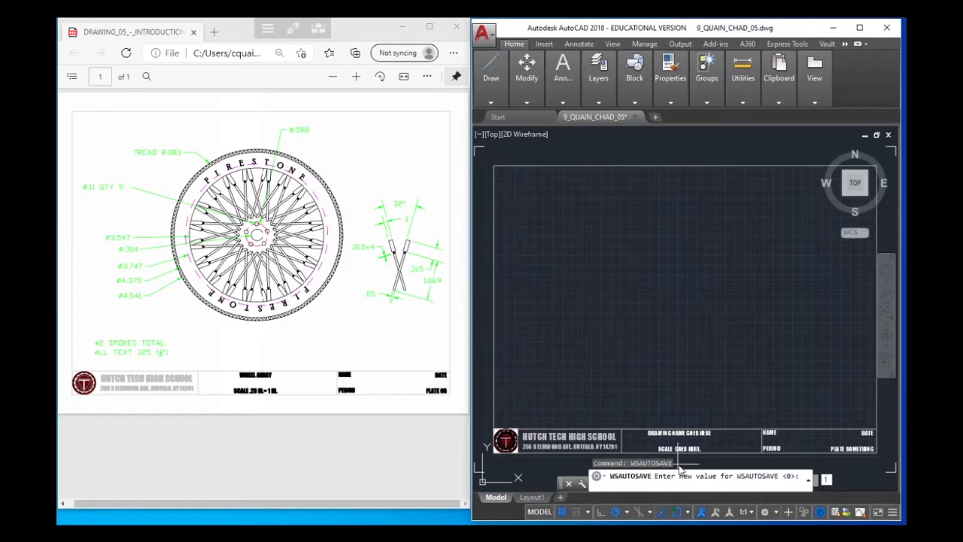
{"action": "key", "text": "Return"}
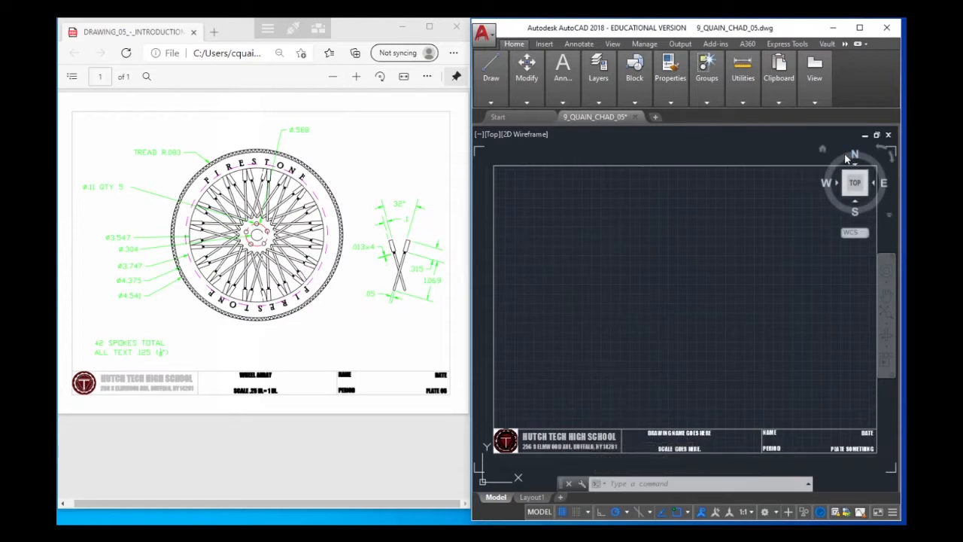
{"action": "left_click_drag", "start_coordinate": [562, 485], "coordinate": [152, 485]}
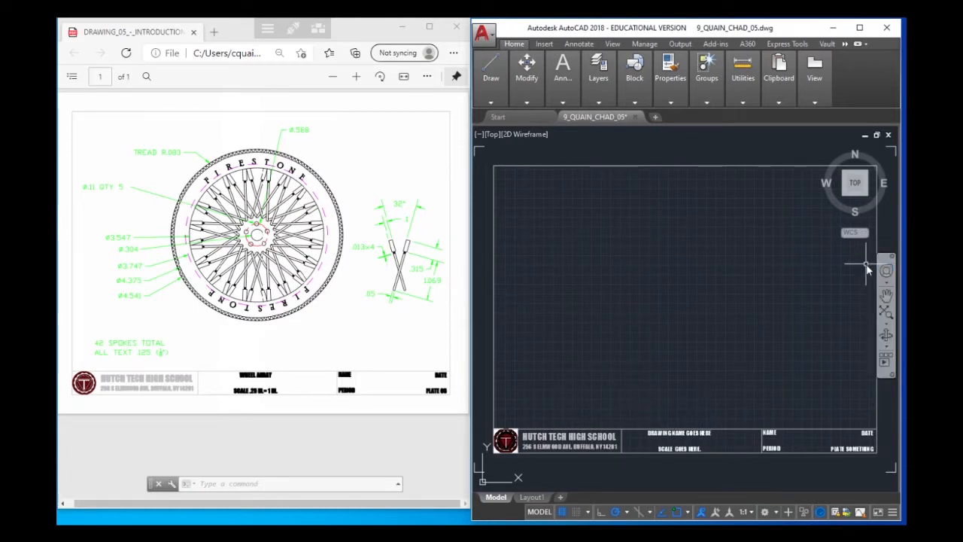
Hide the UCS icon and the ViewCube, and switch the navigation bar off and back on
{"action": "left_click", "coordinate": [599, 76]}
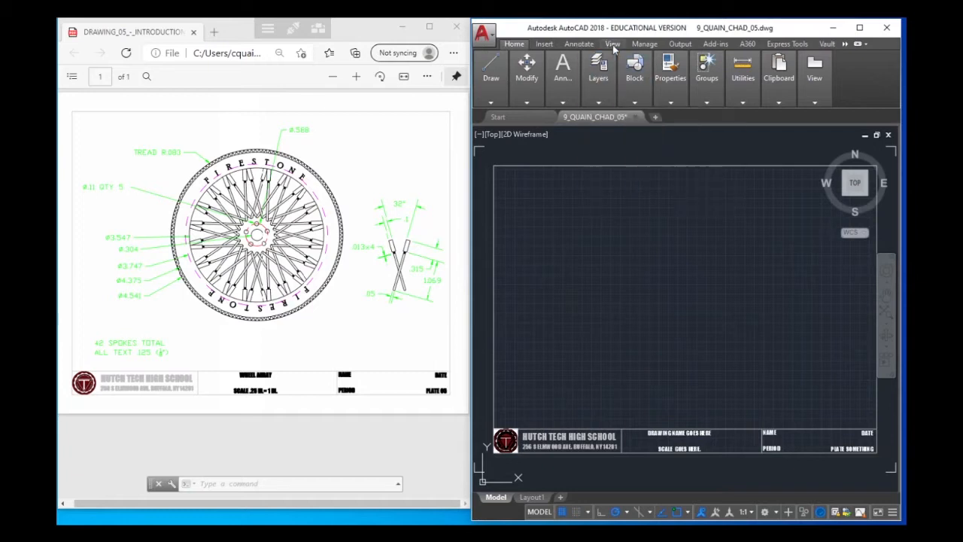
{"action": "left_click", "coordinate": [612, 44]}
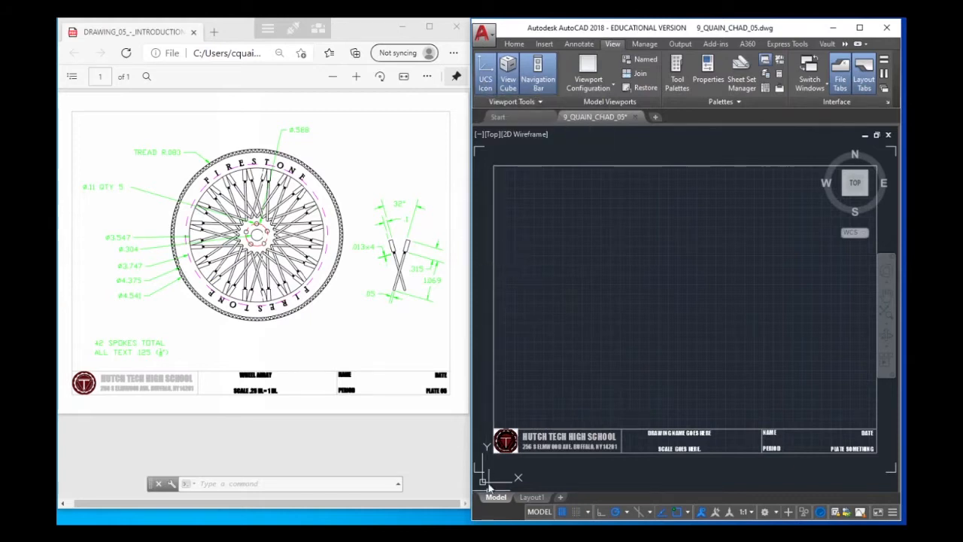
{"action": "left_click", "coordinate": [485, 73]}
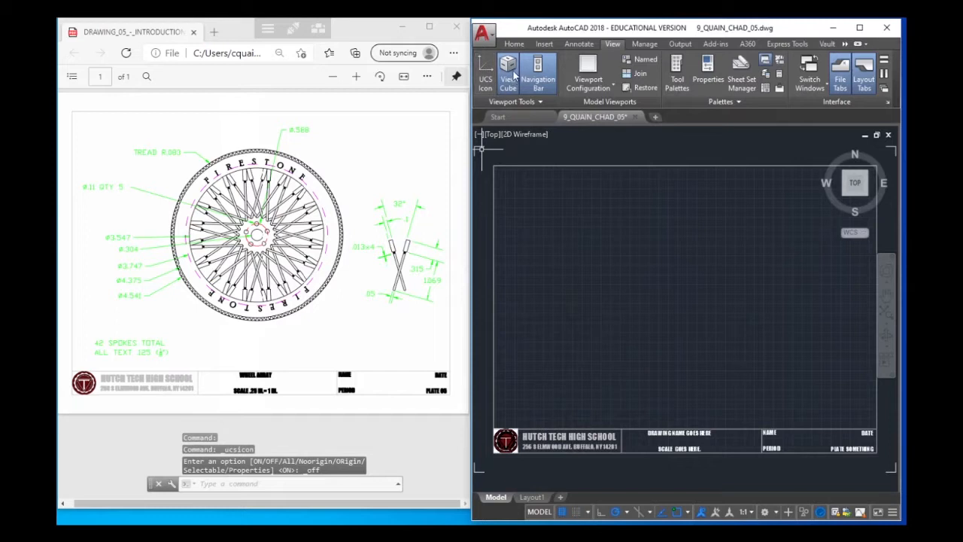
{"action": "left_click", "coordinate": [511, 71]}
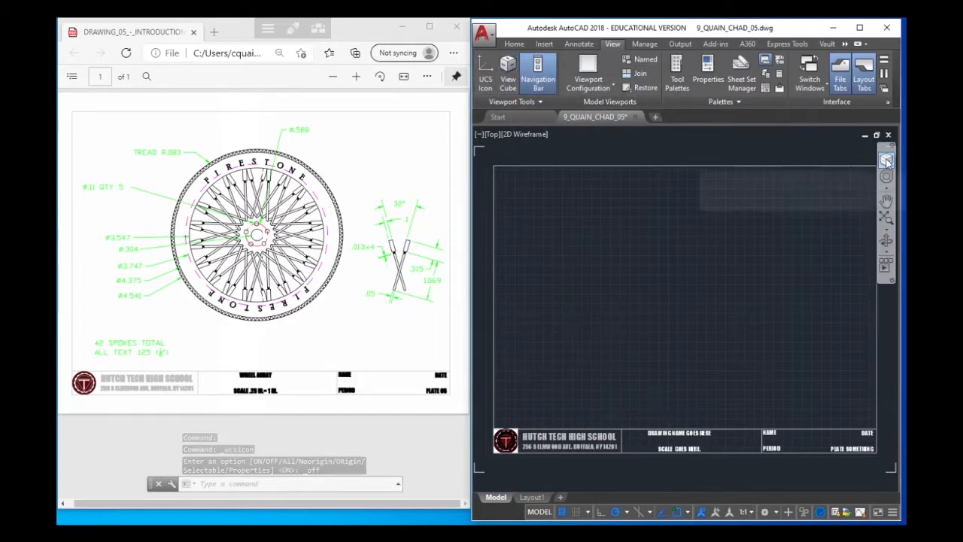
{"action": "left_click", "coordinate": [537, 71]}
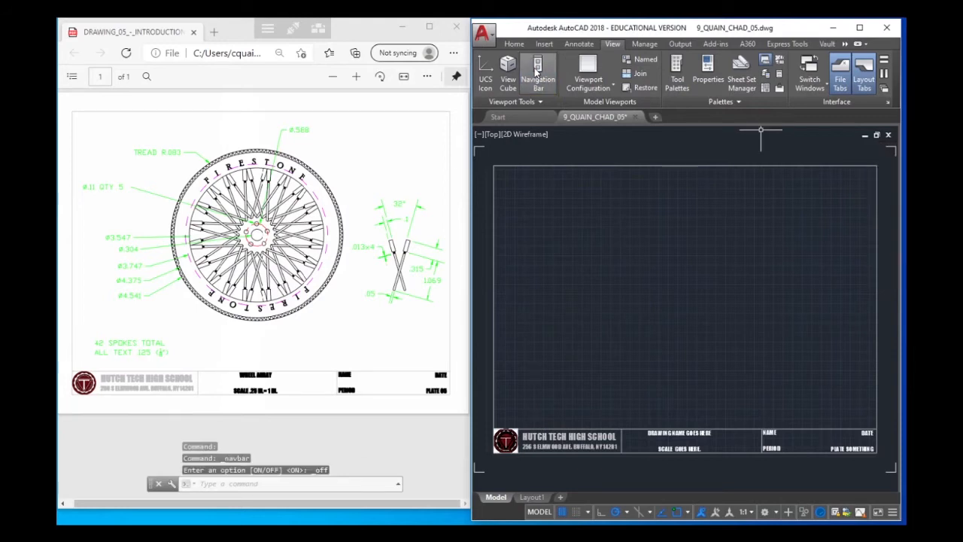
{"action": "left_click", "coordinate": [536, 72]}
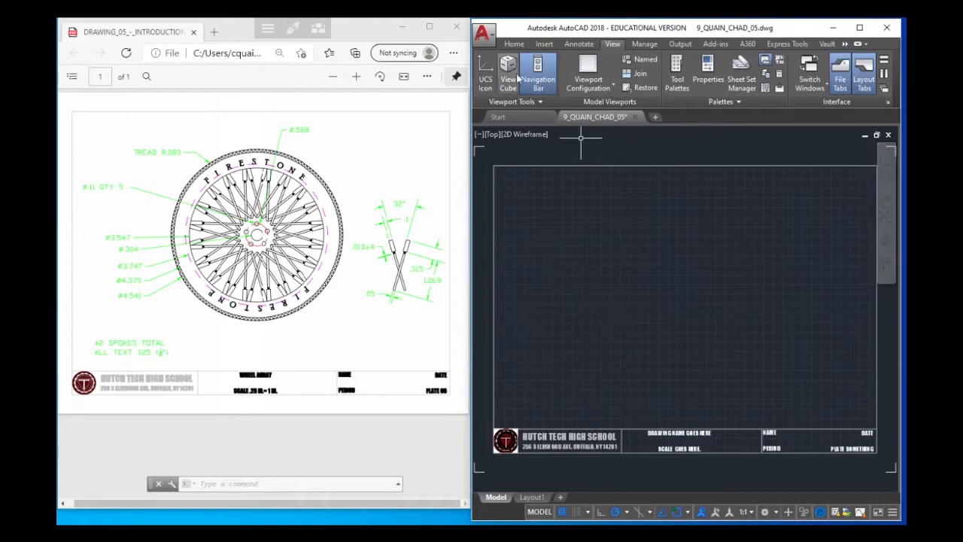
Draw a diagonal line from the title block's upper-right corner to the upper-left corner of the sheet border
{"action": "left_click", "coordinate": [514, 43]}
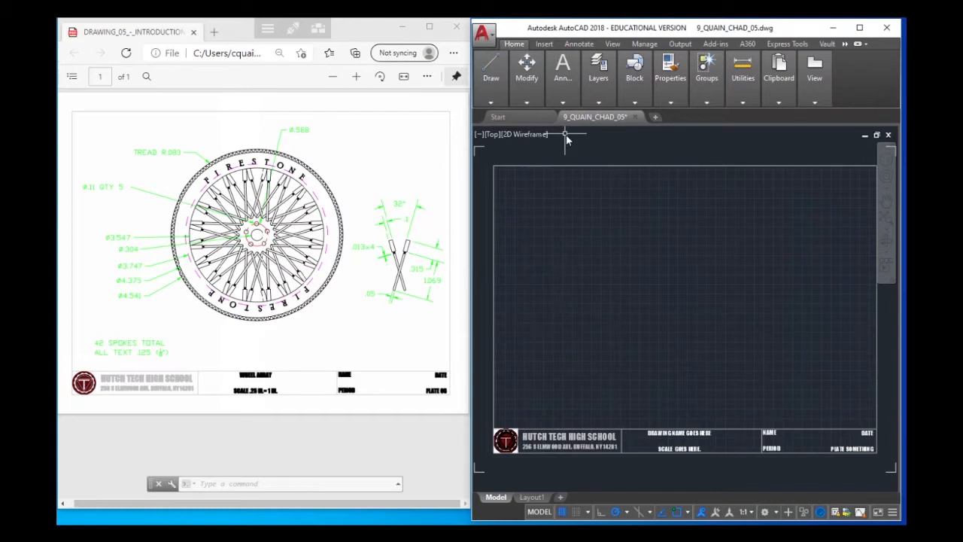
{"action": "left_click", "coordinate": [489, 102]}
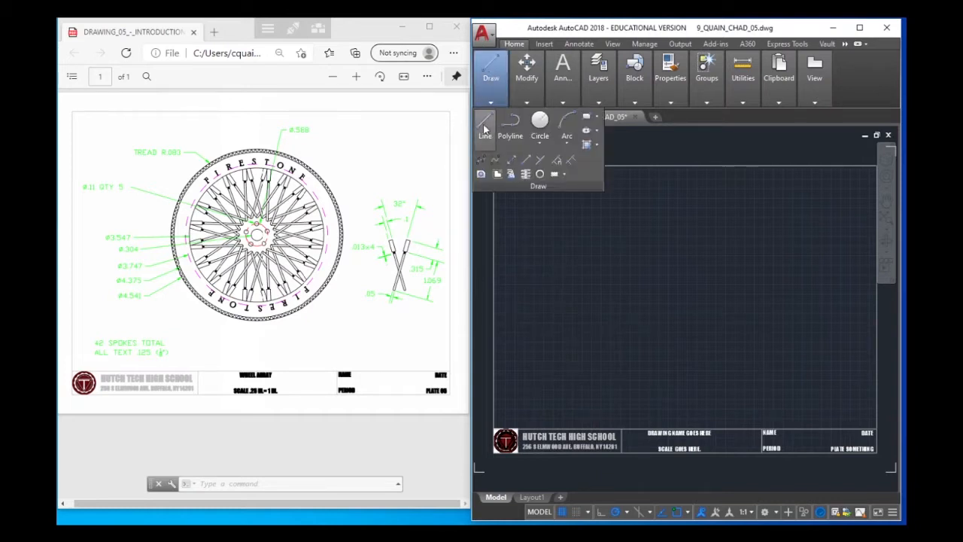
{"action": "left_click", "coordinate": [485, 128]}
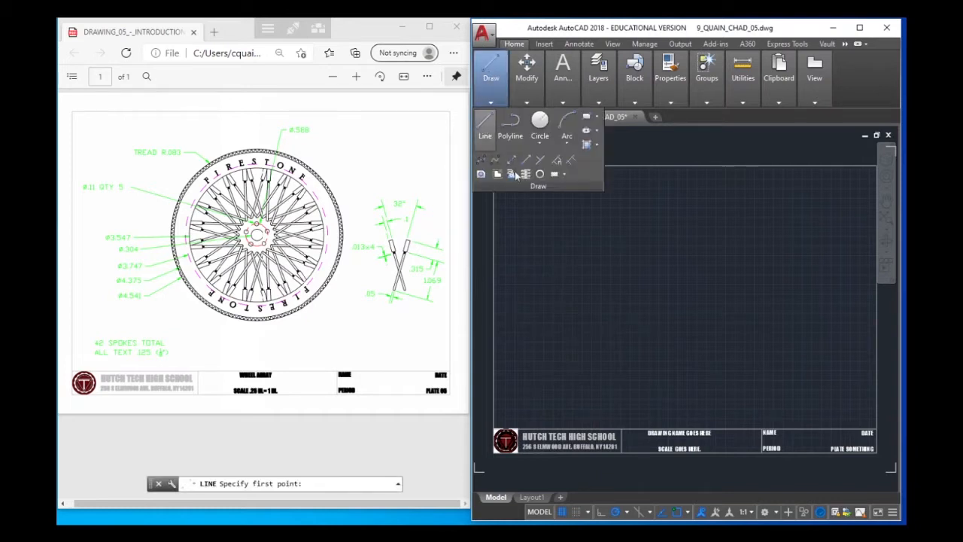
{"action": "left_click", "coordinate": [488, 124]}
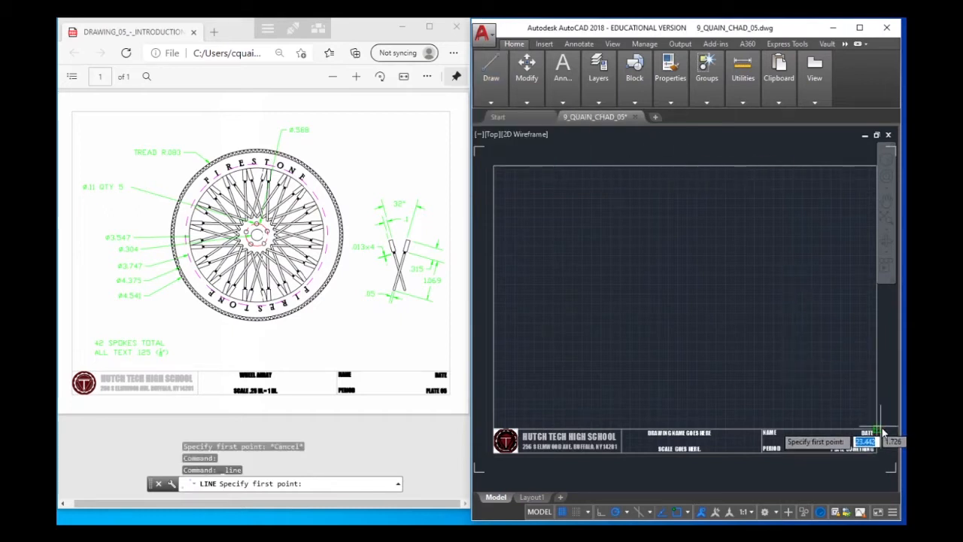
{"action": "scroll", "coordinate": [880, 437], "scroll_direction": "up", "scroll_amount": 4}
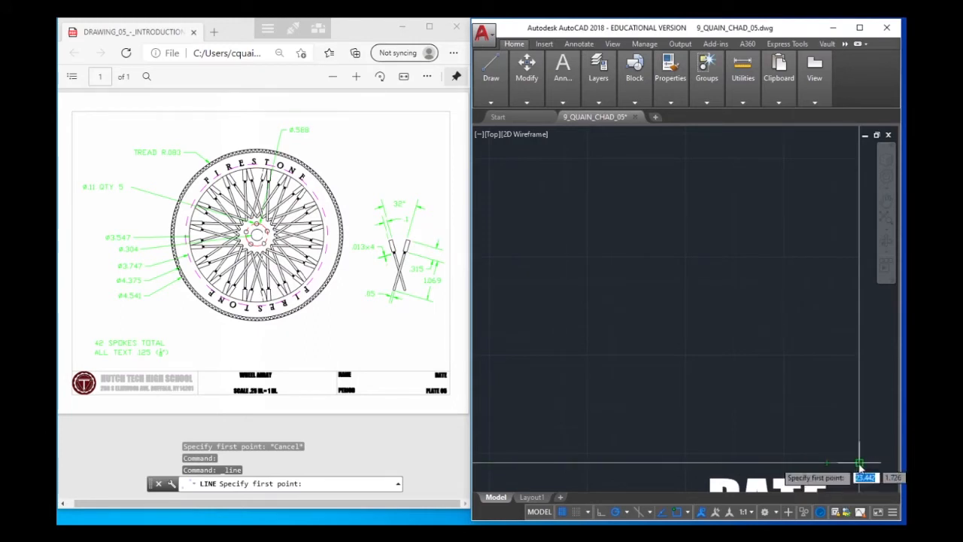
{"action": "left_click", "coordinate": [859, 465]}
{"action": "scroll", "coordinate": [631, 267], "scroll_direction": "down", "scroll_amount": 5}
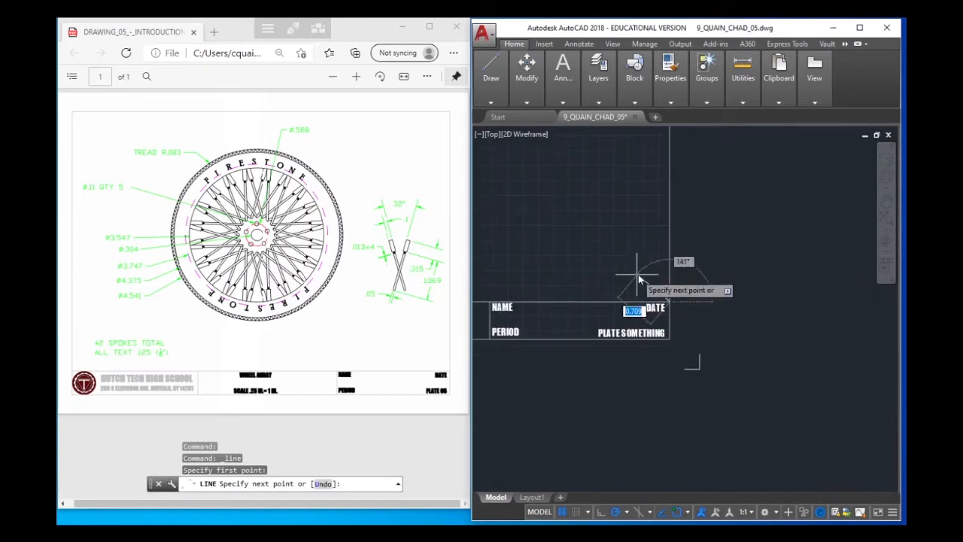
{"action": "scroll", "coordinate": [638, 278], "scroll_direction": "up", "scroll_amount": 5}
{"action": "middle_click_drag", "start_coordinate": [589, 273], "coordinate": [775, 379]}
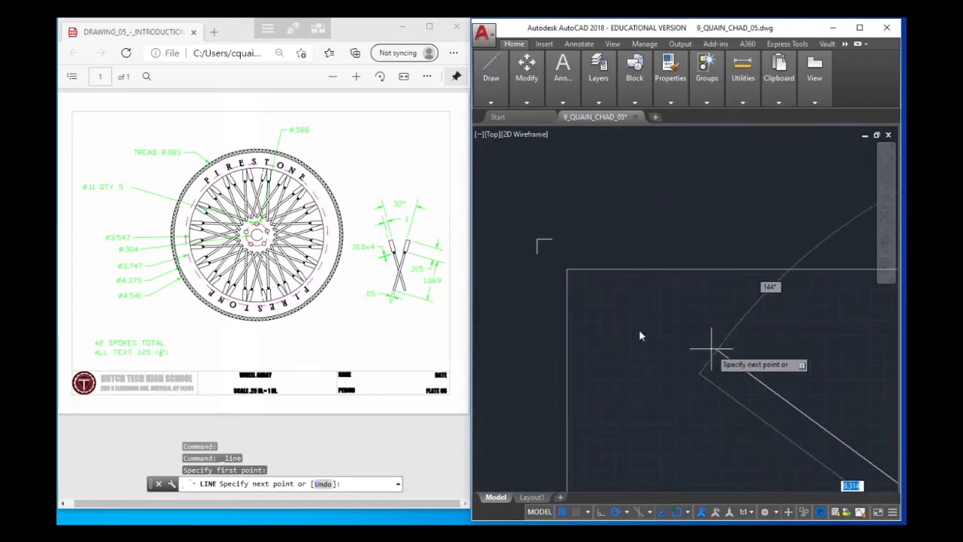
{"action": "left_click", "coordinate": [567, 269]}
{"action": "scroll", "coordinate": [660, 284], "scroll_direction": "down", "scroll_amount": 5}
{"action": "middle_click_drag", "start_coordinate": [671, 290], "coordinate": [546, 184]}
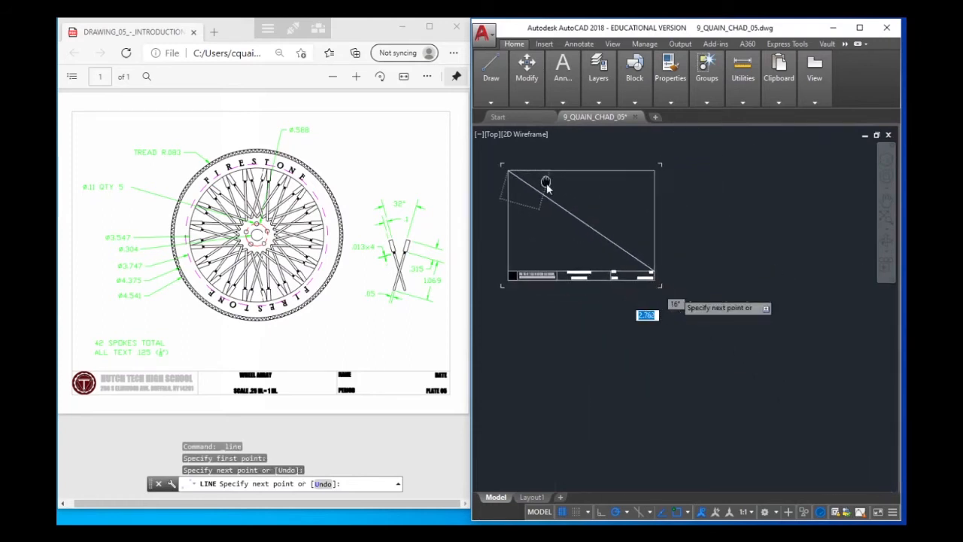
{"action": "right_click", "coordinate": [585, 215]}
{"action": "left_click", "coordinate": [613, 228]}
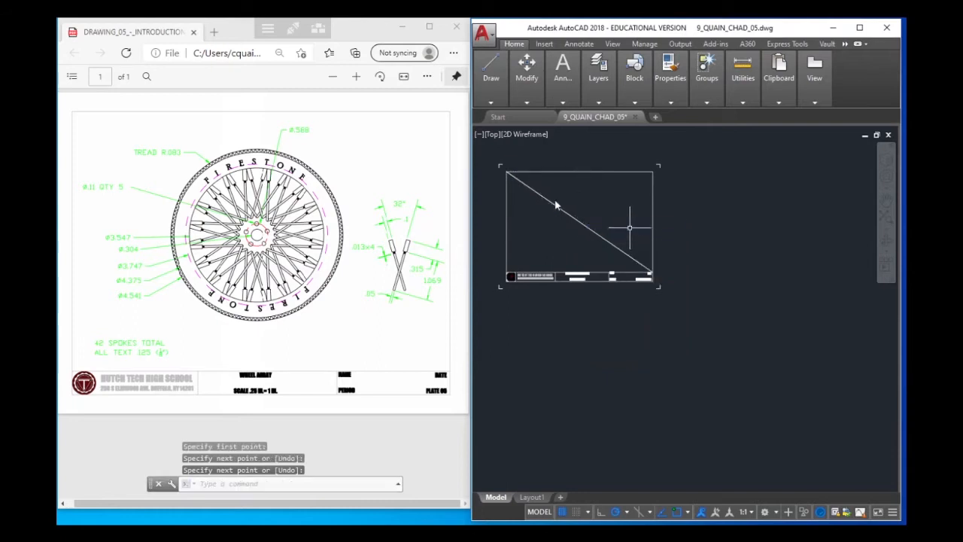
Start a circle and enable all object snap modes in the drafting settings
{"action": "double_click", "coordinate": [585, 239]}
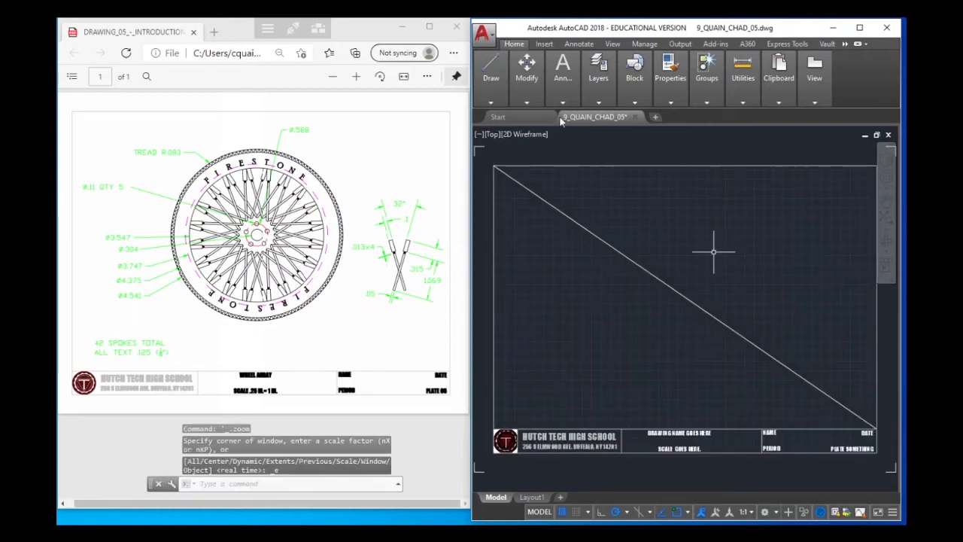
{"action": "mouse_move", "coordinate": [490, 75]}
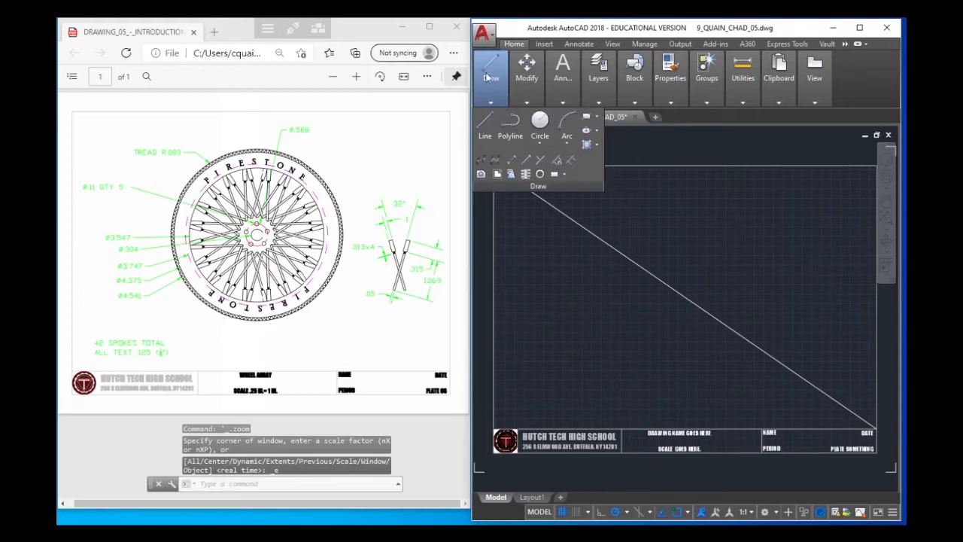
{"action": "left_click", "coordinate": [541, 123]}
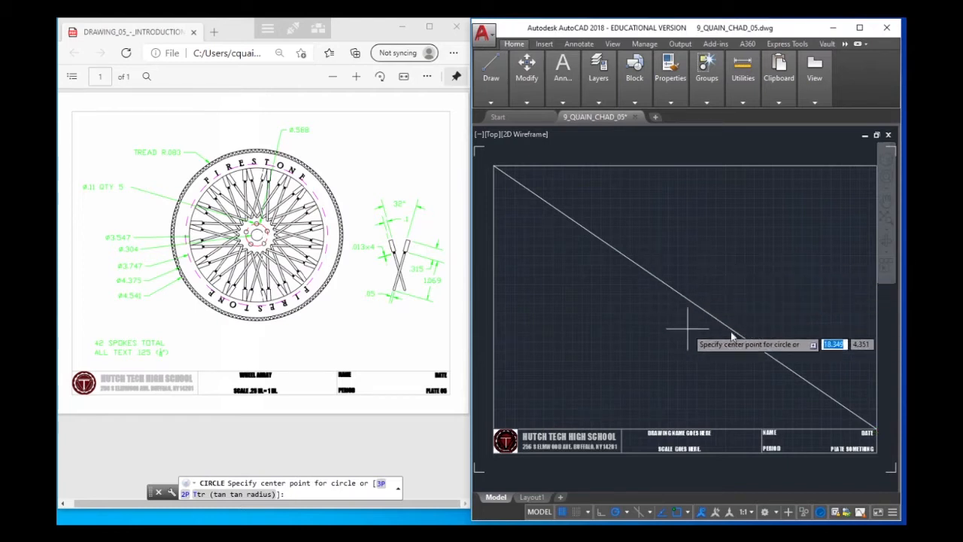
{"action": "left_click", "coordinate": [687, 512]}
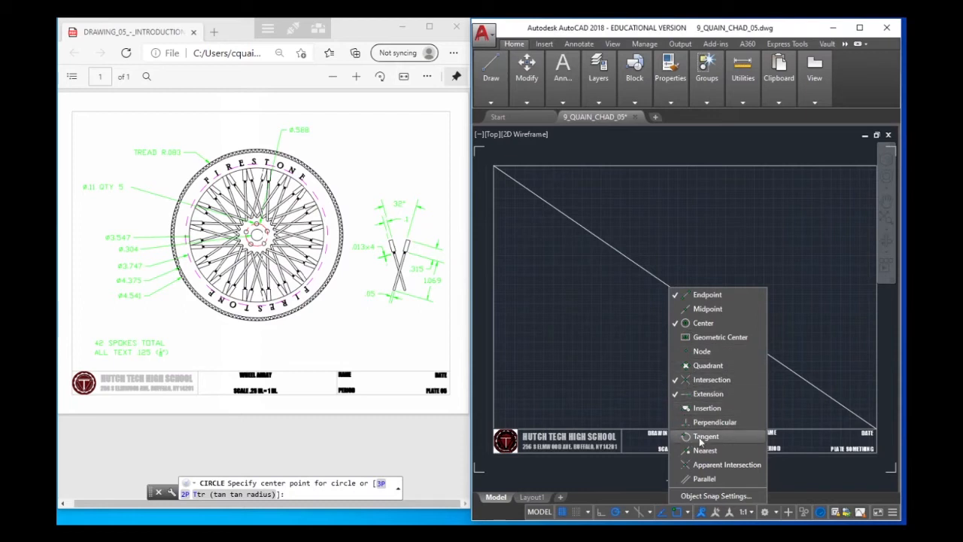
{"action": "left_click", "coordinate": [690, 496]}
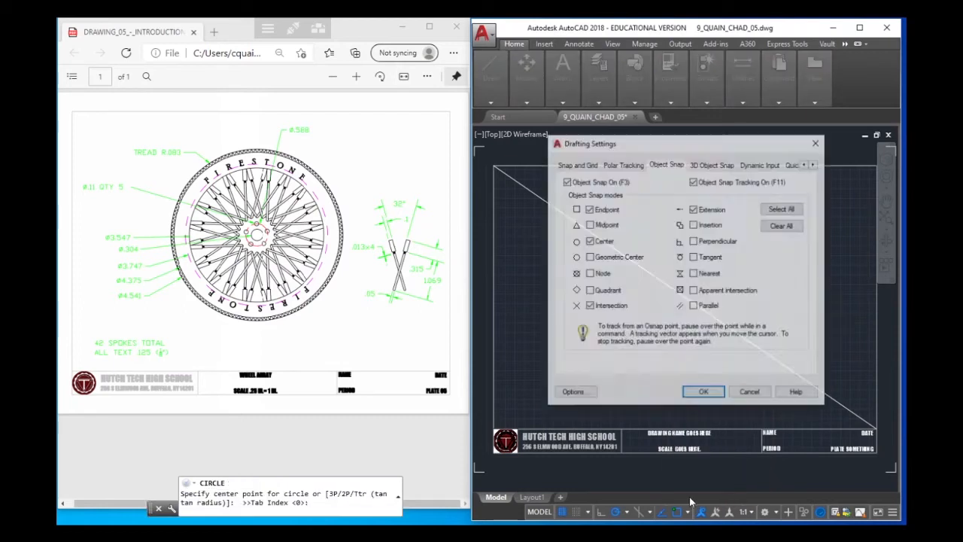
{"action": "left_click", "coordinate": [782, 209]}
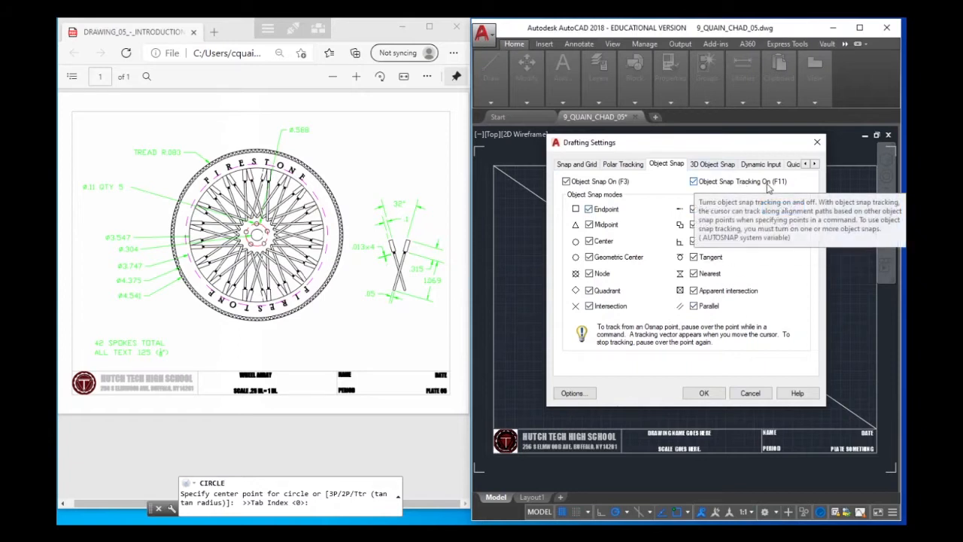
{"action": "left_click", "coordinate": [702, 394]}
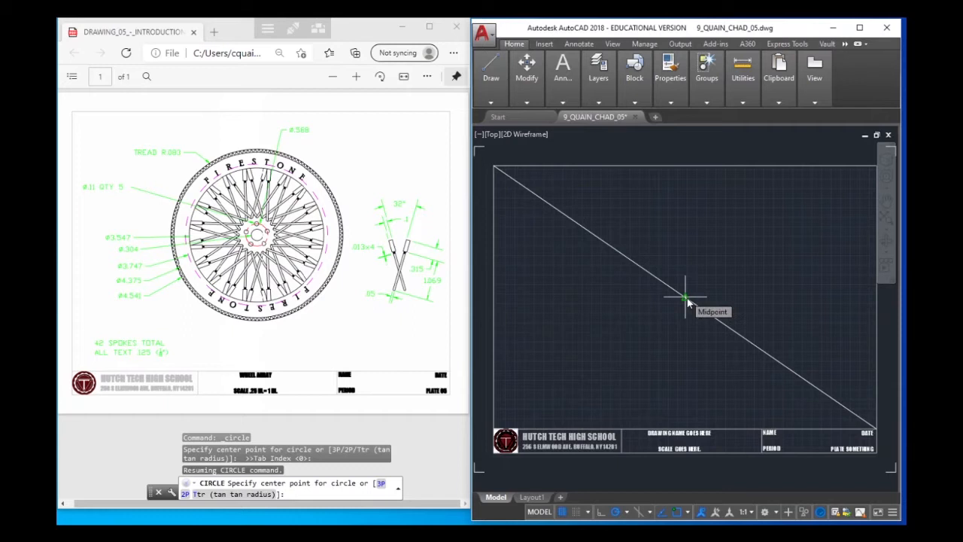
Draw a circle with a diameter of 4.541 centred on the midpoint of the diagonal line
{"action": "left_click", "coordinate": [685, 298]}
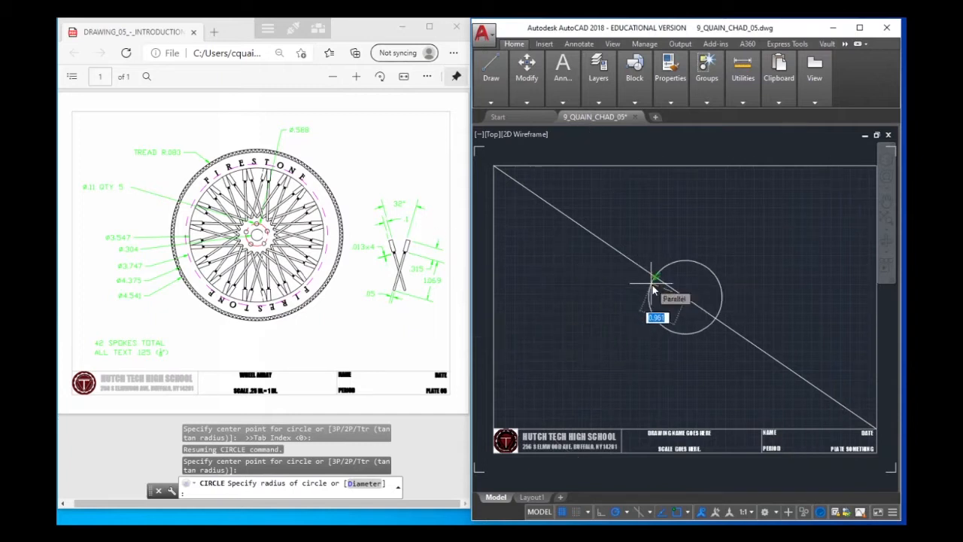
{"action": "type", "text": "d"}
{"action": "key", "text": "Return"}
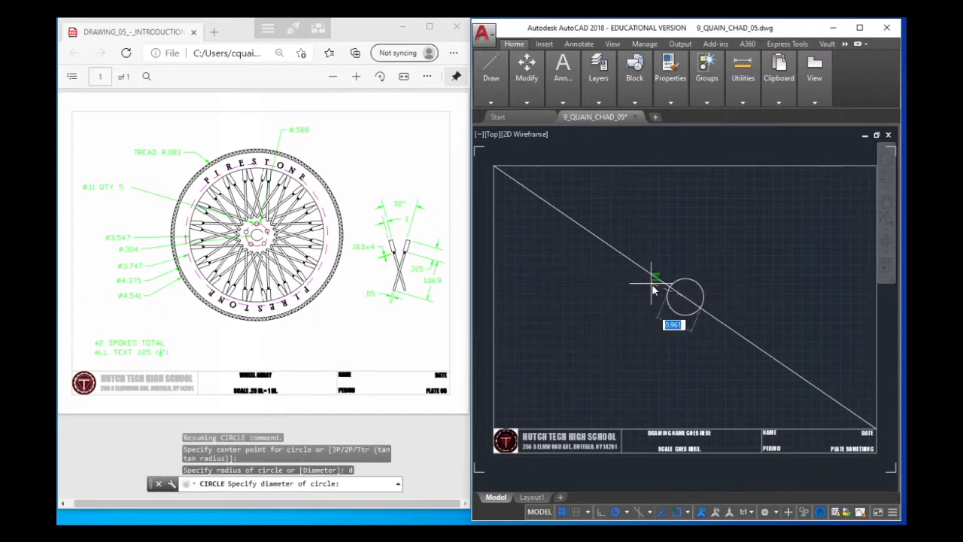
{"action": "type", "text": "4.541"}
{"action": "key", "text": "Return"}
{"action": "type", "text": "b"}
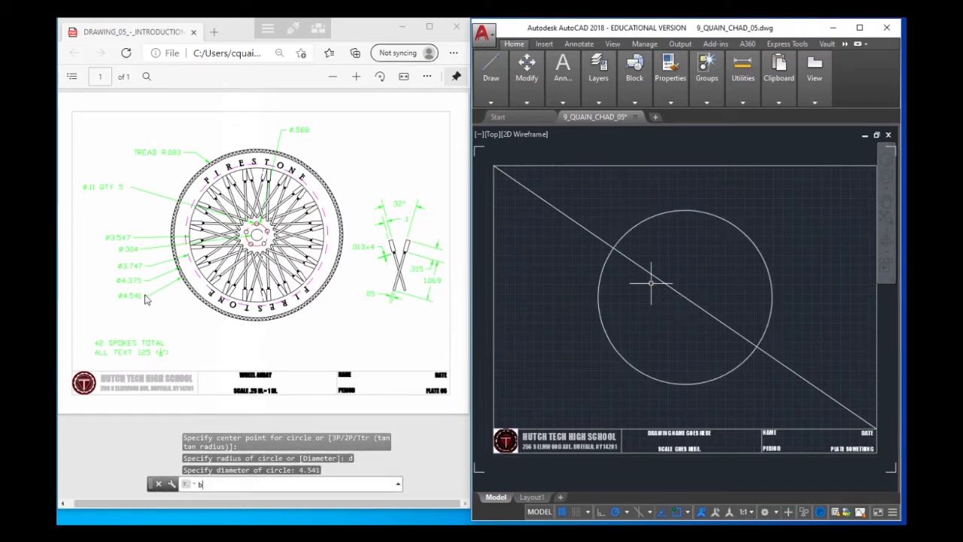
{"action": "key", "text": "Return"}
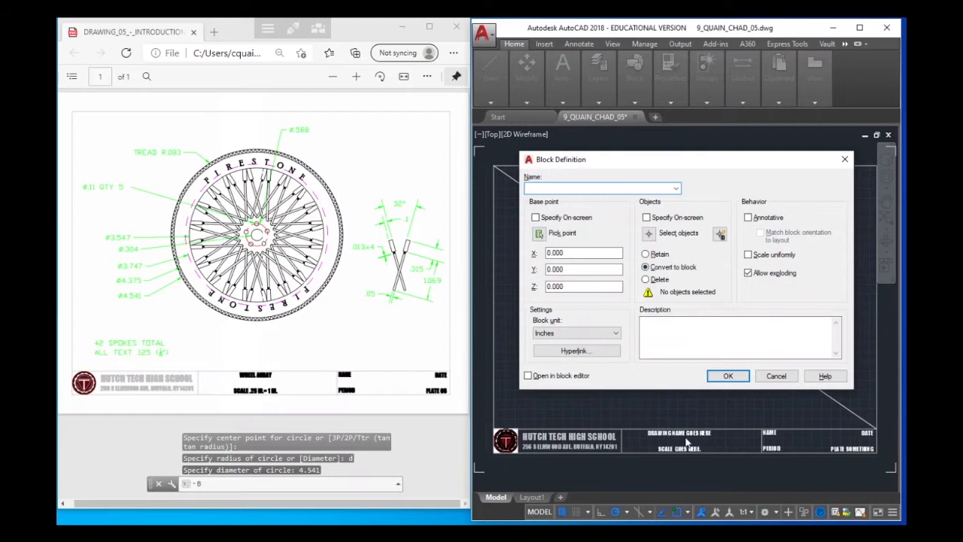
{"action": "left_click", "coordinate": [792, 379]}
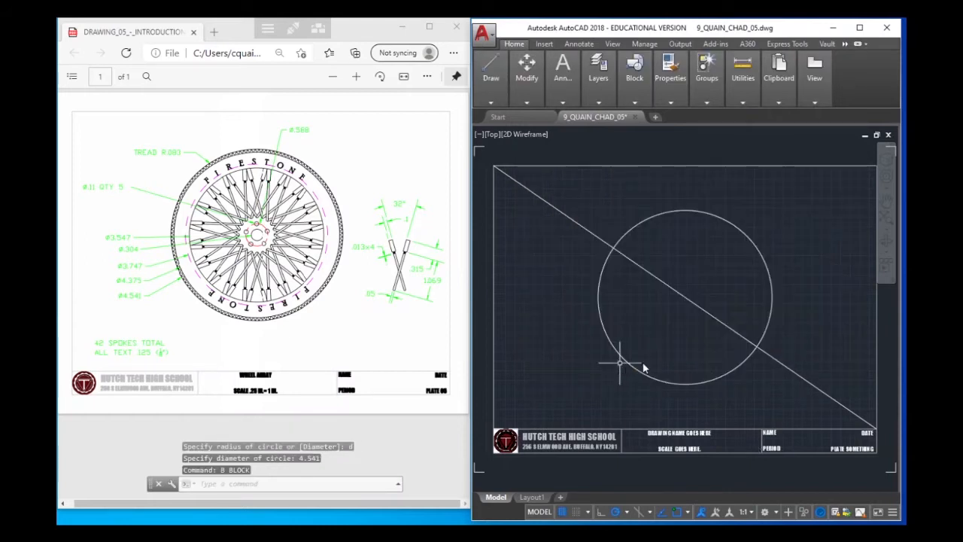
{"action": "key", "text": "Return"}
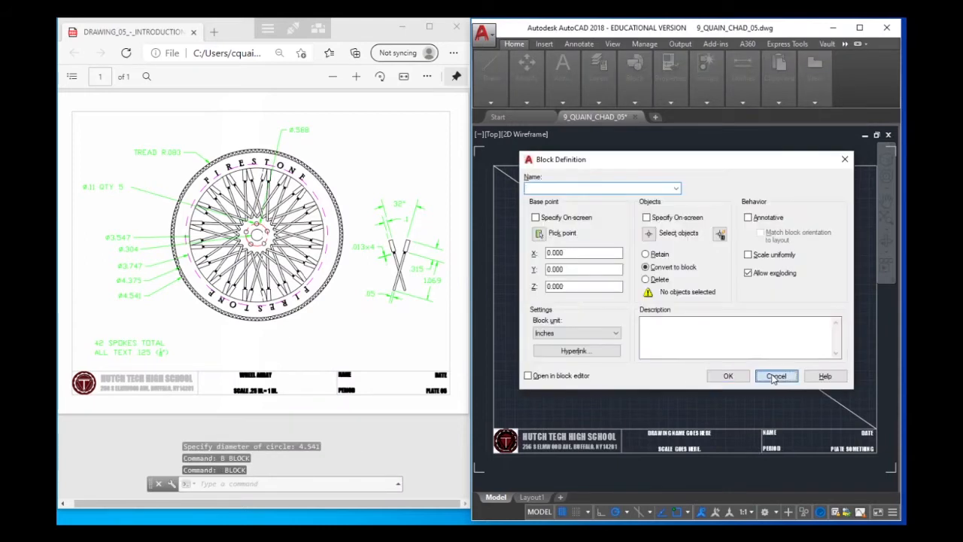
{"action": "left_click", "coordinate": [783, 376]}
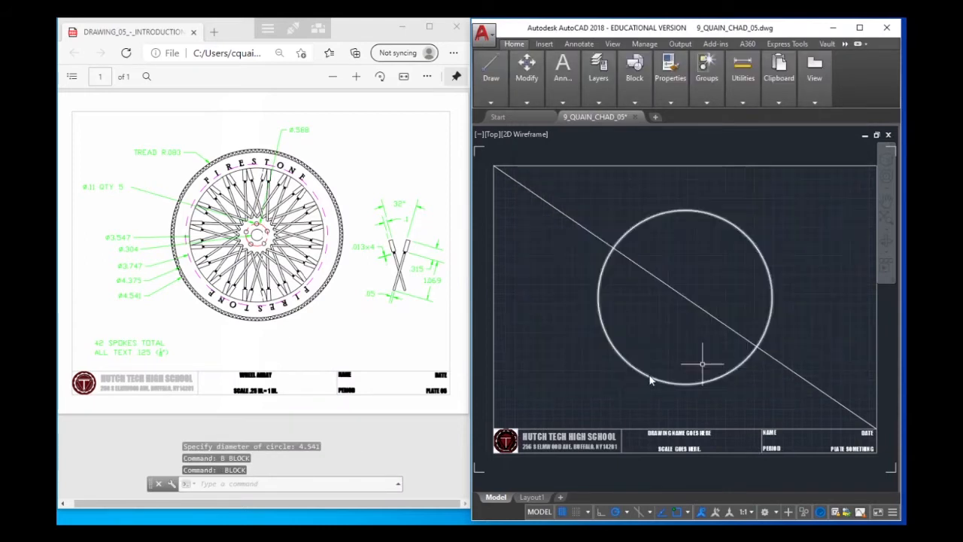
Draw a circle with a diameter of 4.375 concentric with the existing circle, centred on the diagonal line's midpoint
{"action": "right_click", "coordinate": [729, 294]}
{"action": "mouse_move", "coordinate": [775, 308]}
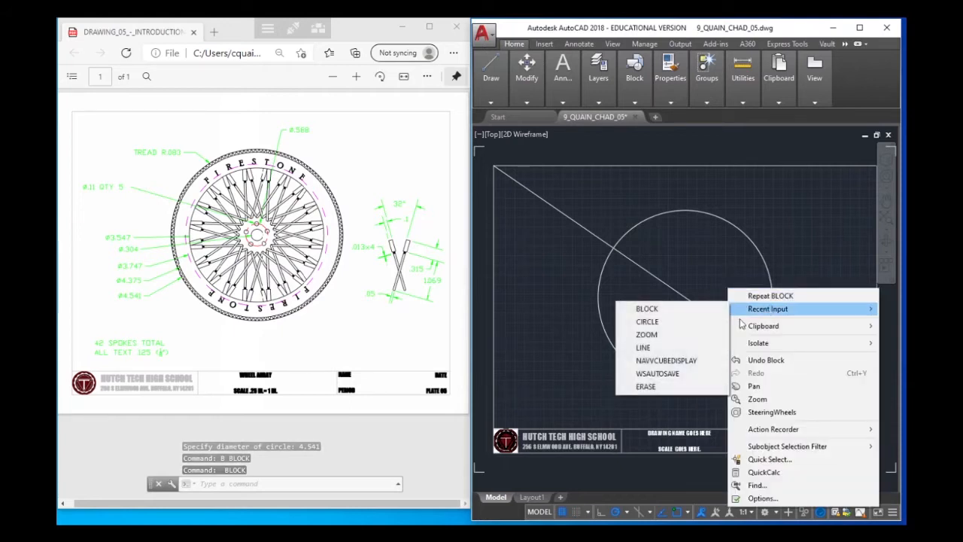
{"action": "left_click", "coordinate": [675, 322]}
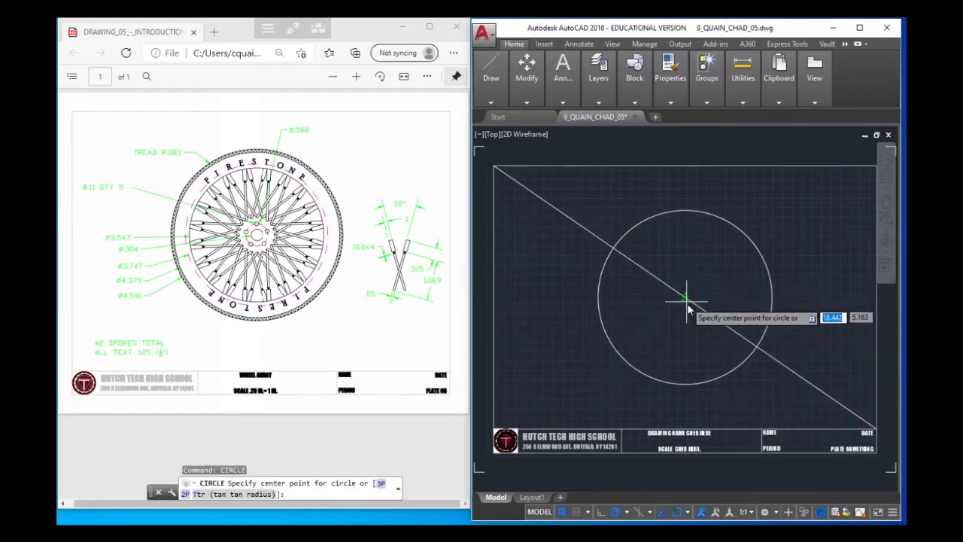
{"action": "left_click", "coordinate": [685, 299]}
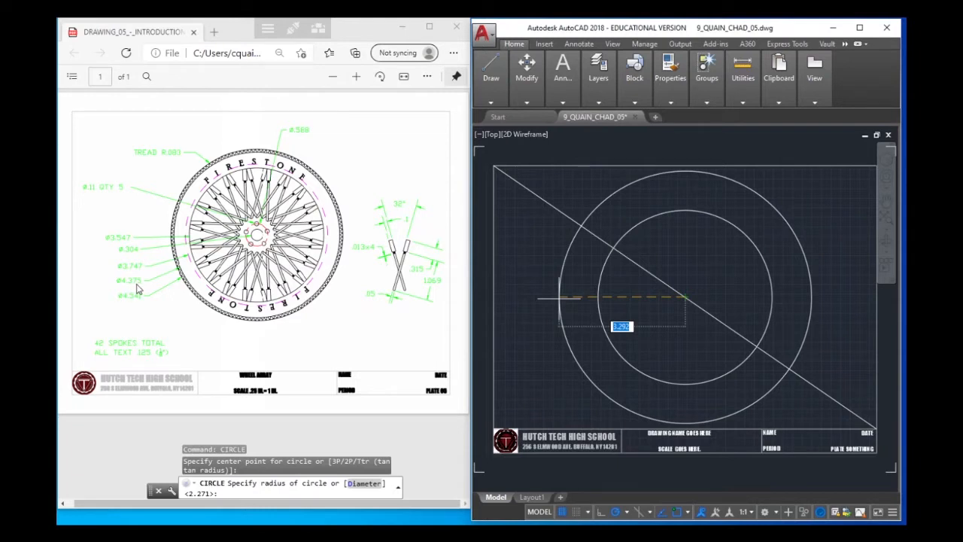
{"action": "type", "text": "d"}
{"action": "key", "text": "Return"}
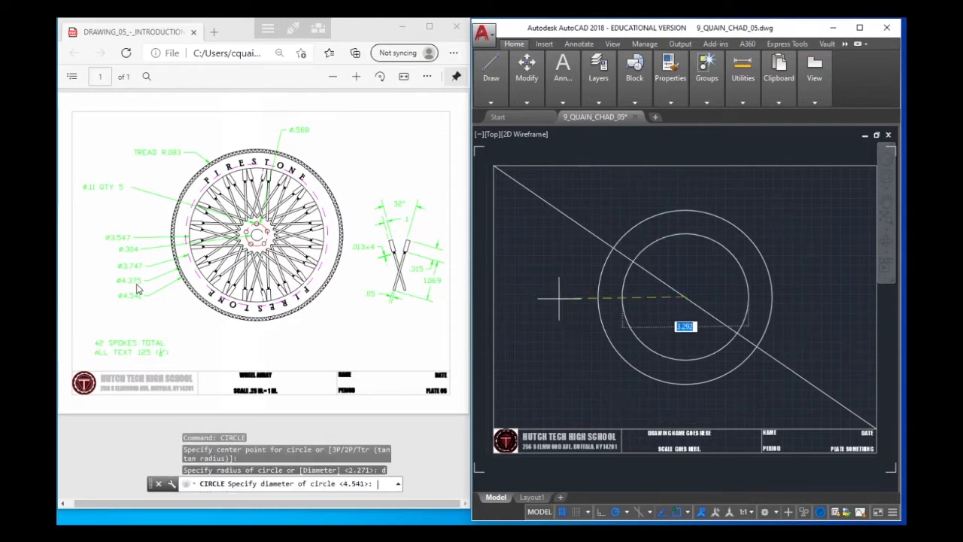
{"action": "type", "text": "4.375"}
{"action": "key", "text": "Return"}
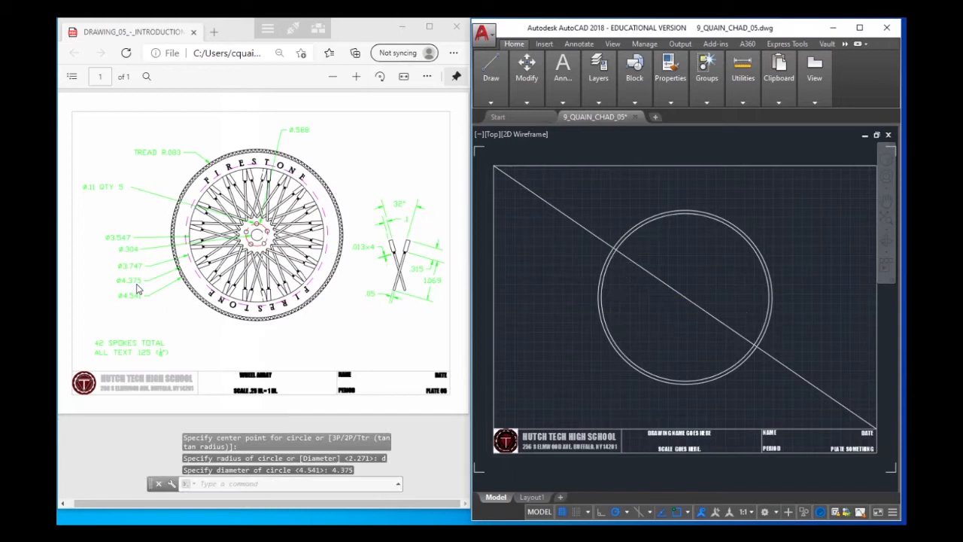
Draw a third concentric circle with a diameter of 3.747 on the same centre point
{"action": "key", "text": "Return"}
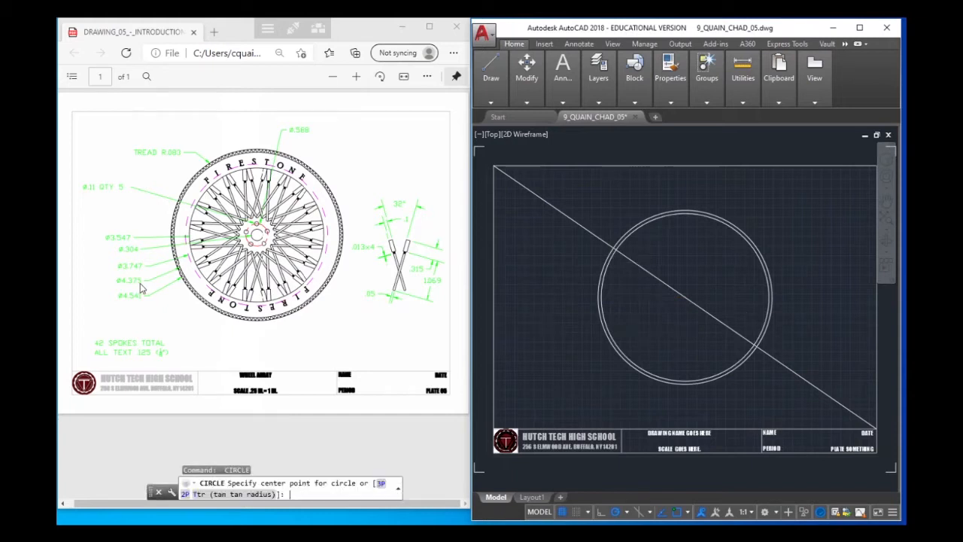
{"action": "left_click", "coordinate": [685, 297]}
{"action": "type", "text": "d"}
{"action": "key", "text": "Return"}
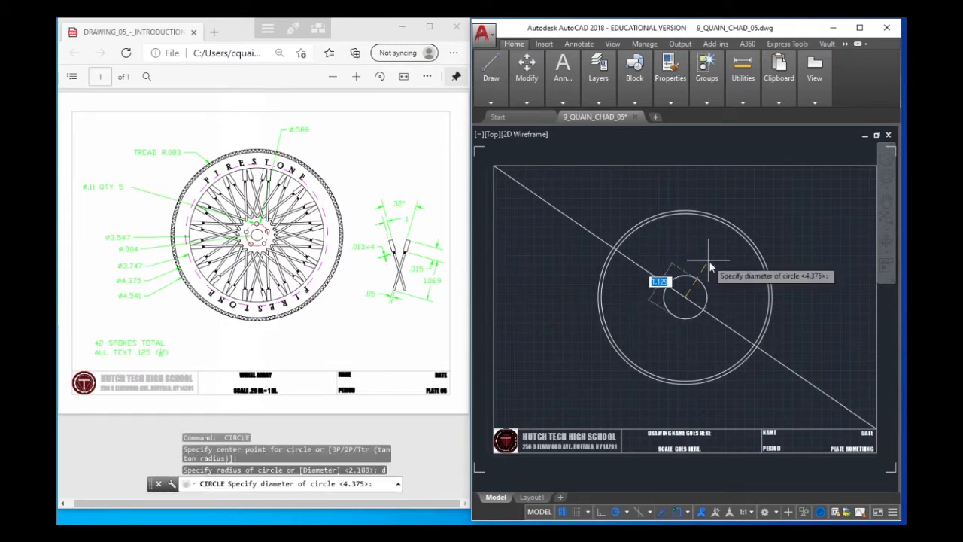
{"action": "type", "text": "3.747"}
{"action": "key", "text": "Return"}
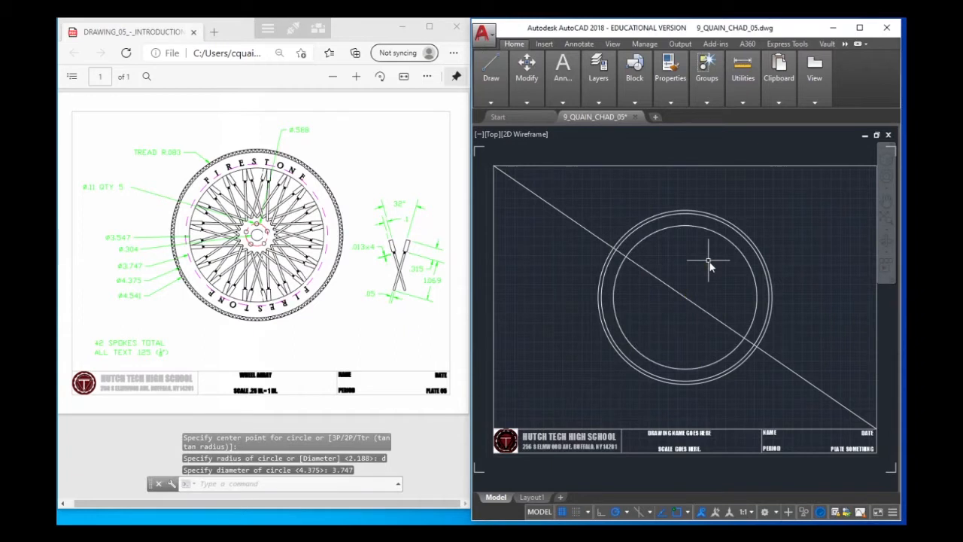
Draw the small hub circle with a diameter of .304 at the centre of the wheel
{"action": "key", "text": "Return"}
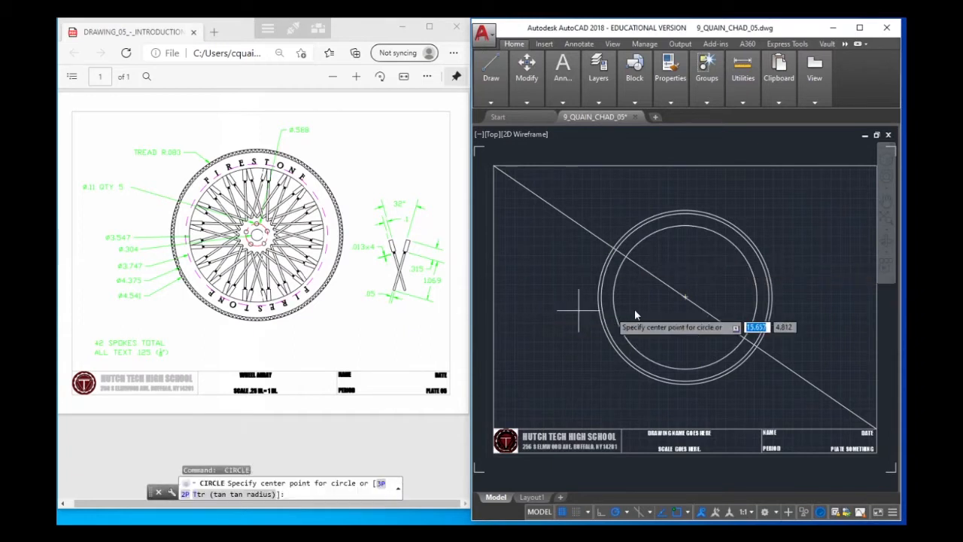
{"action": "left_click", "coordinate": [685, 297]}
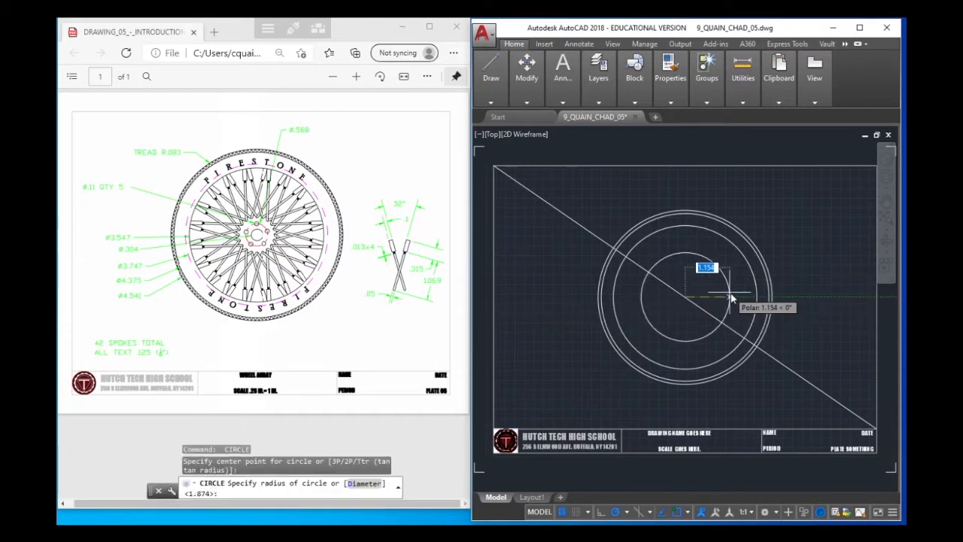
{"action": "type", "text": "d"}
{"action": "key", "text": "Return"}
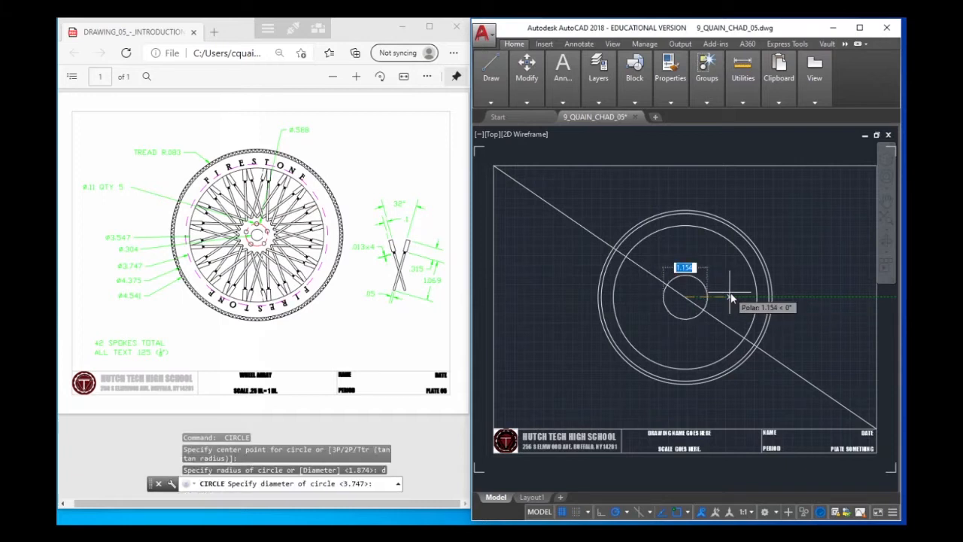
{"action": "type", "text": ".304"}
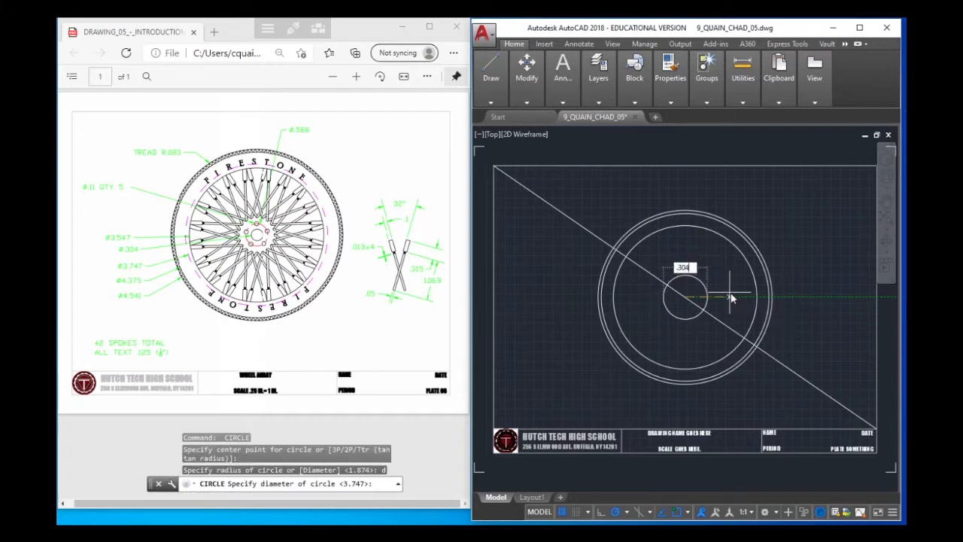
{"action": "key", "text": "Return"}
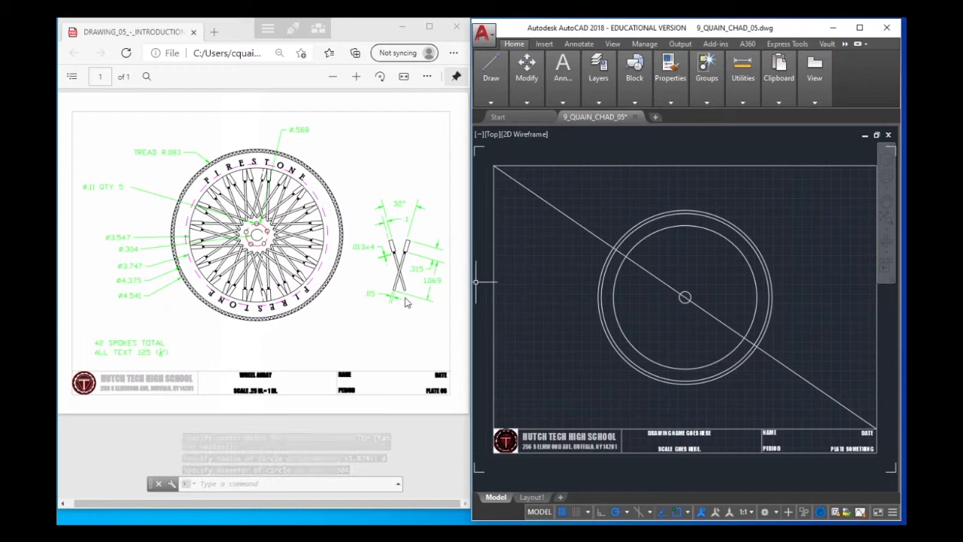
Draw a circle with a diameter of 3.547 from the wheel's centre, just inside the 3.747 circle
{"action": "key", "text": "Return"}
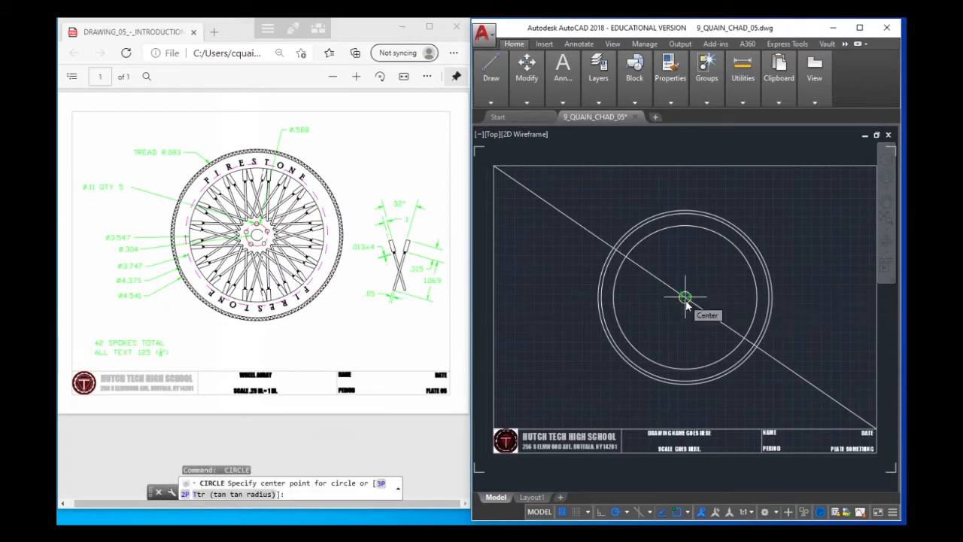
{"action": "left_click", "coordinate": [684, 298]}
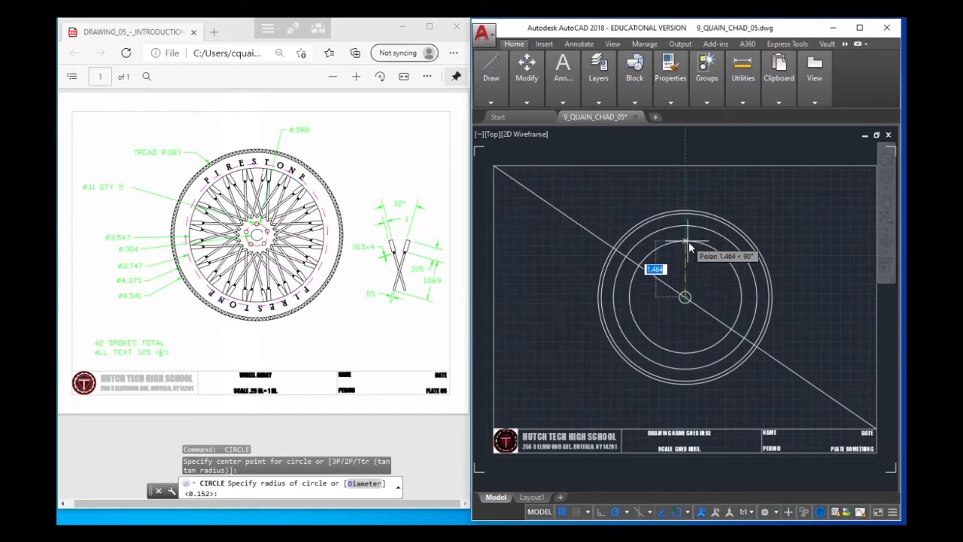
{"action": "type", "text": "d"}
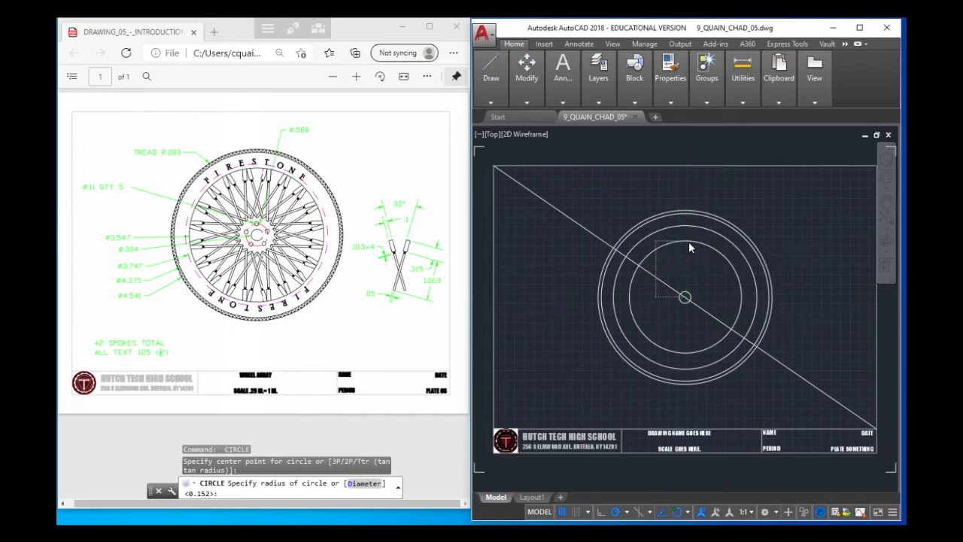
{"action": "key", "text": "Return"}
{"action": "type", "text": "3.54"}
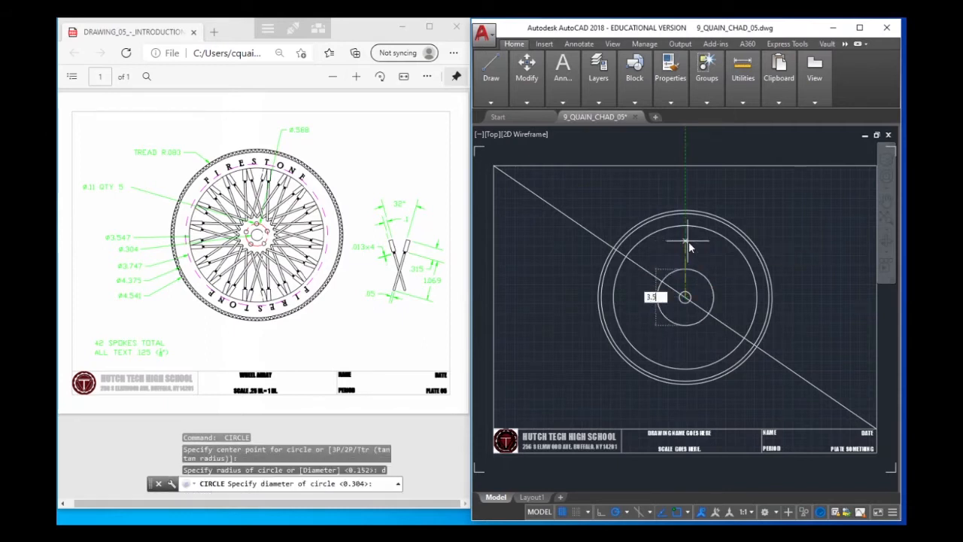
{"action": "type", "text": "7"}
{"action": "key", "text": "Return"}
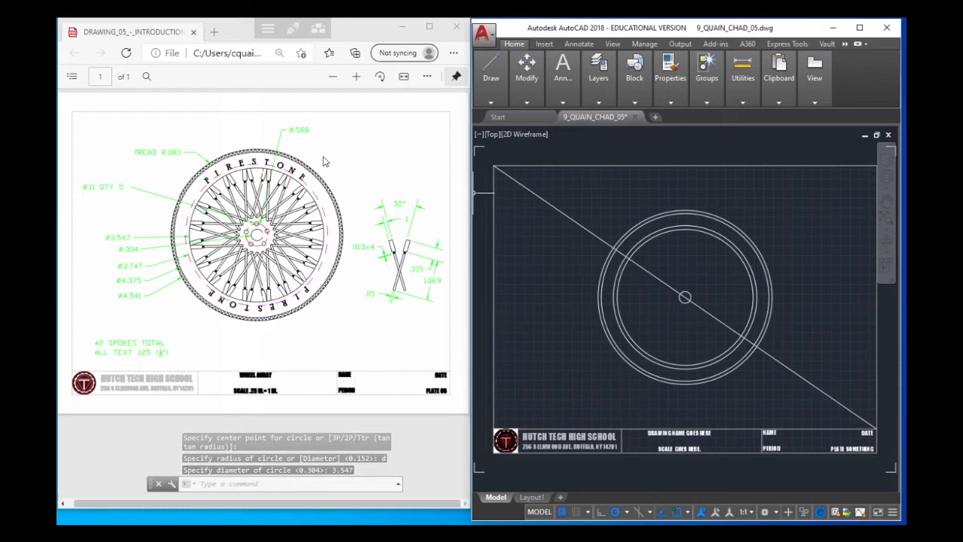
Draw a circle with a diameter of .588 around the hub circle and delete the diagonal construction line
{"action": "key", "text": "Return"}
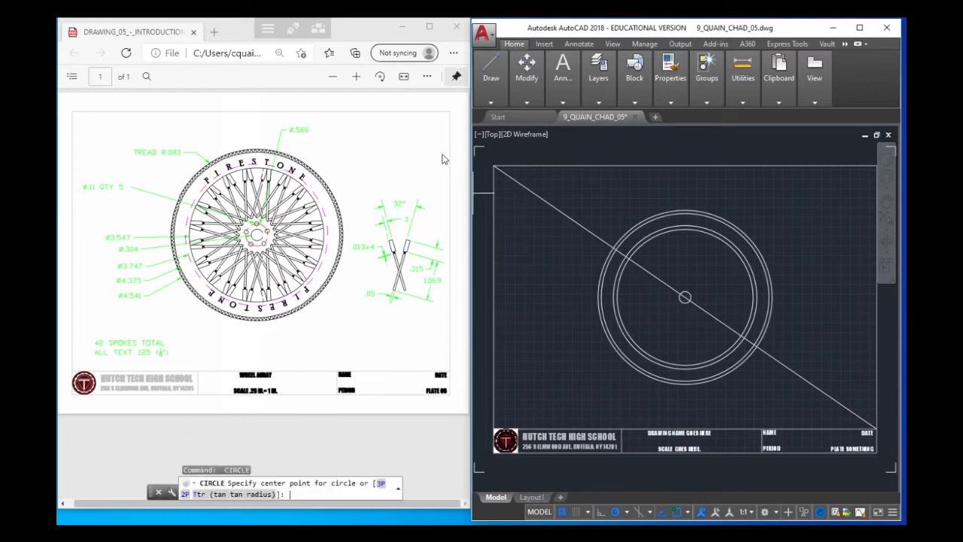
{"action": "left_click", "coordinate": [684, 297]}
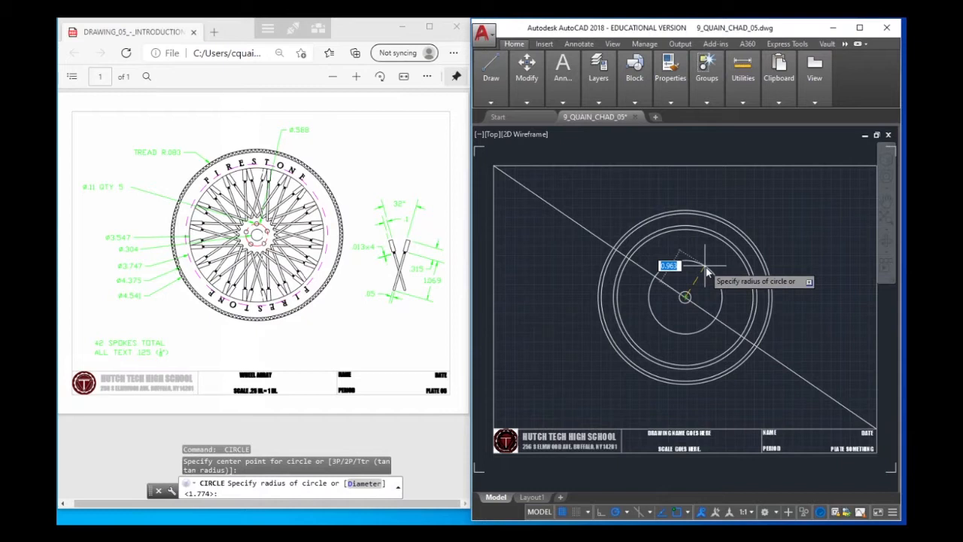
{"action": "type", "text": "d"}
{"action": "key", "text": "Return"}
{"action": "type", "text": ".588"}
{"action": "key", "text": "Return"}
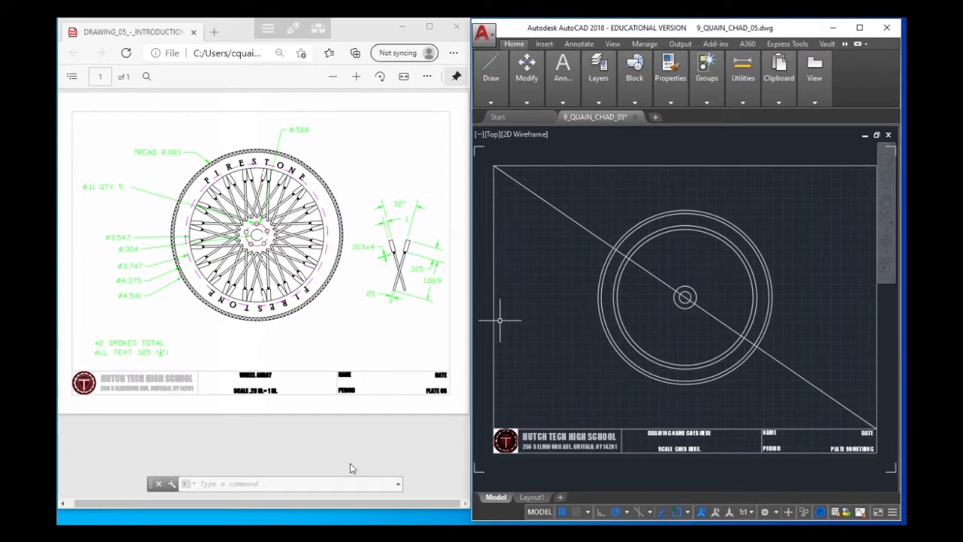
{"action": "left_click", "coordinate": [574, 220]}
{"action": "key", "text": "Delete"}
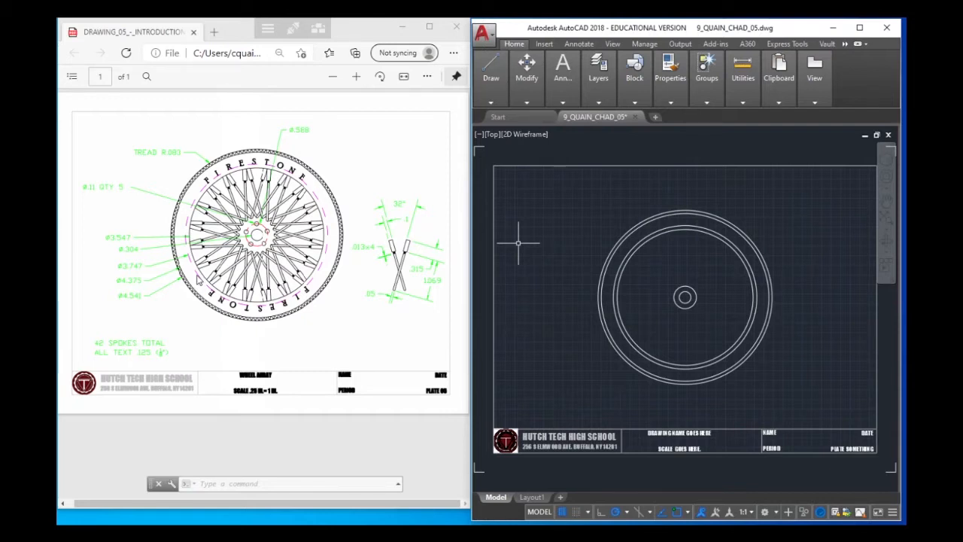
Create a new layer named guide in the layer properties and set its colour to magenta
{"action": "left_click", "coordinate": [597, 98]}
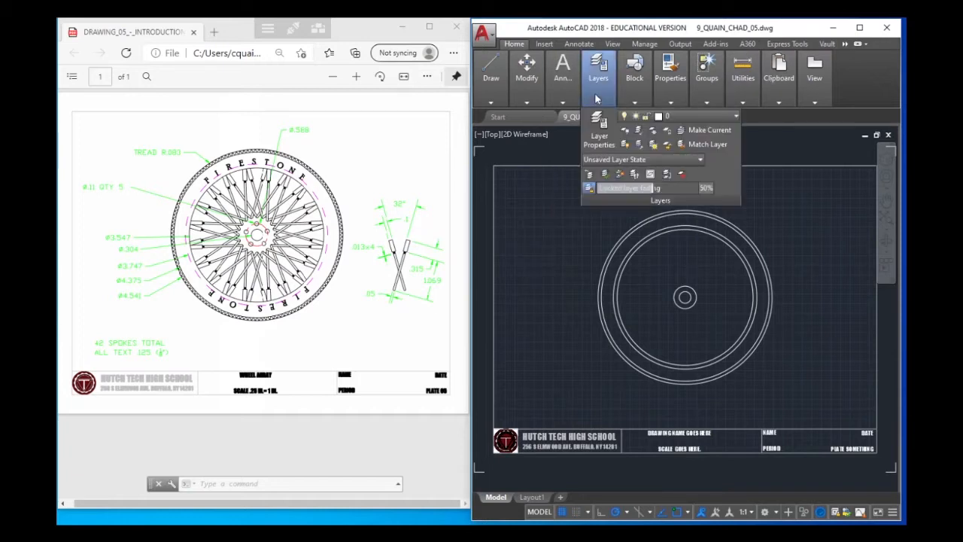
{"action": "left_click", "coordinate": [695, 119]}
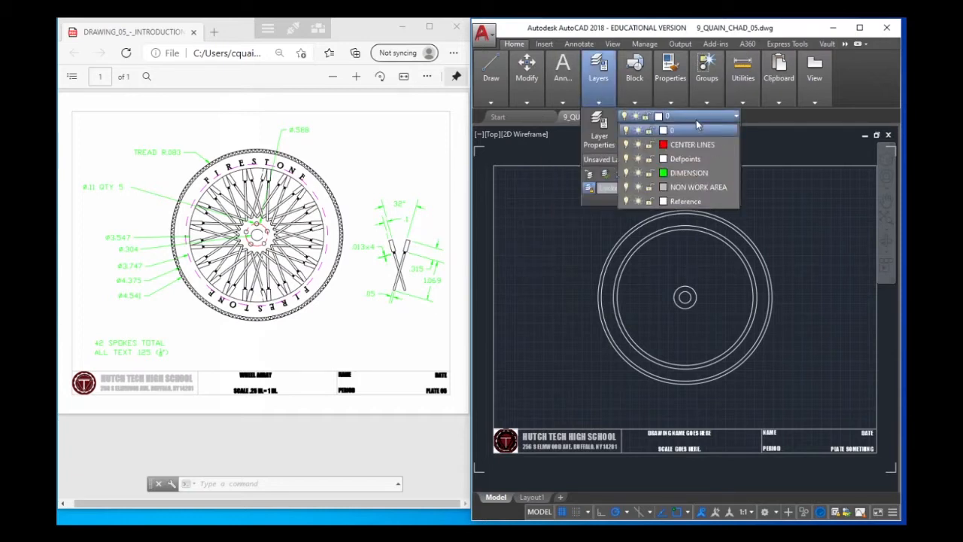
{"action": "left_click", "coordinate": [598, 125]}
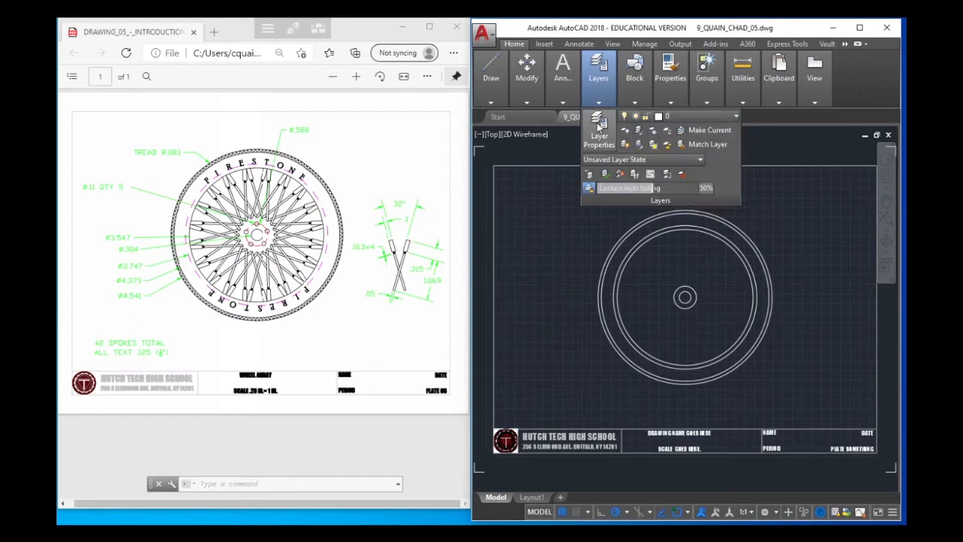
{"action": "left_click", "coordinate": [598, 126]}
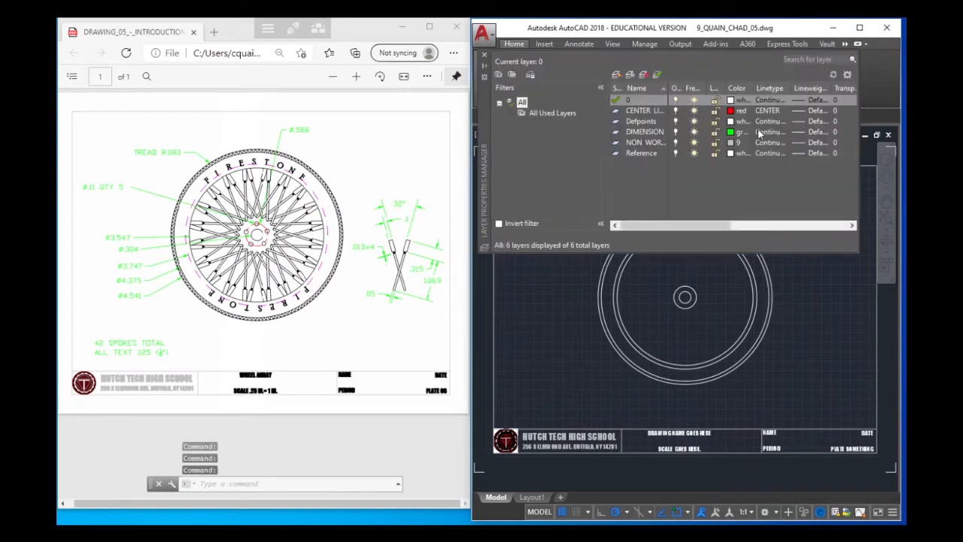
{"action": "left_click", "coordinate": [615, 75]}
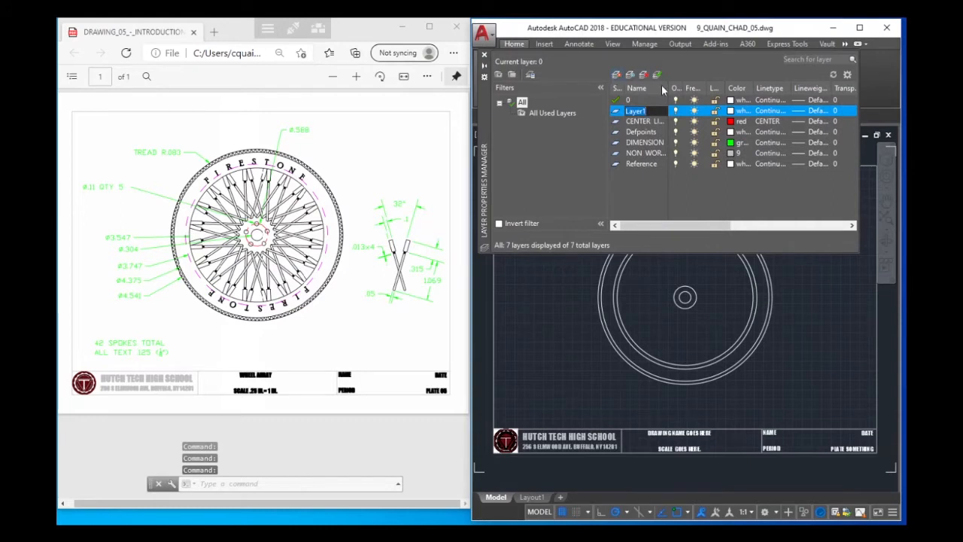
{"action": "type", "text": "guide"}
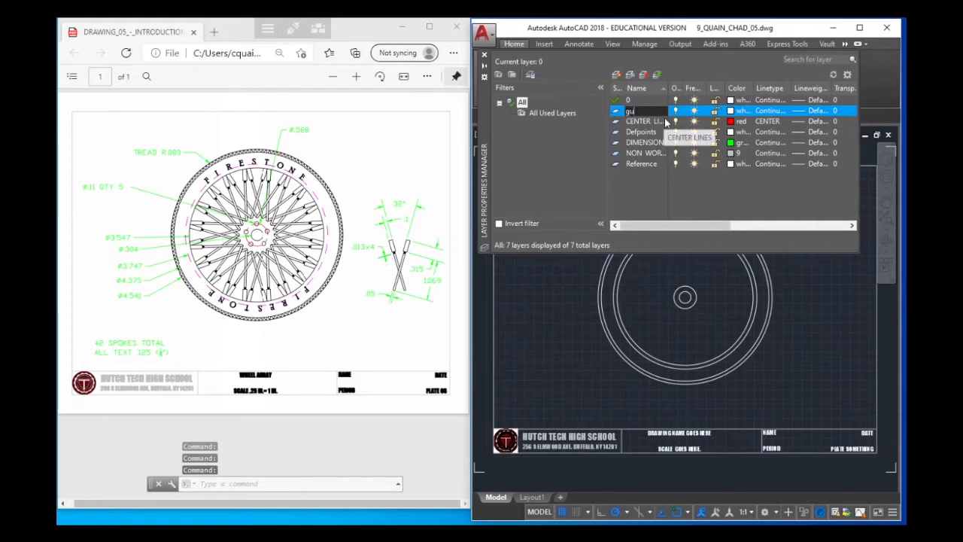
{"action": "left_click", "coordinate": [732, 111]}
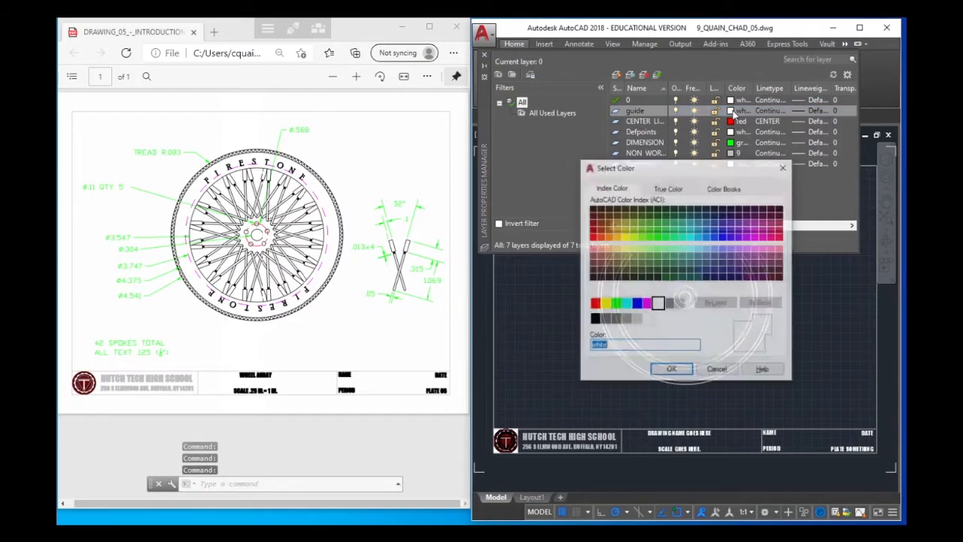
{"action": "left_click", "coordinate": [647, 304]}
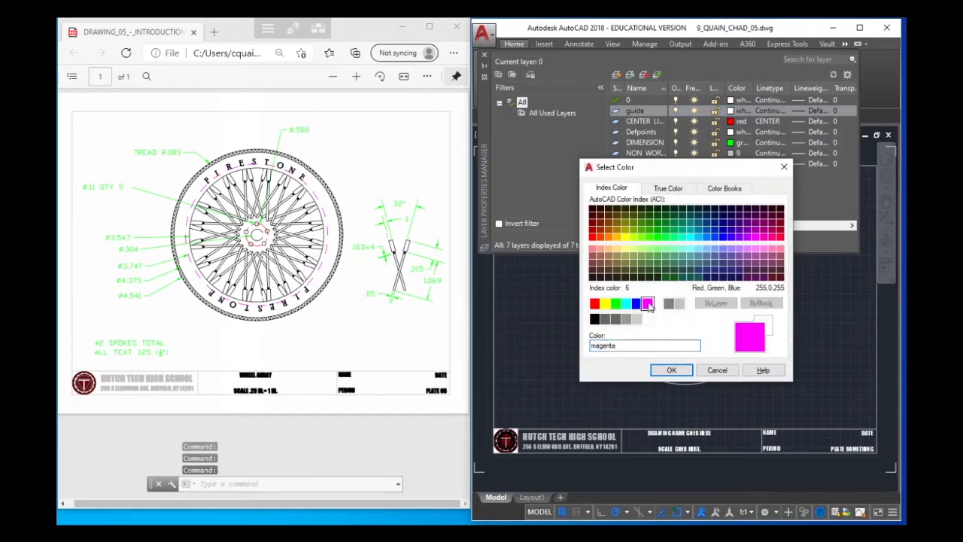
{"action": "left_click", "coordinate": [671, 370]}
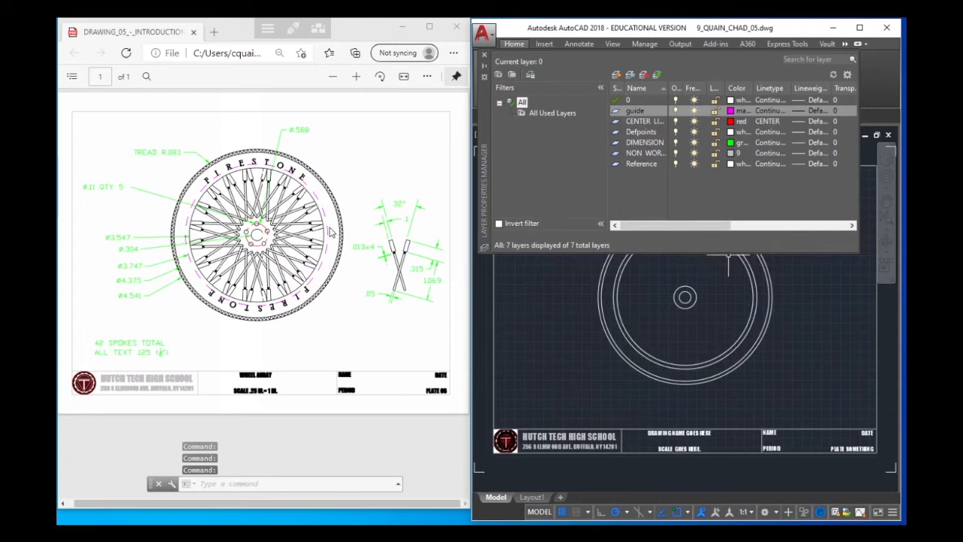
Load the DASHED2 linetype and assign it to the guide layer
{"action": "left_click", "coordinate": [769, 110]}
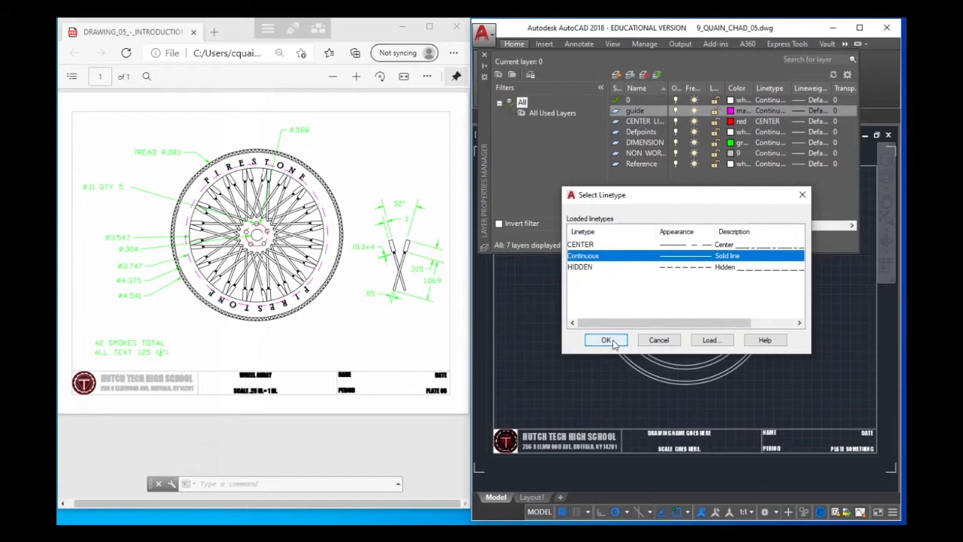
{"action": "left_click", "coordinate": [710, 340]}
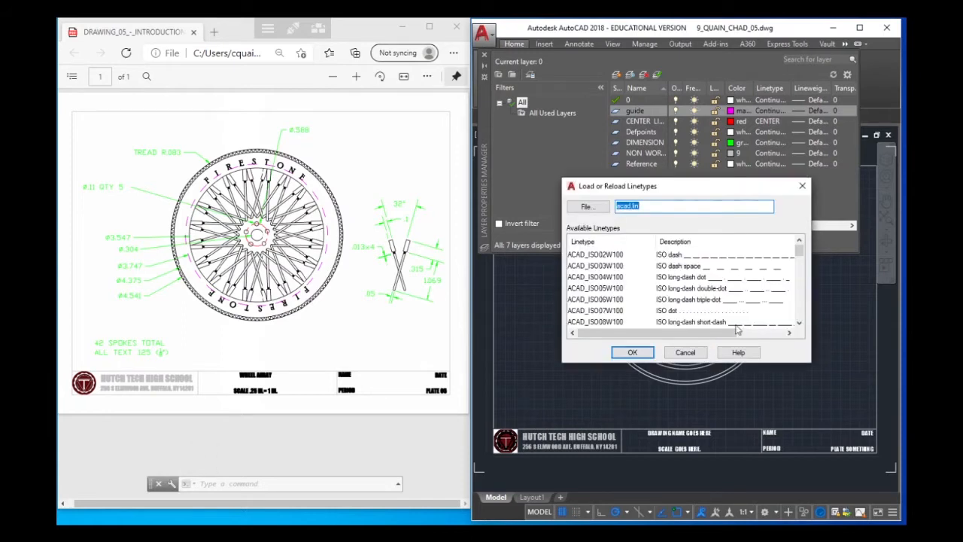
{"action": "scroll", "coordinate": [681, 286], "scroll_direction": "down", "scroll_amount": 3}
{"action": "scroll", "coordinate": [703, 284], "scroll_direction": "down", "scroll_amount": 4}
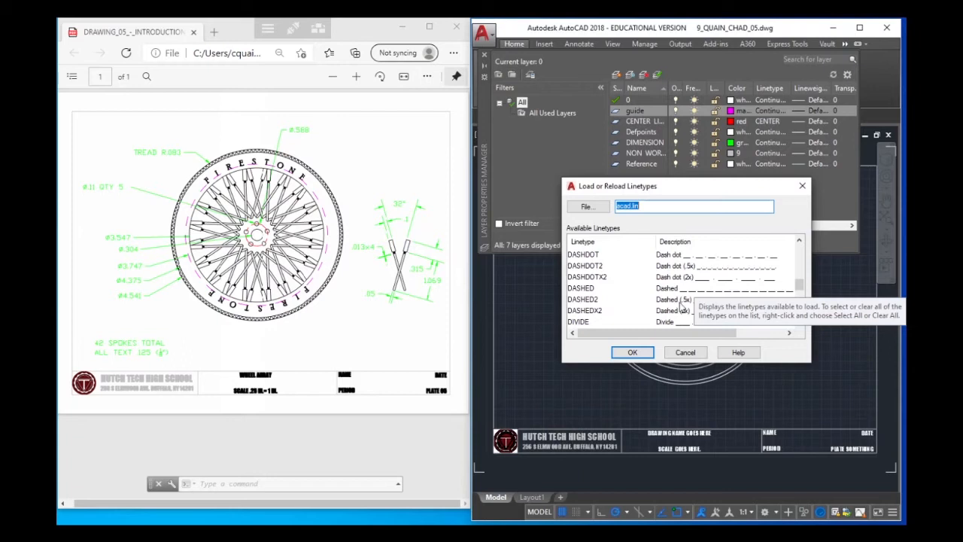
{"action": "left_click", "coordinate": [674, 301]}
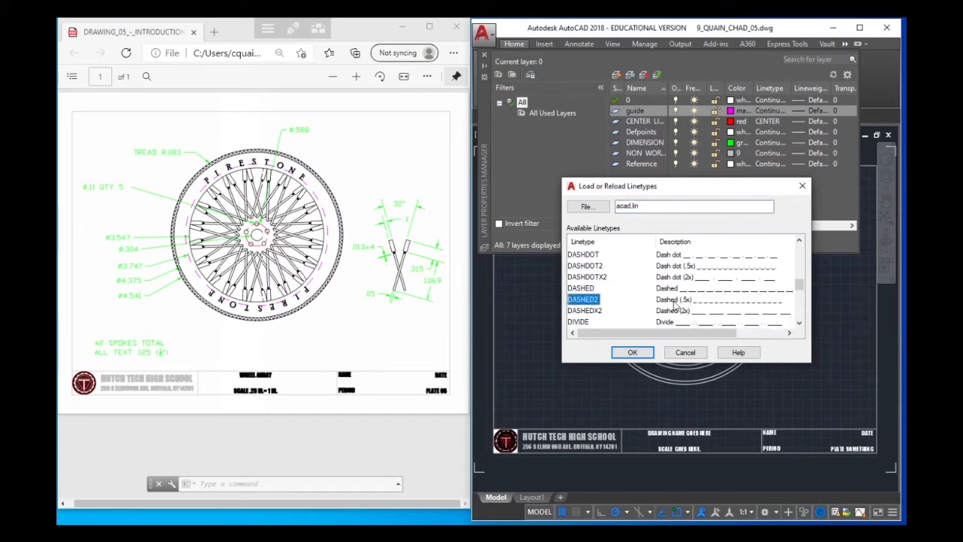
{"action": "left_click", "coordinate": [644, 353]}
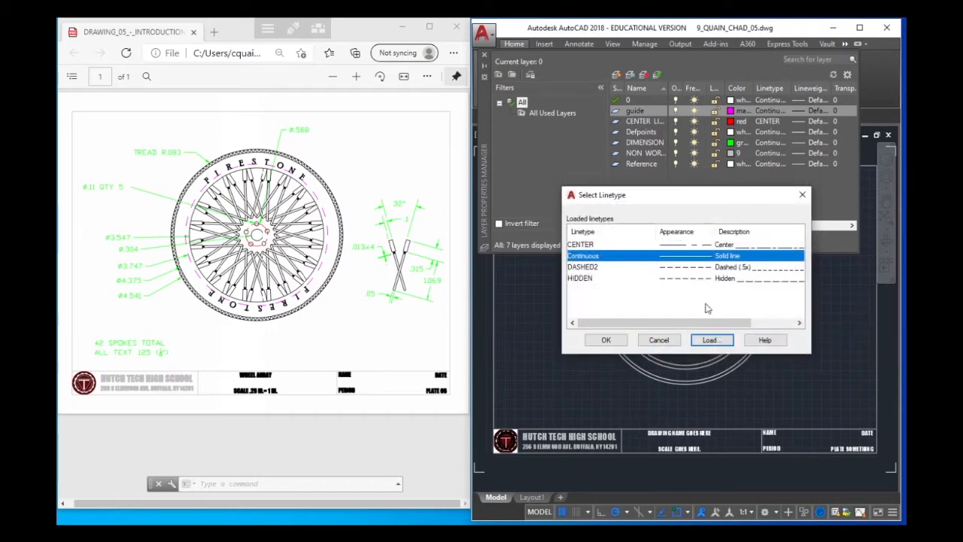
{"action": "left_click", "coordinate": [725, 268]}
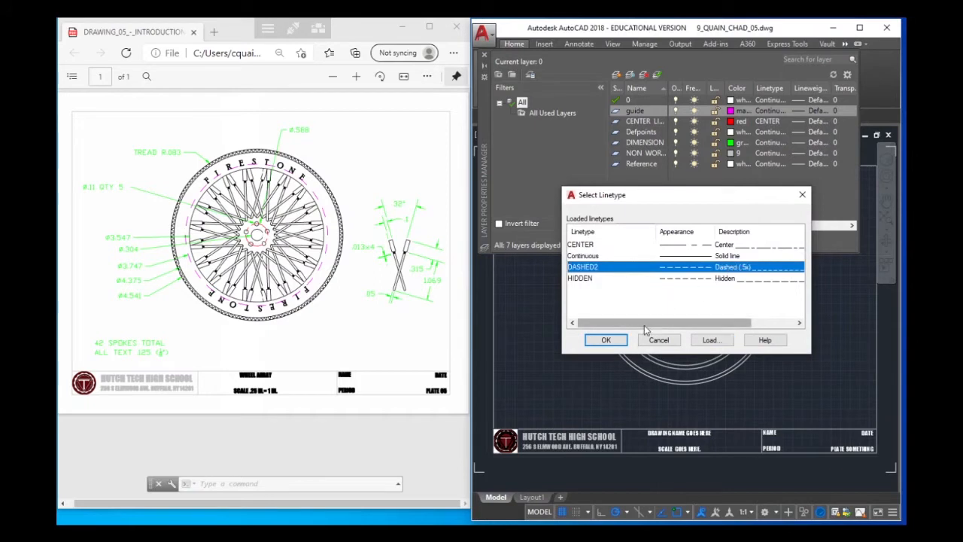
{"action": "left_click", "coordinate": [605, 340]}
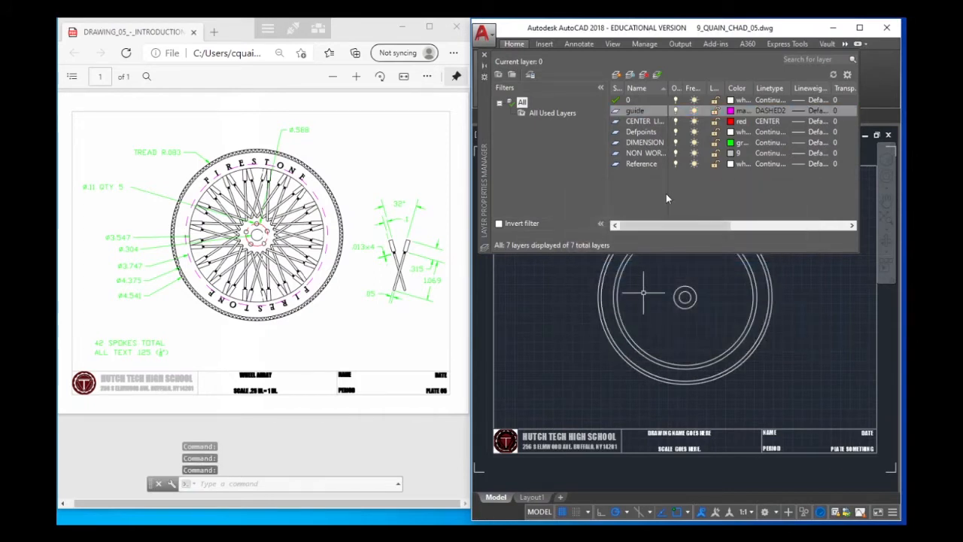
Load the CENTER2 linetype, assign it to the CENTER LINES layer, and close the layer properties
{"action": "left_click", "coordinate": [769, 122]}
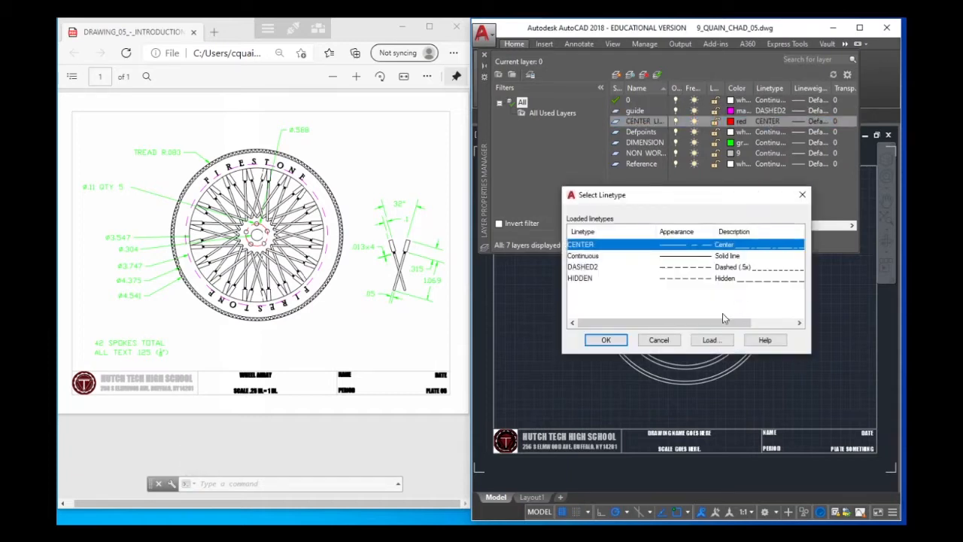
{"action": "left_click", "coordinate": [707, 340]}
{"action": "scroll", "coordinate": [718, 301], "scroll_direction": "down", "scroll_amount": 5}
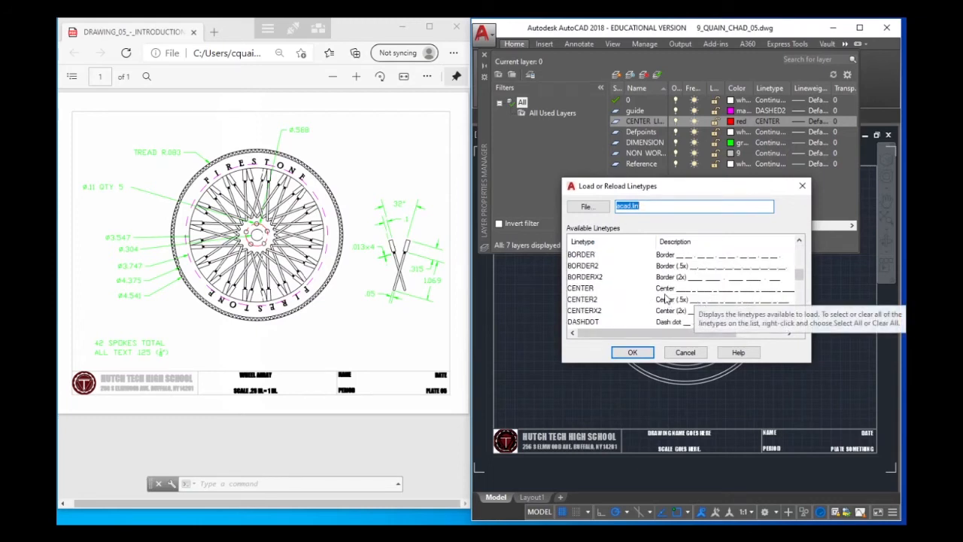
{"action": "left_click", "coordinate": [681, 302]}
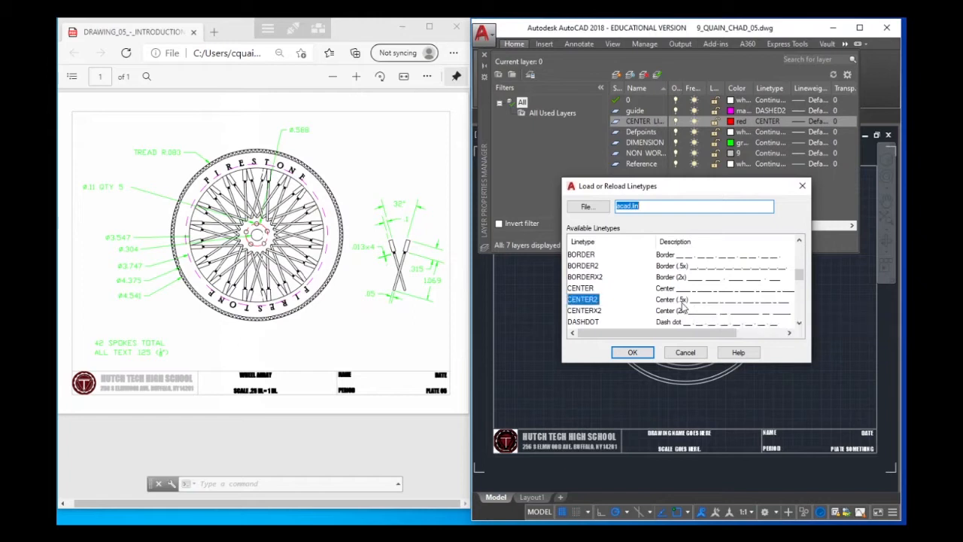
{"action": "left_click", "coordinate": [632, 353]}
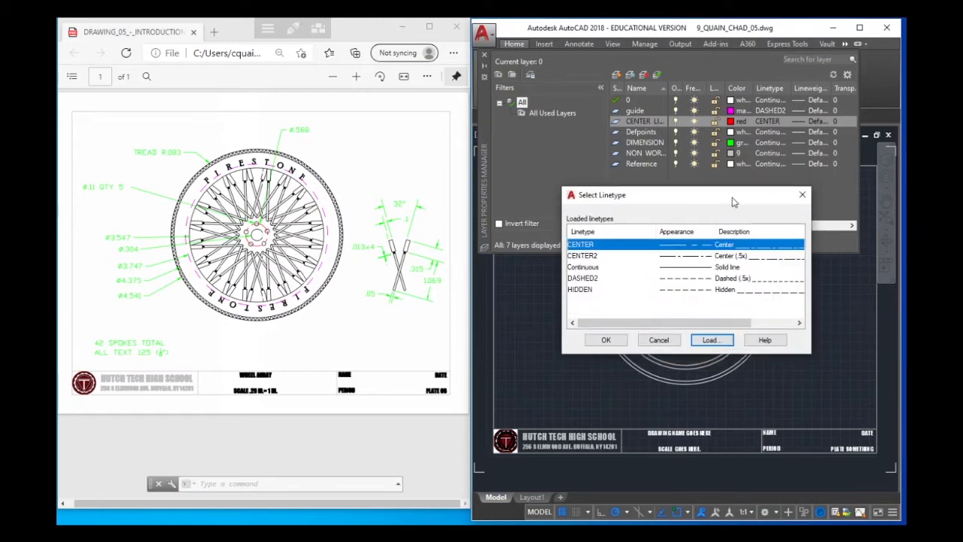
{"action": "left_click", "coordinate": [735, 257]}
{"action": "left_click", "coordinate": [606, 340]}
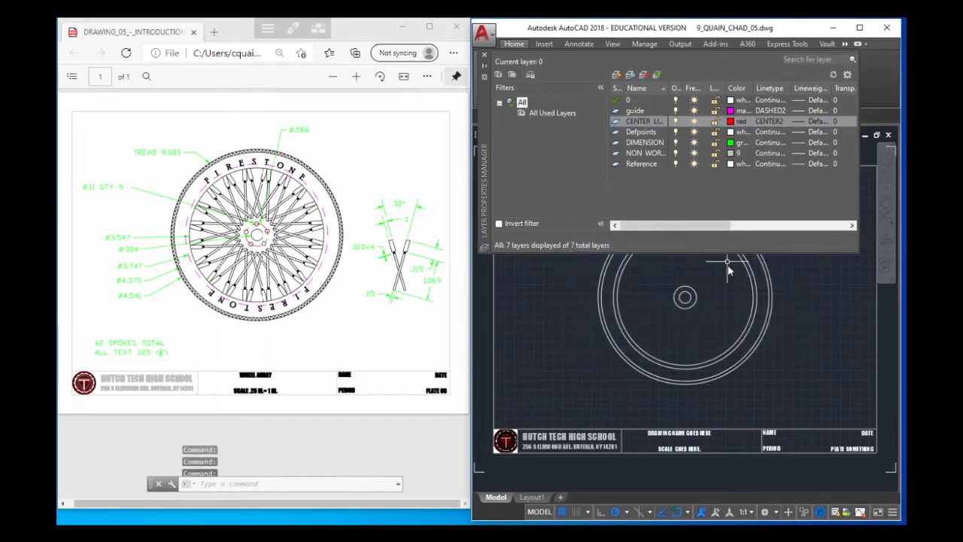
{"action": "left_click", "coordinate": [484, 56]}
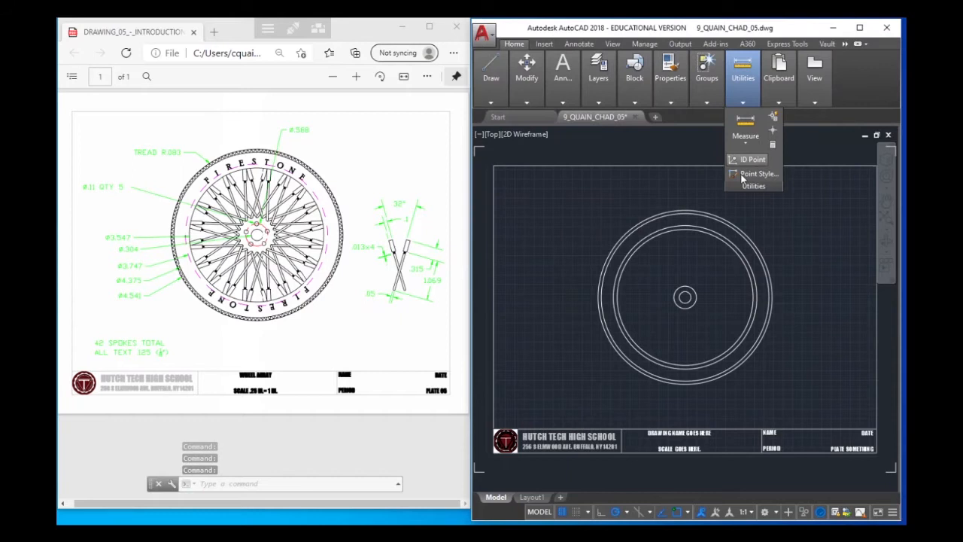
Move the .588 circle around the hub to the CENTER LINES layer and clear the selection
{"action": "mouse_move", "coordinate": [621, 101]}
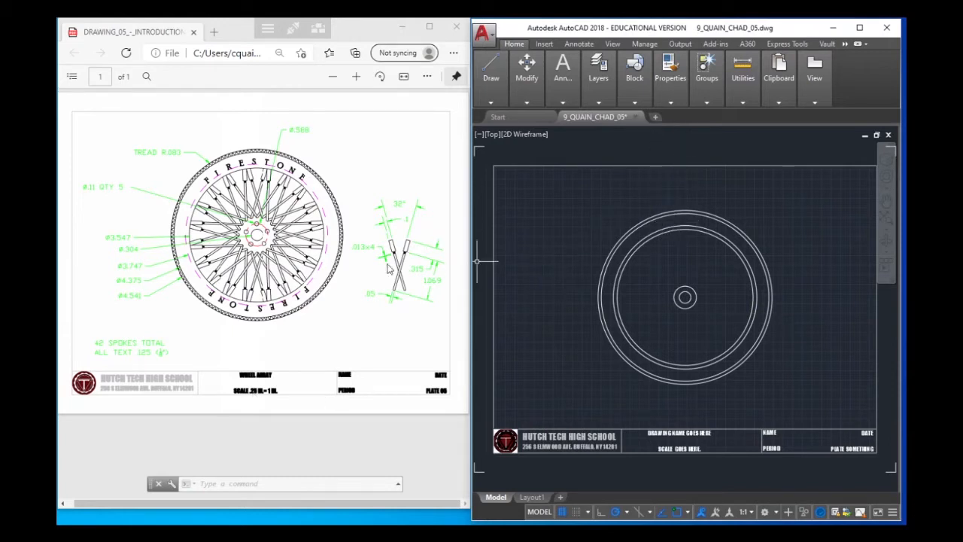
{"action": "left_click", "coordinate": [683, 293]}
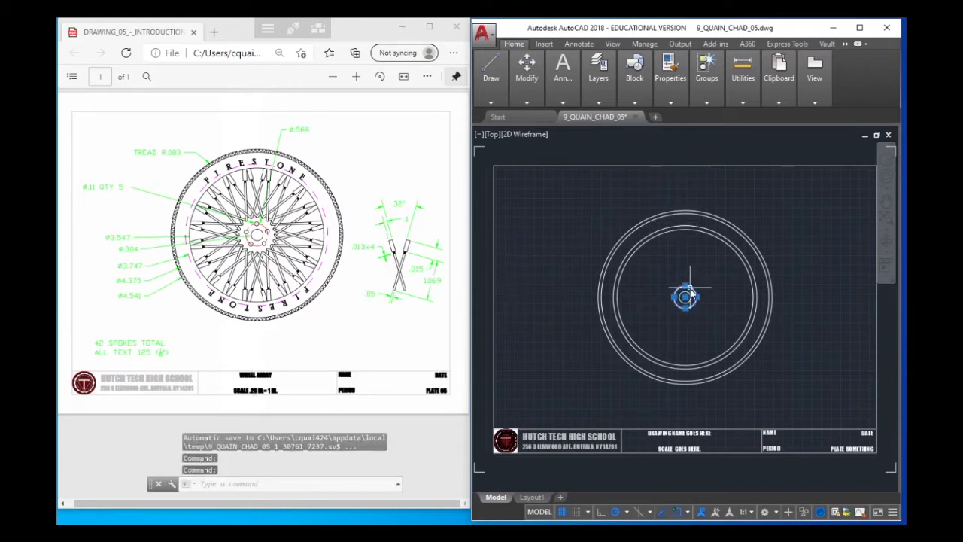
{"action": "mouse_move", "coordinate": [594, 94]}
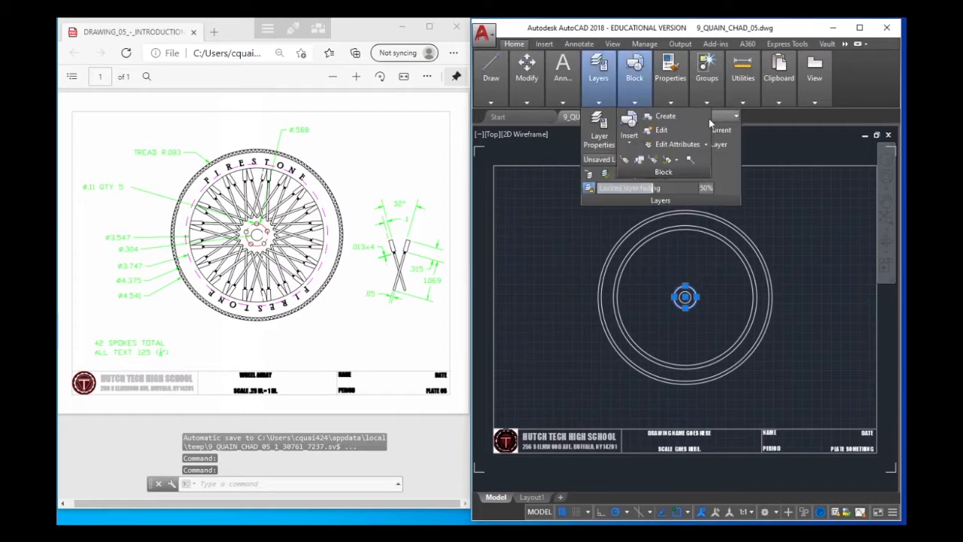
{"action": "left_click", "coordinate": [723, 117]}
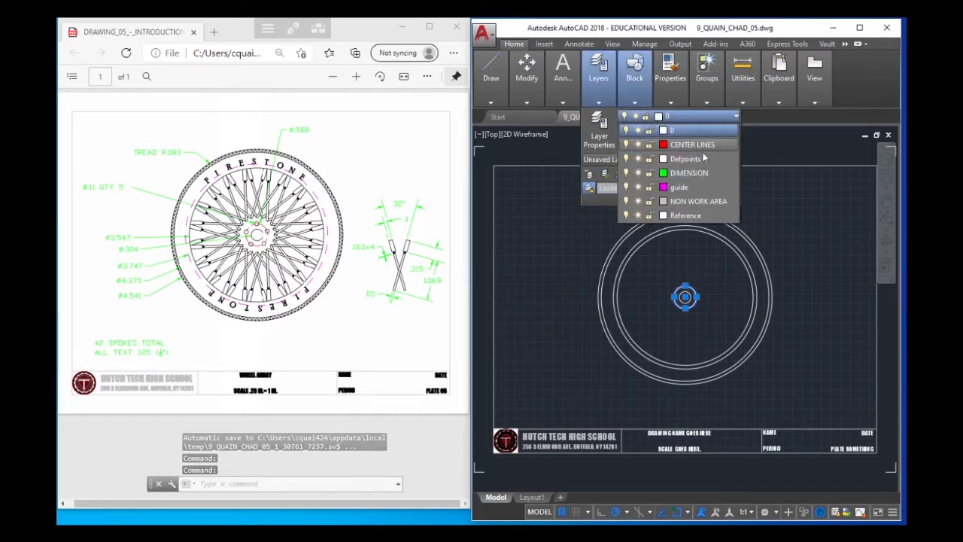
{"action": "left_click", "coordinate": [701, 148]}
{"action": "left_click", "coordinate": [797, 235]}
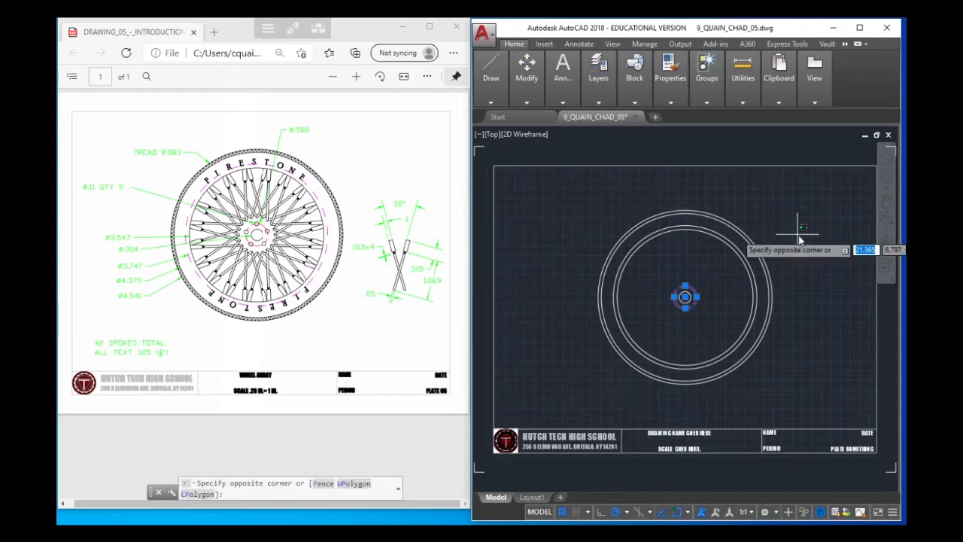
{"action": "left_click", "coordinate": [795, 233]}
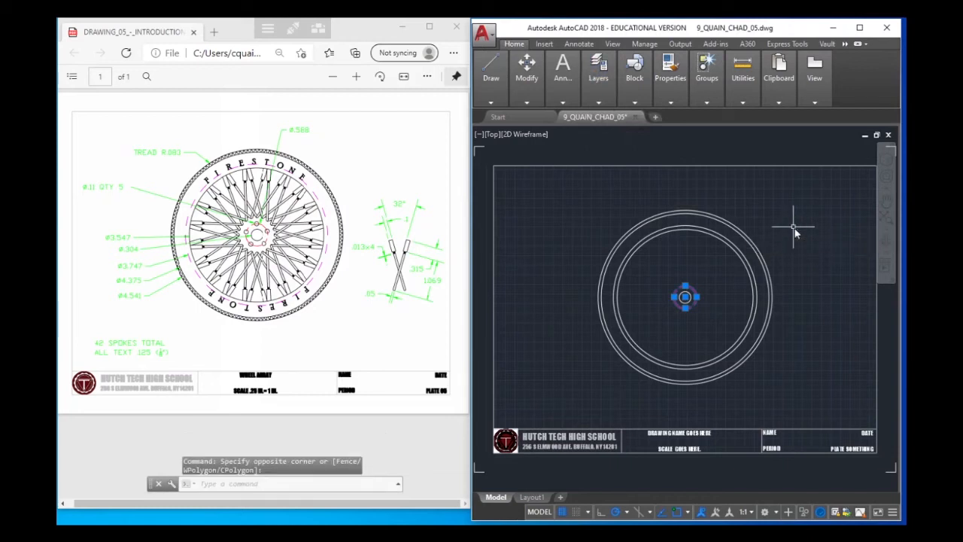
{"action": "key", "text": "Escape"}
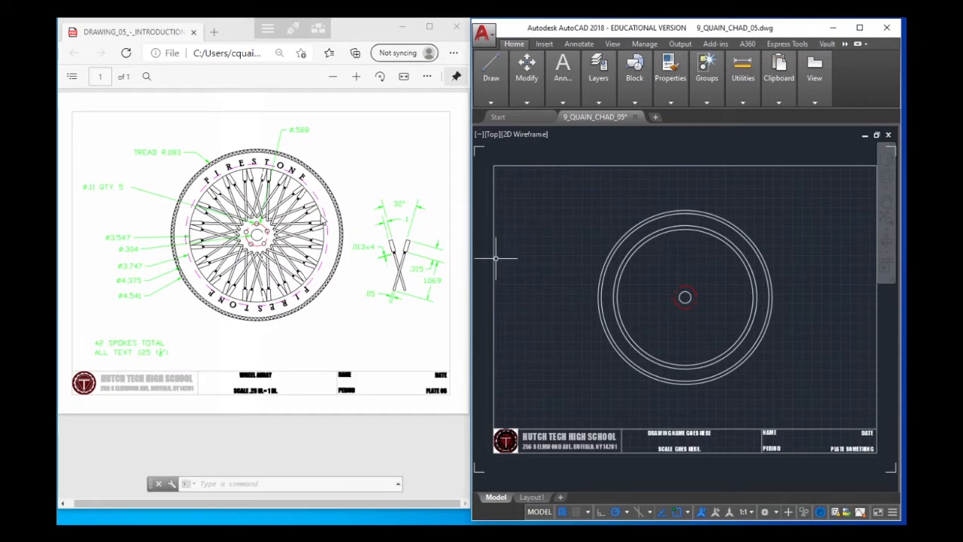
{"action": "left_click", "coordinate": [725, 236]}
{"action": "mouse_move", "coordinate": [600, 88]}
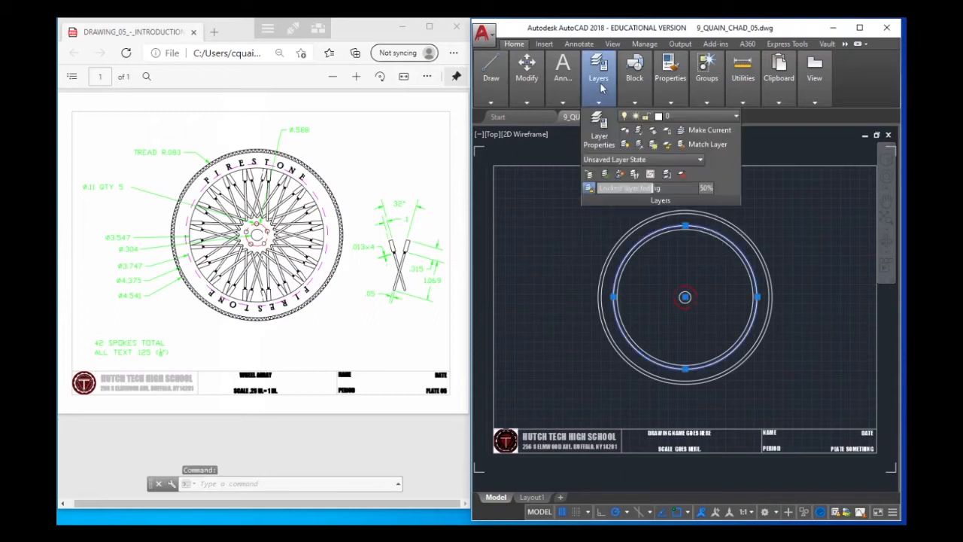
{"action": "mouse_move", "coordinate": [636, 90]}
{"action": "left_click", "coordinate": [654, 118]}
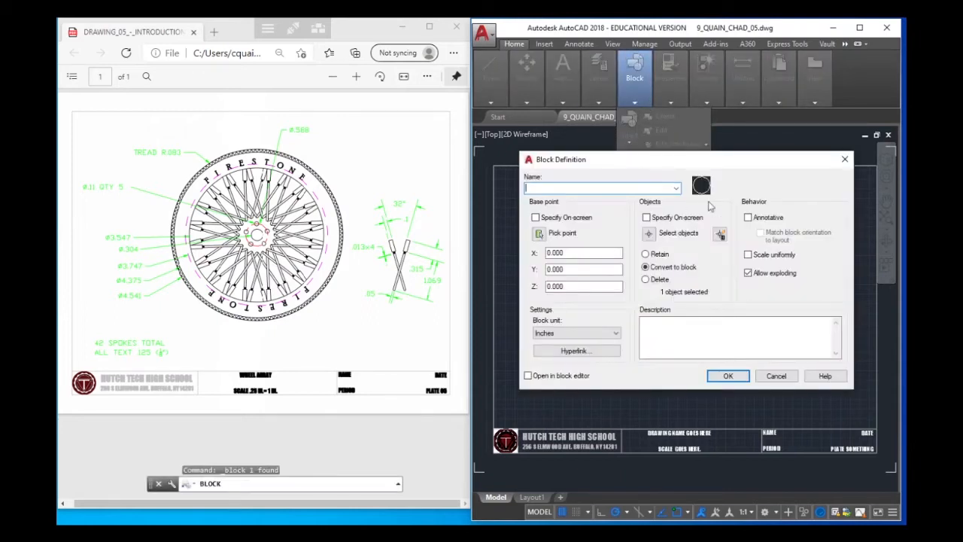
{"action": "left_click", "coordinate": [773, 376]}
Make guide the current layer
{"action": "mouse_move", "coordinate": [602, 100]}
{"action": "left_click", "coordinate": [681, 118]}
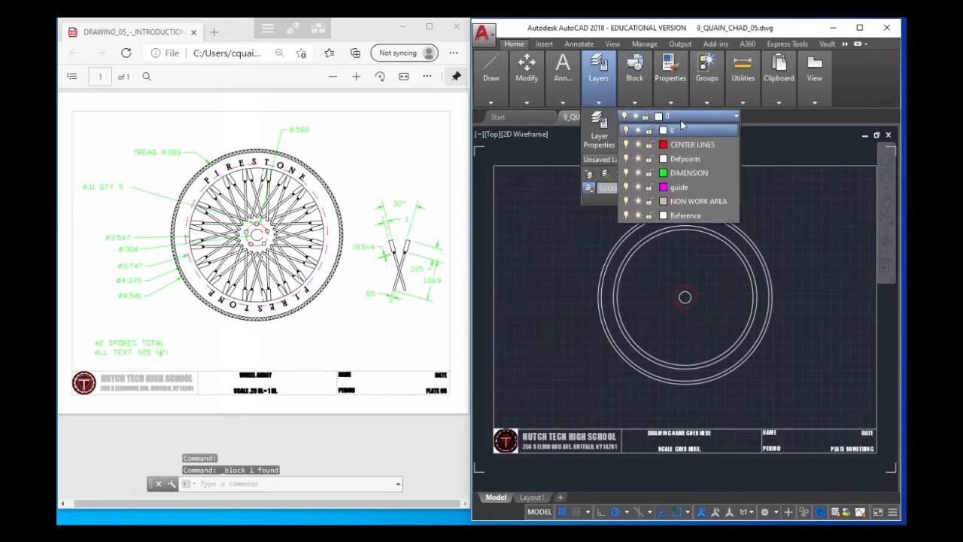
{"action": "left_click", "coordinate": [686, 190]}
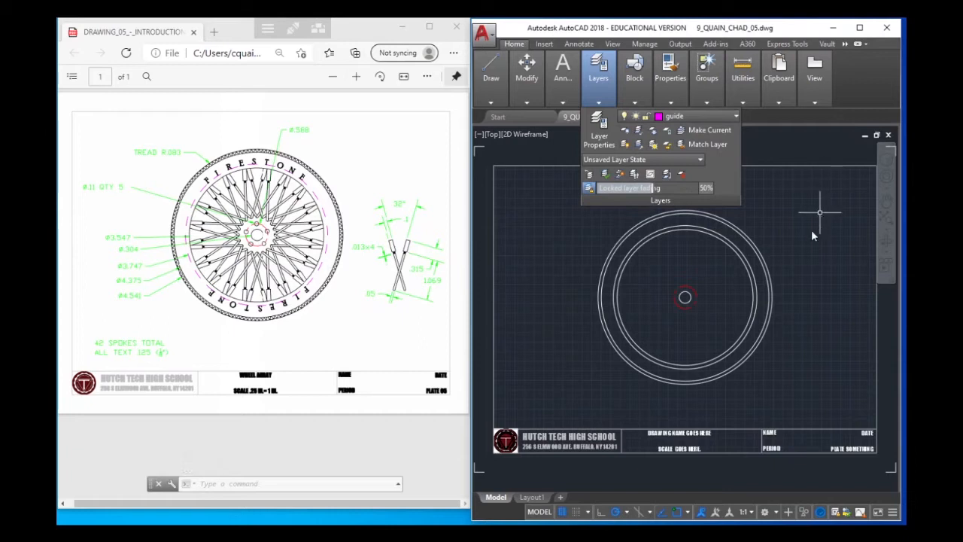
{"action": "left_click", "coordinate": [745, 239]}
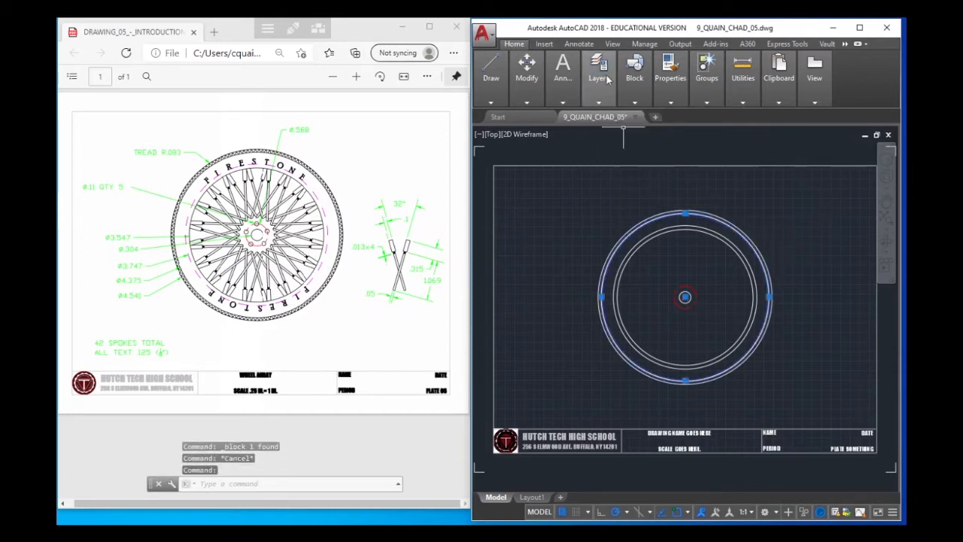
{"action": "mouse_move", "coordinate": [639, 104]}
{"action": "left_click", "coordinate": [669, 116]}
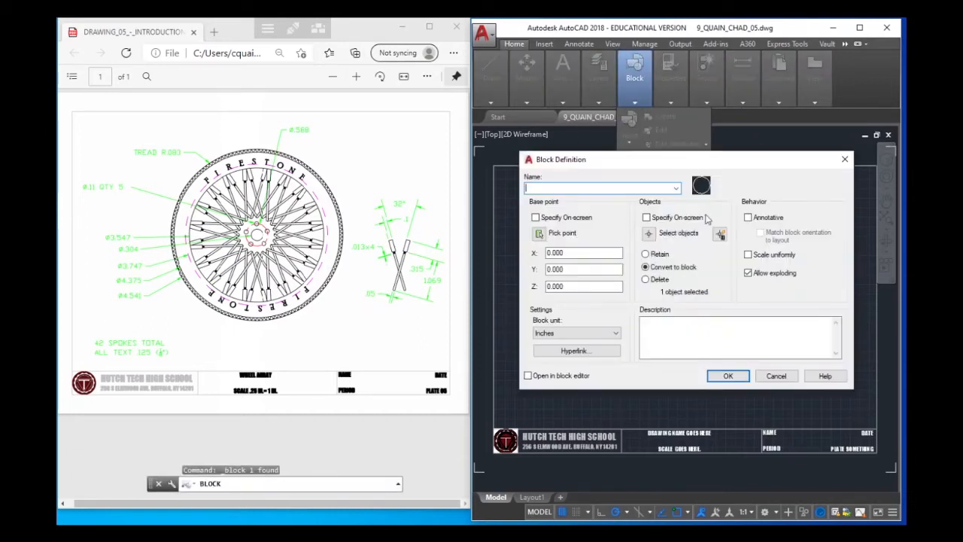
{"action": "key", "text": "Escape"}
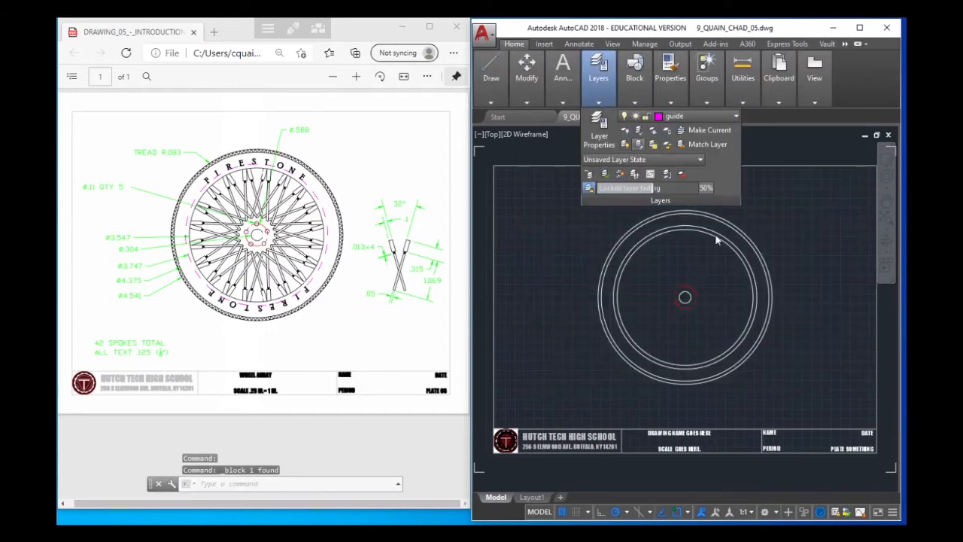
{"action": "left_click", "coordinate": [736, 230]}
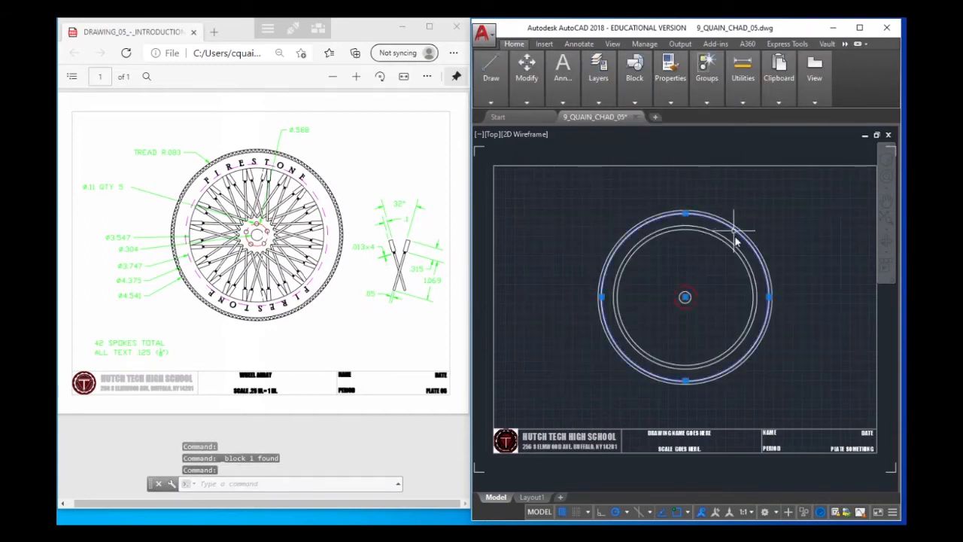
{"action": "key", "text": "Escape"}
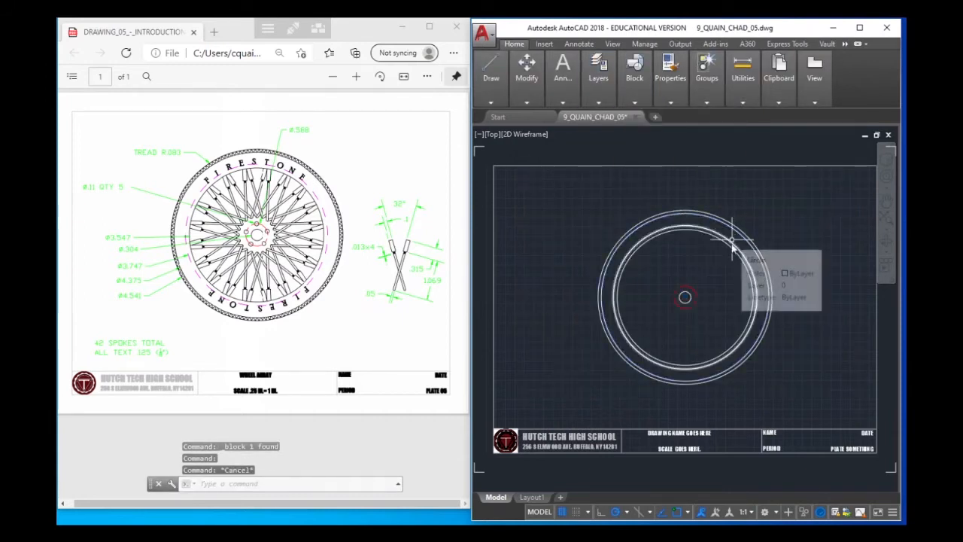
Move the 3.747 circle to the guide layer and clear the selection
{"action": "left_click", "coordinate": [733, 244]}
{"action": "mouse_move", "coordinate": [598, 79]}
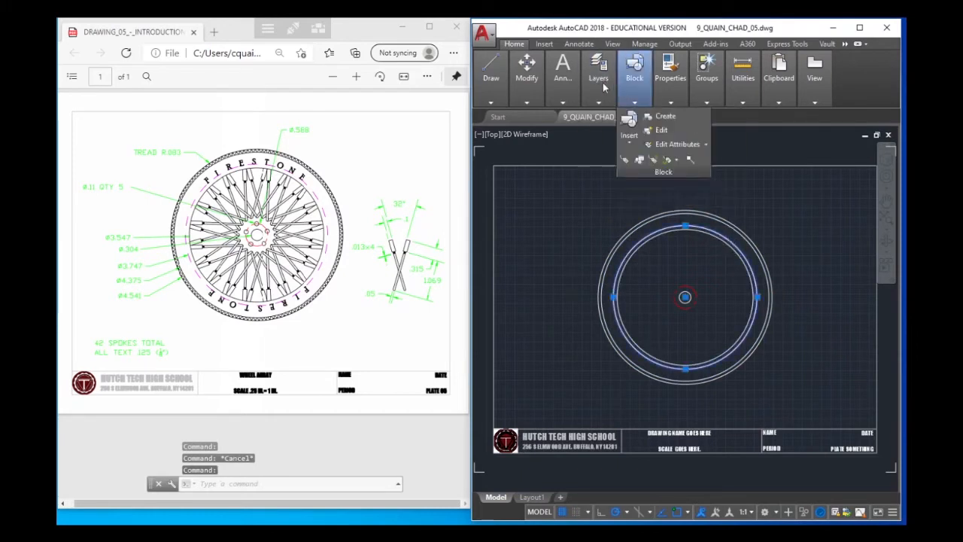
{"action": "left_click", "coordinate": [641, 117]}
{"action": "left_click", "coordinate": [683, 190]}
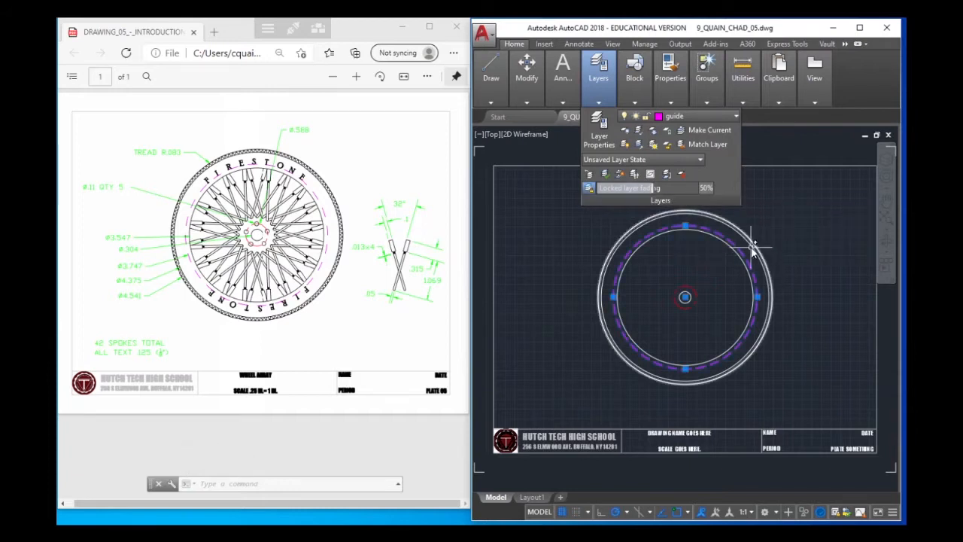
{"action": "key", "text": "Escape"}
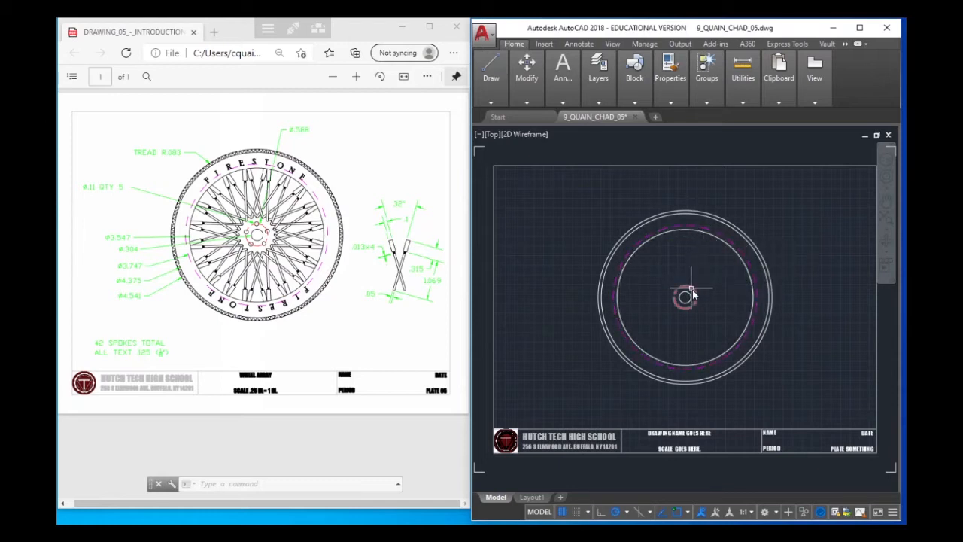
Draw a tread circle of radius .083 centred on the top quadrant of the 4.375 circle
{"action": "mouse_move", "coordinate": [692, 291]}
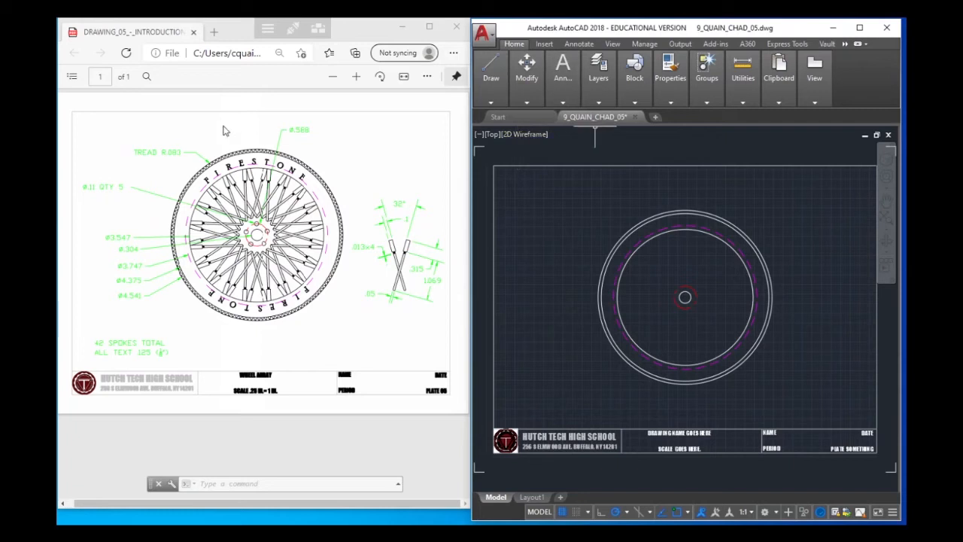
{"action": "mouse_move", "coordinate": [526, 75]}
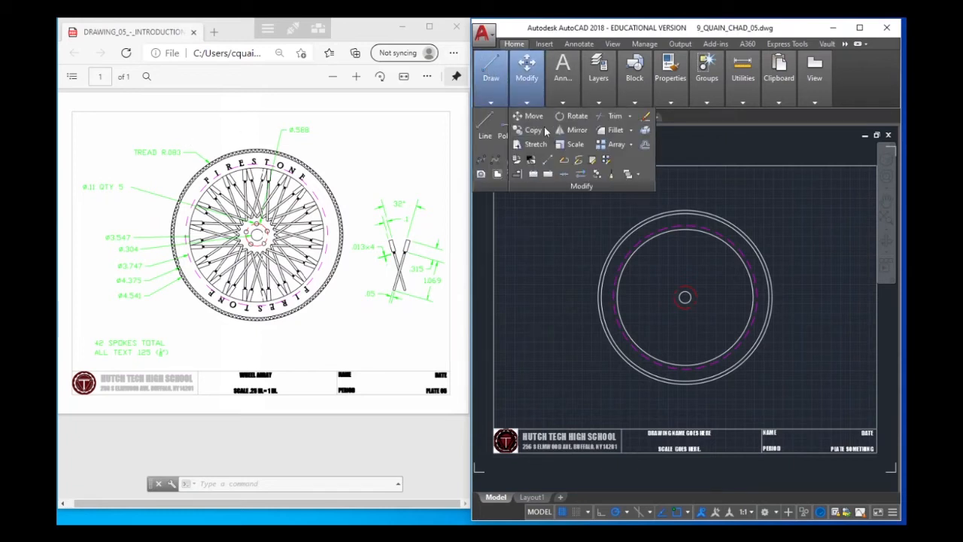
{"action": "mouse_move", "coordinate": [489, 75]}
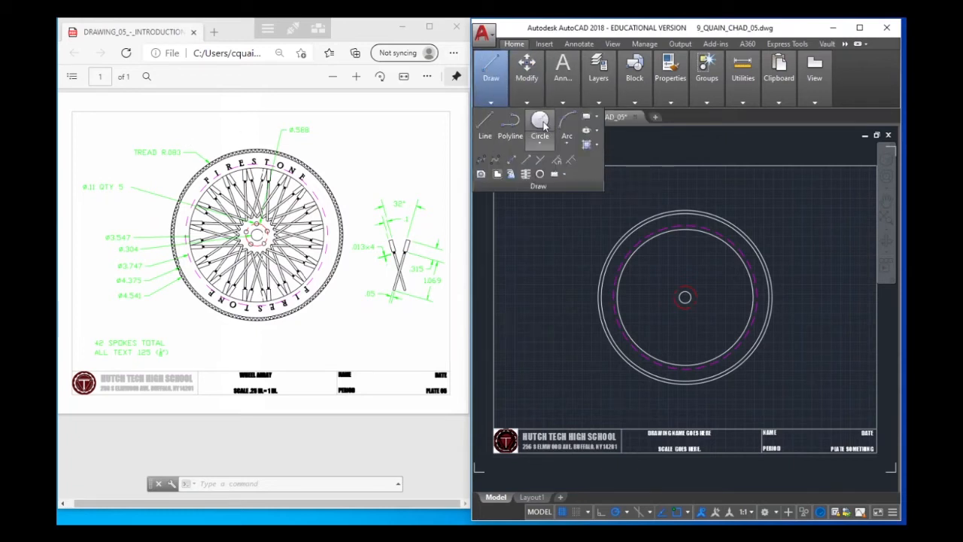
{"action": "left_click", "coordinate": [543, 125]}
{"action": "scroll", "coordinate": [692, 221], "scroll_direction": "up", "scroll_amount": 2}
{"action": "scroll", "coordinate": [691, 218], "scroll_direction": "up", "scroll_amount": 3}
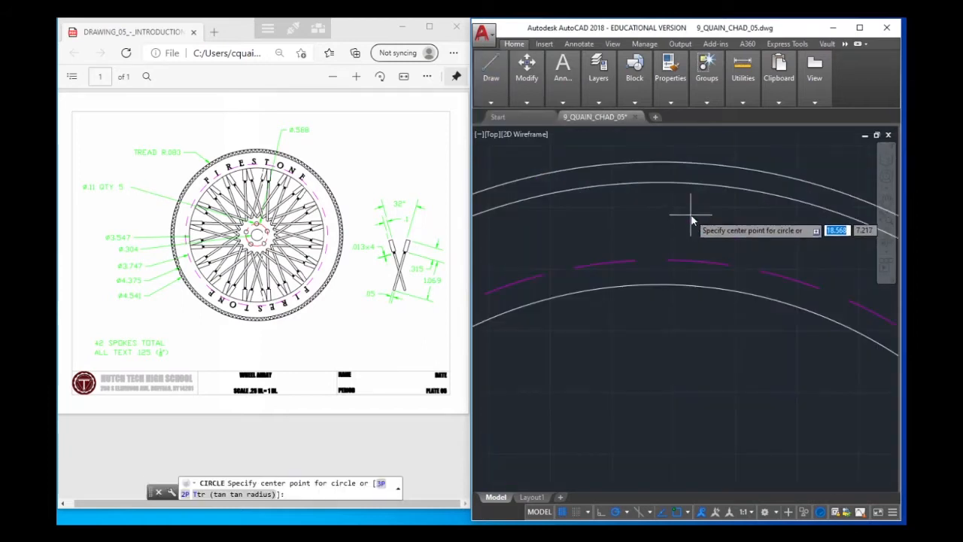
{"action": "left_click", "coordinate": [661, 184]}
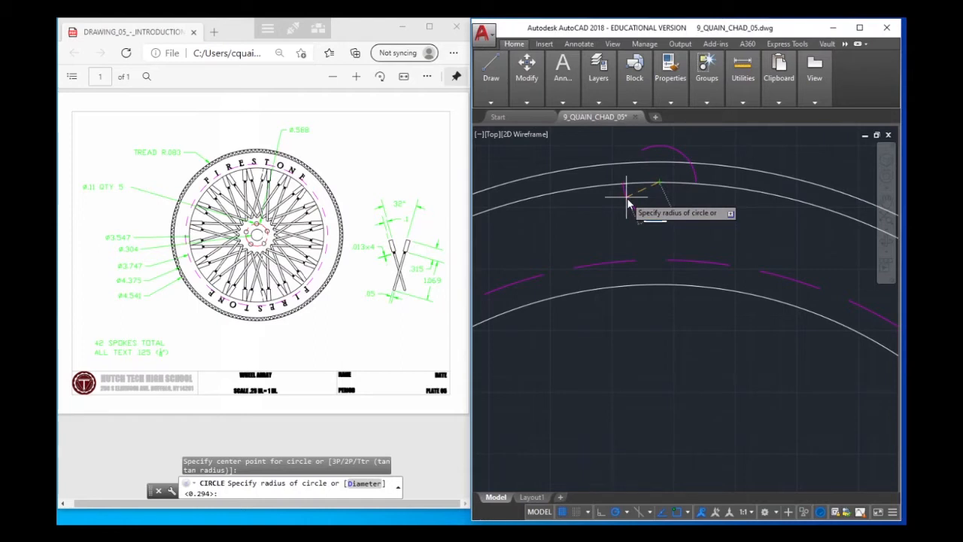
{"action": "type", "text": ".083"}
{"action": "key", "text": "Return"}
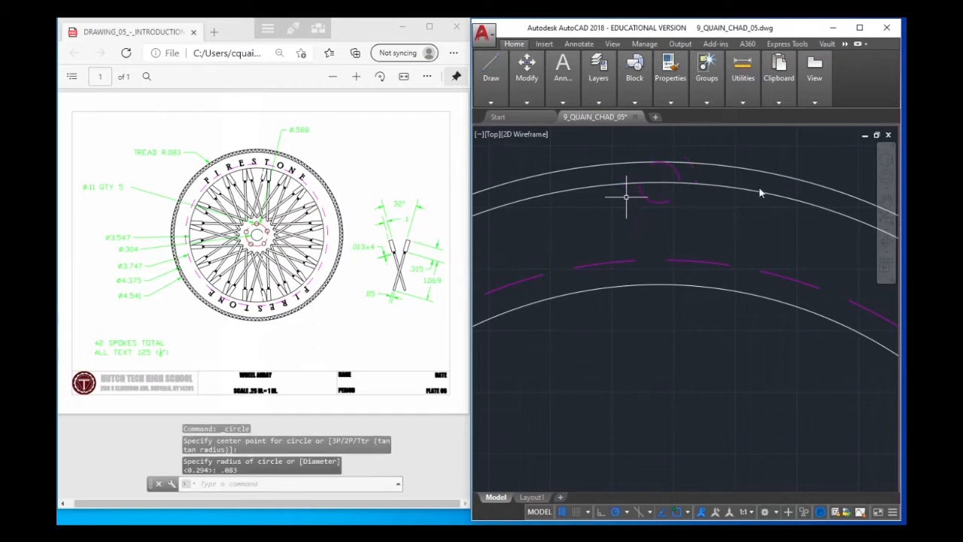
Move the .083 radius tread circle to layer 0 and clear the selection
{"action": "left_click", "coordinate": [679, 176]}
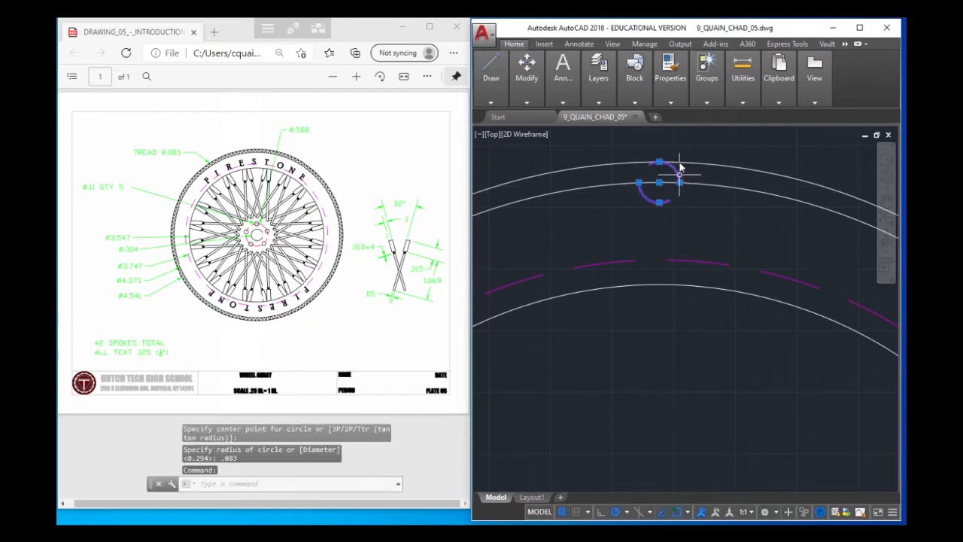
{"action": "mouse_move", "coordinate": [603, 96]}
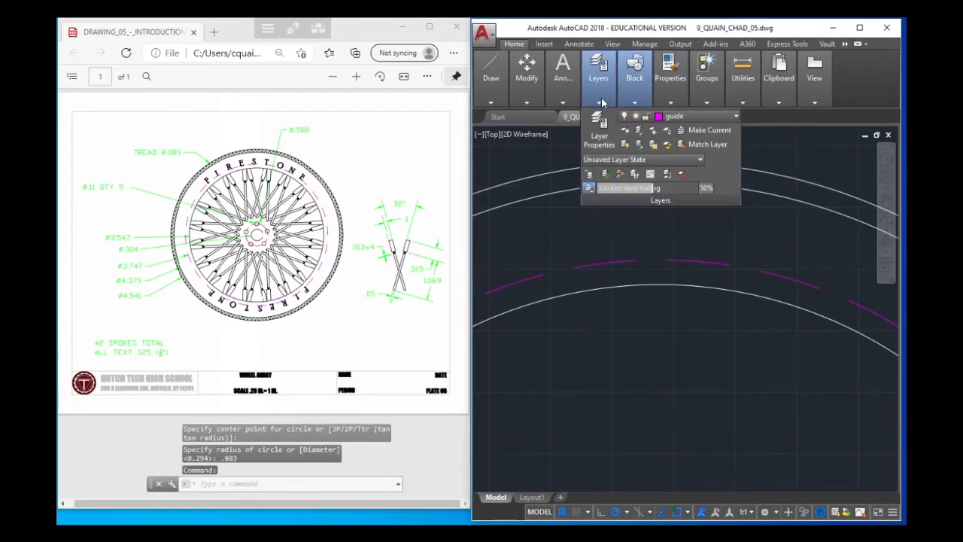
{"action": "left_click", "coordinate": [668, 116]}
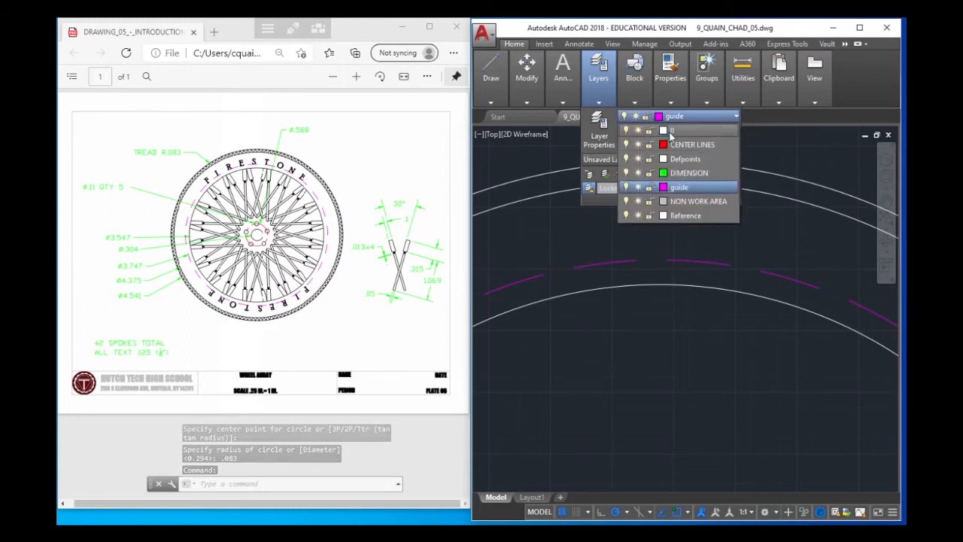
{"action": "left_click", "coordinate": [668, 131]}
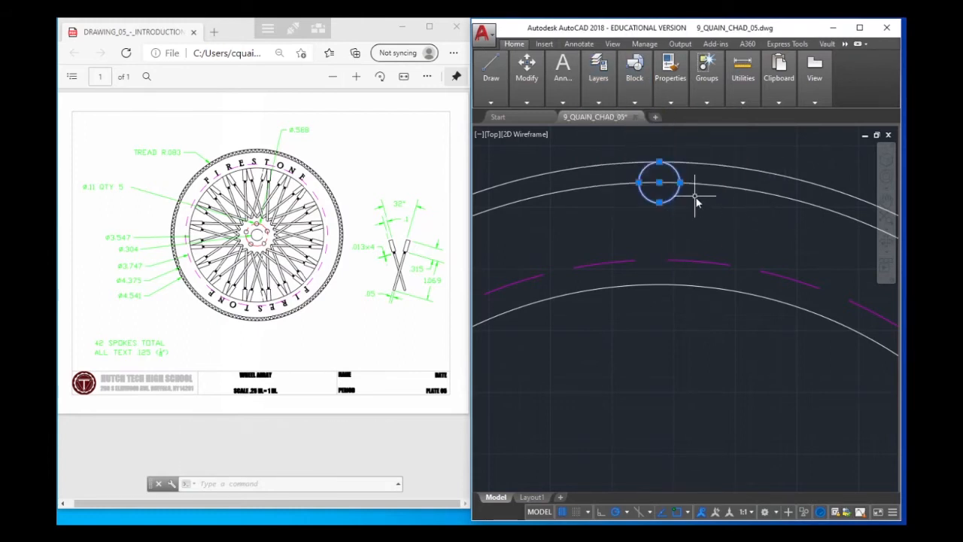
{"action": "key", "text": "Escape"}
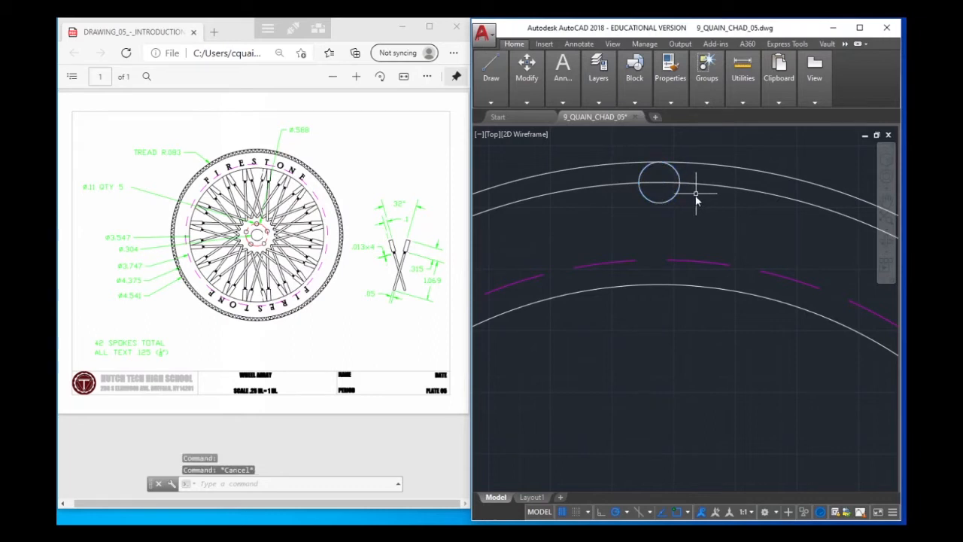
Trim away the lower half of the tread circle, using the 4.375 circle as the cutting edge
{"action": "mouse_move", "coordinate": [539, 100]}
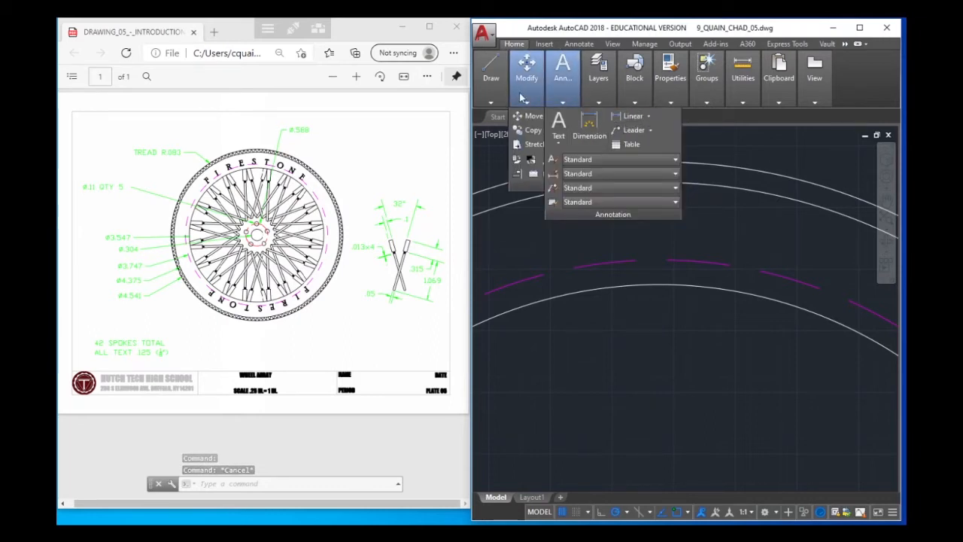
{"action": "left_click", "coordinate": [612, 118]}
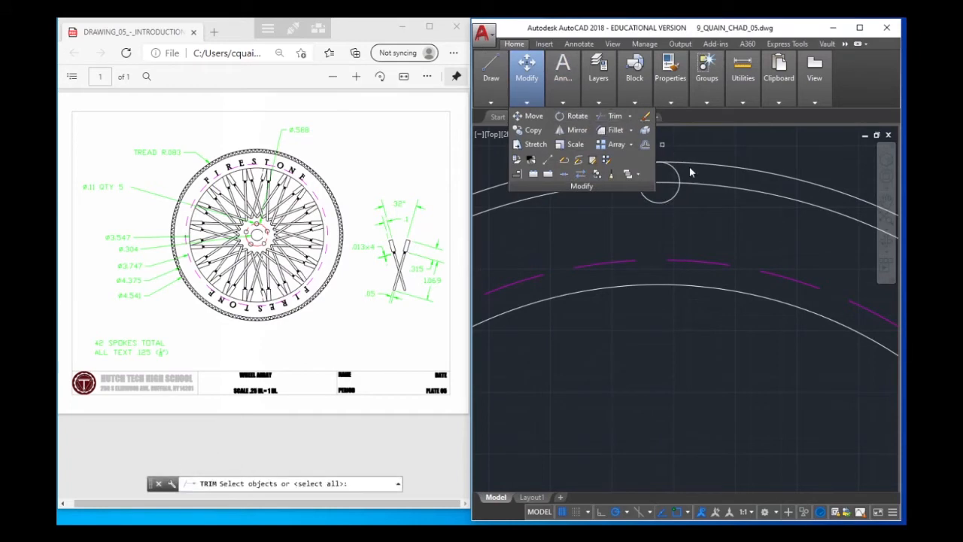
{"action": "left_click", "coordinate": [704, 188]}
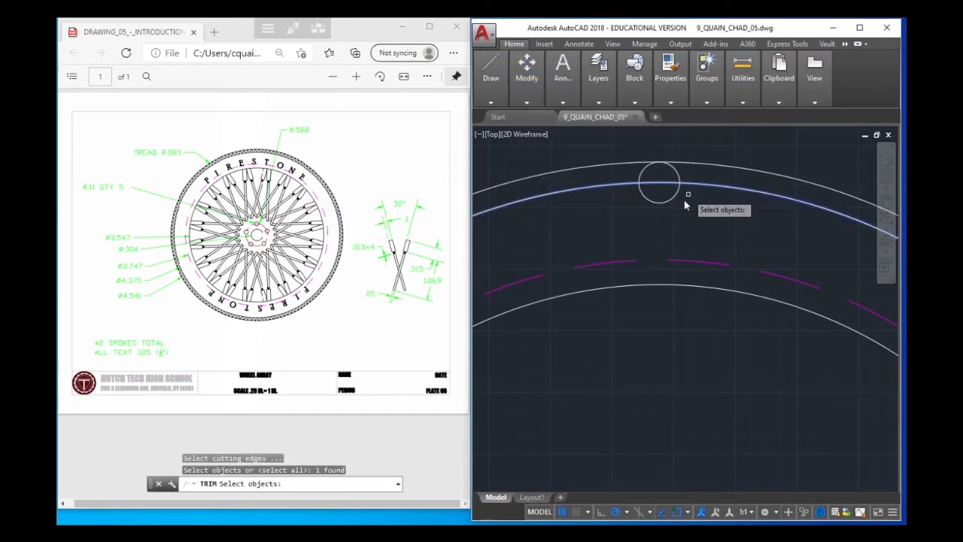
{"action": "key", "text": "Return"}
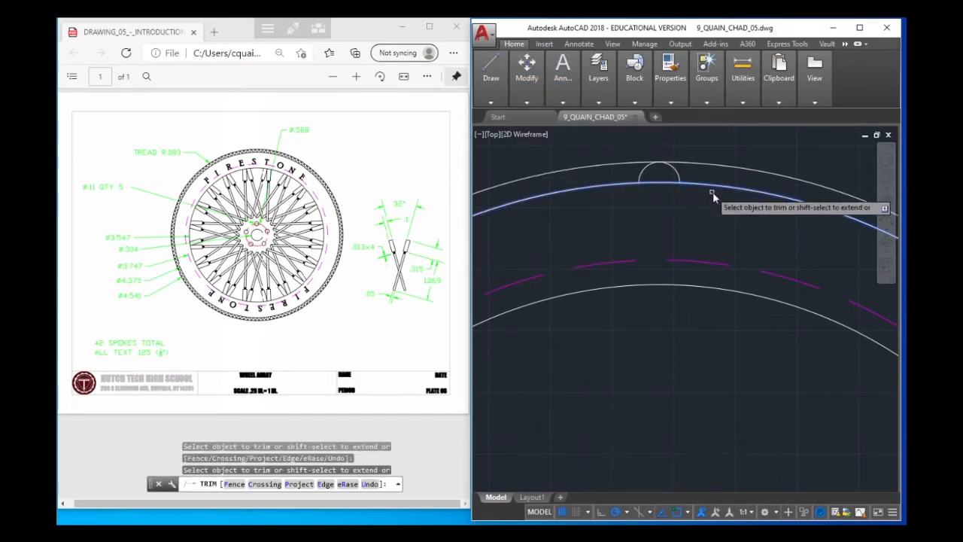
{"action": "right_click", "coordinate": [713, 195]}
{"action": "left_click", "coordinate": [750, 197]}
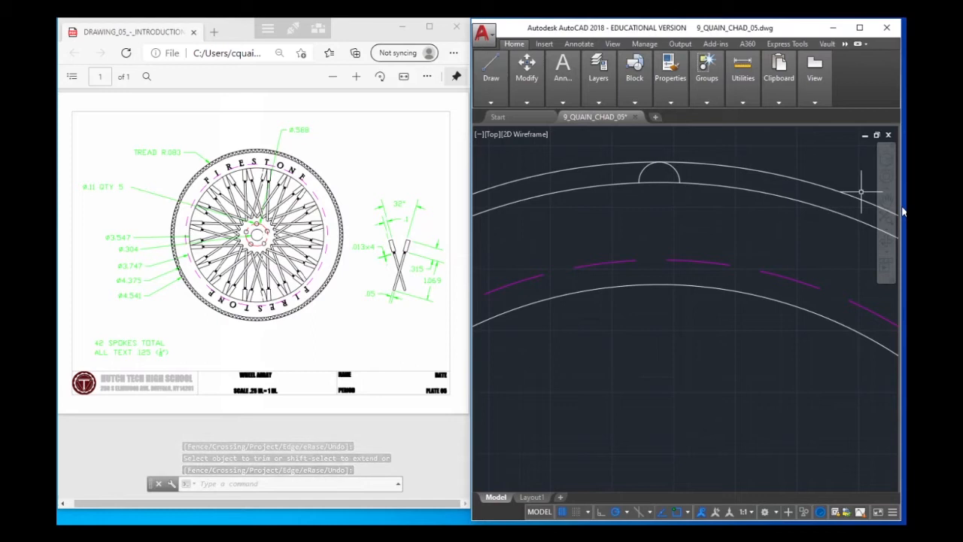
Try a polar array of the tread semicircle about the centre of the hub circle
{"action": "type", "text": "array"}
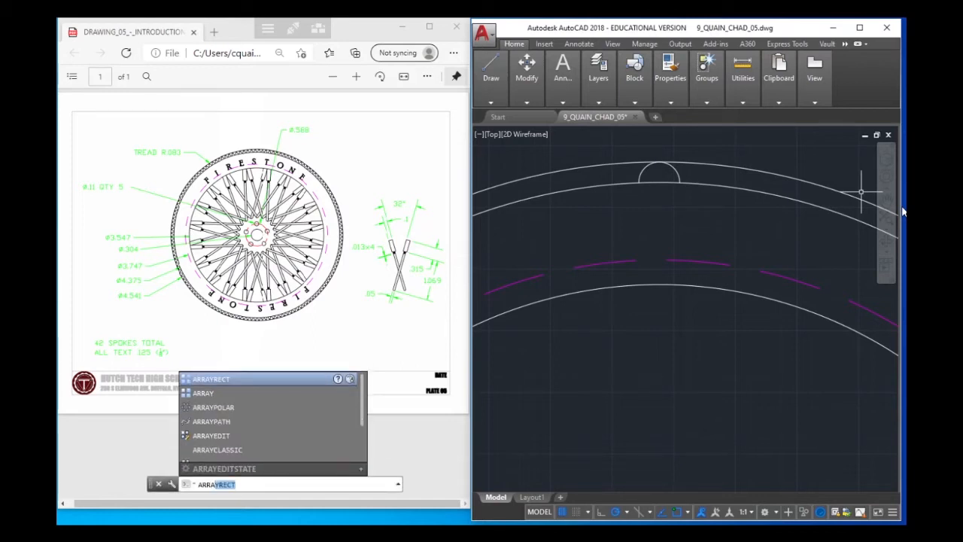
{"action": "key", "text": "Return"}
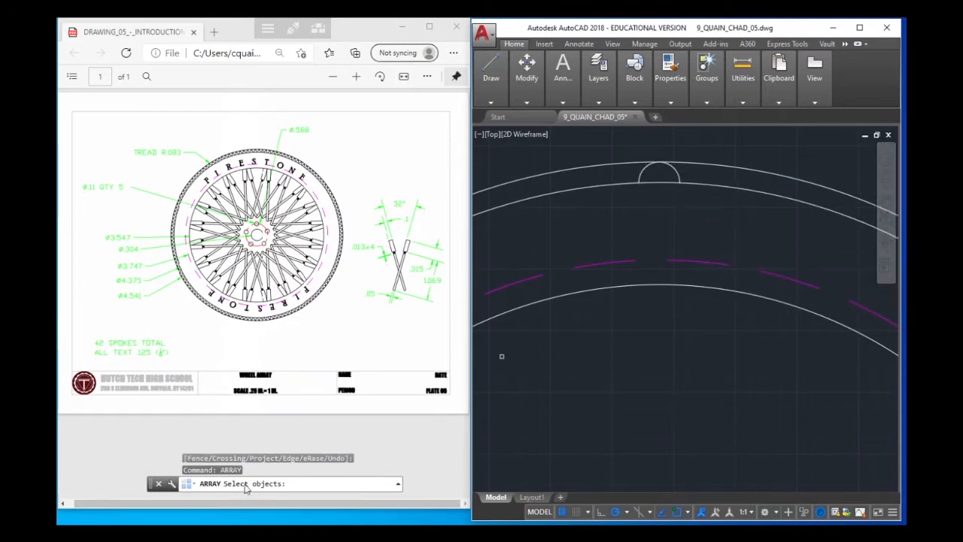
{"action": "left_click", "coordinate": [677, 174]}
{"action": "key", "text": "Return"}
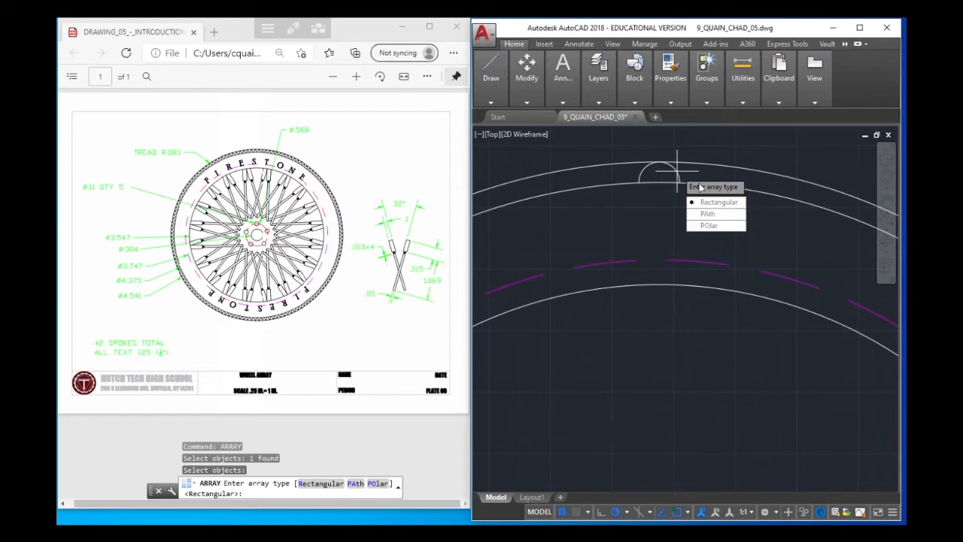
{"action": "left_click", "coordinate": [699, 225]}
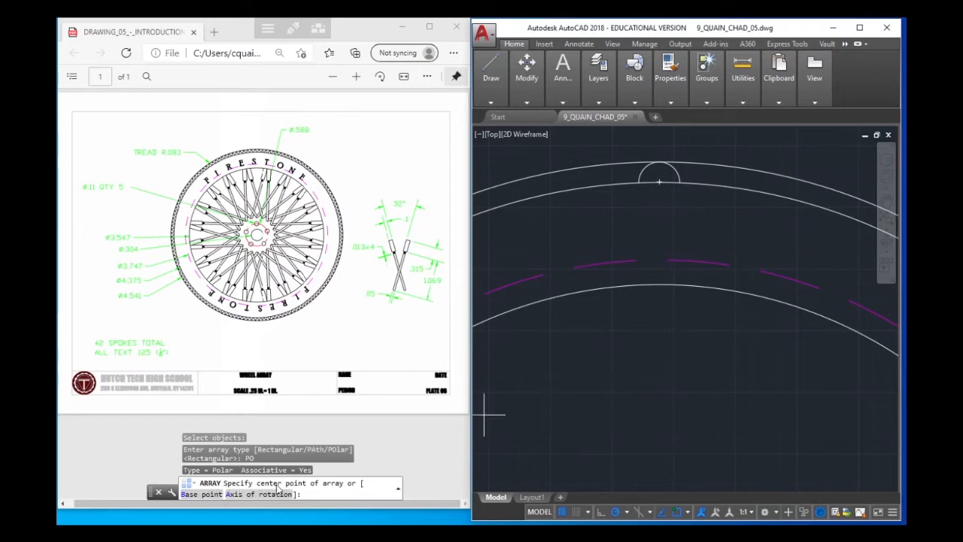
{"action": "scroll", "coordinate": [677, 440], "scroll_direction": "down", "scroll_amount": 8}
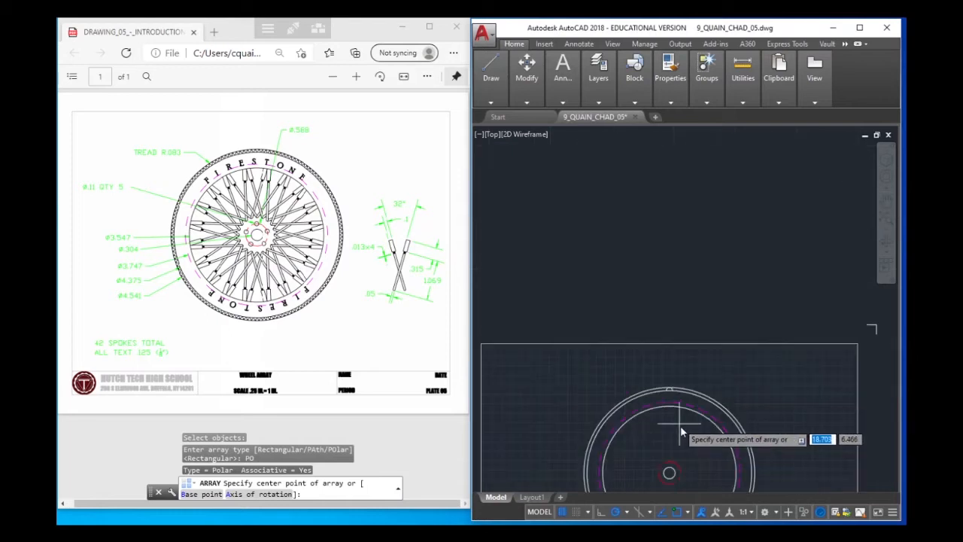
{"action": "middle_click_drag", "start_coordinate": [669, 457], "coordinate": [627, 344]}
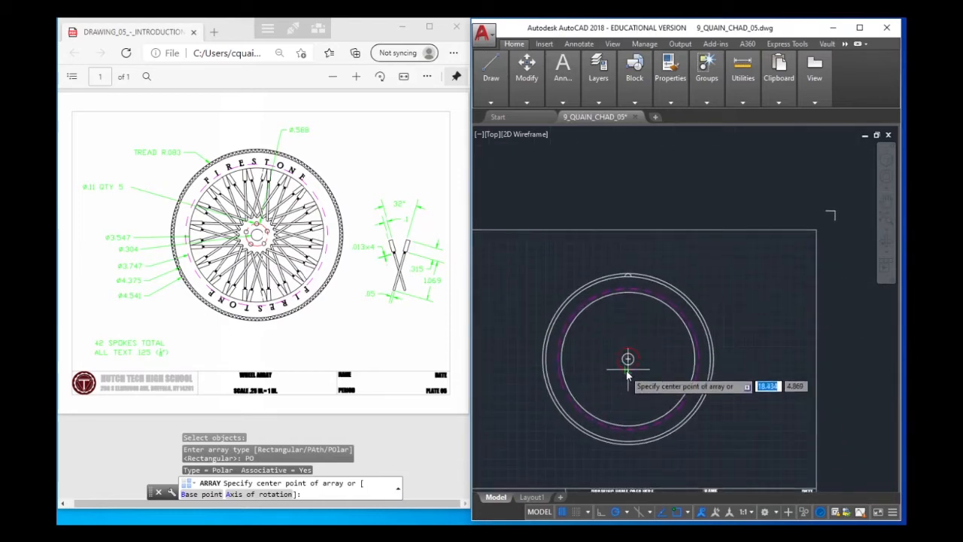
{"action": "scroll", "coordinate": [625, 366], "scroll_direction": "up", "scroll_amount": 8}
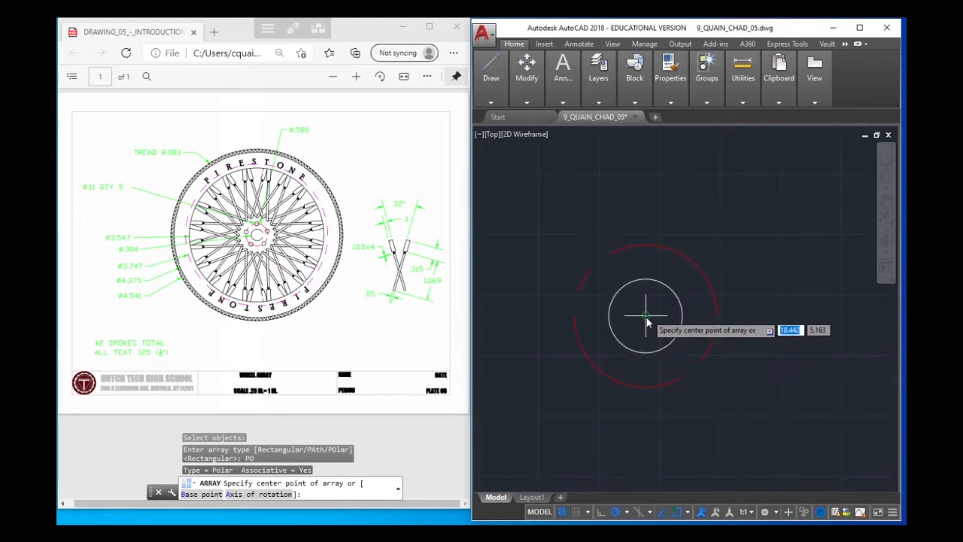
{"action": "left_click", "coordinate": [645, 317]}
Close the array editor and undo the polar array of the tread semicircle
{"action": "scroll", "coordinate": [749, 273], "scroll_direction": "down", "scroll_amount": 6}
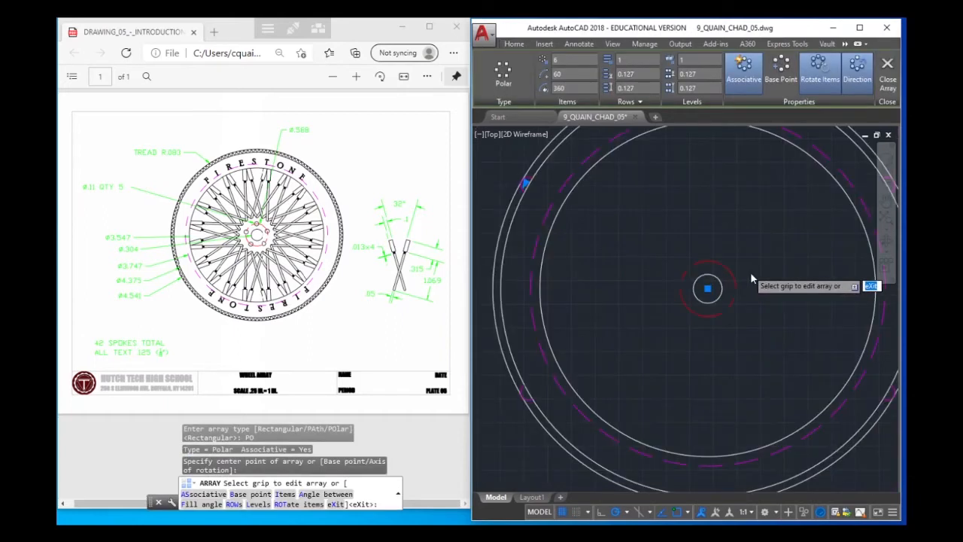
{"action": "mouse_move", "coordinate": [713, 269]}
{"action": "middle_mouse_down"}
{"action": "mouse_move", "coordinate": [707, 281]}
{"action": "mouse_move", "coordinate": [683, 275]}
{"action": "mouse_move", "coordinate": [699, 267]}
{"action": "middle_mouse_up"}
{"action": "scroll", "coordinate": [698, 253], "scroll_direction": "up", "scroll_amount": 4}
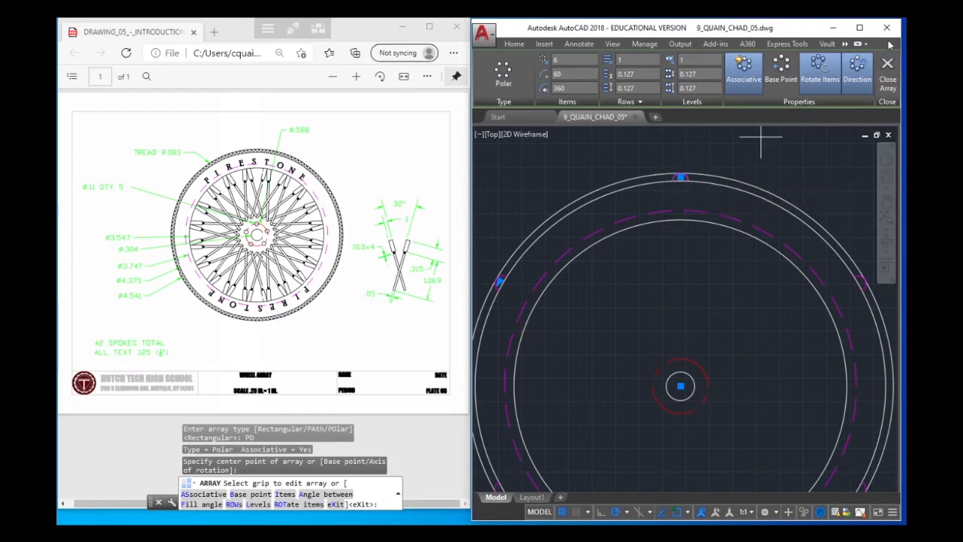
{"action": "left_click", "coordinate": [888, 68]}
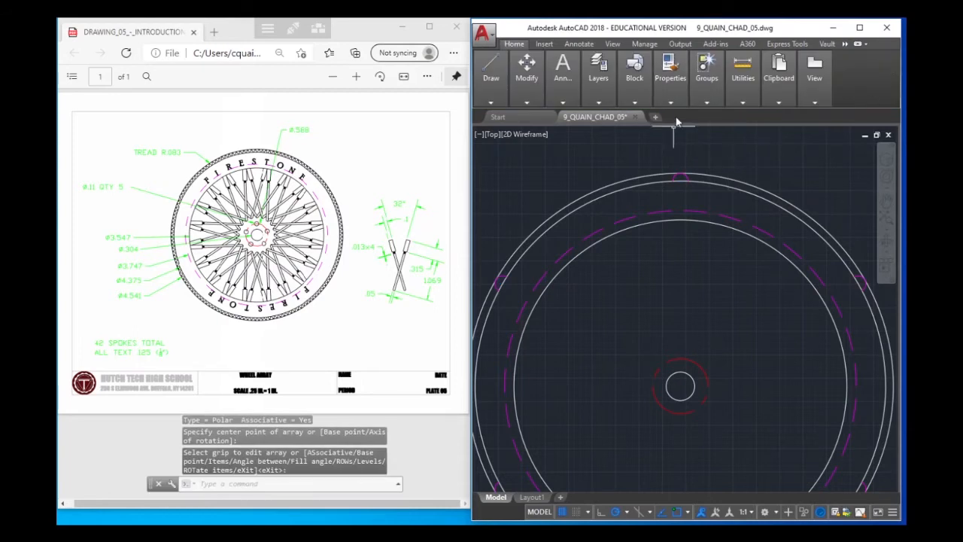
{"action": "key", "text": "ctrl+z"}
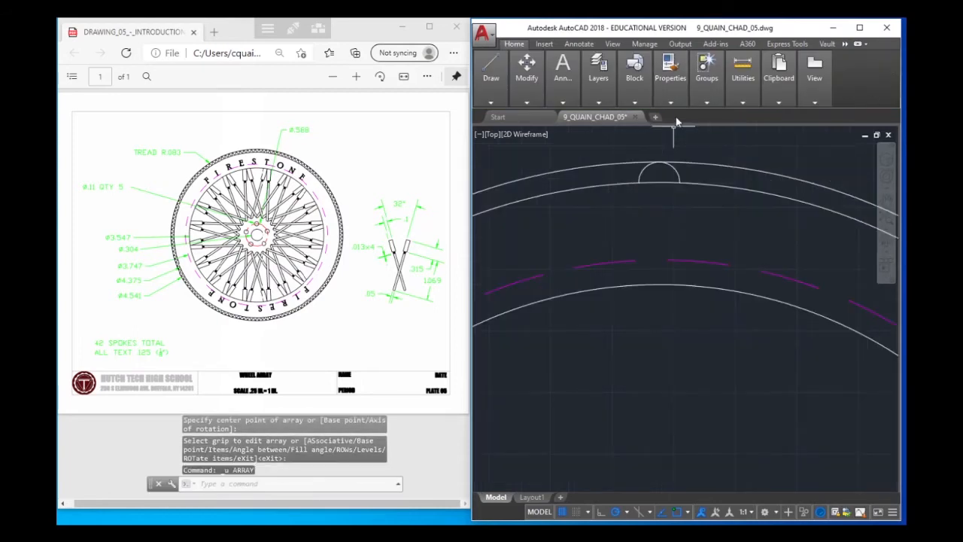
Check which layer the tread semicircle is on and clear the selection
{"action": "left_click", "coordinate": [677, 167]}
{"action": "left_click", "coordinate": [670, 66]}
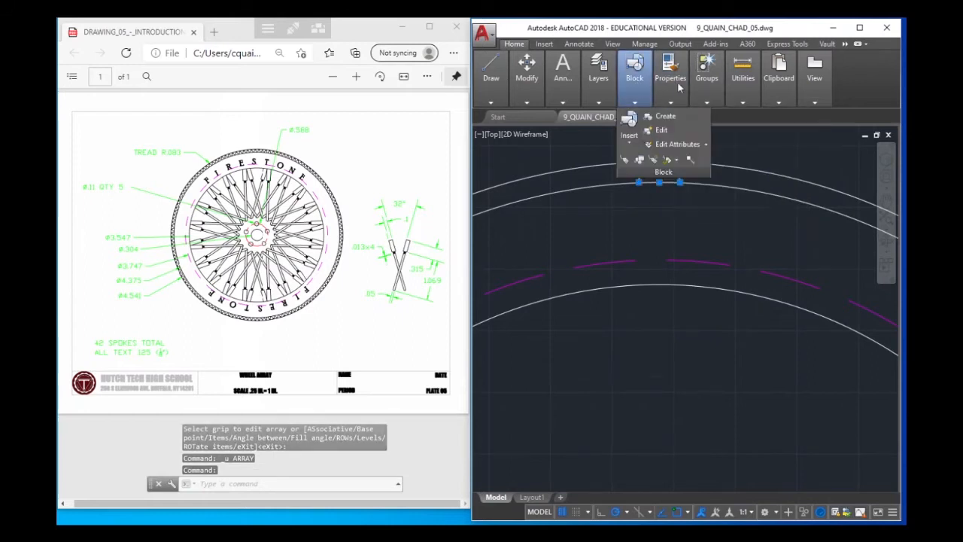
{"action": "mouse_move", "coordinate": [596, 102]}
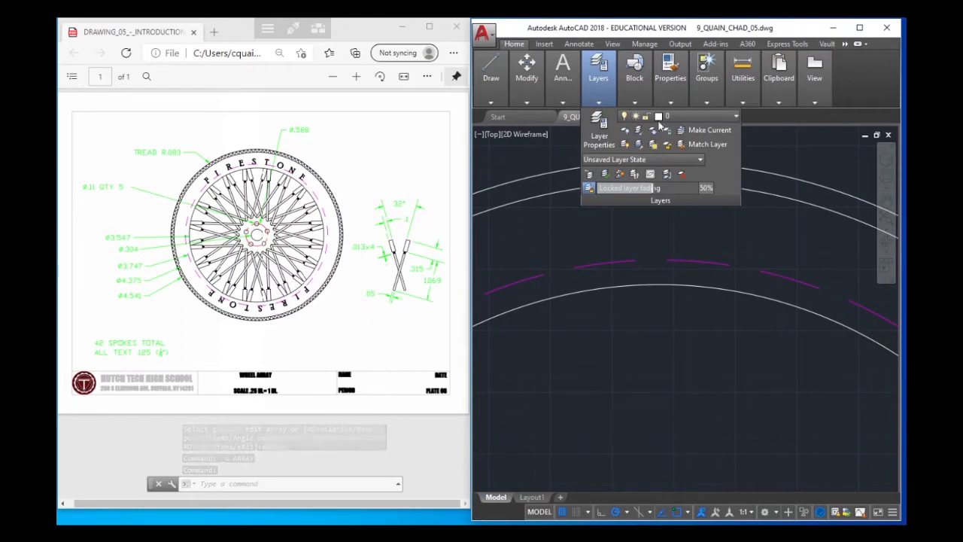
{"action": "left_click", "coordinate": [686, 118]}
{"action": "left_click", "coordinate": [685, 132]}
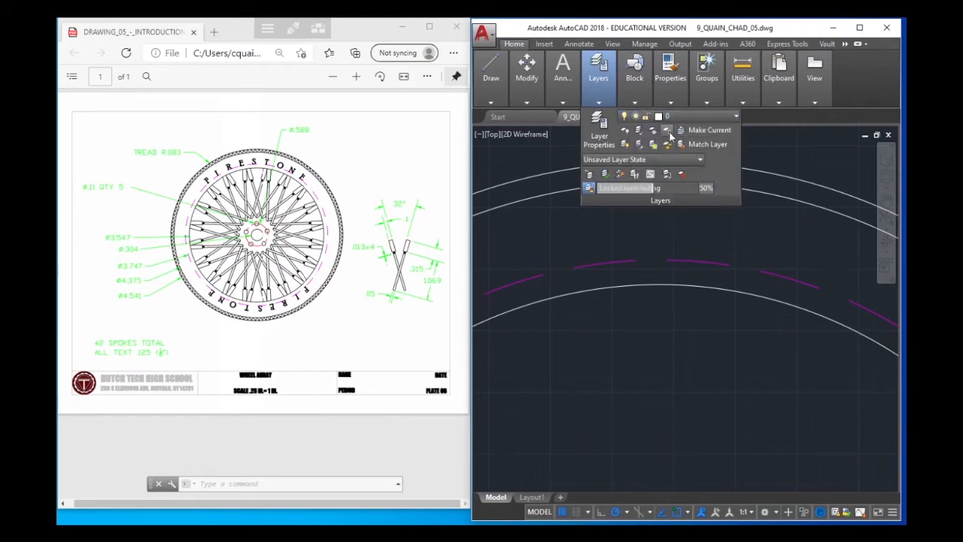
{"action": "left_click", "coordinate": [799, 148]}
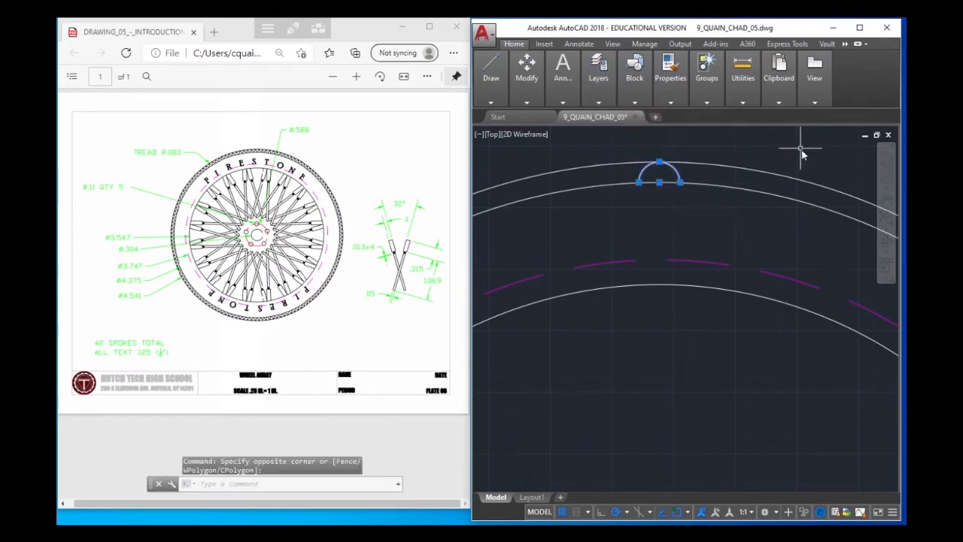
{"action": "key", "text": "Escape"}
{"action": "key", "text": "Escape"}
{"action": "left_click", "coordinate": [755, 149]}
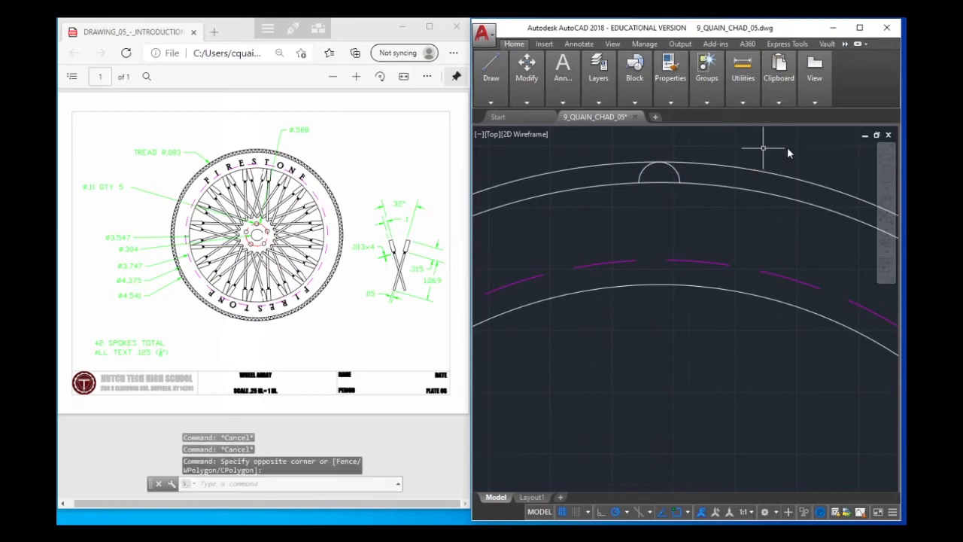
{"action": "left_click", "coordinate": [608, 96]}
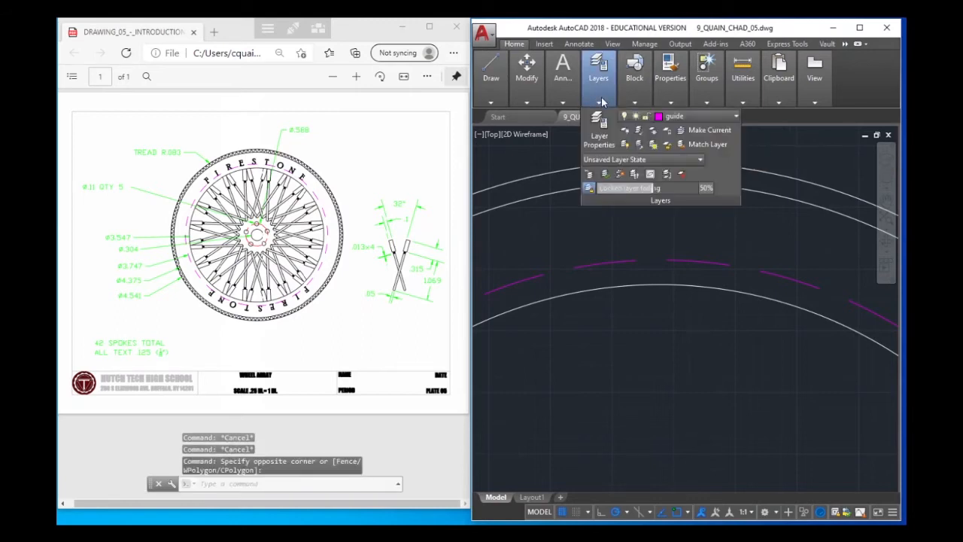
{"action": "left_click", "coordinate": [606, 95]}
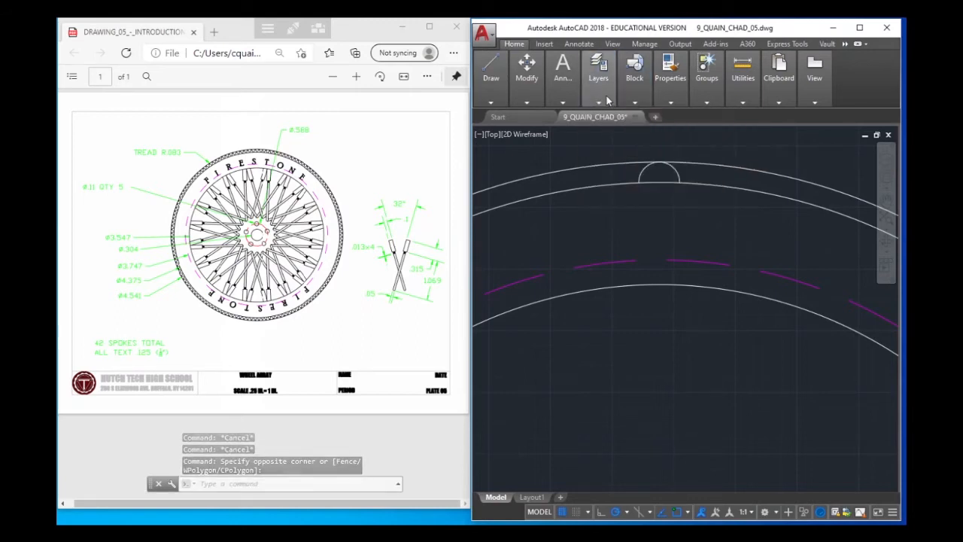
{"action": "left_click", "coordinate": [597, 104]}
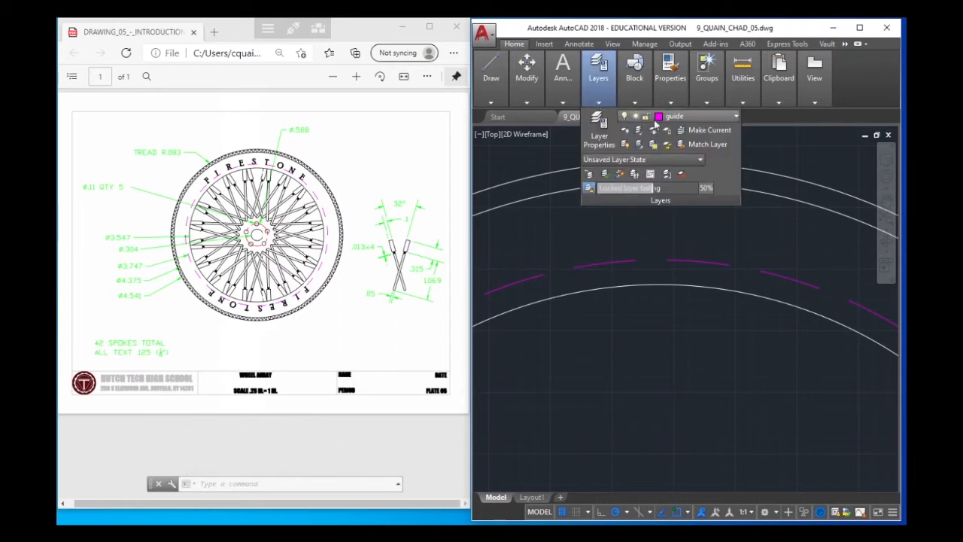
{"action": "left_click", "coordinate": [659, 118]}
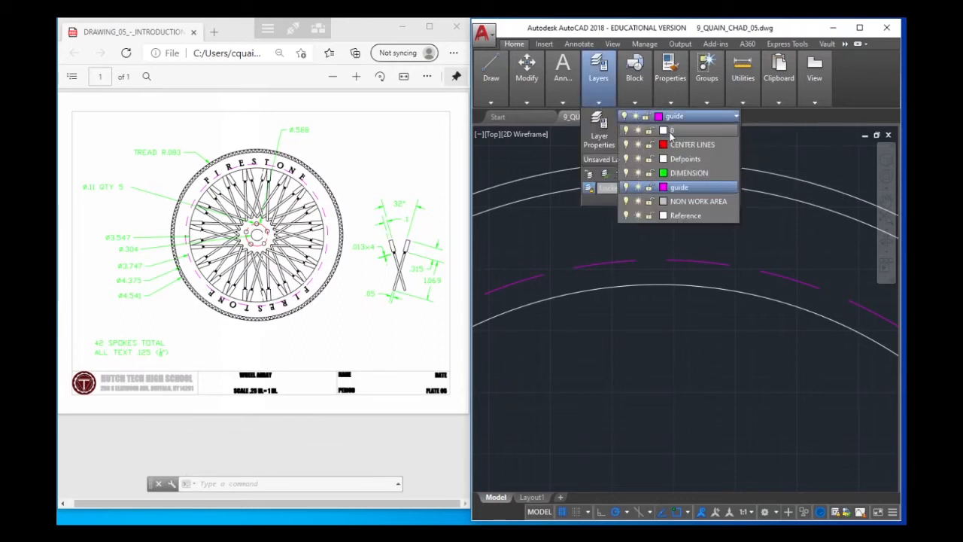
{"action": "left_click", "coordinate": [666, 131]}
{"action": "left_click", "coordinate": [671, 368]}
Make layer 0 the current layer with nothing selected
{"action": "mouse_move", "coordinate": [600, 104]}
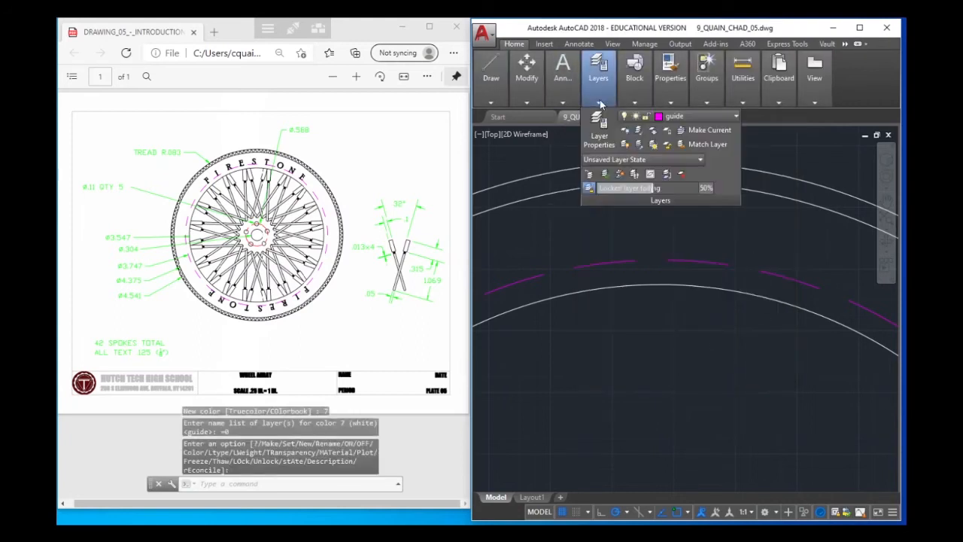
{"action": "left_click", "coordinate": [706, 119]}
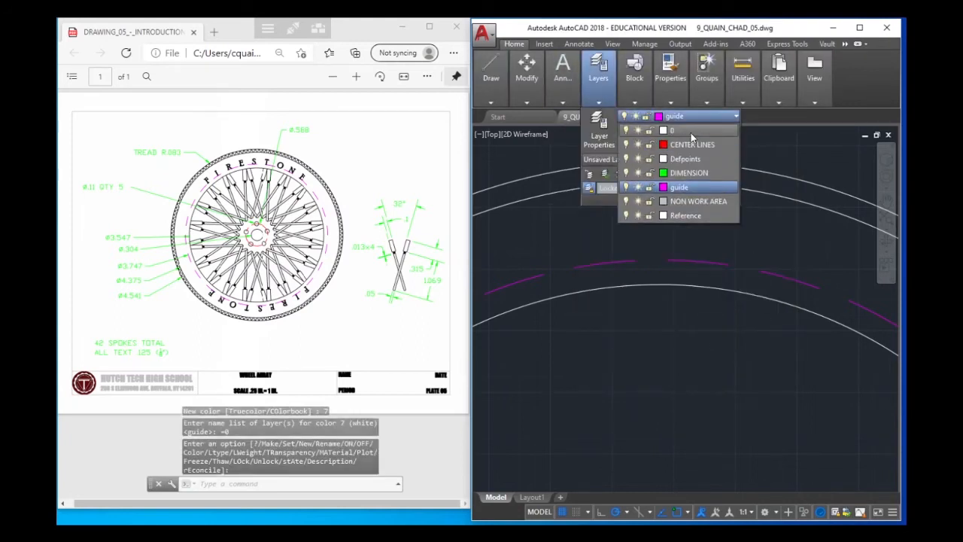
{"action": "left_click", "coordinate": [691, 131]}
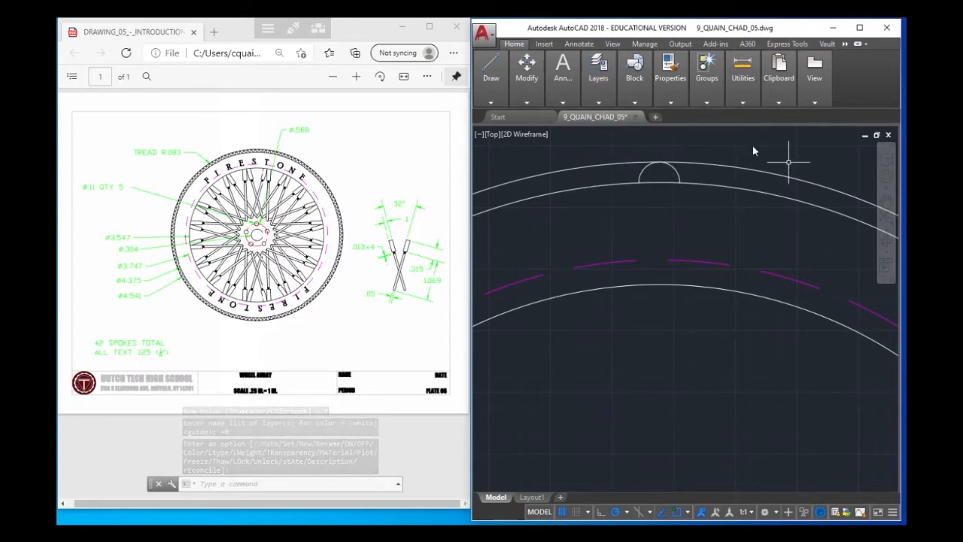
{"action": "mouse_move", "coordinate": [601, 101]}
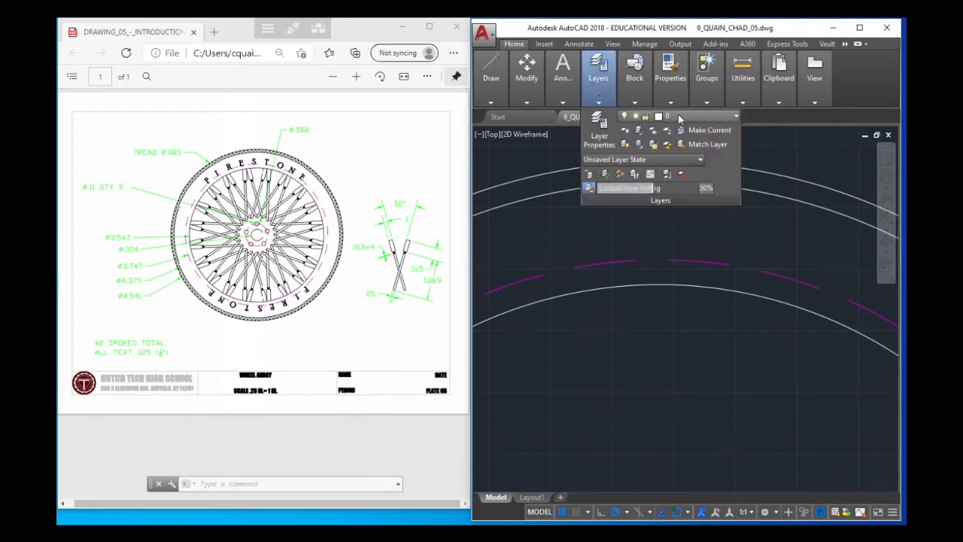
{"action": "key", "text": "Escape"}
{"action": "key", "text": "Escape"}
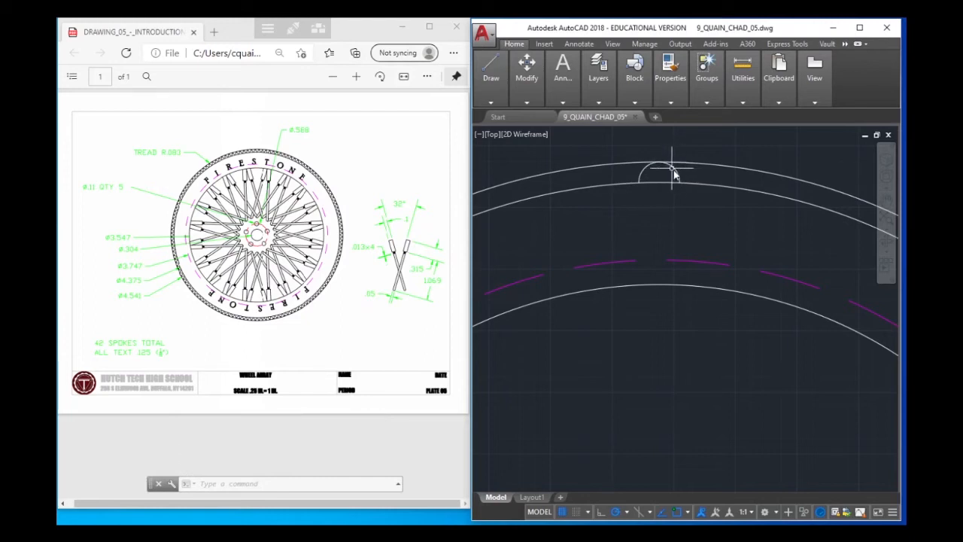
{"action": "mouse_move", "coordinate": [634, 94]}
{"action": "key", "text": "Escape"}
{"action": "key", "text": "Escape"}
{"action": "key", "text": "Escape"}
Create a polar array of the tread semicircle about the centre of the hub circle
{"action": "right_click", "coordinate": [733, 250]}
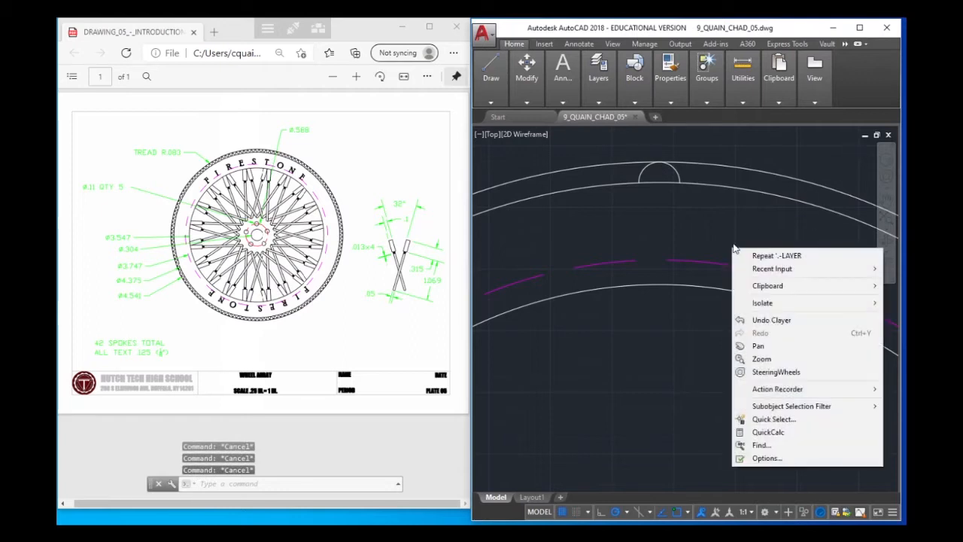
{"action": "mouse_move", "coordinate": [788, 271]}
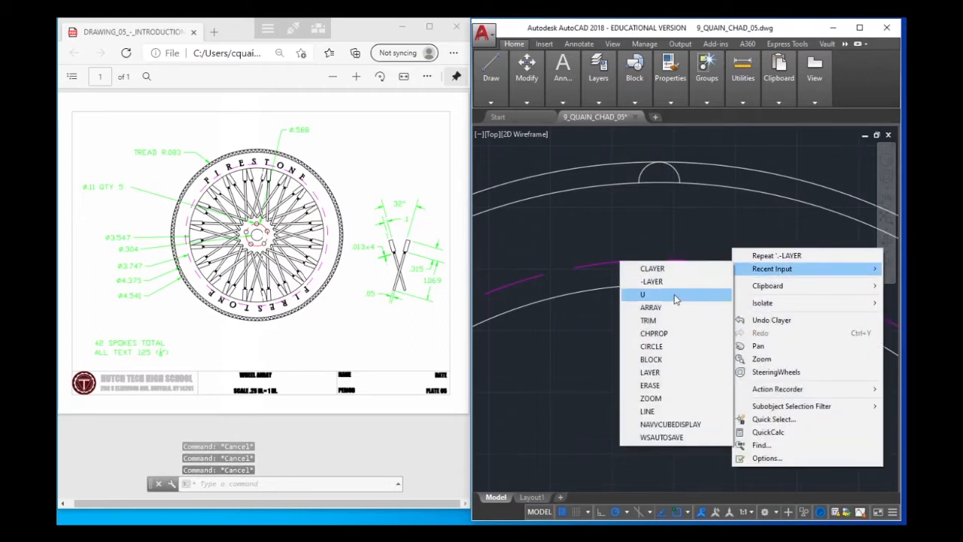
{"action": "left_click", "coordinate": [651, 307]}
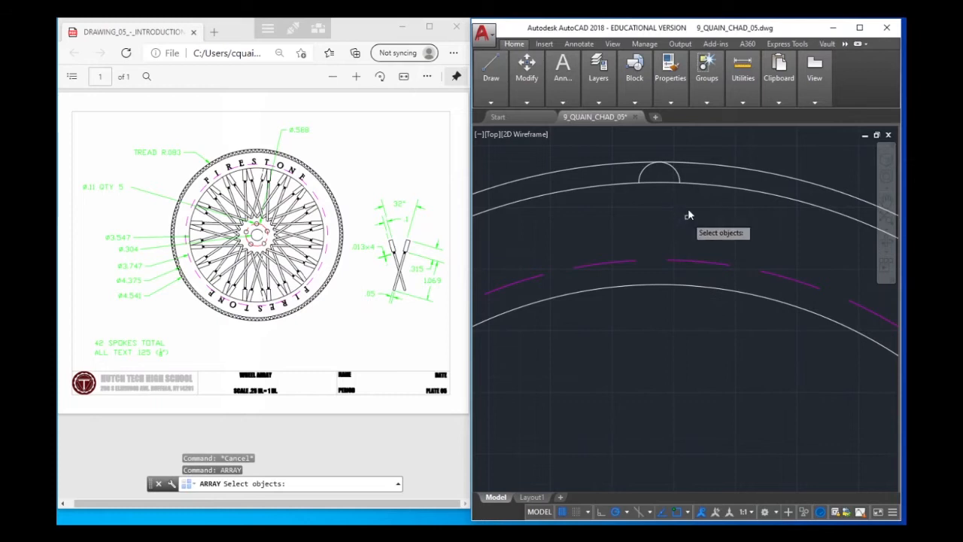
{"action": "left_click", "coordinate": [675, 172]}
{"action": "key", "text": "Return"}
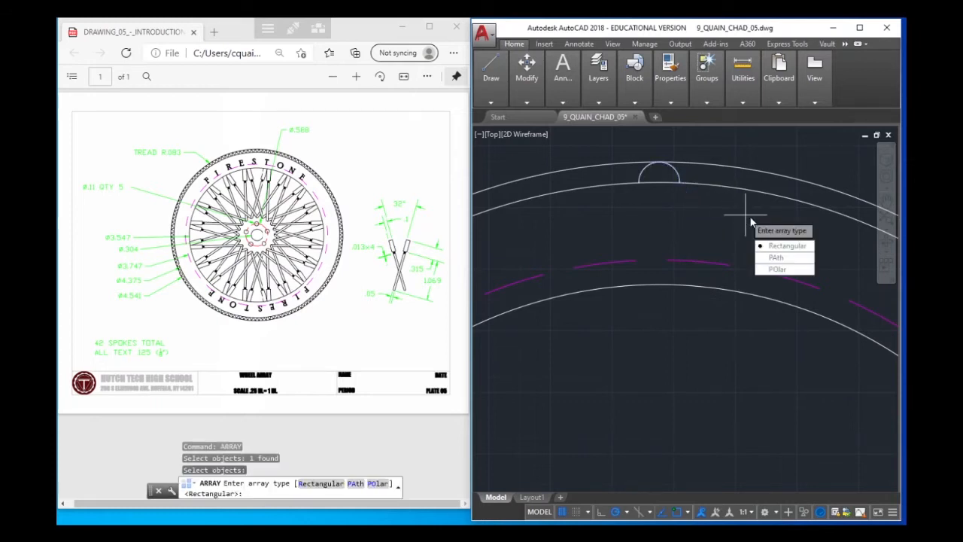
{"action": "left_click", "coordinate": [790, 270]}
{"action": "scroll", "coordinate": [715, 270], "scroll_direction": "down", "scroll_amount": 5}
{"action": "scroll", "coordinate": [687, 288], "scroll_direction": "down", "scroll_amount": 5}
{"action": "scroll", "coordinate": [699, 318], "scroll_direction": "up", "scroll_amount": 10}
{"action": "mouse_move", "coordinate": [673, 286]}
{"action": "middle_mouse_down"}
{"action": "mouse_move", "coordinate": [639, 281]}
{"action": "mouse_move", "coordinate": [680, 517]}
{"action": "middle_mouse_up"}
{"action": "middle_click_drag", "start_coordinate": [632, 281], "coordinate": [636, 357]}
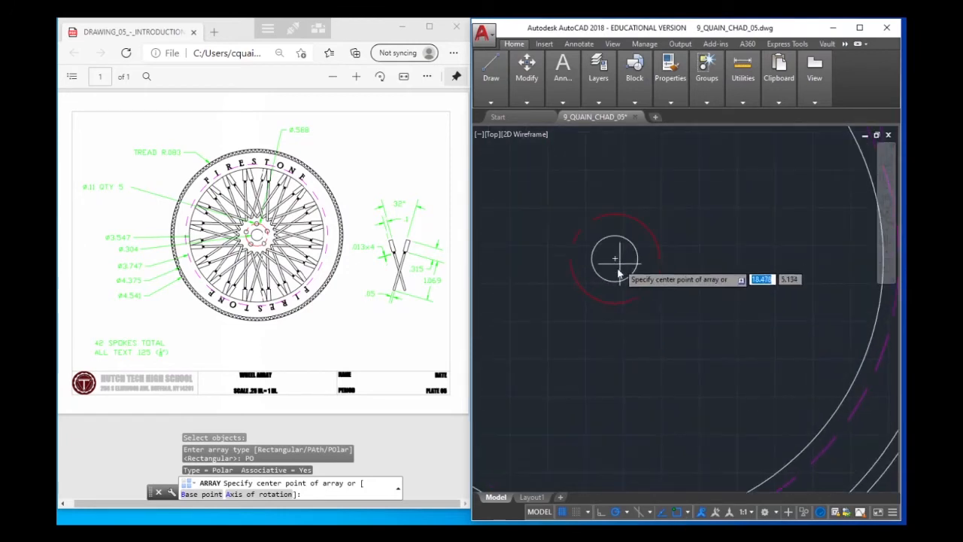
{"action": "left_click", "coordinate": [615, 259]}
Try an item count of 180 for the tread's polar array over the full 360 degrees
{"action": "scroll", "coordinate": [686, 230], "scroll_direction": "down", "scroll_amount": 3}
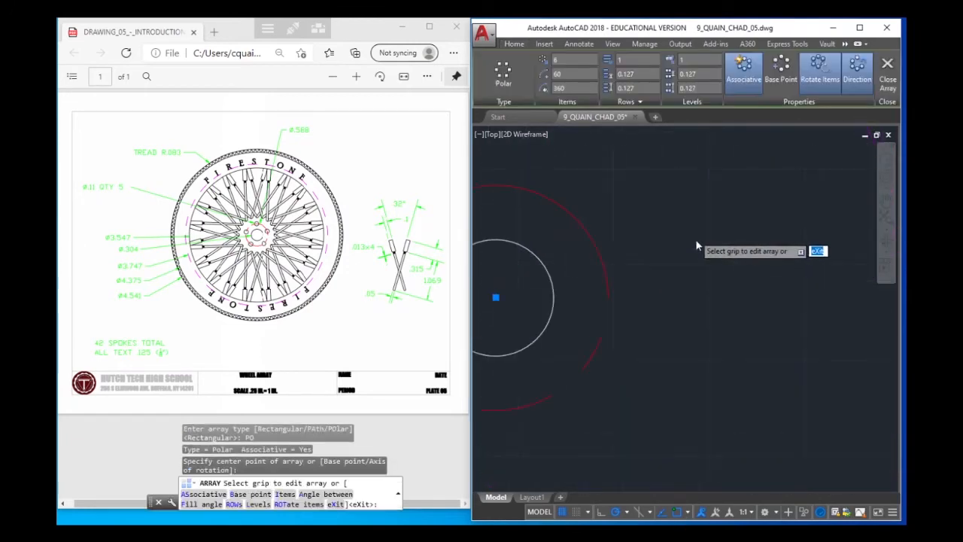
{"action": "scroll", "coordinate": [676, 211], "scroll_direction": "down", "scroll_amount": 3}
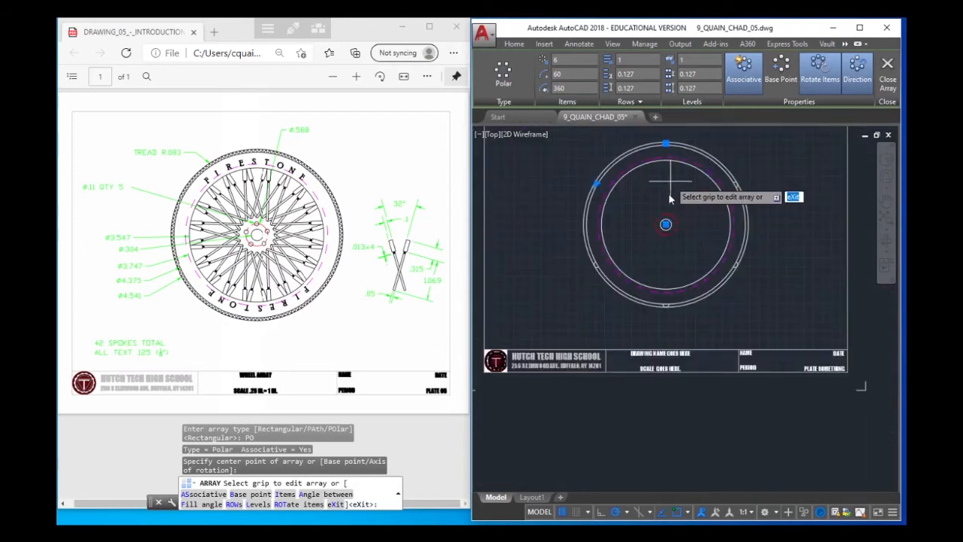
{"action": "middle_click_drag", "start_coordinate": [671, 204], "coordinate": [656, 277]}
{"action": "scroll", "coordinate": [658, 271], "scroll_direction": "up", "scroll_amount": 3}
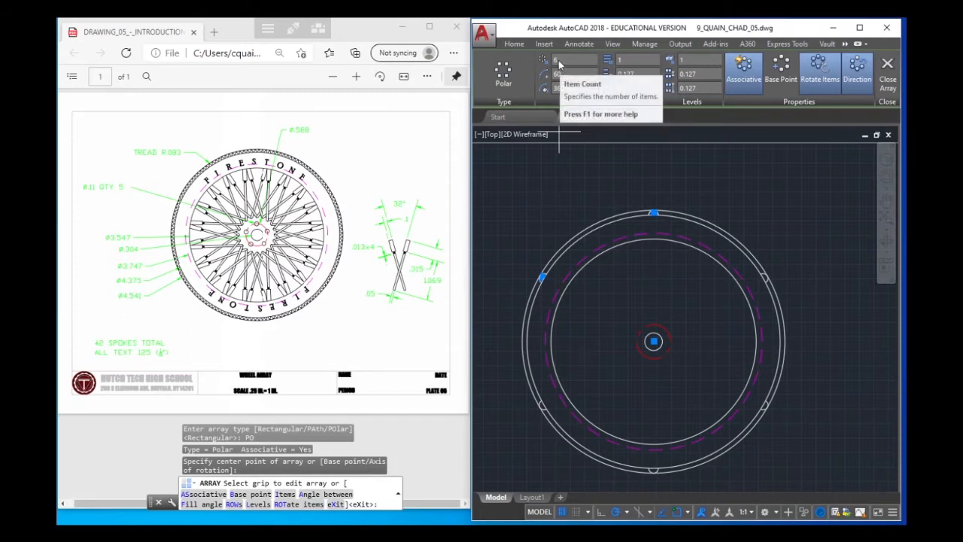
{"action": "left_click", "coordinate": [558, 64]}
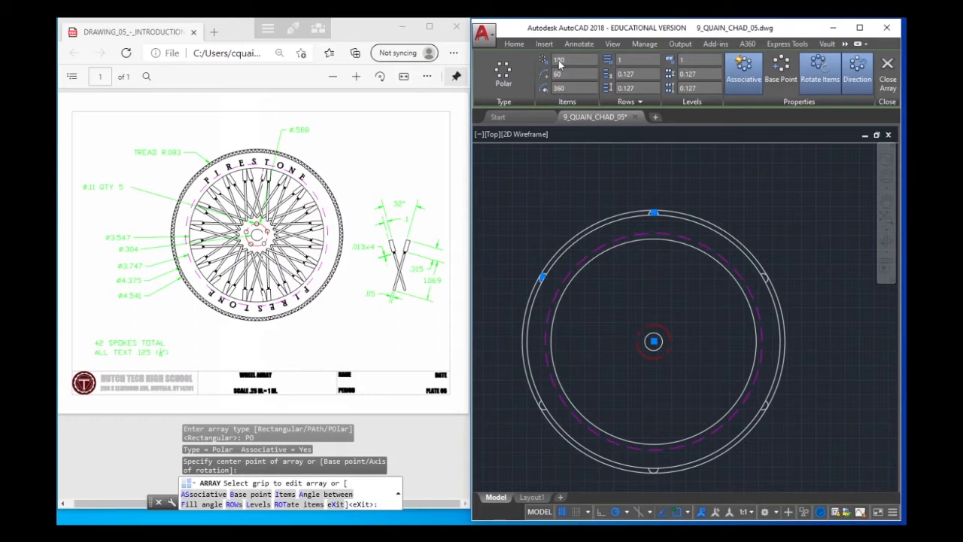
{"action": "key", "text": "Return"}
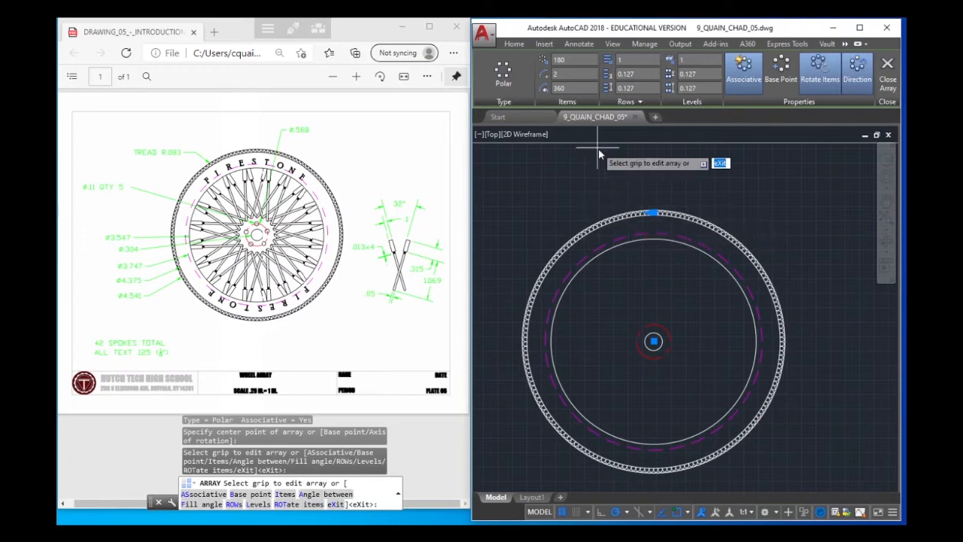
Set the tread array's item count to 160 and finish the array
{"action": "left_click", "coordinate": [574, 61]}
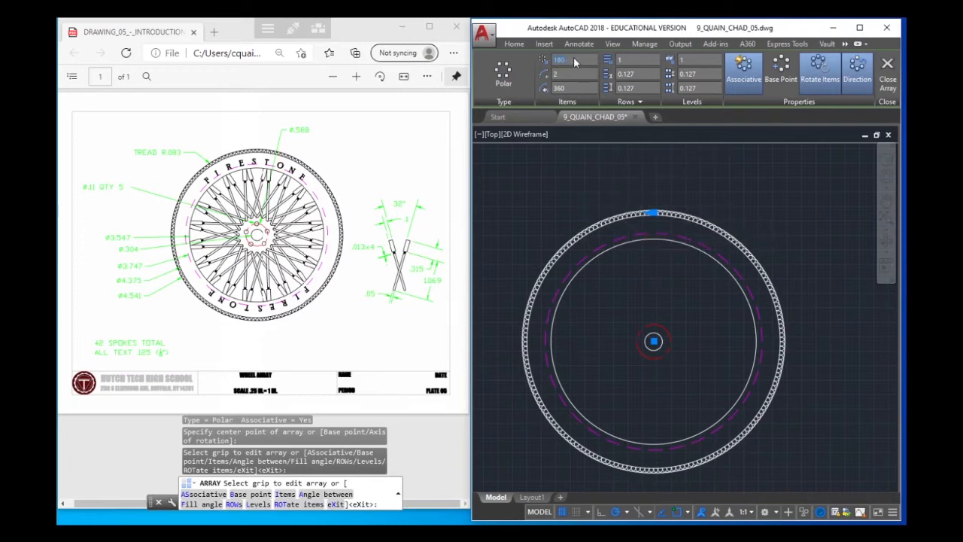
{"action": "type", "text": "160"}
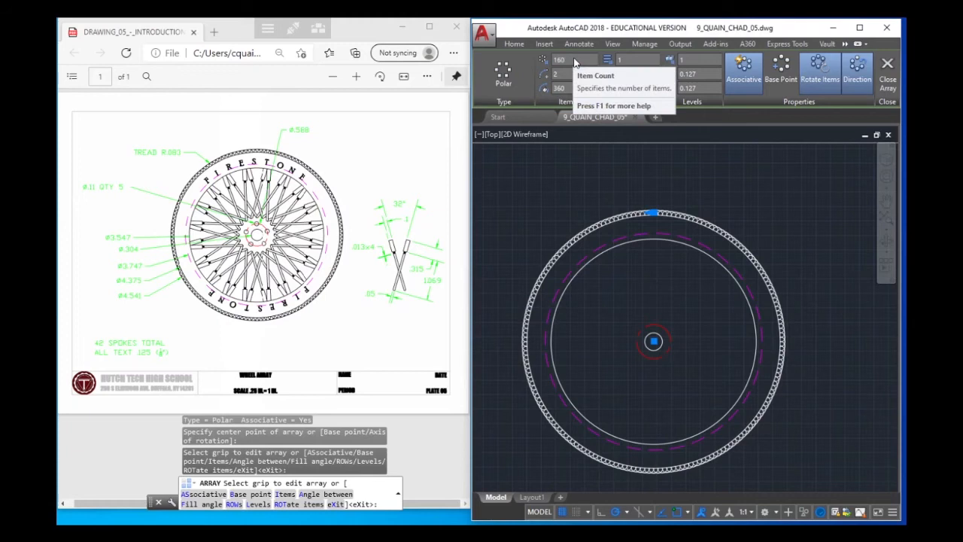
{"action": "key", "text": "Return"}
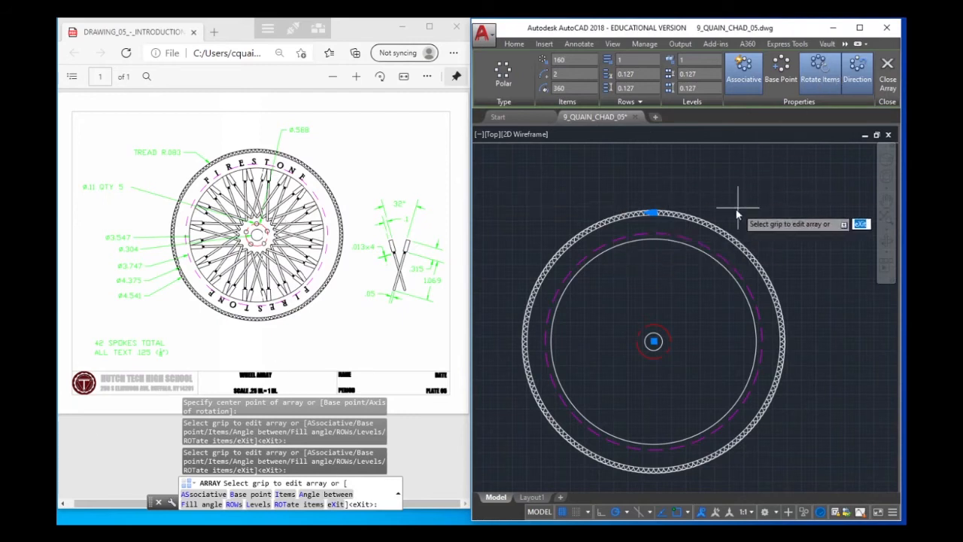
{"action": "right_click", "coordinate": [739, 184]}
{"action": "left_click", "coordinate": [761, 192]}
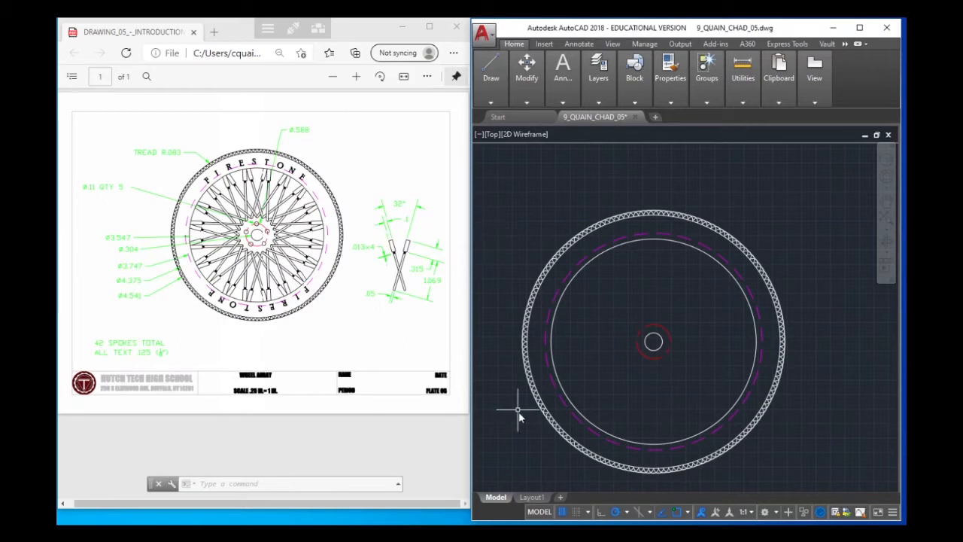
Select the finished tread array to review its array settings, and close the array editor
{"action": "left_click", "coordinate": [592, 228]}
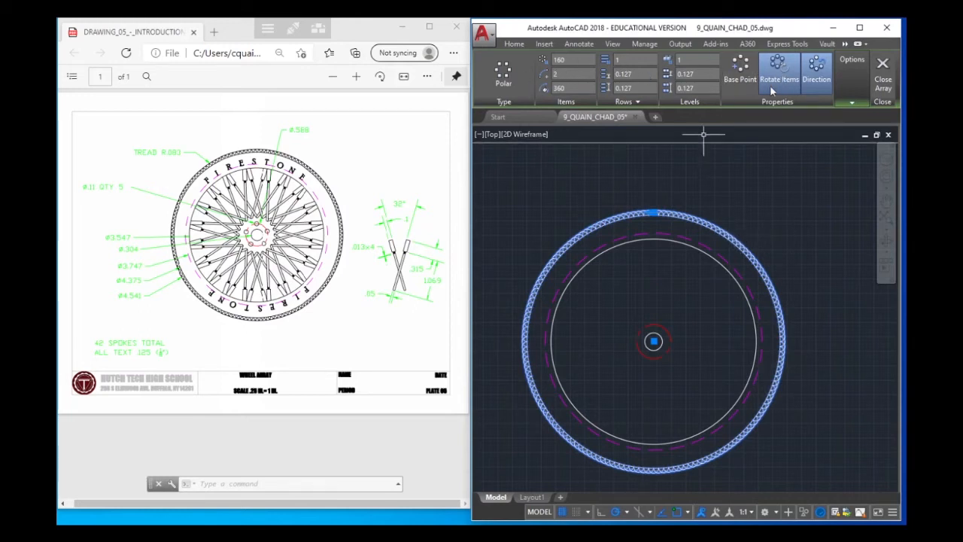
{"action": "left_click", "coordinate": [884, 71]}
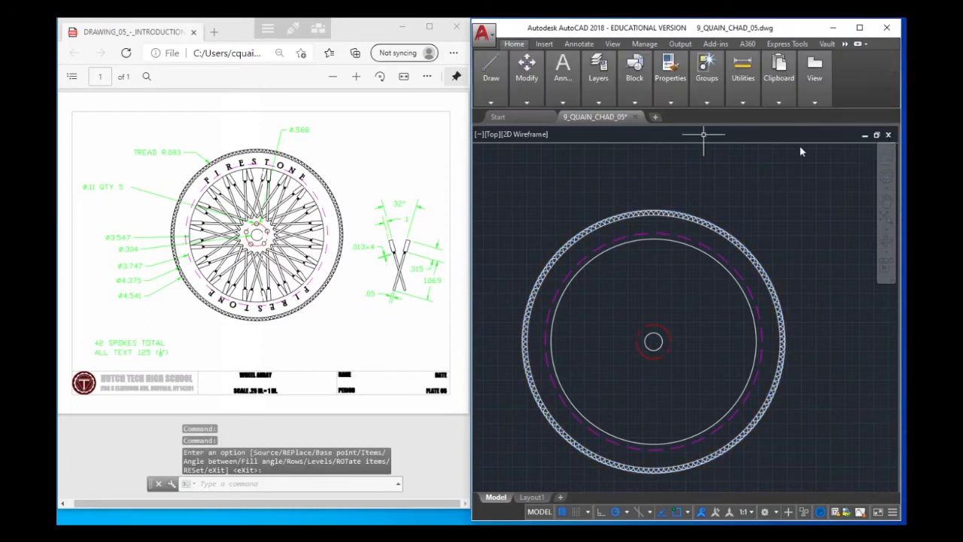
{"action": "key", "text": "Escape"}
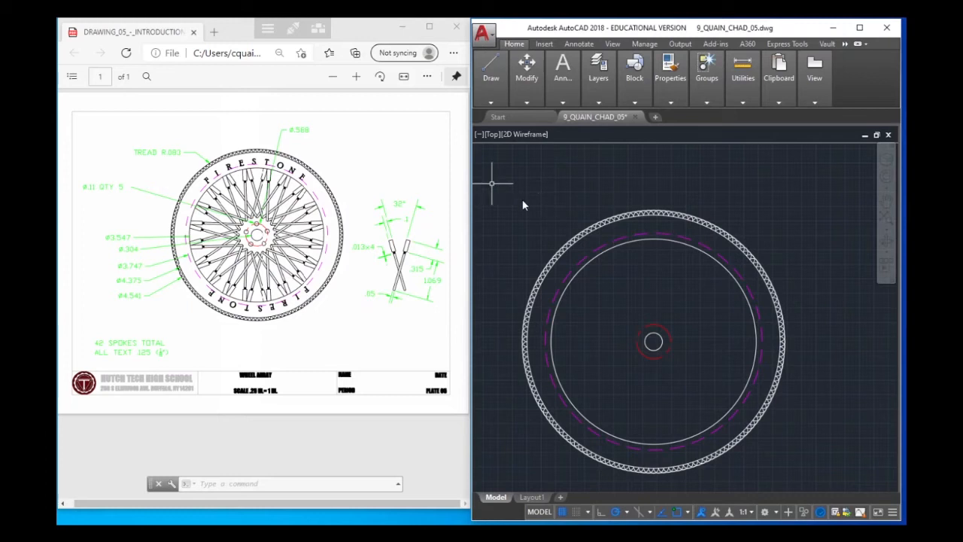
Place the single-line text S at the top of the dashed guide circle with a height of 1/8 and no rotation
{"action": "mouse_move", "coordinate": [506, 91]}
{"action": "mouse_move", "coordinate": [551, 96]}
{"action": "left_click", "coordinate": [557, 137]}
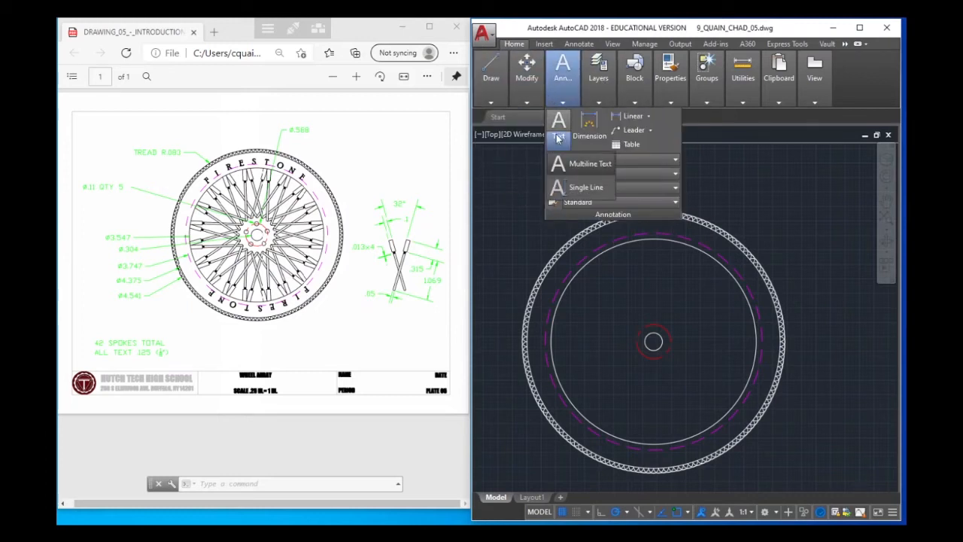
{"action": "left_click", "coordinate": [579, 189]}
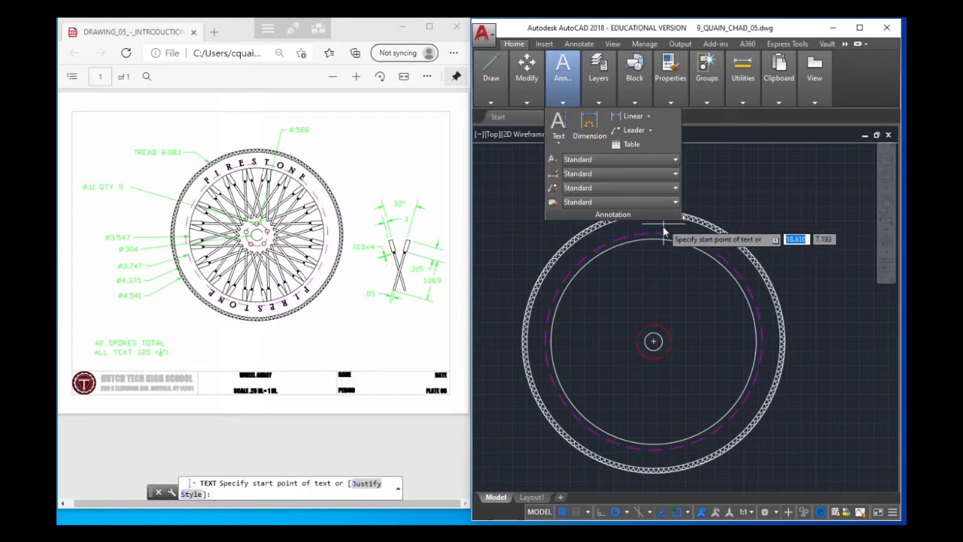
{"action": "scroll", "coordinate": [653, 238], "scroll_direction": "up", "scroll_amount": 5}
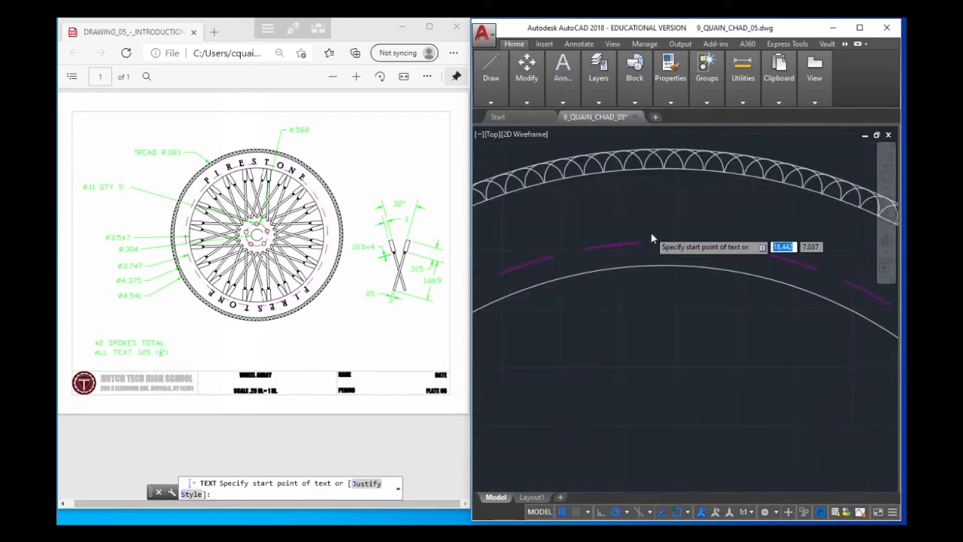
{"action": "scroll", "coordinate": [676, 259], "scroll_direction": "down", "scroll_amount": 1}
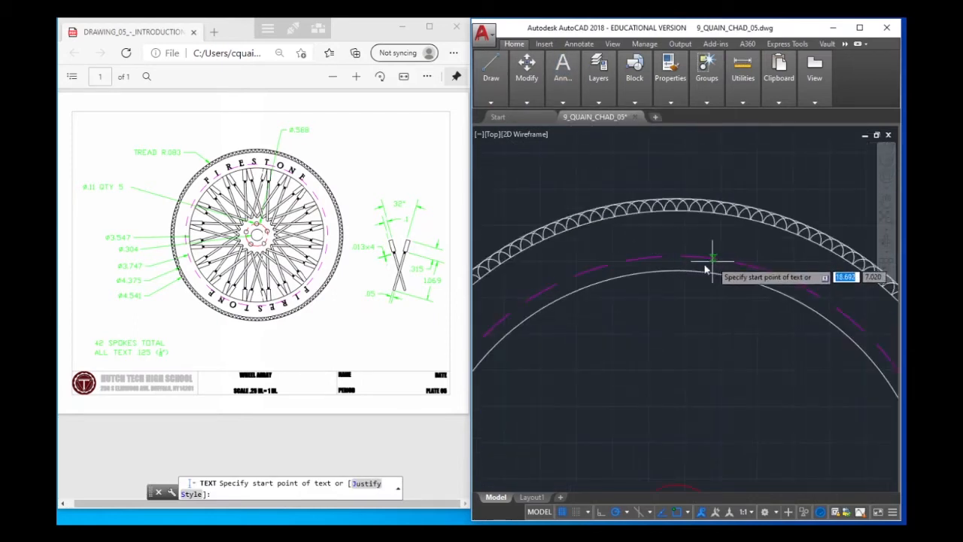
{"action": "left_click", "coordinate": [676, 257]}
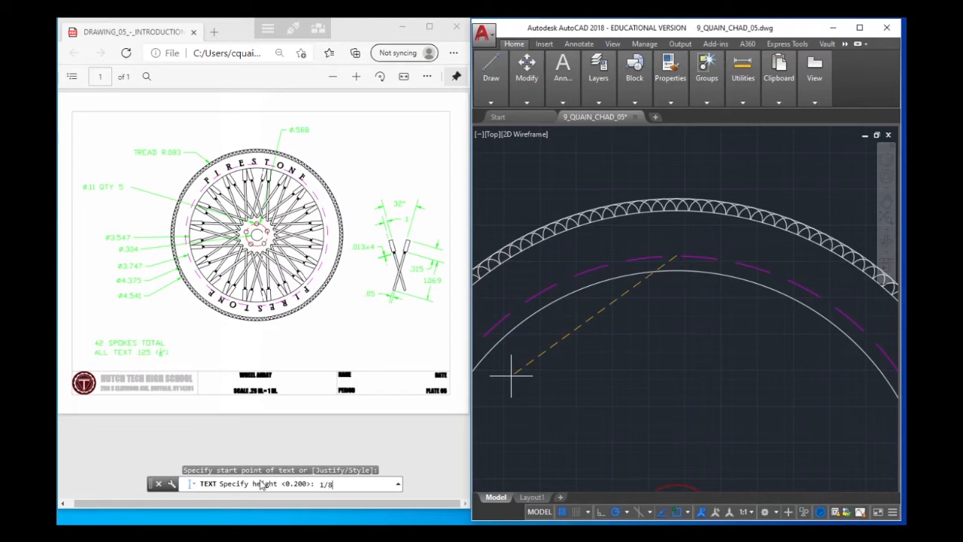
{"action": "key", "text": "Return"}
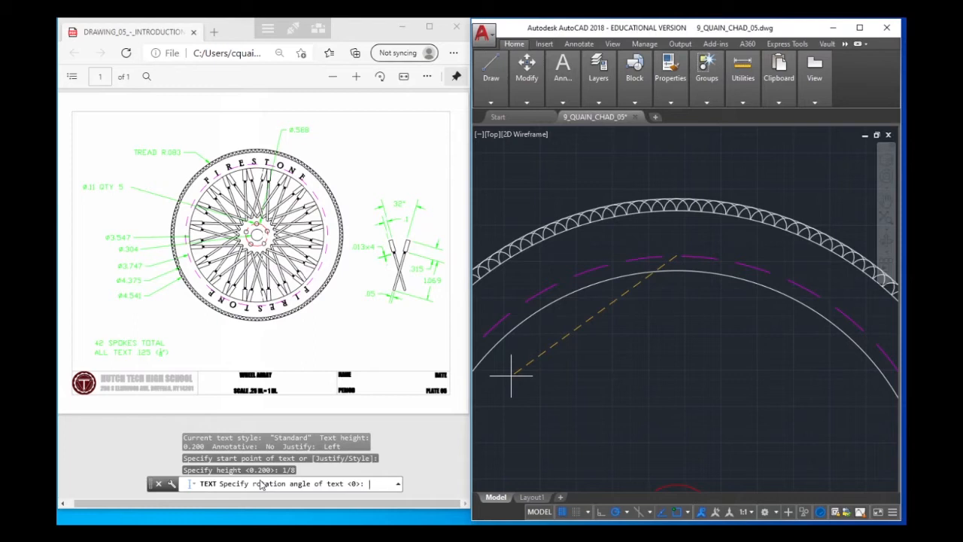
{"action": "key", "text": "Return"}
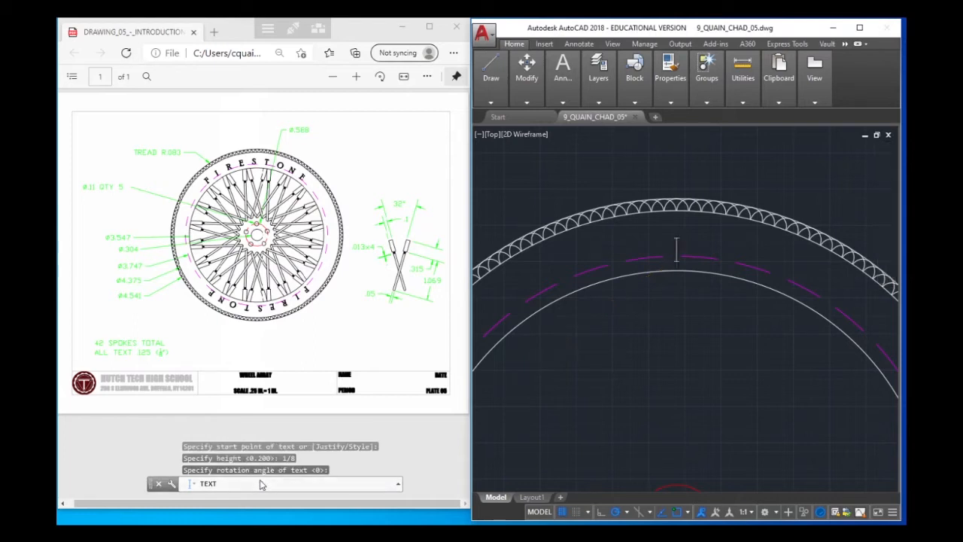
{"action": "type", "text": "S"}
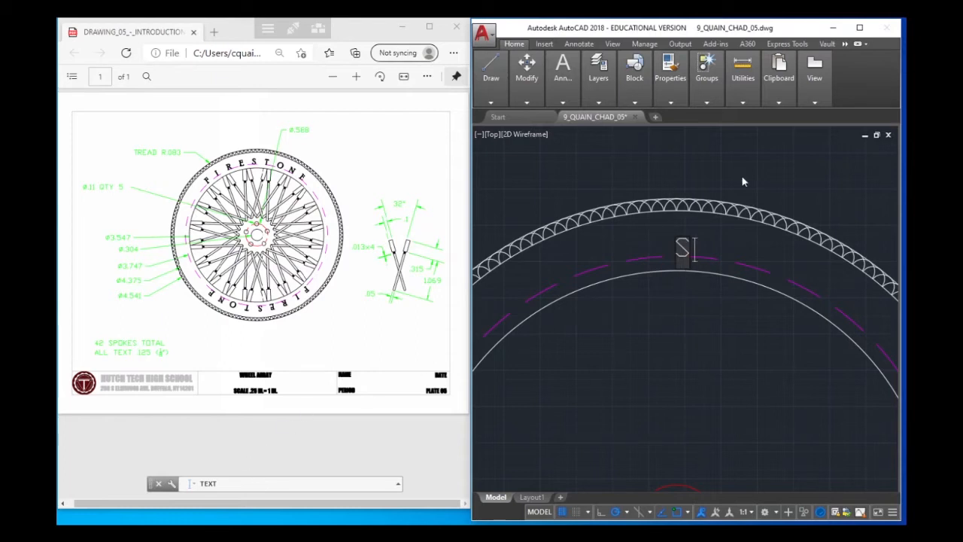
{"action": "key", "text": "Return"}
{"action": "key", "text": "BackSpace"}
{"action": "right_click", "coordinate": [743, 175]}
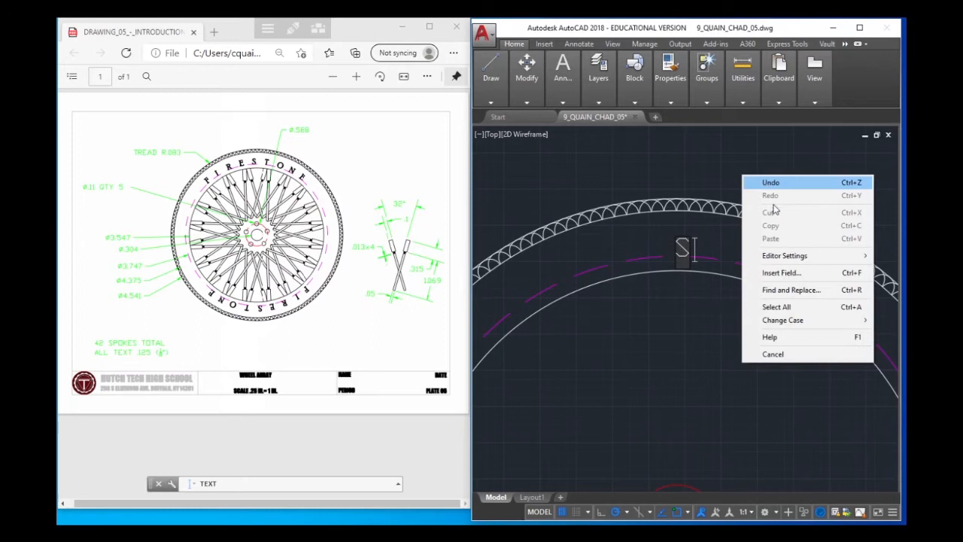
{"action": "left_click", "coordinate": [683, 176]}
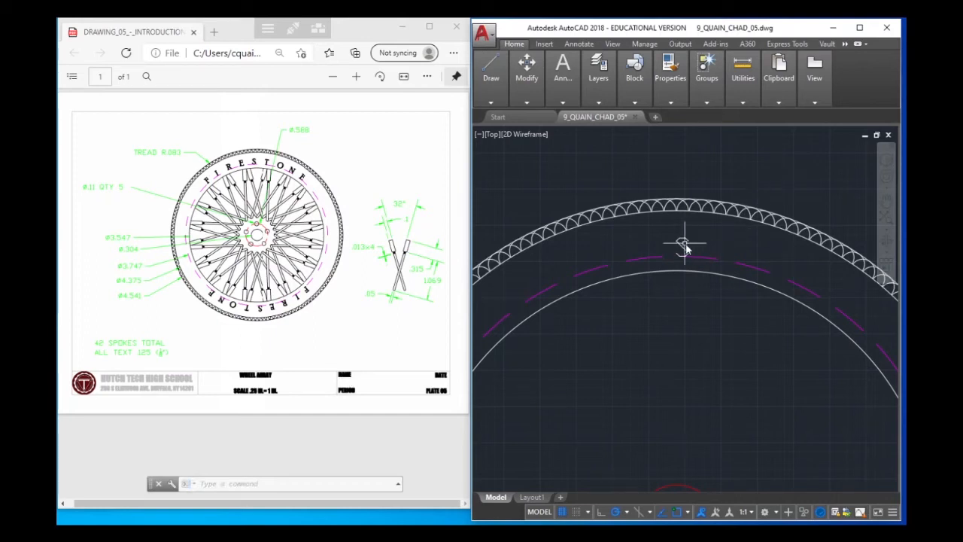
Create a polar array of the letter S about the centre of the hub circle
{"action": "mouse_move", "coordinate": [682, 249]}
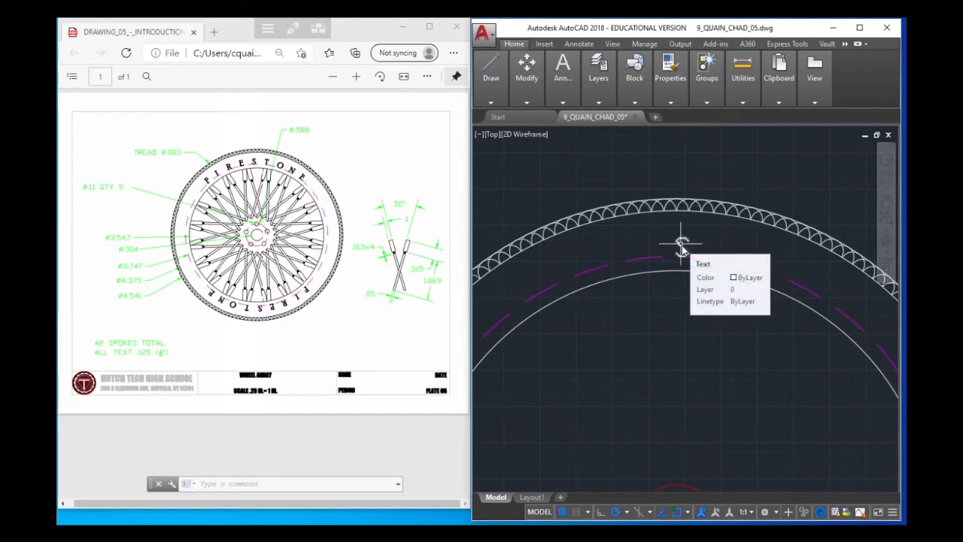
{"action": "left_click", "coordinate": [682, 250]}
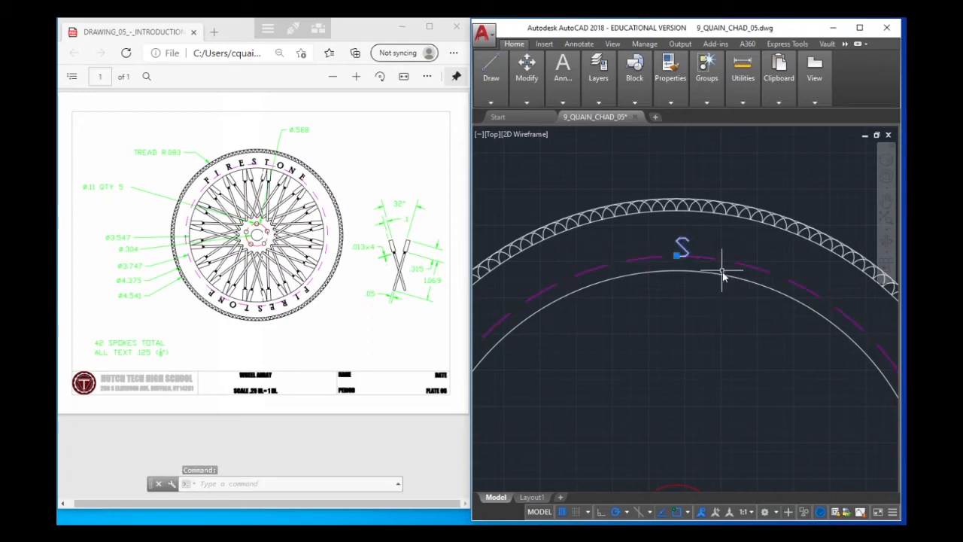
{"action": "type", "text": "ARRAY"}
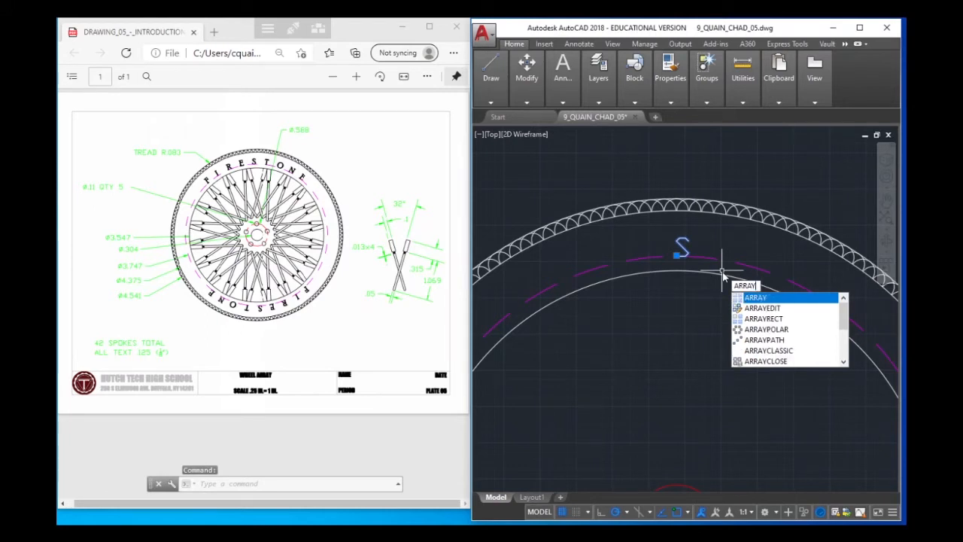
{"action": "key", "text": "Return"}
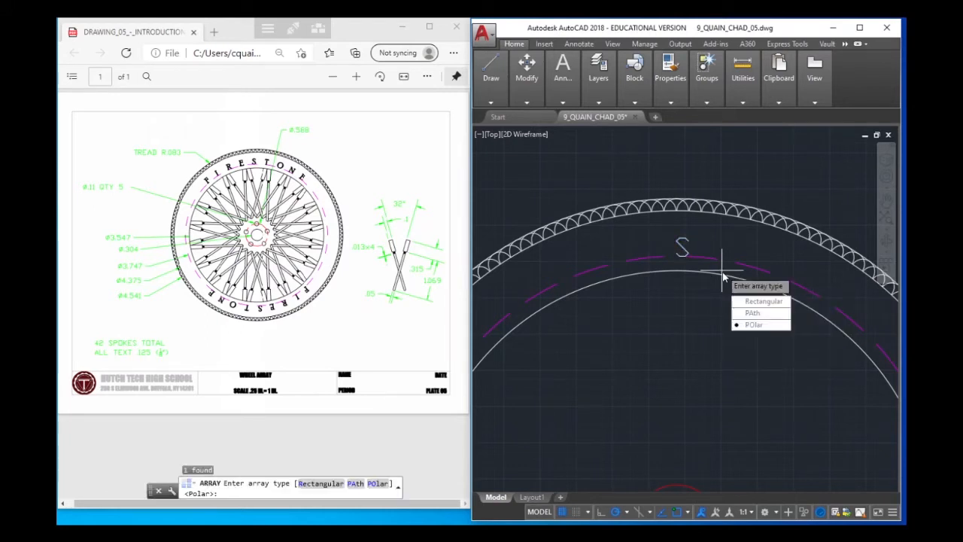
{"action": "left_click", "coordinate": [757, 328]}
{"action": "scroll", "coordinate": [695, 331], "scroll_direction": "down", "scroll_amount": 3}
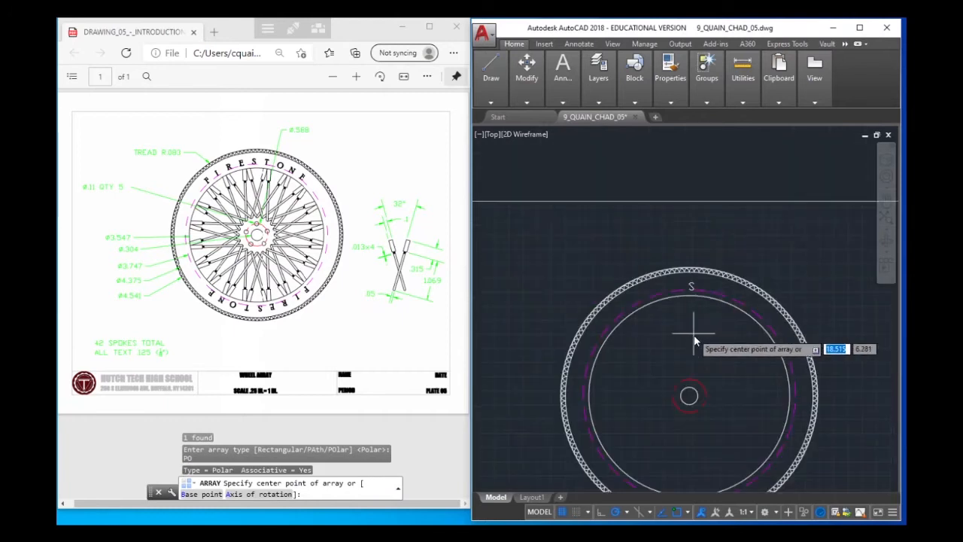
{"action": "left_click", "coordinate": [689, 395]}
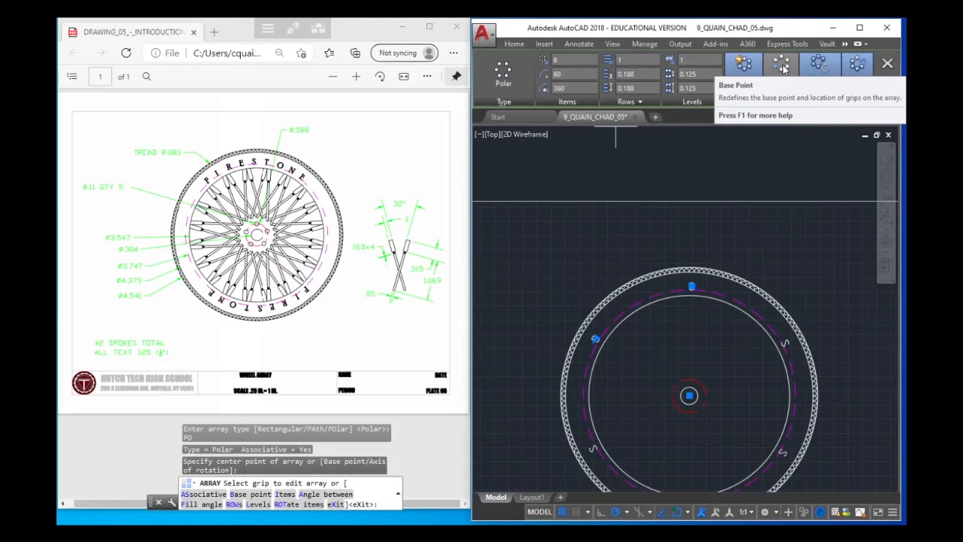
Try fill angles of 75 and 60 degrees for the letter array
{"action": "left_click", "coordinate": [567, 89]}
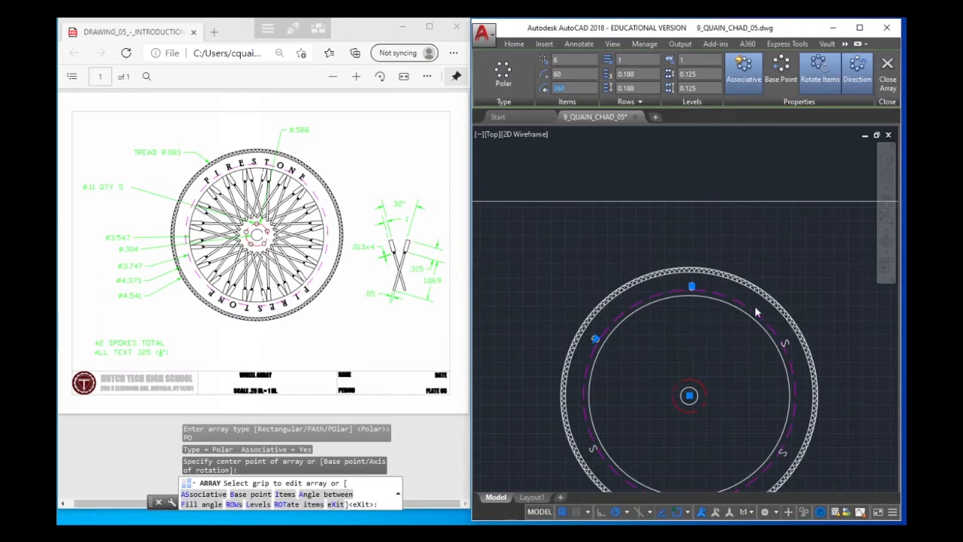
{"action": "type", "text": "75"}
{"action": "key", "text": "Return"}
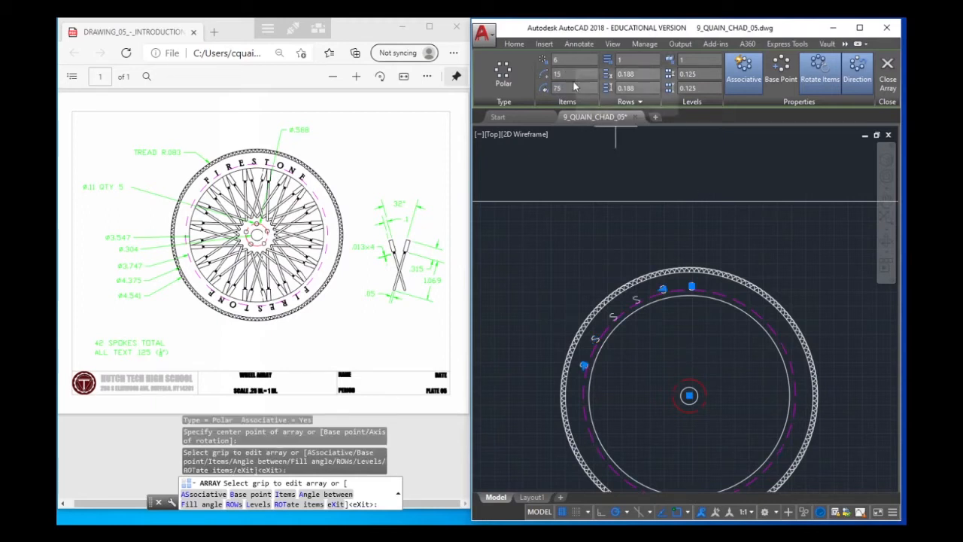
{"action": "left_click", "coordinate": [565, 88]}
{"action": "type", "text": "60"}
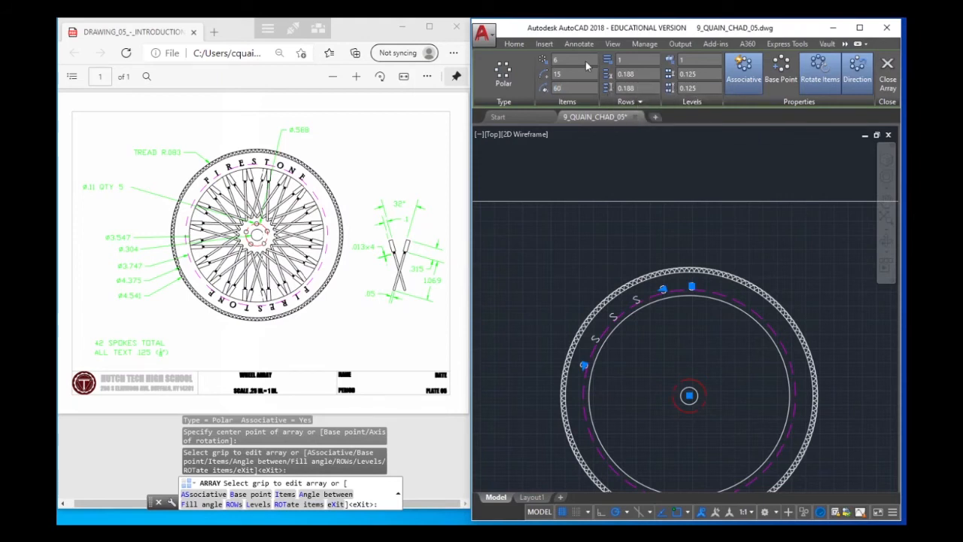
{"action": "key", "text": "Return"}
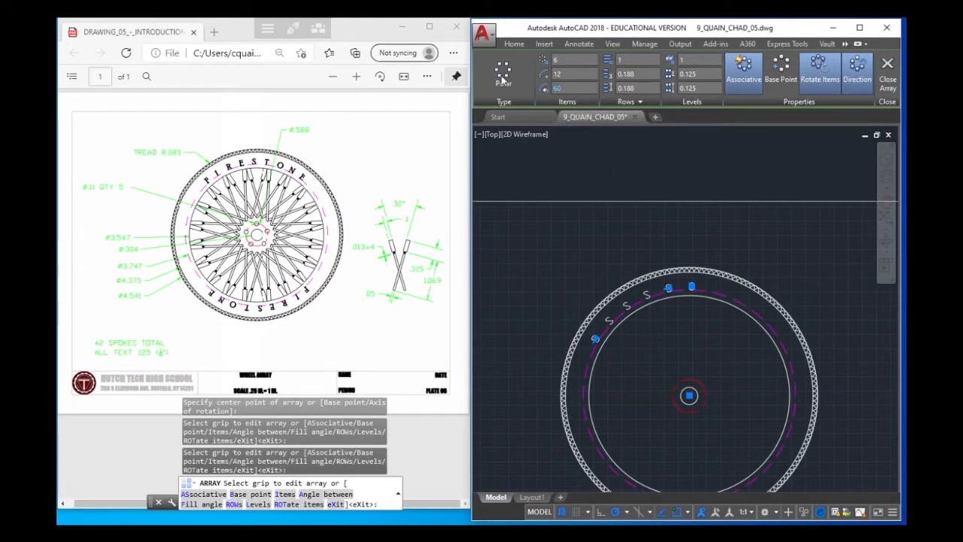
Set the letter array to five items over a 45-degree fill angle and finish the array
{"action": "type", "text": "45"}
{"action": "left_click", "coordinate": [580, 72]}
{"action": "type", "text": "9"}
{"action": "key", "text": "Return"}
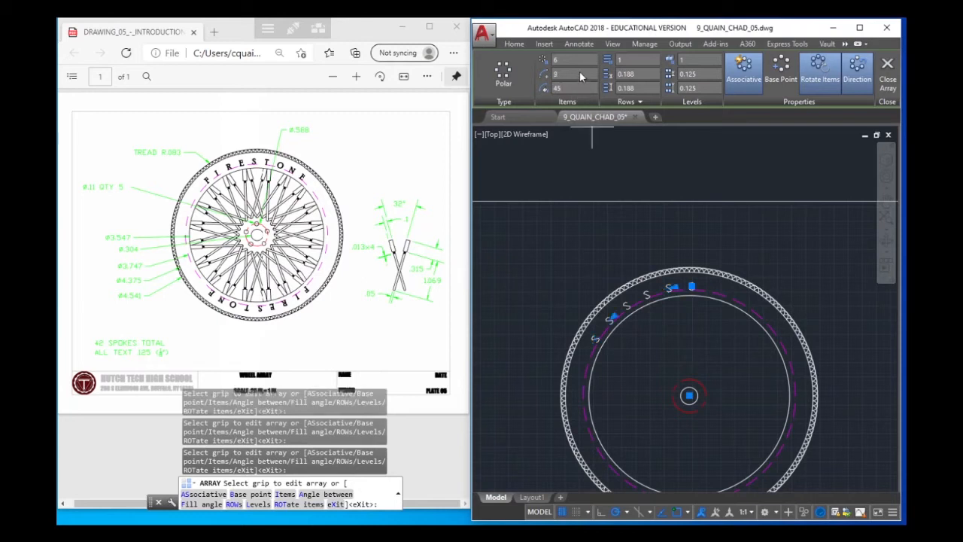
{"action": "left_click", "coordinate": [568, 87]}
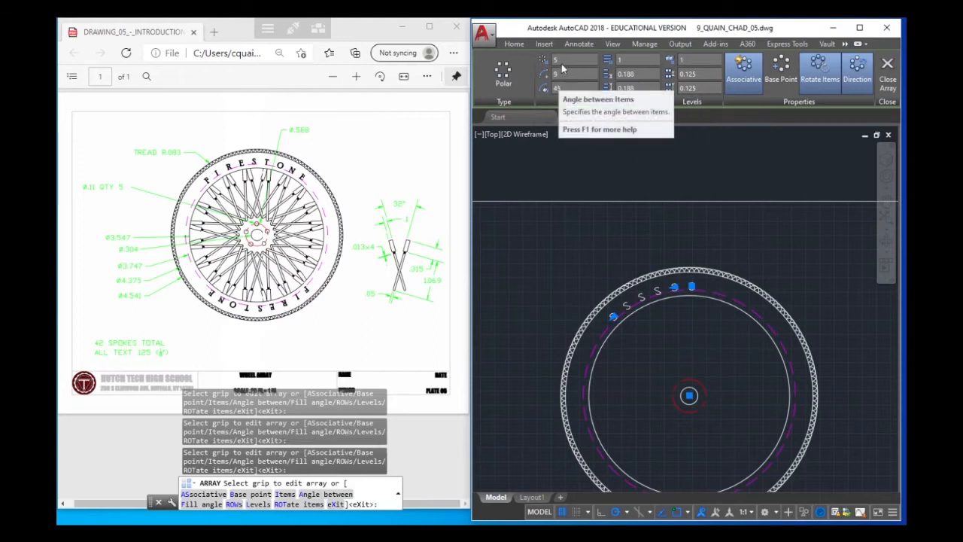
{"action": "left_click", "coordinate": [891, 66]}
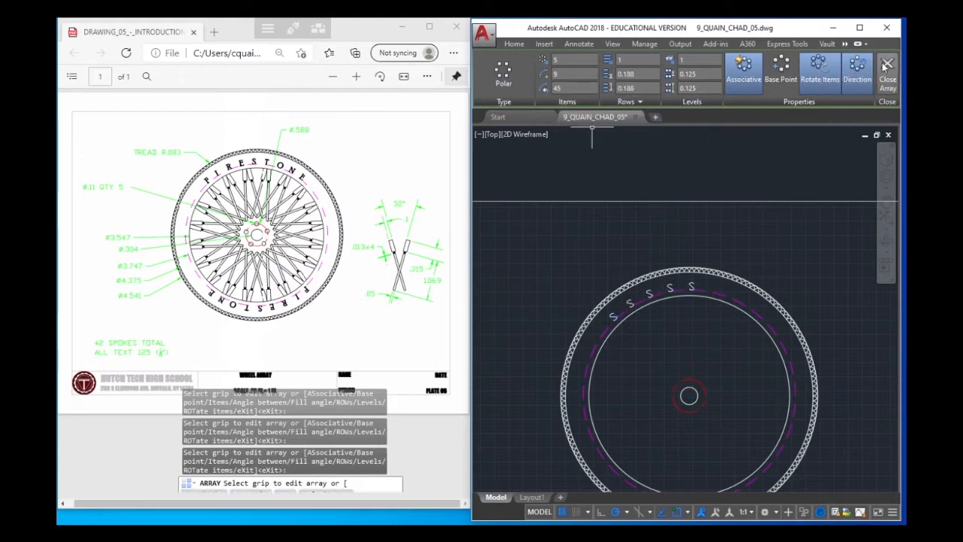
Select the finished letter array to review its array settings and options, and clear the selection
{"action": "left_click", "coordinate": [691, 288]}
{"action": "mouse_move", "coordinate": [691, 287]}
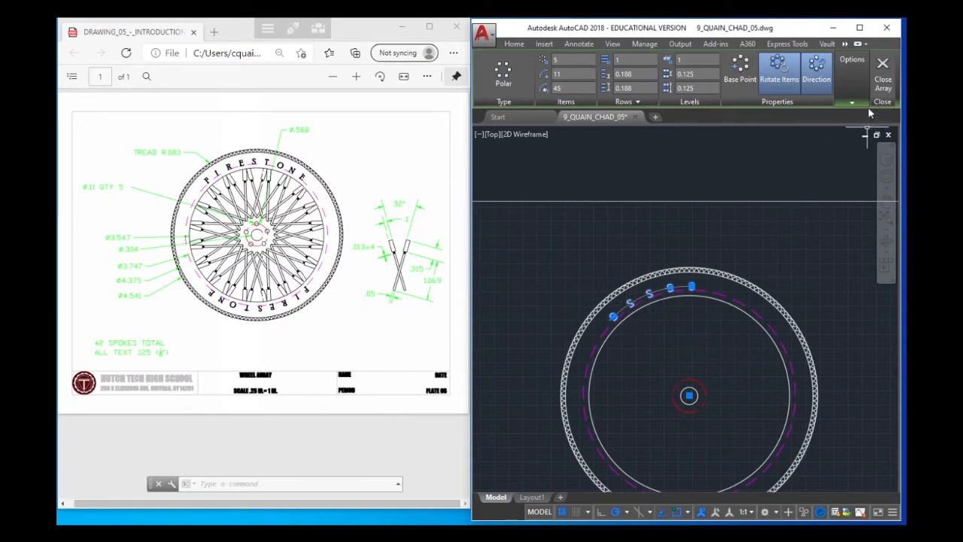
{"action": "left_click", "coordinate": [851, 103]}
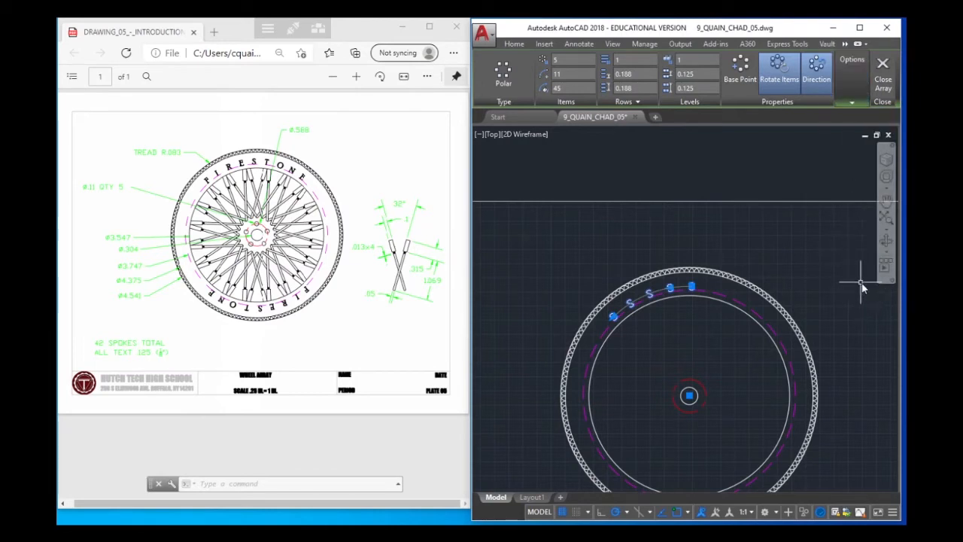
{"action": "key", "text": "Escape"}
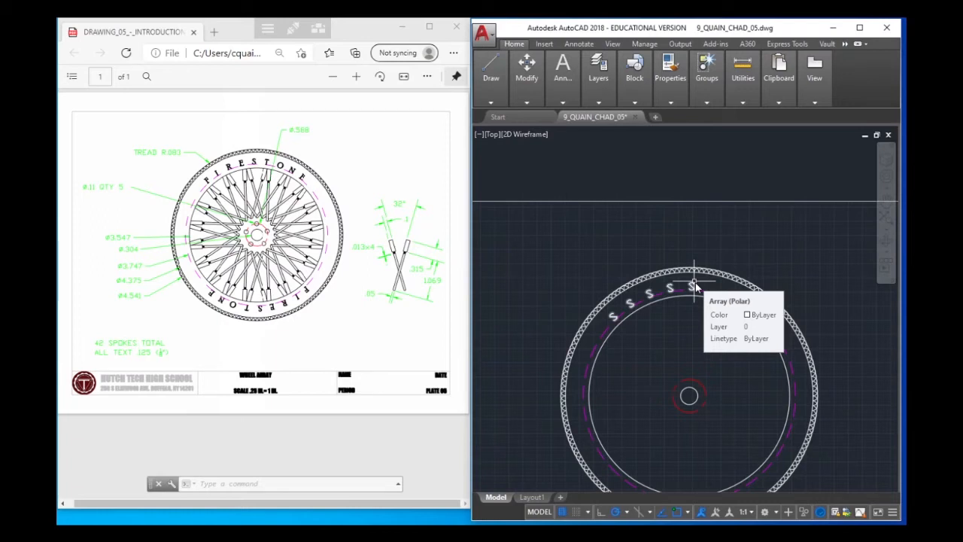
Explode the letter array into individual letters and check that the top two can be selected separately
{"action": "type", "text": "EXPLODE"}
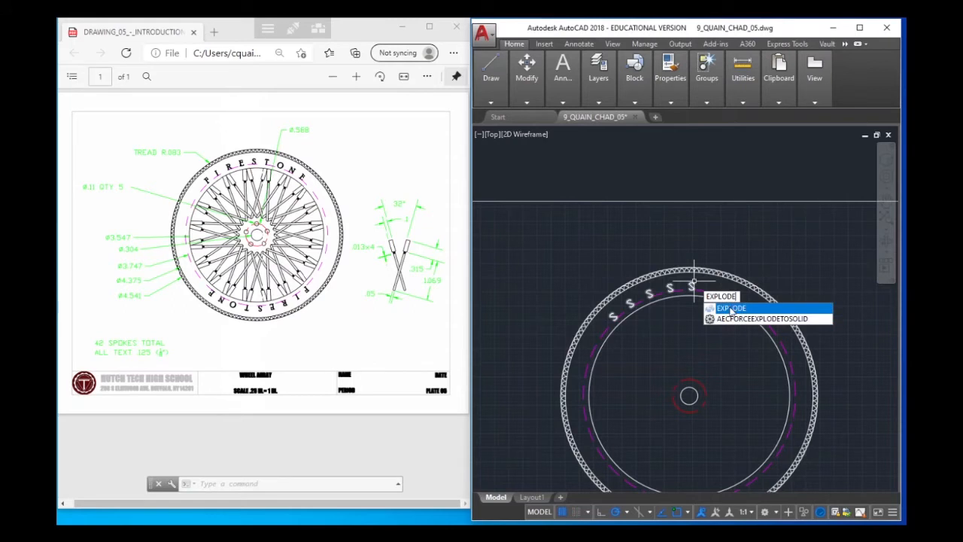
{"action": "left_click", "coordinate": [729, 305]}
{"action": "left_click", "coordinate": [692, 288]}
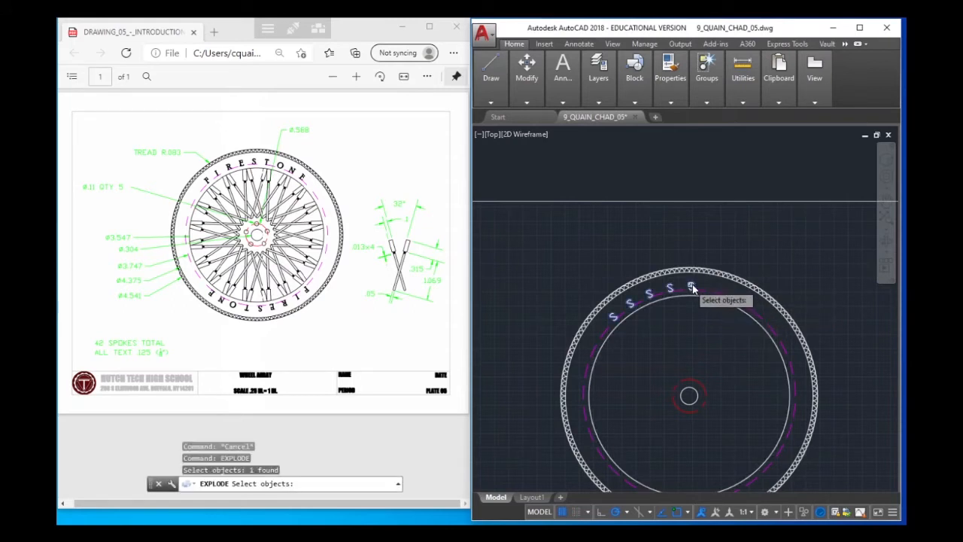
{"action": "key", "text": "Return"}
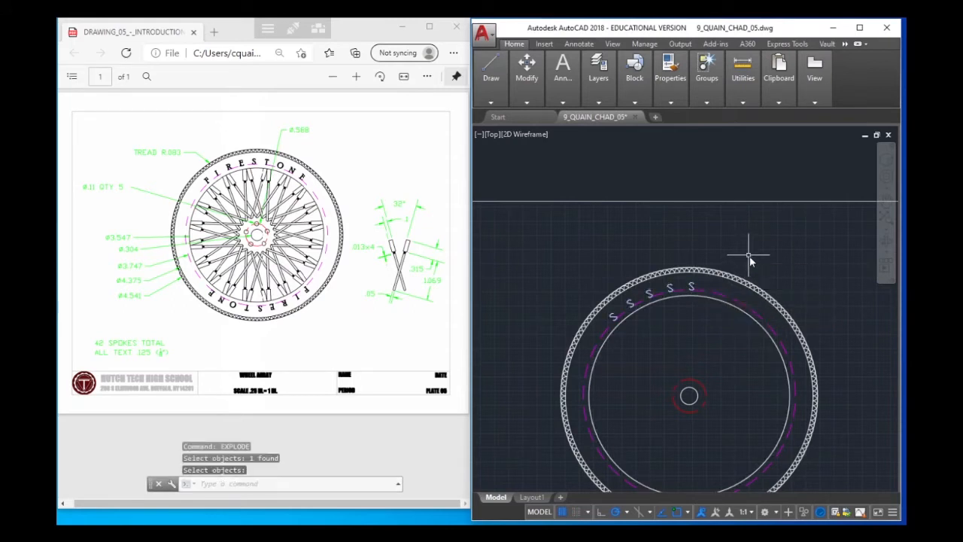
{"action": "left_click", "coordinate": [669, 288]}
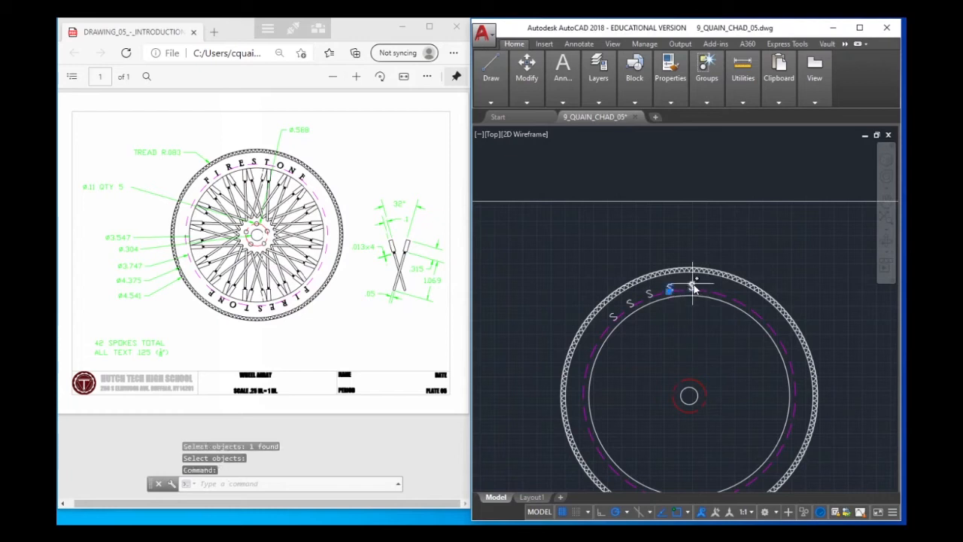
{"action": "left_click", "coordinate": [692, 285]}
{"action": "key", "text": "Escape"}
{"action": "key", "text": "Escape"}
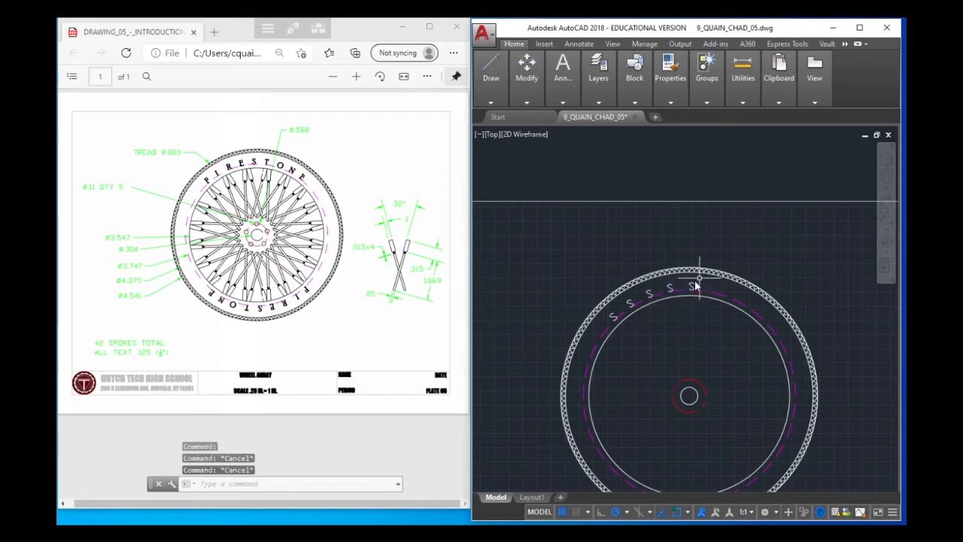
Create a polar array of the top letter S around the wheel's center, with five items over a 45-degree fill angle
{"action": "left_click", "coordinate": [692, 285]}
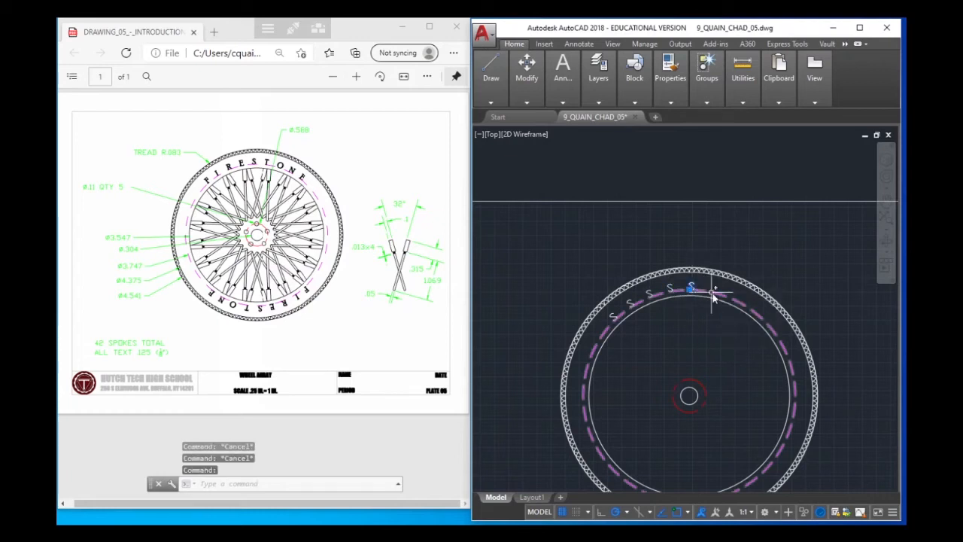
{"action": "type", "text": "ARRAY"}
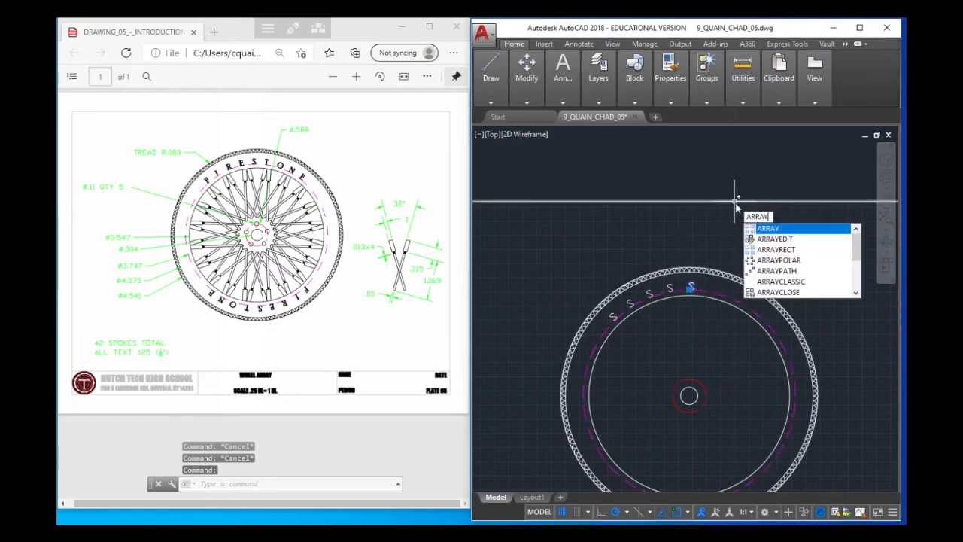
{"action": "key", "text": "Return"}
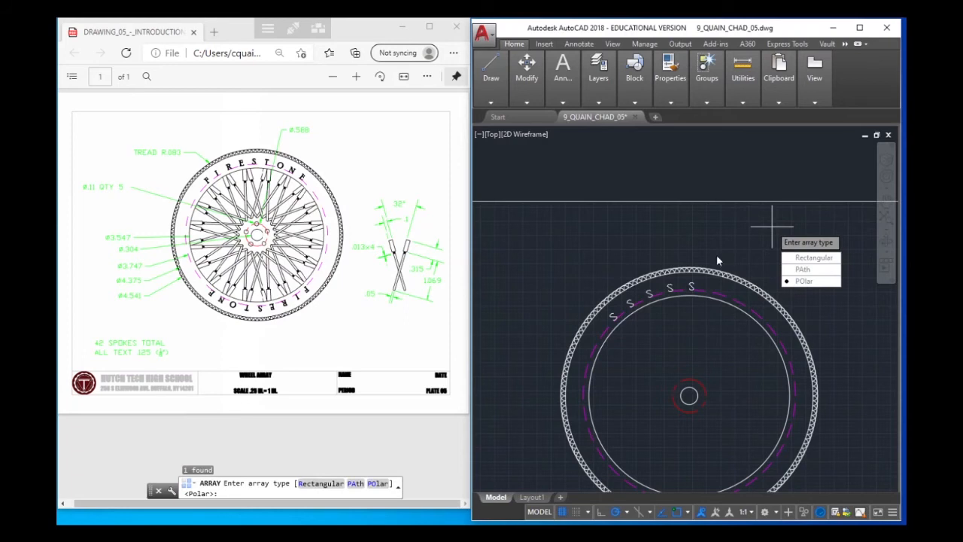
{"action": "left_click", "coordinate": [801, 280]}
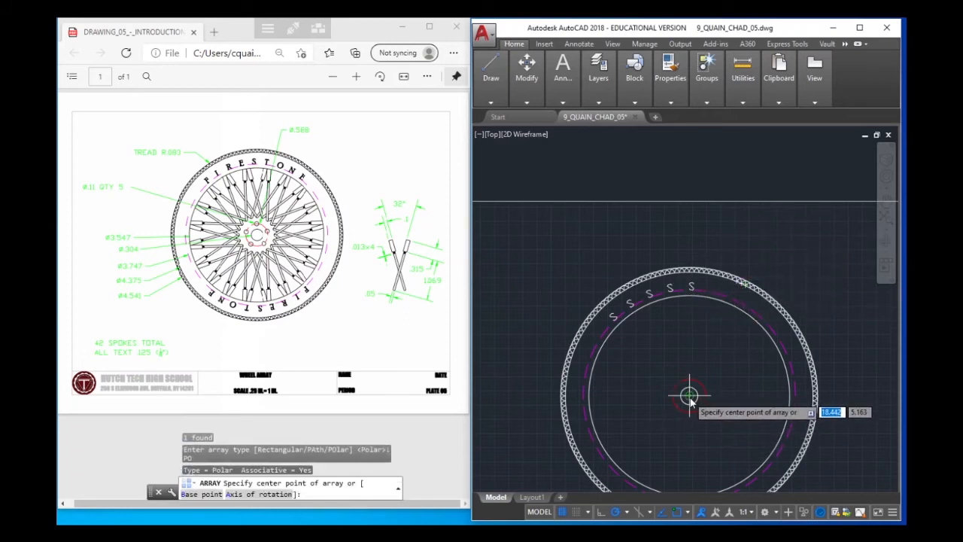
{"action": "left_click", "coordinate": [689, 395]}
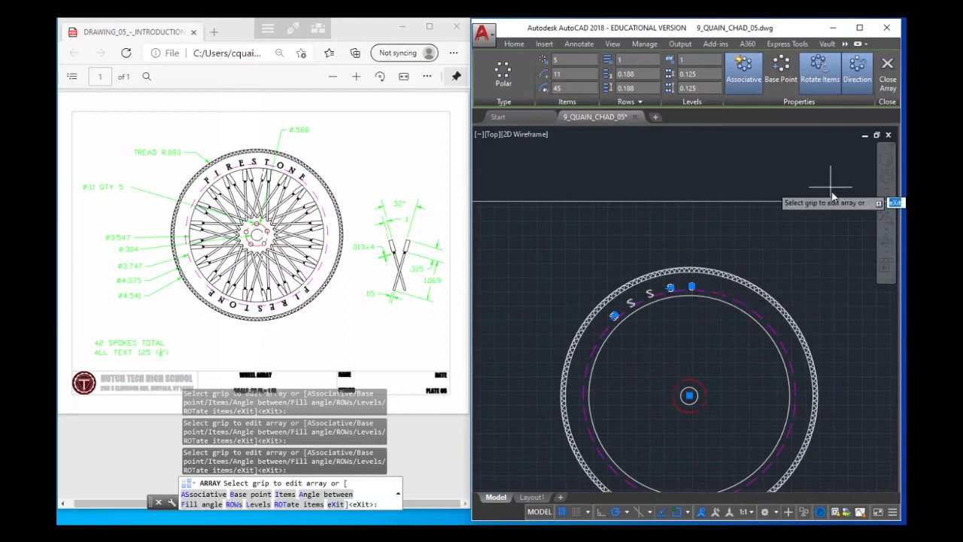
Reverse the letter array's direction to clockwise, keep its items rotated, and finish the array
{"action": "left_click", "coordinate": [853, 77]}
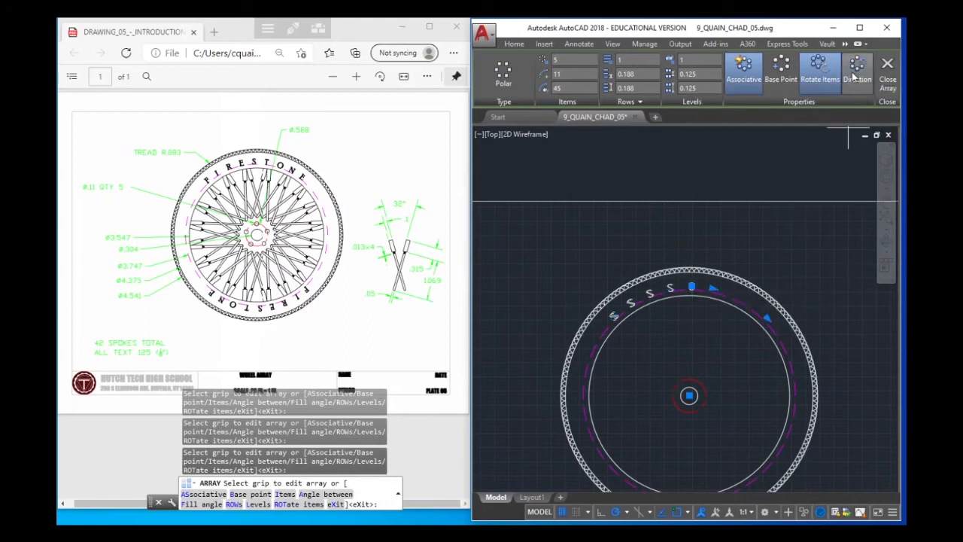
{"action": "left_click", "coordinate": [854, 70]}
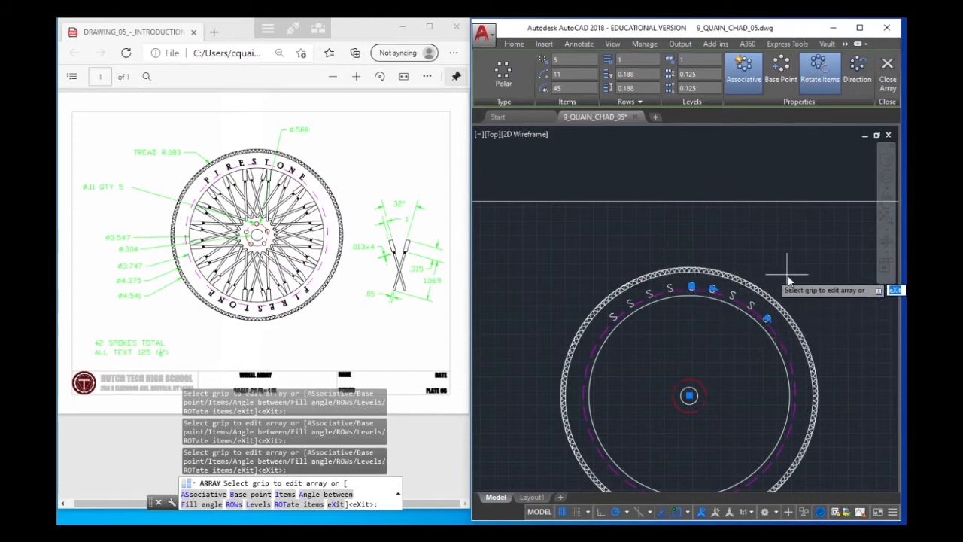
{"action": "left_click", "coordinate": [815, 70]}
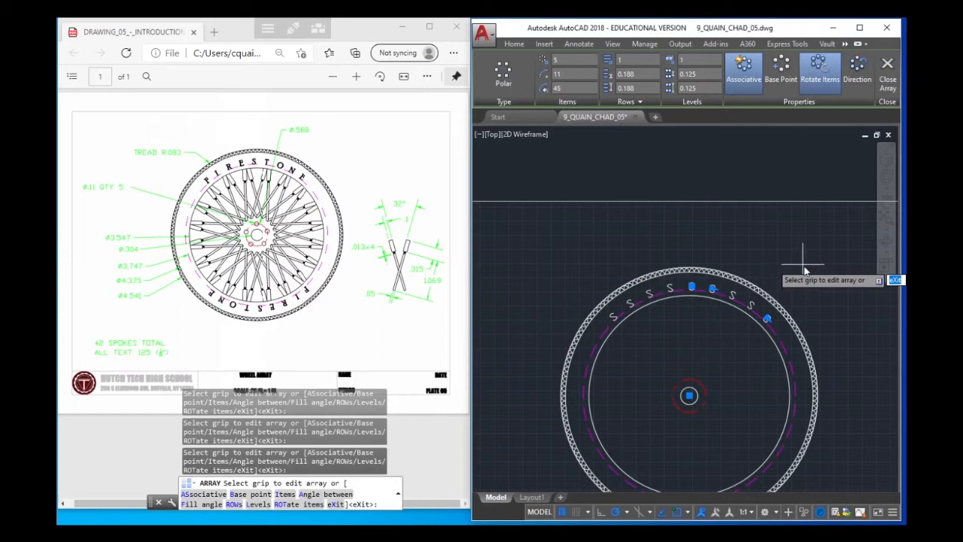
{"action": "key", "text": "Return"}
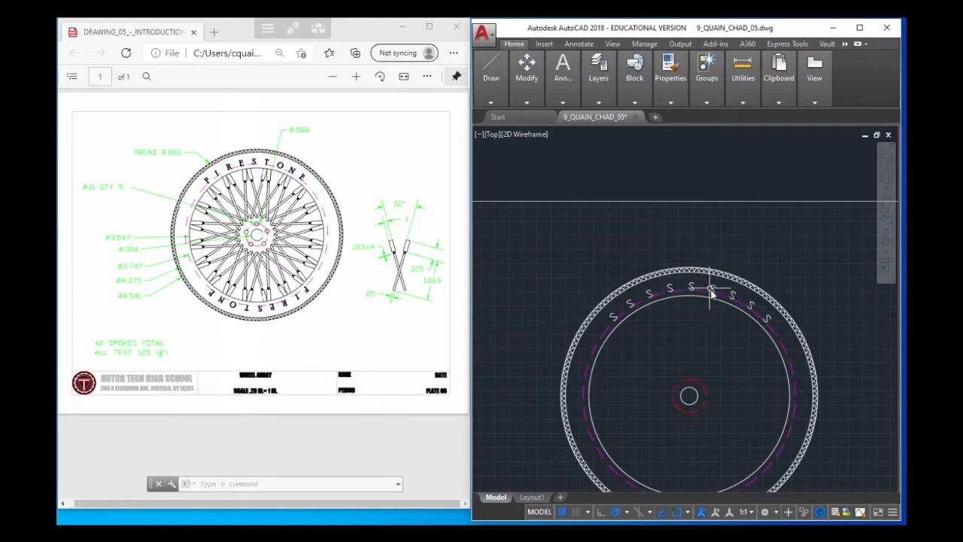
Explode the new clockwise letter array into individual letters
{"action": "left_click", "coordinate": [712, 294]}
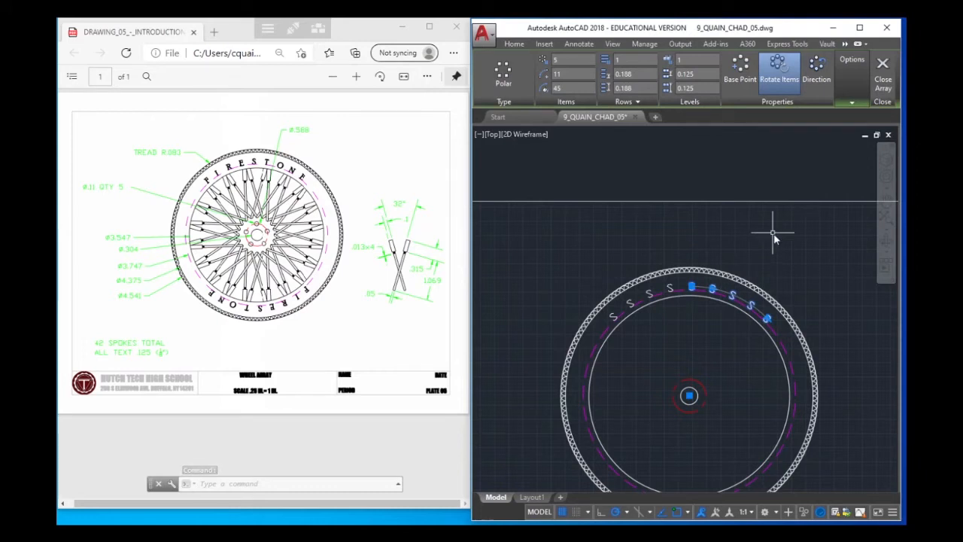
{"action": "type", "text": "EXP"}
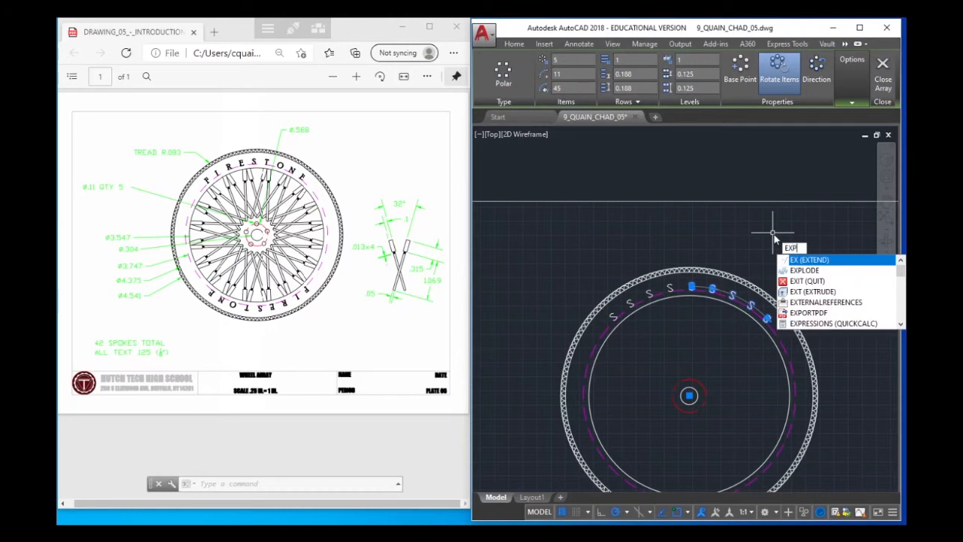
{"action": "type", "text": "LODE"}
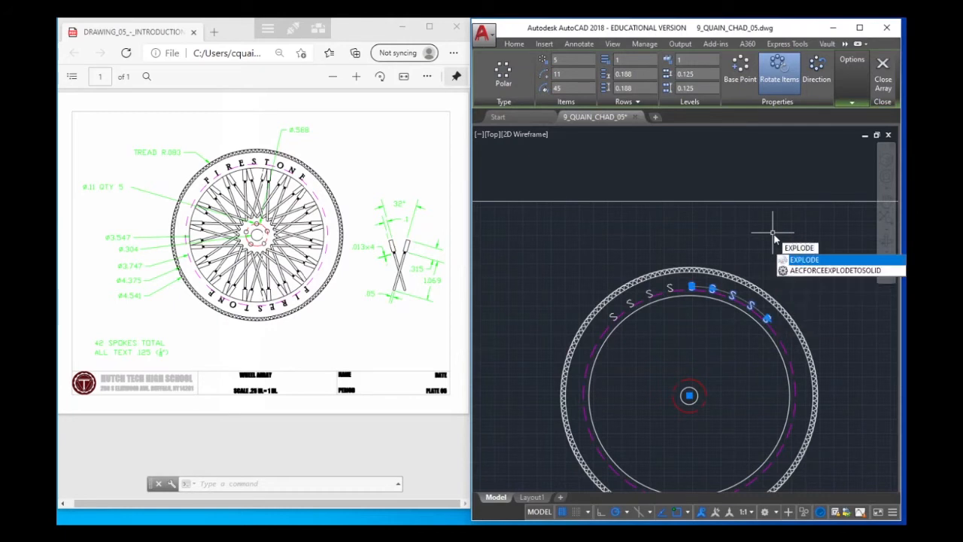
{"action": "key", "text": "Return"}
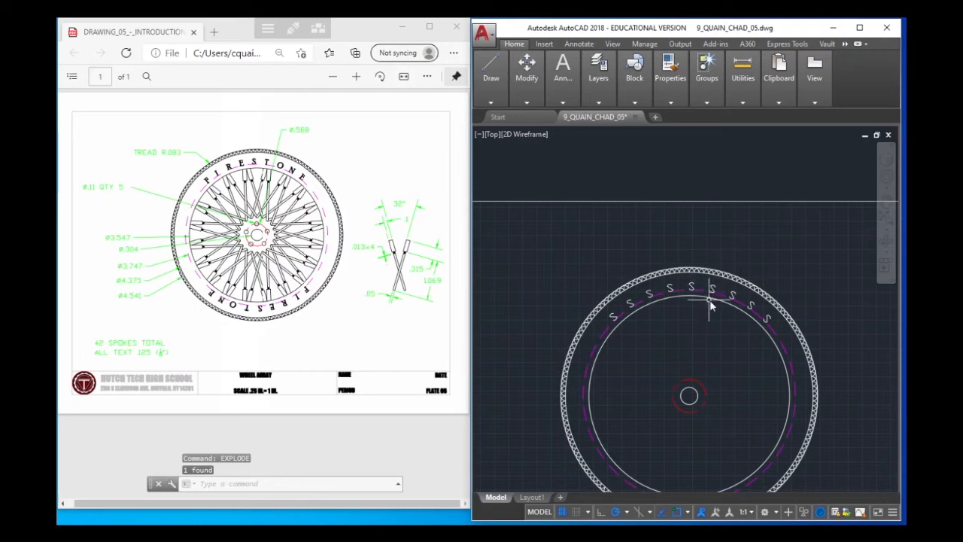
Change the first four letters along the upper arc to F, I, R and E
{"action": "double_click", "coordinate": [614, 318]}
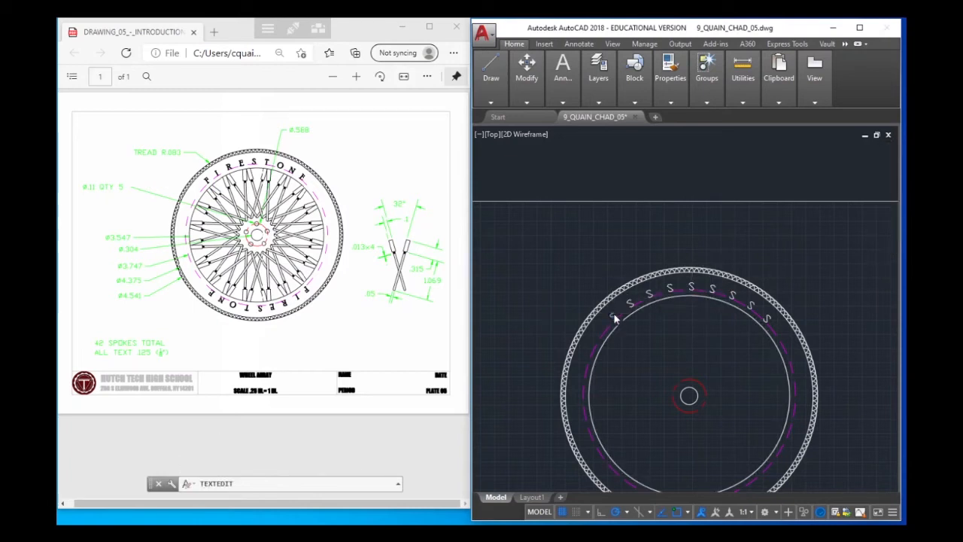
{"action": "left_click", "coordinate": [650, 298]}
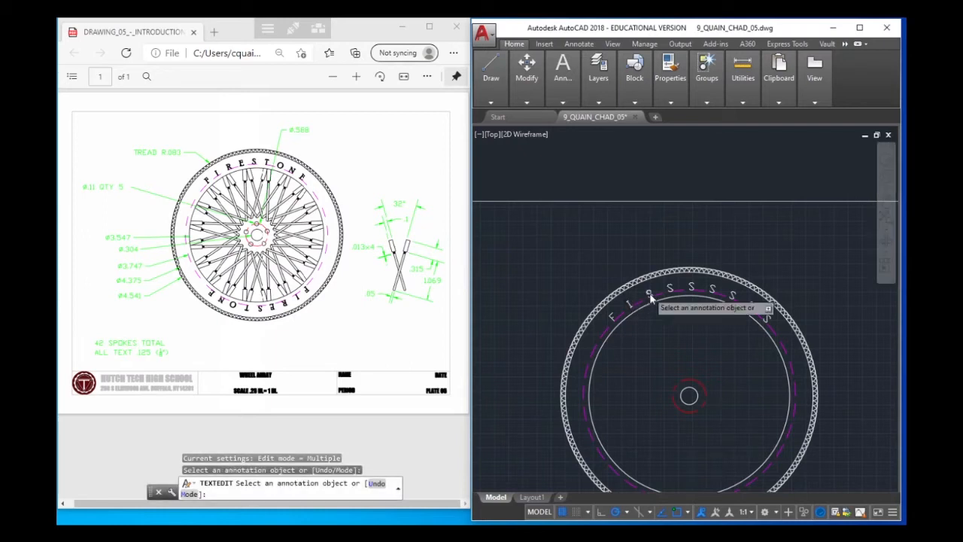
{"action": "type", "text": "R"}
{"action": "left_click", "coordinate": [651, 293]}
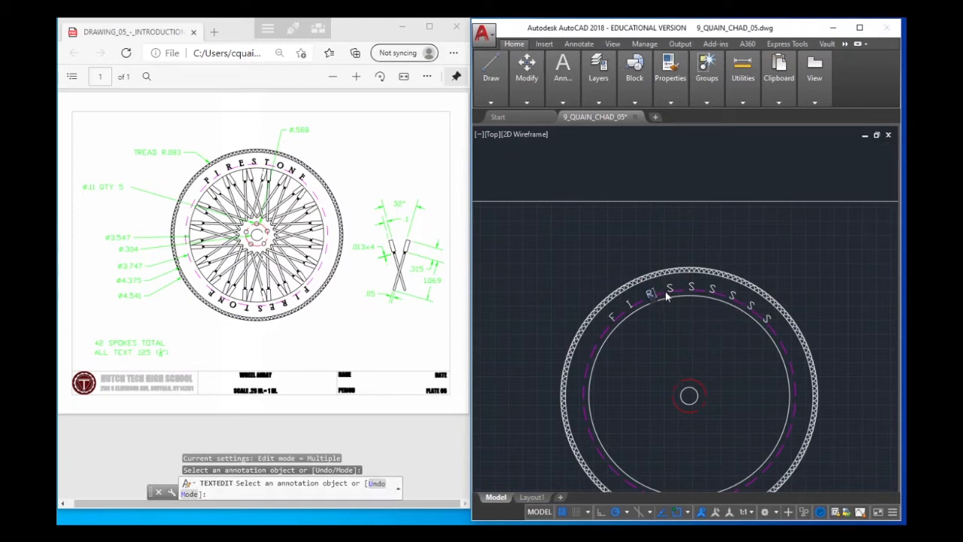
{"action": "left_click", "coordinate": [671, 289]}
{"action": "left_click", "coordinate": [669, 291]}
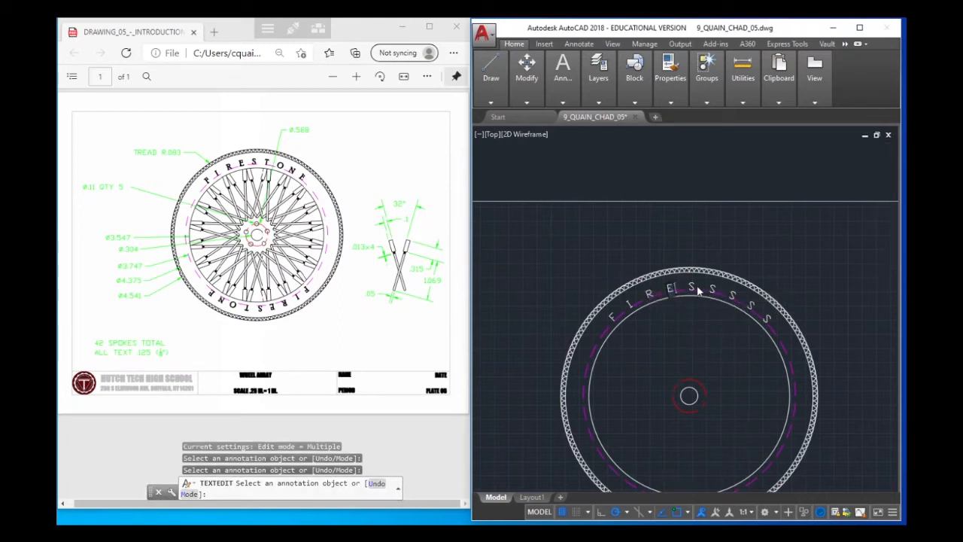
Change the four letters after the top S to T, O, N and E, and end text editing
{"action": "left_click", "coordinate": [712, 289]}
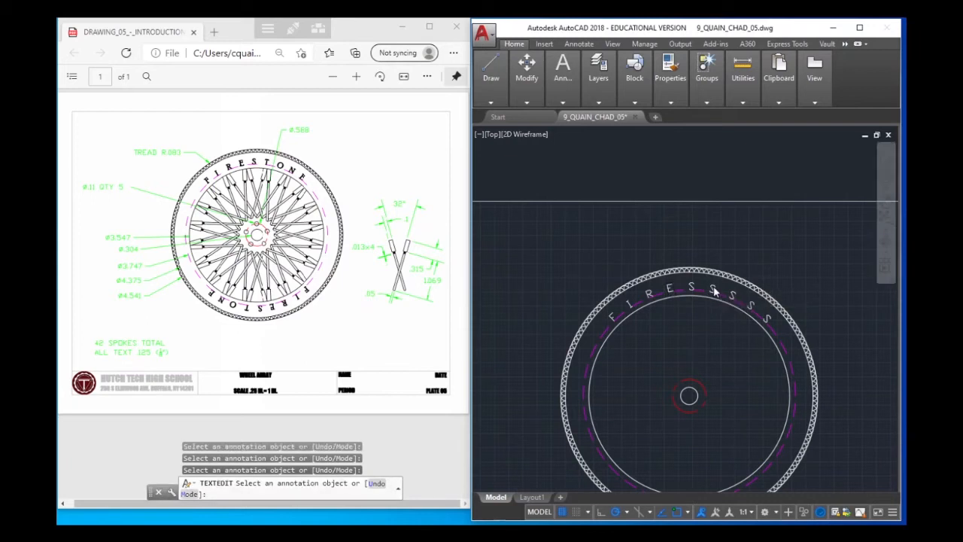
{"action": "left_click", "coordinate": [712, 289]}
{"action": "type", "text": "T"}
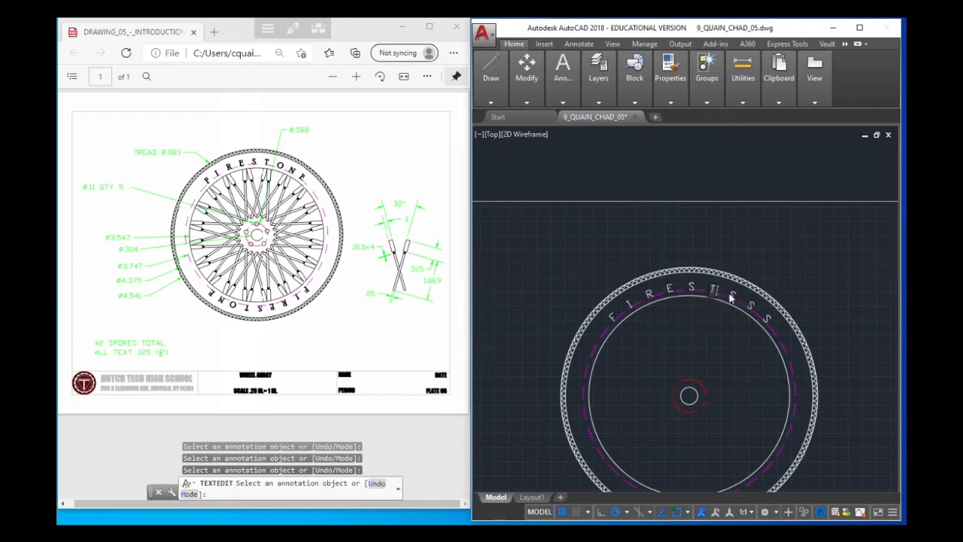
{"action": "left_click", "coordinate": [730, 296]}
{"action": "left_click", "coordinate": [733, 299]}
{"action": "left_click", "coordinate": [750, 310]}
{"action": "left_click", "coordinate": [751, 310]}
{"action": "type", "text": "N"}
{"action": "left_click", "coordinate": [764, 318]}
{"action": "left_click", "coordinate": [767, 322]}
{"action": "type", "text": "E"}
{"action": "left_click", "coordinate": [823, 279]}
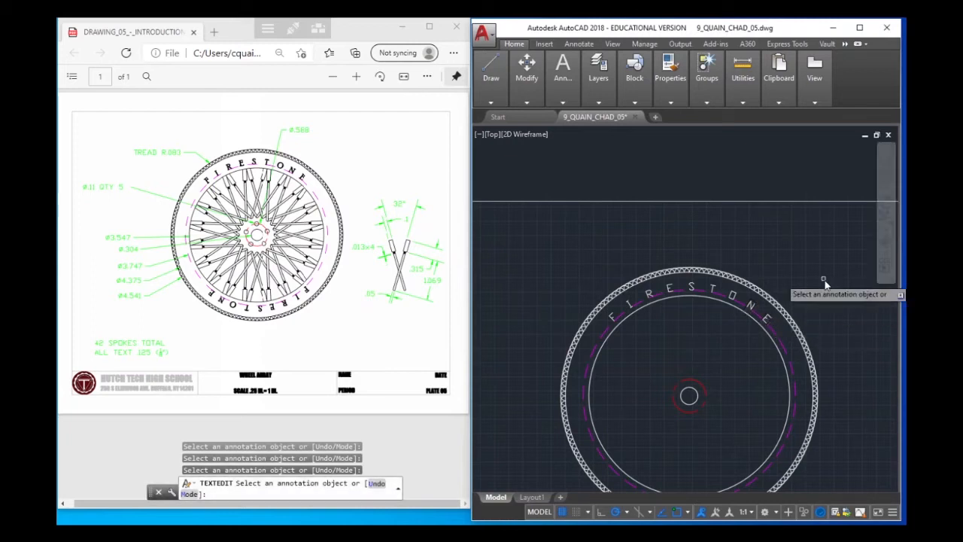
{"action": "key", "text": "Escape"}
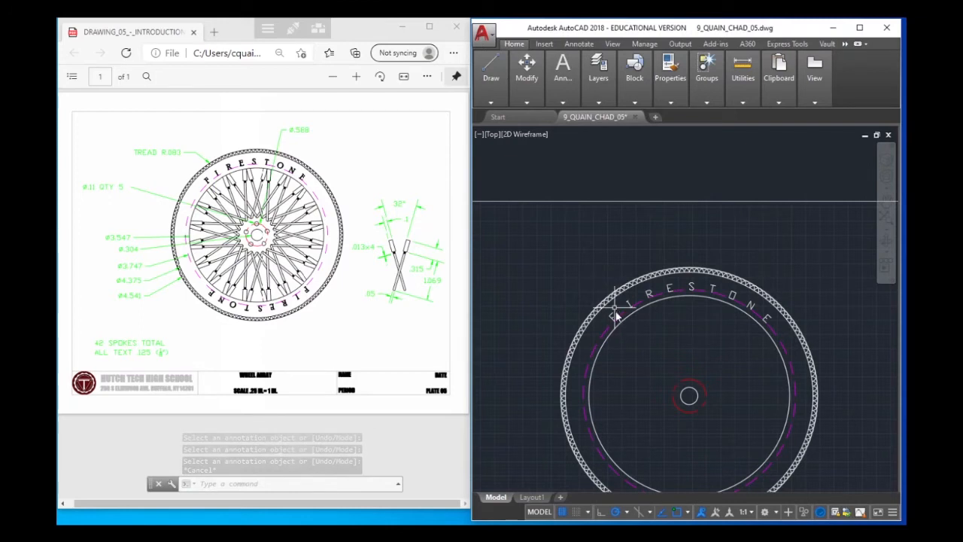
Create a polar array of all nine FIRESTONE letters around the wheel's center, with two items over 360 degrees
{"action": "scroll", "coordinate": [792, 322], "scroll_direction": "down", "scroll_amount": 2}
{"action": "middle_click_drag", "start_coordinate": [790, 330], "coordinate": [767, 278]}
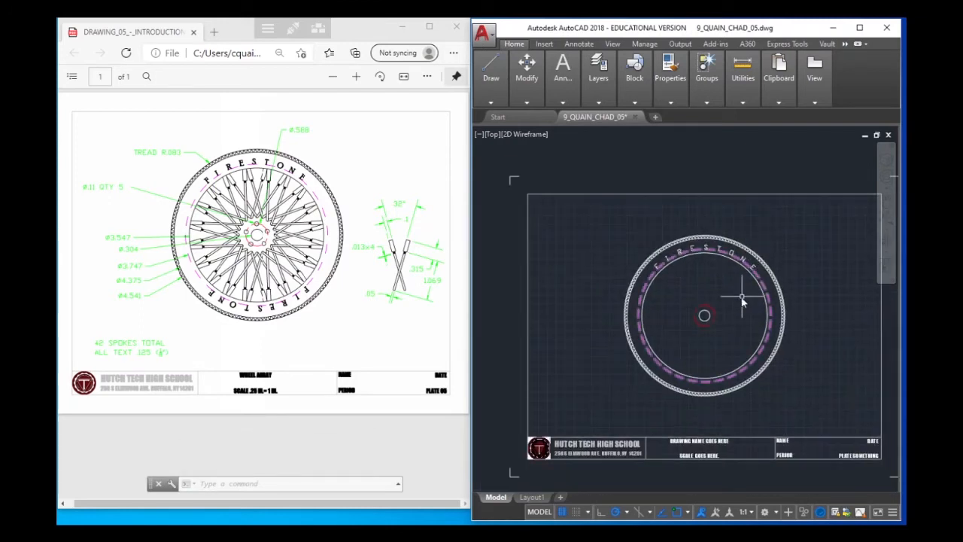
{"action": "scroll", "coordinate": [743, 300], "scroll_direction": "up", "scroll_amount": 2}
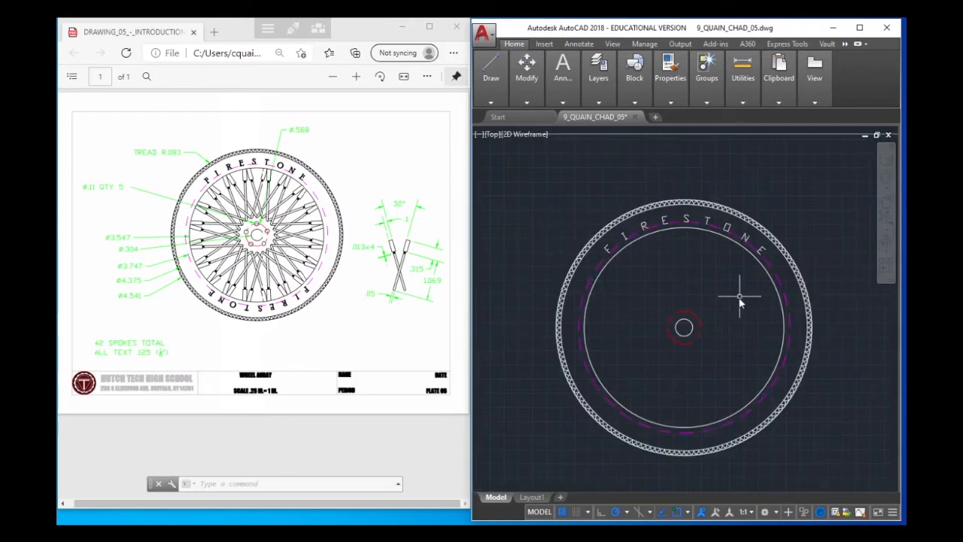
{"action": "left_click", "coordinate": [604, 243]}
{"action": "left_click", "coordinate": [622, 232]}
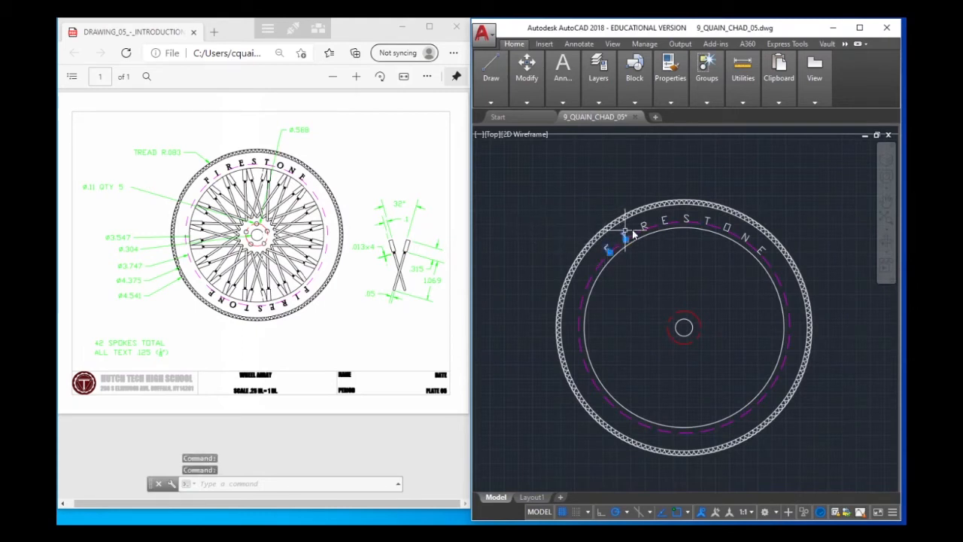
{"action": "left_click", "coordinate": [643, 226]}
{"action": "left_click", "coordinate": [664, 219]}
{"action": "left_click", "coordinate": [685, 219]}
{"action": "left_click", "coordinate": [706, 221]}
{"action": "left_click", "coordinate": [726, 228]}
{"action": "left_click", "coordinate": [746, 237]}
{"action": "left_click", "coordinate": [758, 250]}
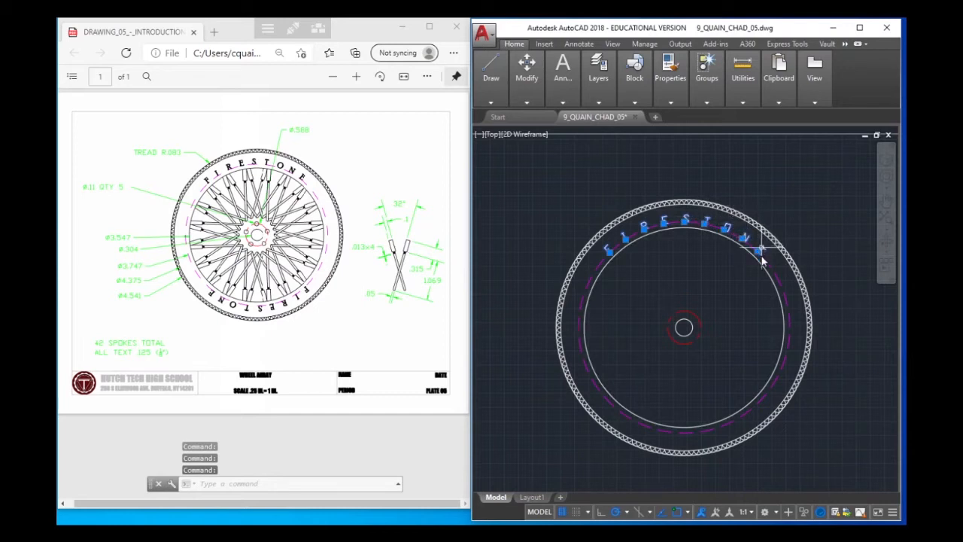
{"action": "mouse_move", "coordinate": [565, 123]}
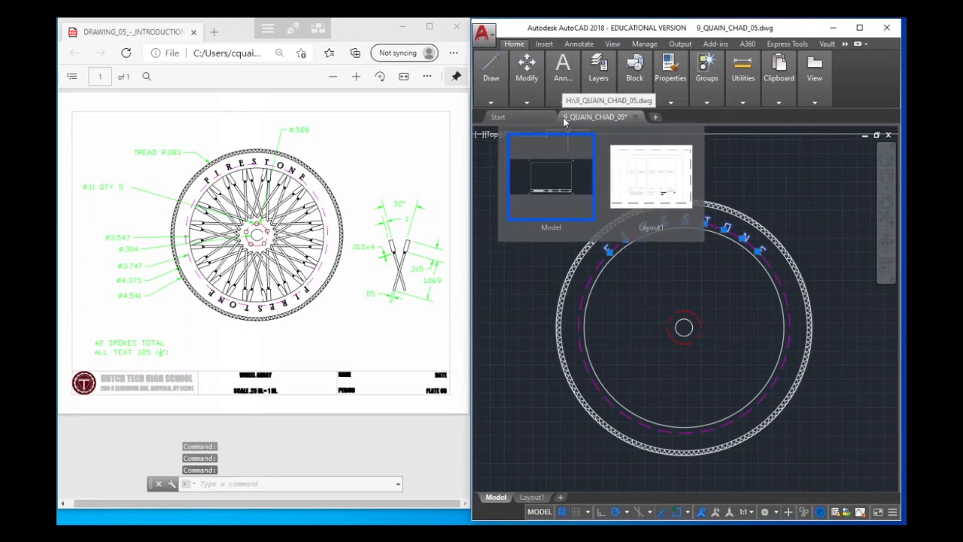
{"action": "type", "text": "ARRAY"}
{"action": "key", "text": "Return"}
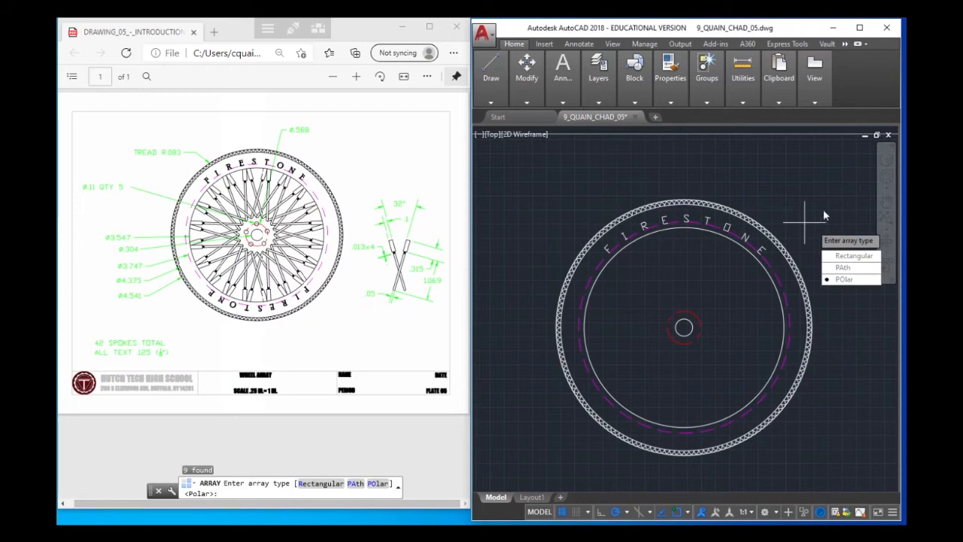
{"action": "left_click", "coordinate": [848, 280]}
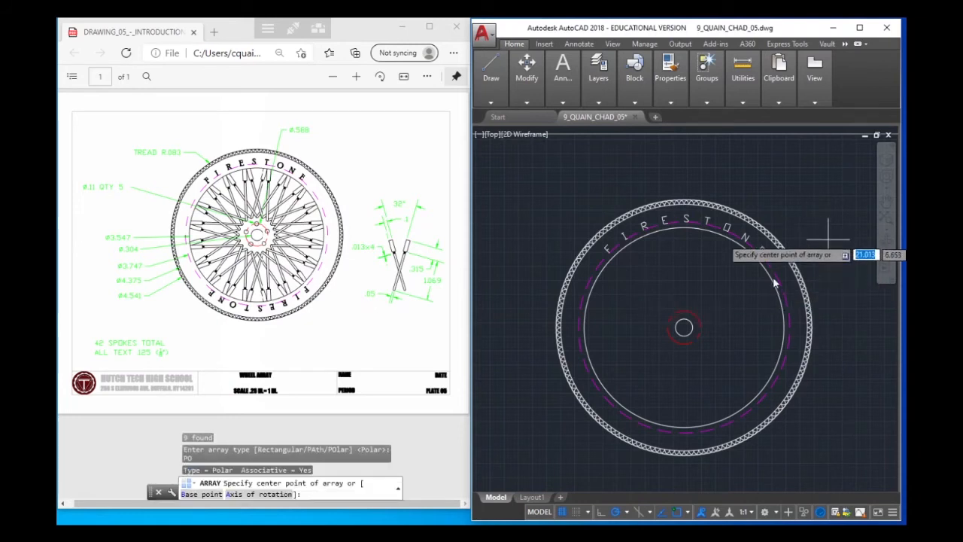
{"action": "left_click", "coordinate": [684, 326]}
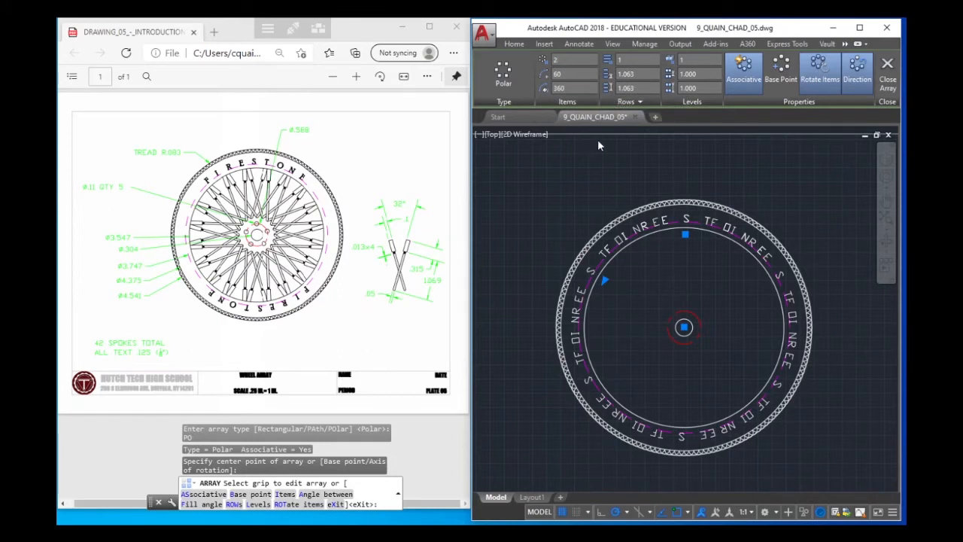
{"action": "key", "text": "Return"}
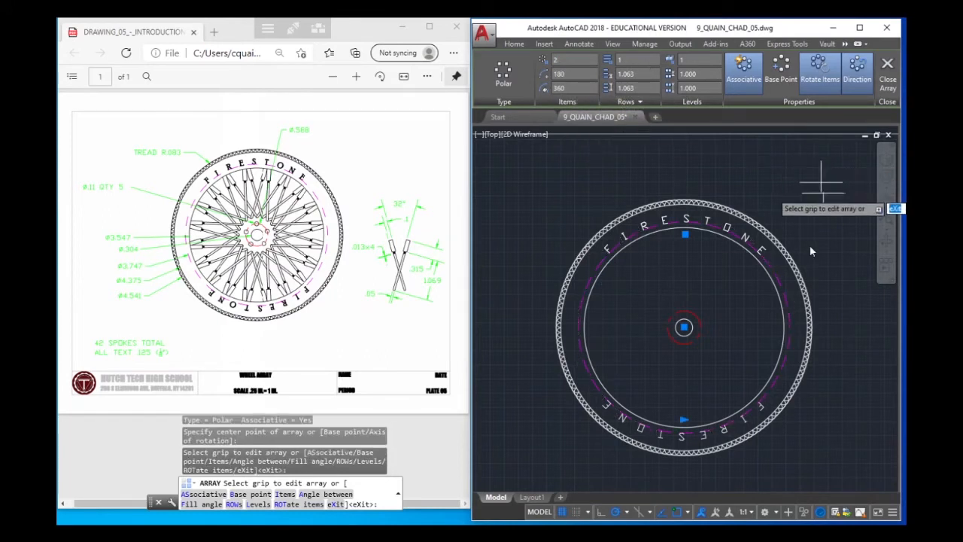
{"action": "left_click", "coordinate": [887, 68]}
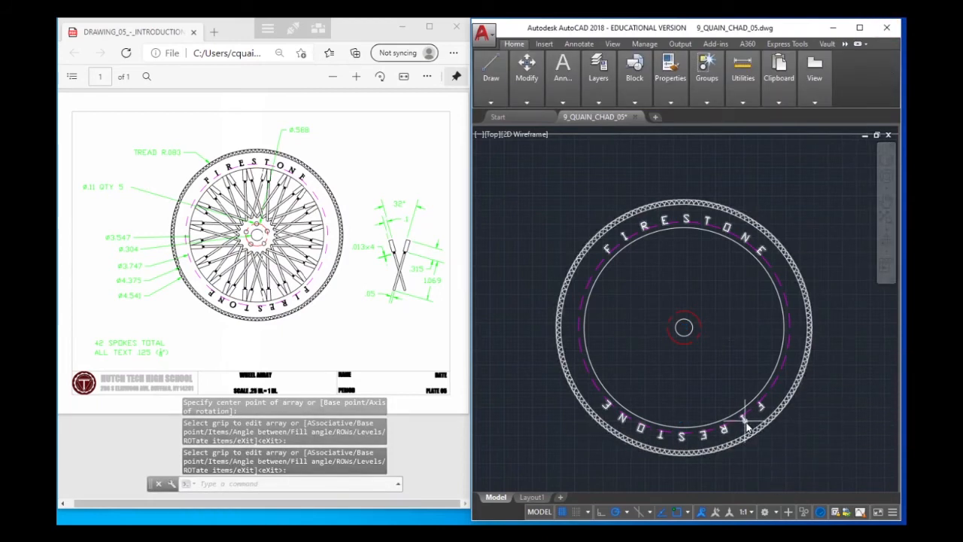
Draw a 0.11 diameter circle centered on the top of the red bolt circle around the hub
{"action": "mouse_move", "coordinate": [746, 426]}
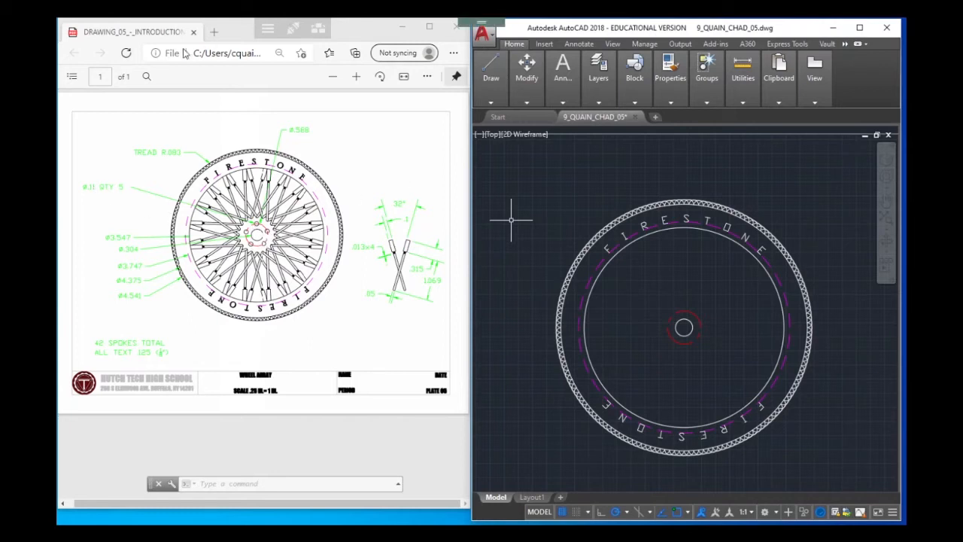
{"action": "left_click", "coordinate": [490, 71]}
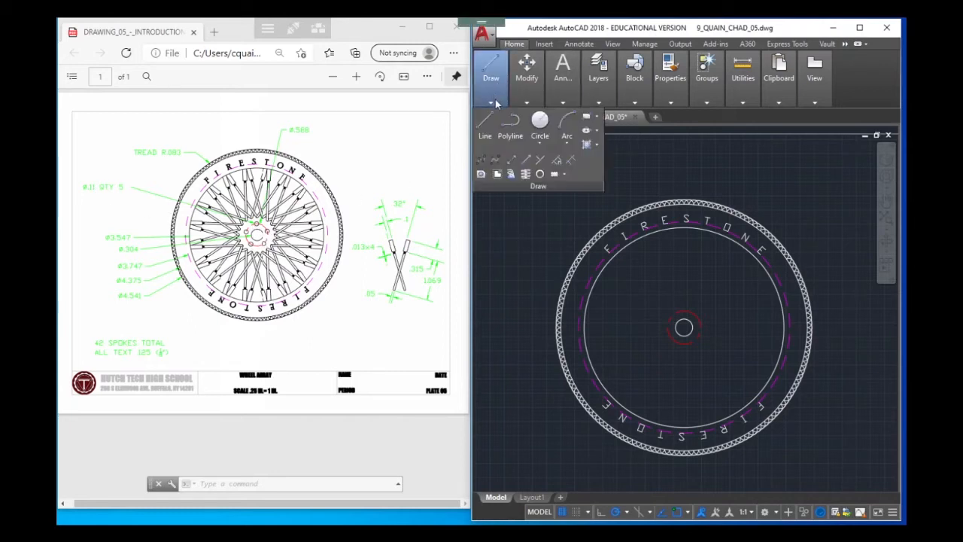
{"action": "left_click", "coordinate": [534, 124]}
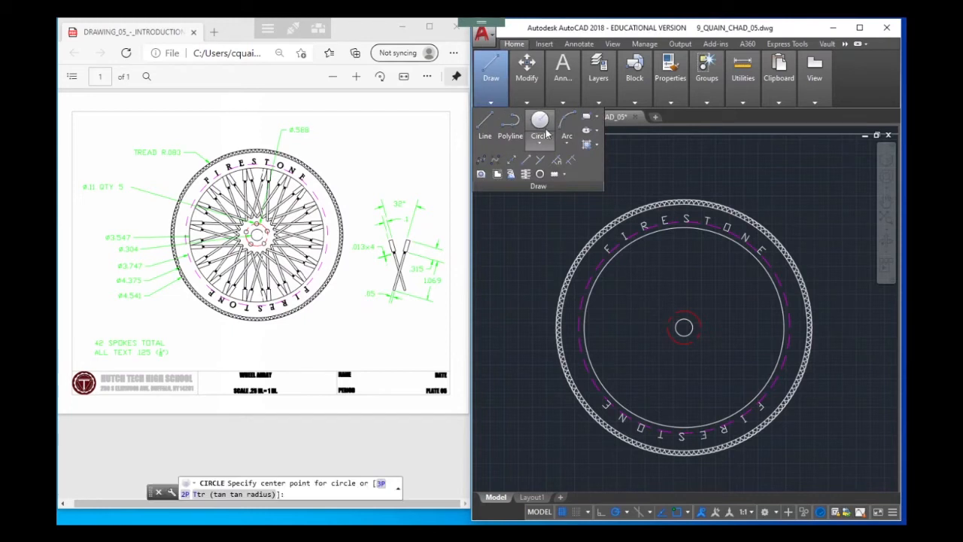
{"action": "left_click", "coordinate": [689, 312]}
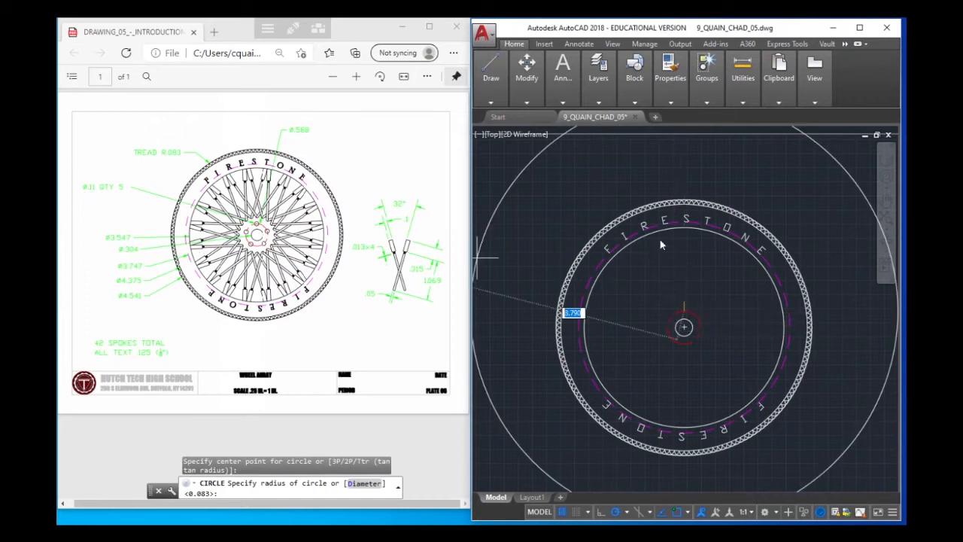
{"action": "type", "text": "d"}
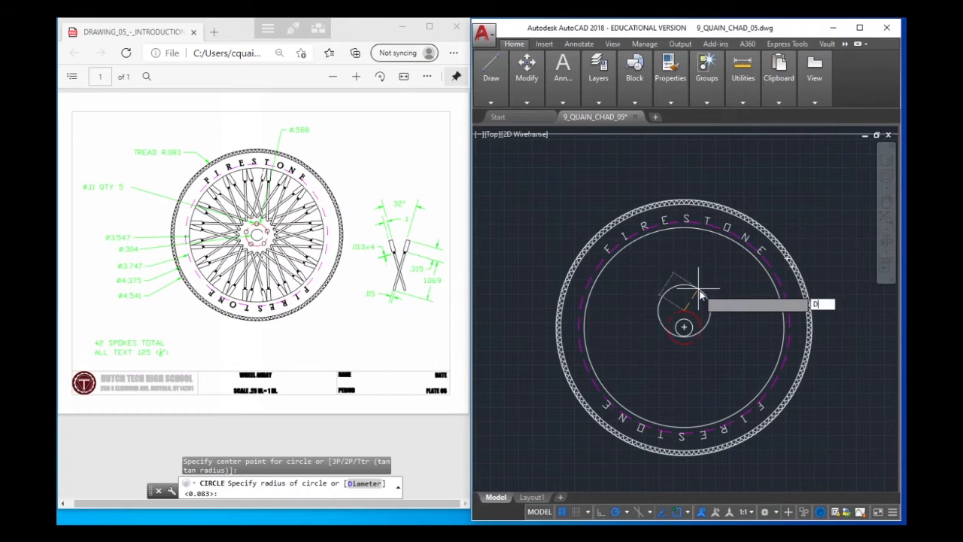
{"action": "key", "text": "Return"}
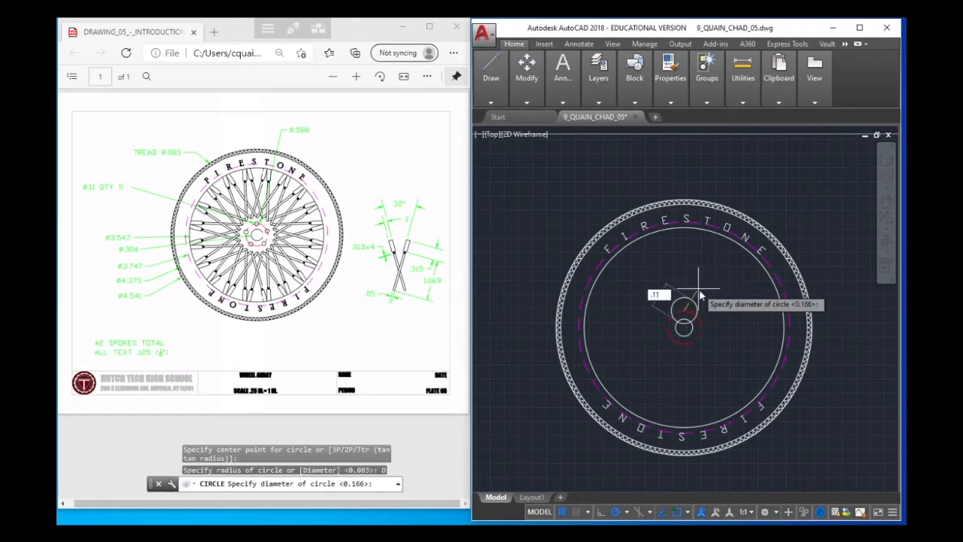
{"action": "type", "text": ".11"}
{"action": "key", "text": "Return"}
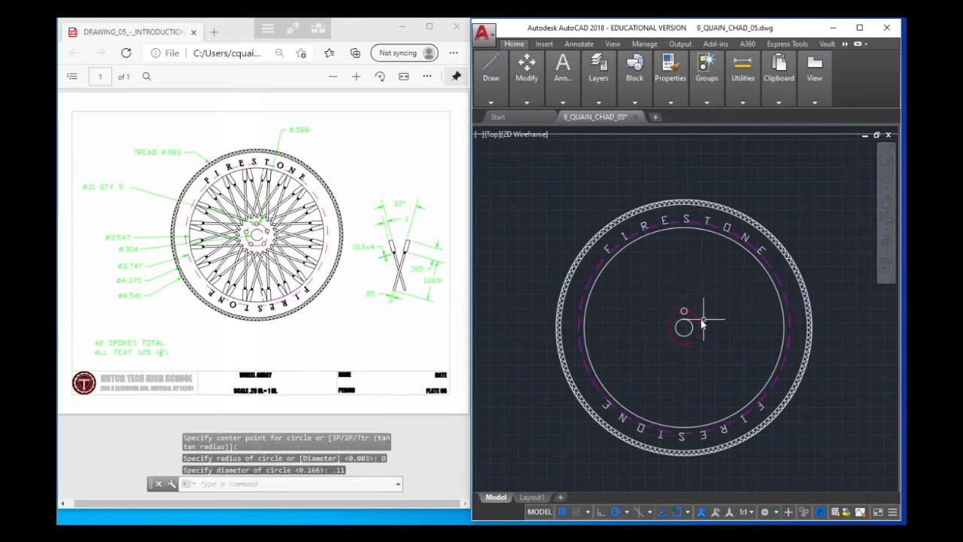
Create a polar array of the small bolt-hole circle around the wheel's center, with 5 items over 360 degrees
{"action": "scroll", "coordinate": [696, 322], "scroll_direction": "up", "scroll_amount": 3}
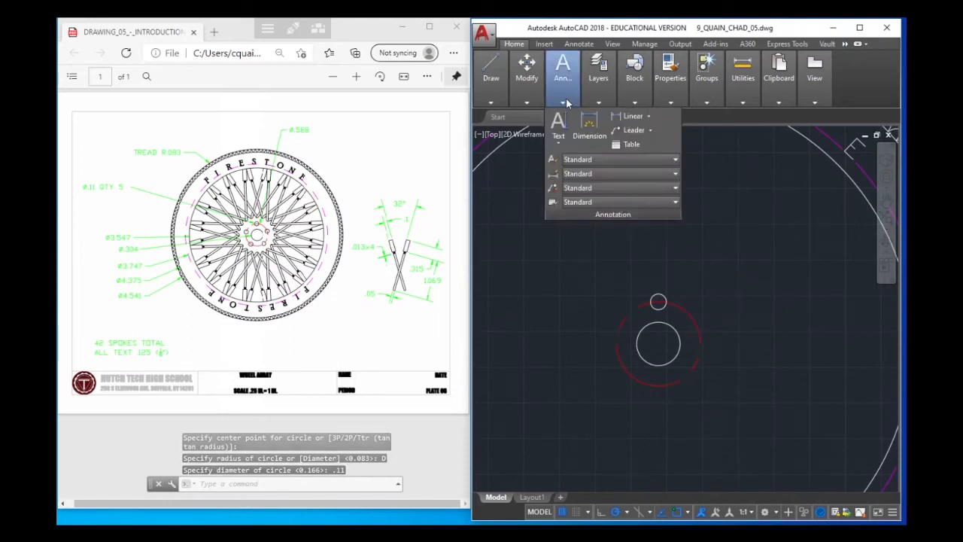
{"action": "mouse_move", "coordinate": [526, 71]}
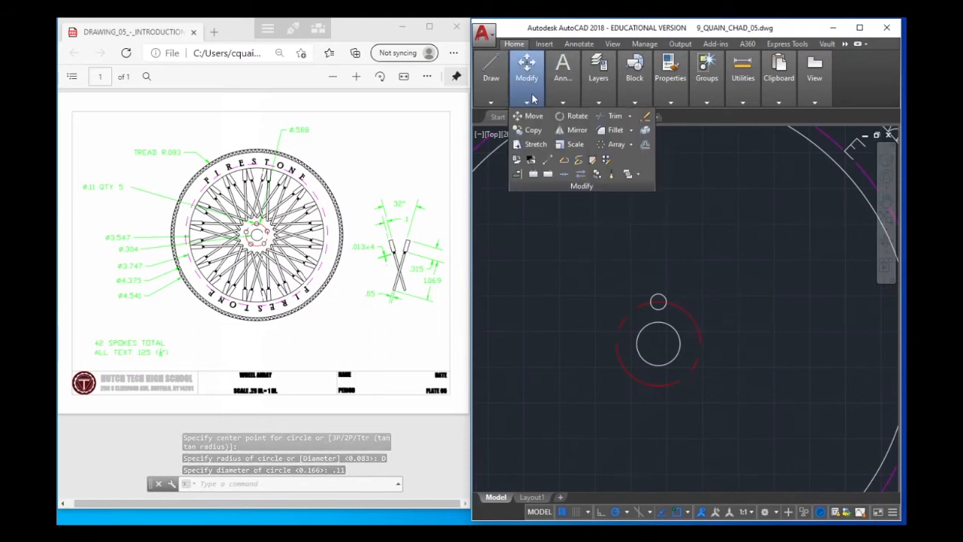
{"action": "left_click", "coordinate": [631, 143]}
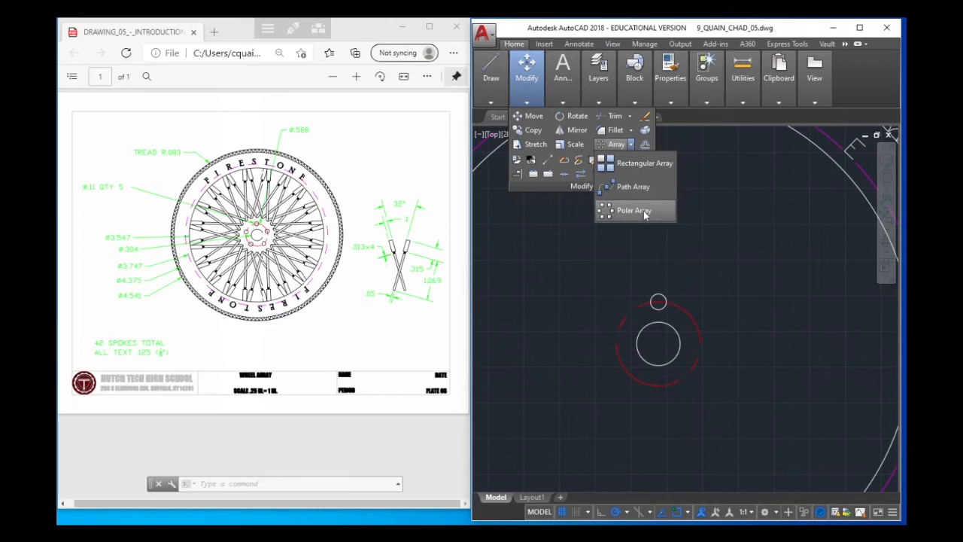
{"action": "left_click", "coordinate": [634, 211]}
{"action": "left_click", "coordinate": [669, 316]}
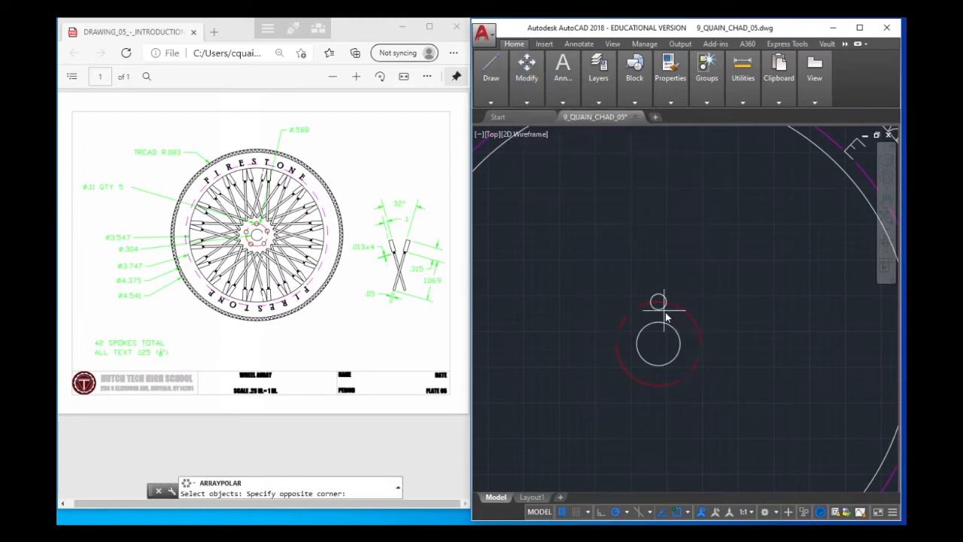
{"action": "left_click", "coordinate": [663, 315]}
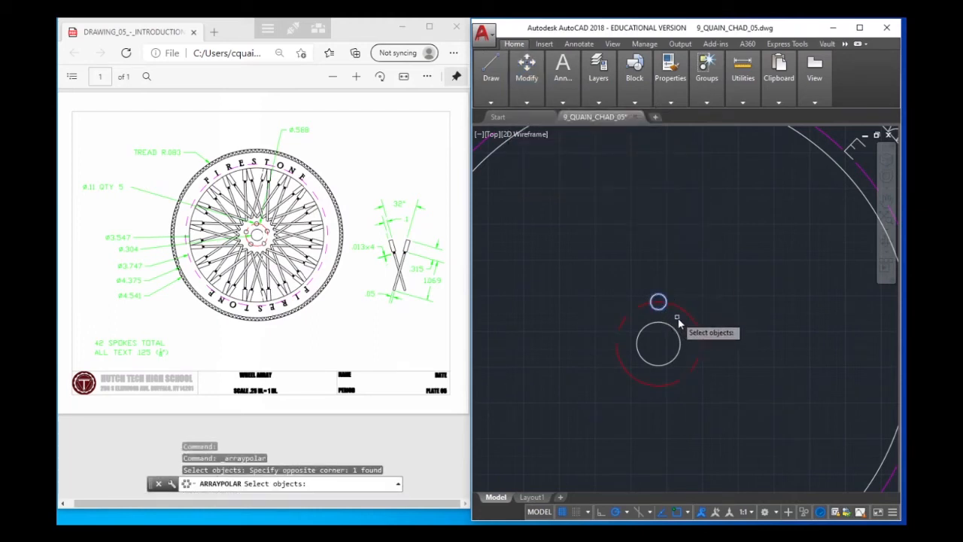
{"action": "key", "text": "Return"}
{"action": "left_click", "coordinate": [662, 346]}
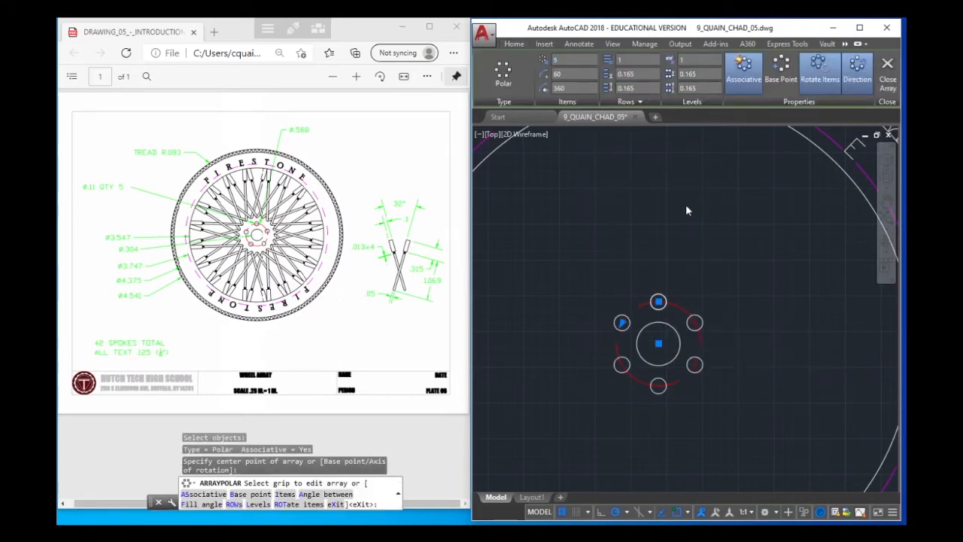
{"action": "key", "text": "Return"}
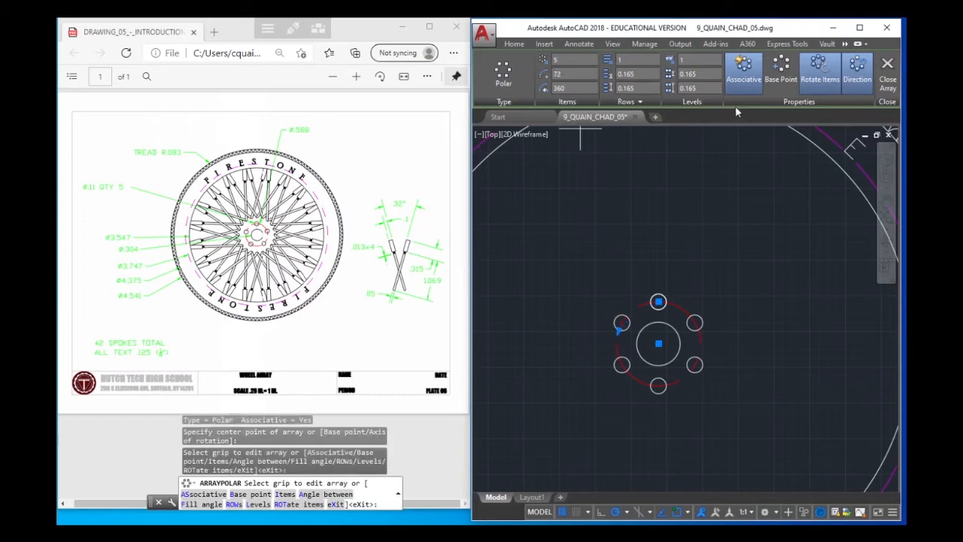
{"action": "left_click", "coordinate": [888, 67]}
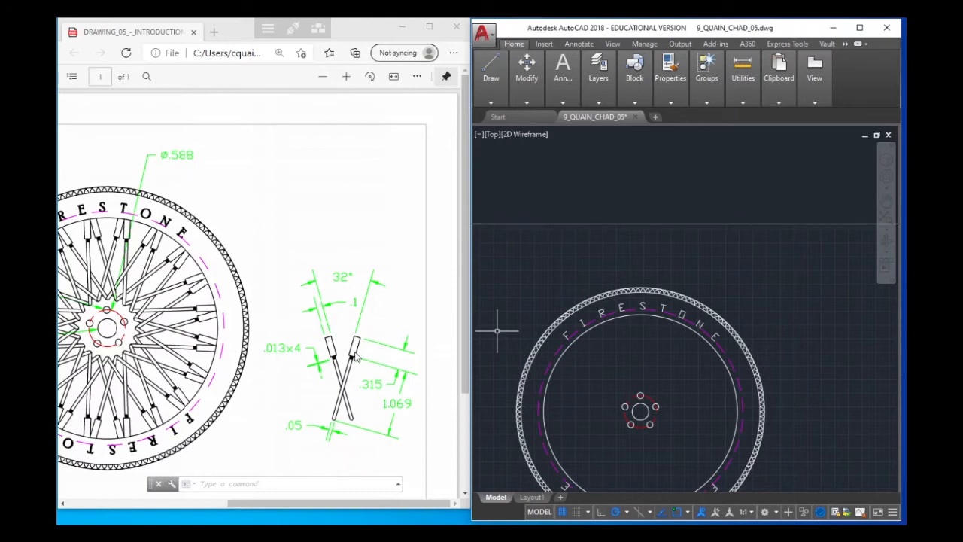
Draw a vertical construction line about 2.82 long in the empty area to the right of the wheel
{"action": "left_click", "coordinate": [491, 69]}
{"action": "middle_click_drag", "start_coordinate": [810, 350], "coordinate": [596, 336]}
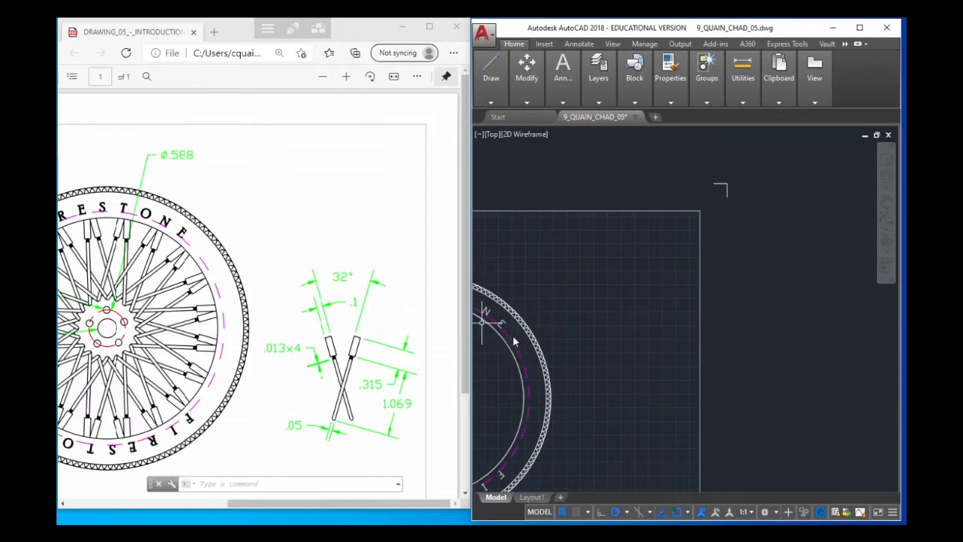
{"action": "mouse_move", "coordinate": [489, 70]}
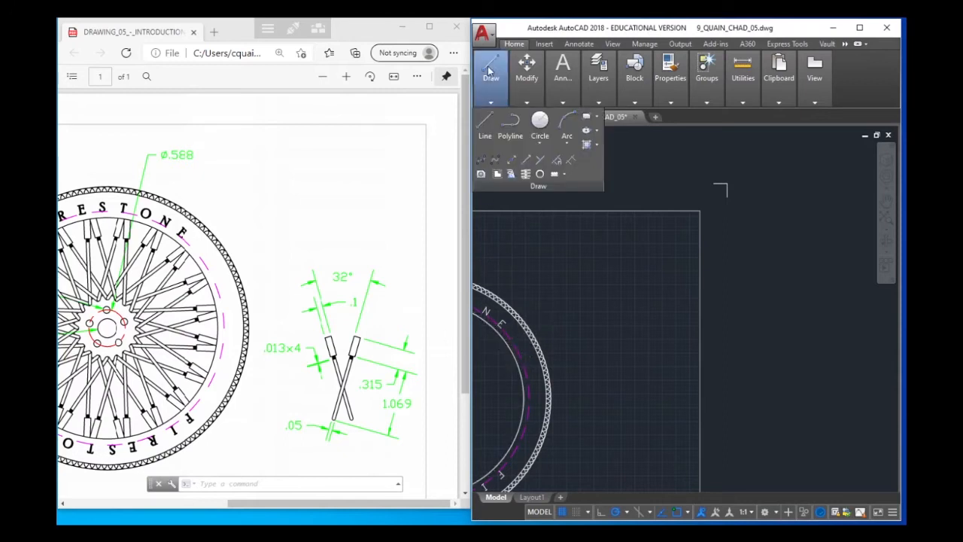
{"action": "left_click", "coordinate": [490, 120]}
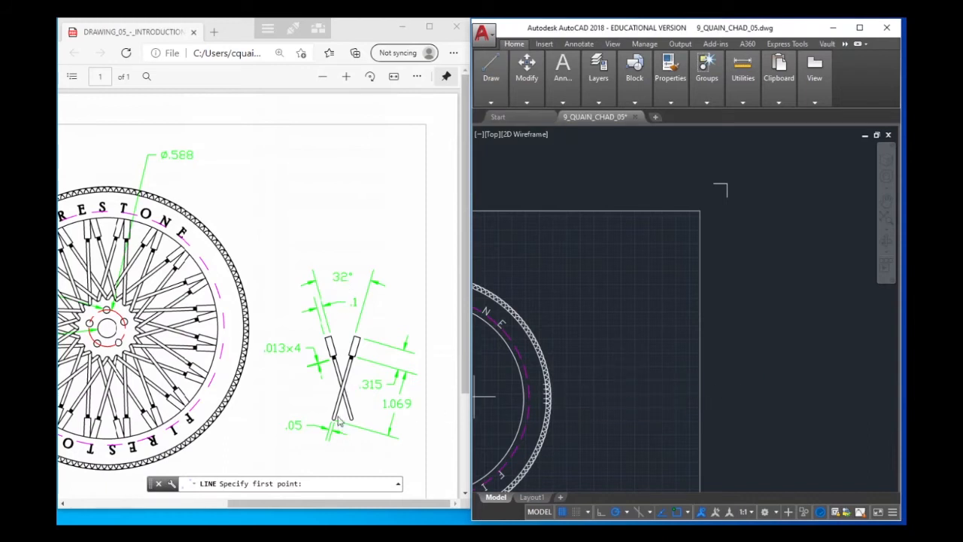
{"action": "left_click", "coordinate": [608, 403]}
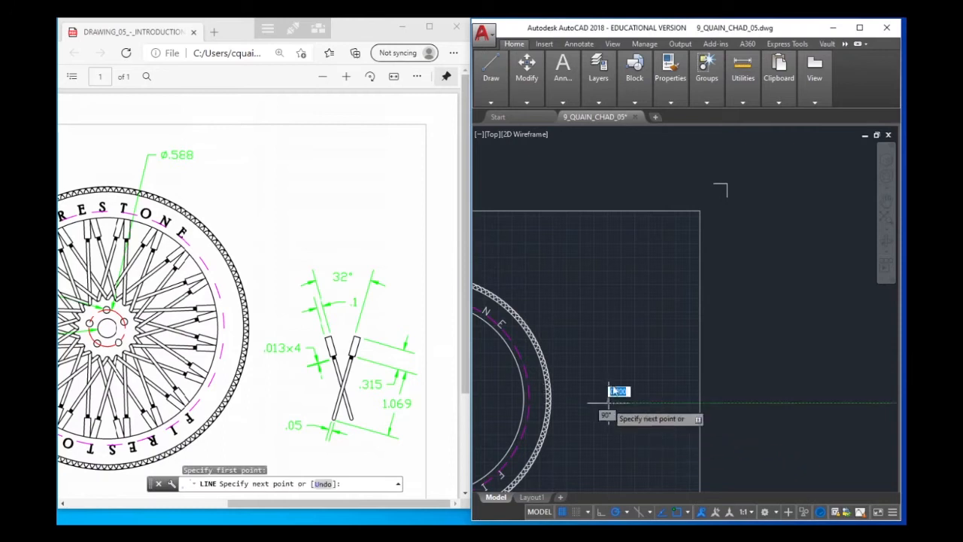
{"action": "left_click", "coordinate": [609, 251]}
{"action": "right_click", "coordinate": [633, 260]}
{"action": "left_click", "coordinate": [658, 267]}
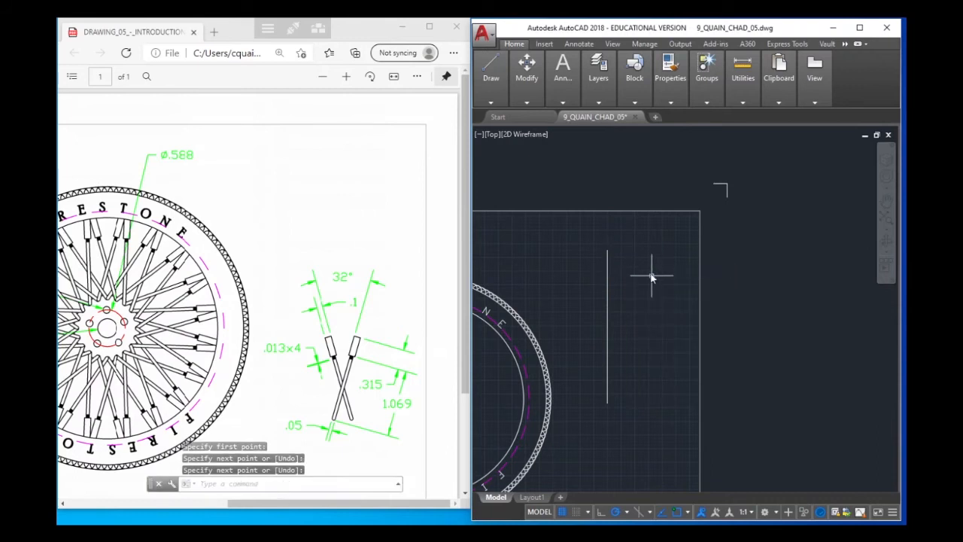
Try to draw a 1.069 long line at 16 degrees from the lower end of the vertical line
{"action": "mouse_move", "coordinate": [491, 71]}
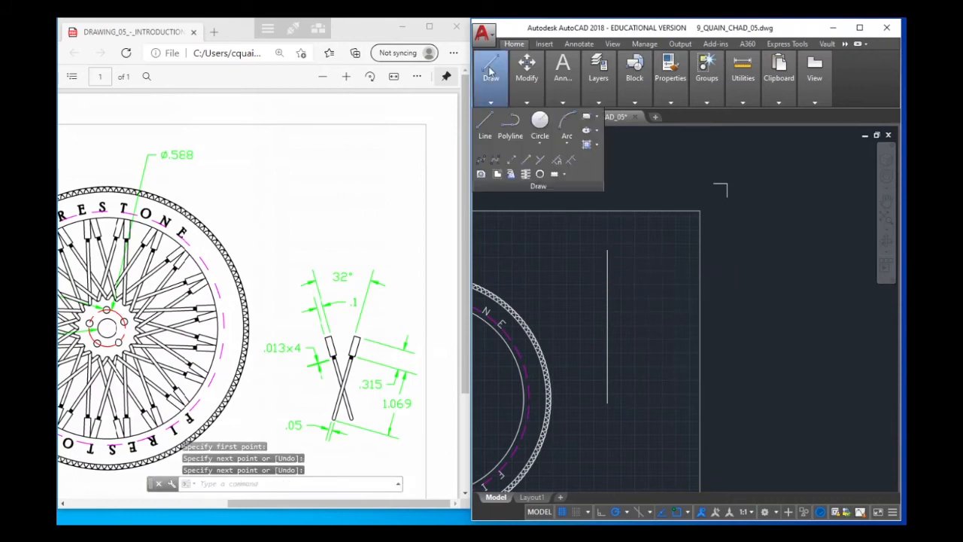
{"action": "left_click", "coordinate": [485, 127]}
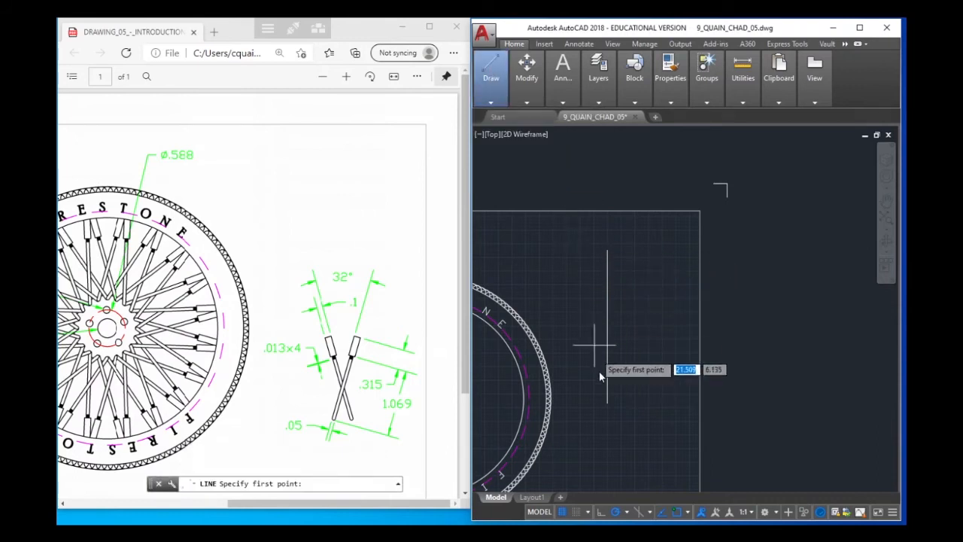
{"action": "left_click", "coordinate": [608, 404]}
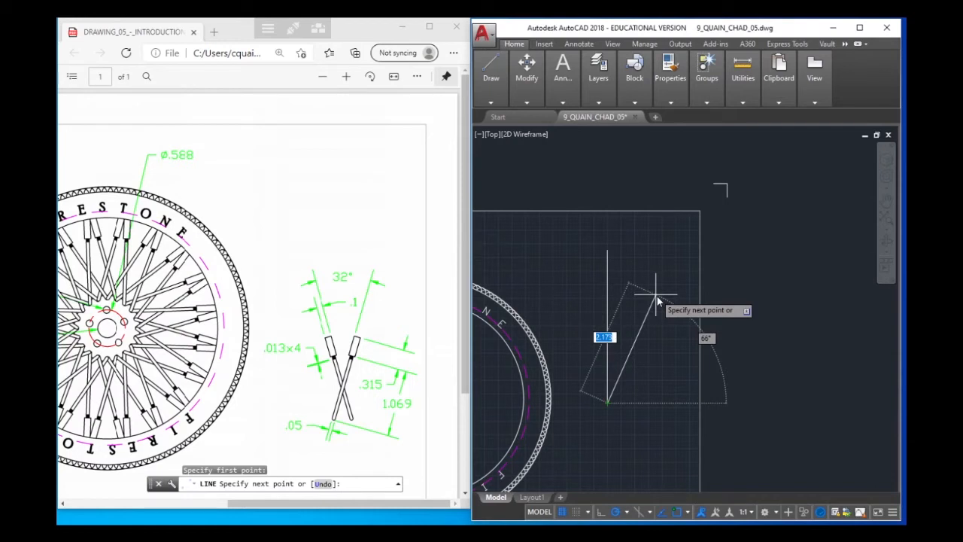
{"action": "type", "text": "1.069"}
{"action": "key", "text": "Tab"}
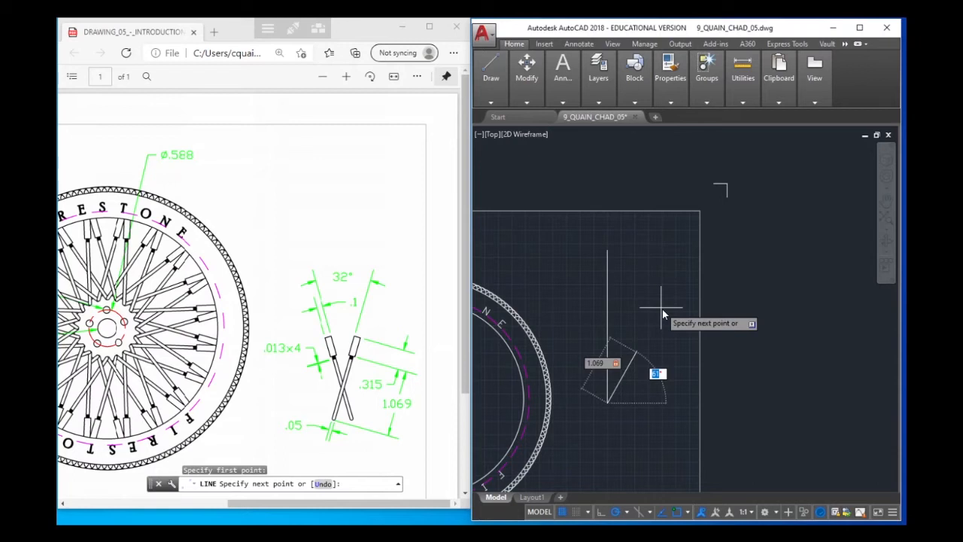
{"action": "type", "text": "1"}
{"action": "type", "text": "6"}
{"action": "key", "text": "Return"}
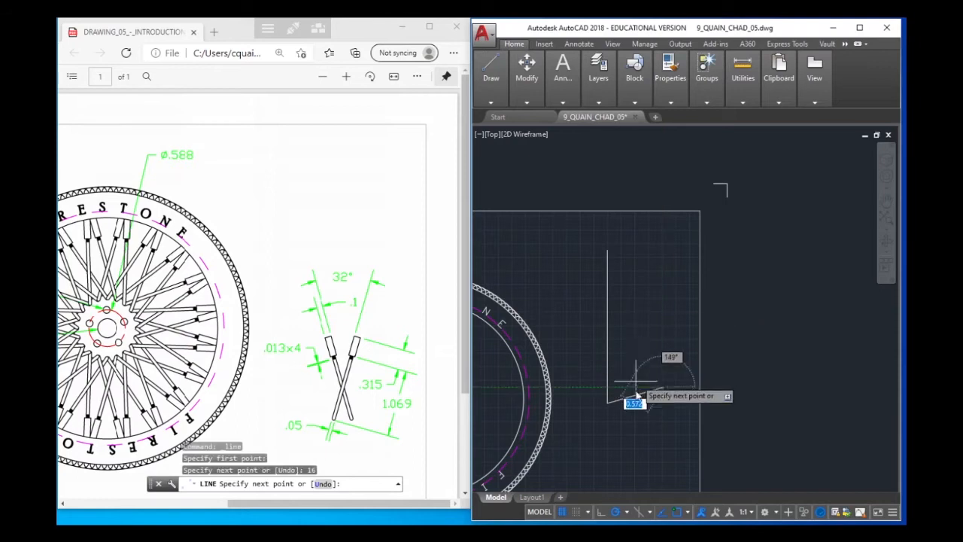
{"action": "right_click", "coordinate": [679, 406]}
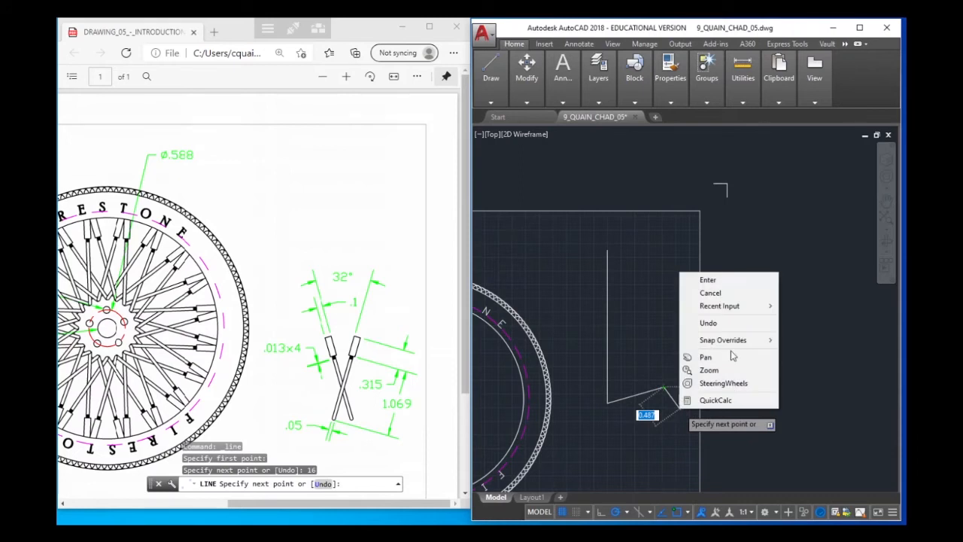
{"action": "left_click", "coordinate": [708, 280]}
{"action": "left_click", "coordinate": [732, 285]}
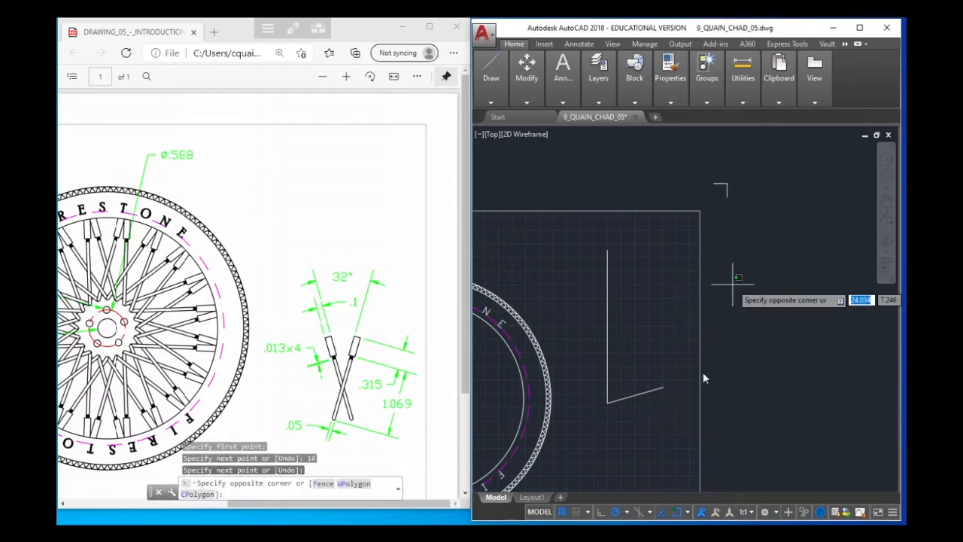
{"action": "left_click", "coordinate": [759, 338]}
Erase the short slanted line at the lower end of the vertical line
{"action": "left_click", "coordinate": [642, 399]}
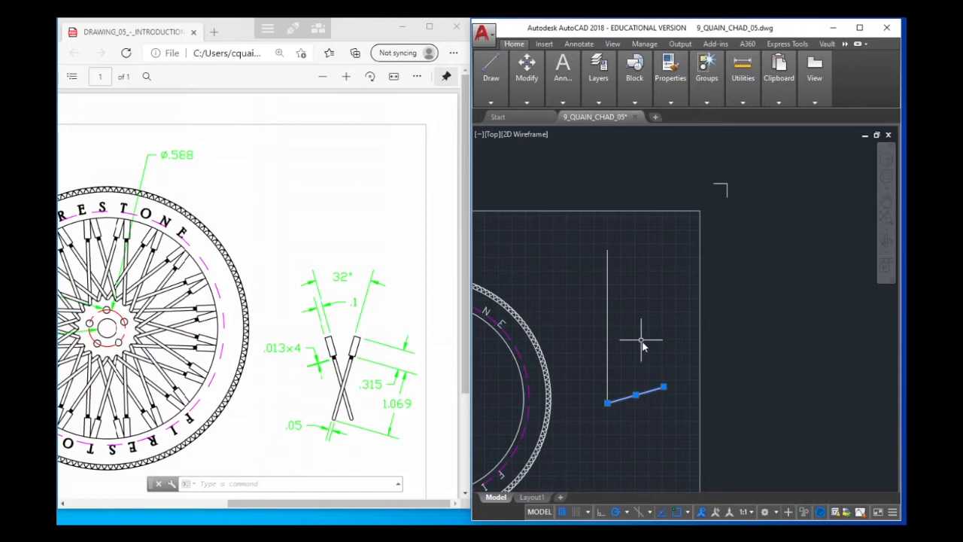
{"action": "key", "text": "Escape"}
{"action": "left_click", "coordinate": [637, 395]}
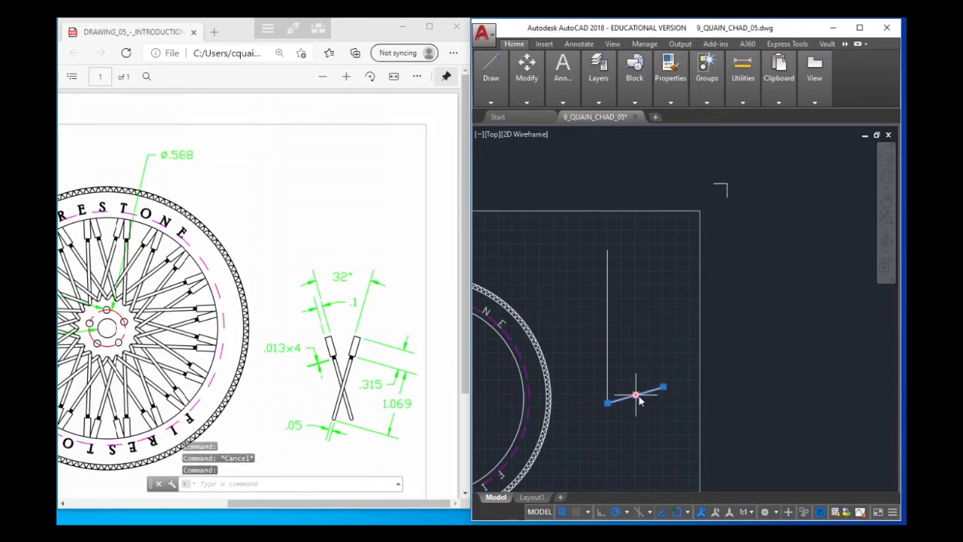
{"action": "key", "text": "Delete"}
Begin a new line from the lower end of the vertical construction line
{"action": "left_click", "coordinate": [490, 71]}
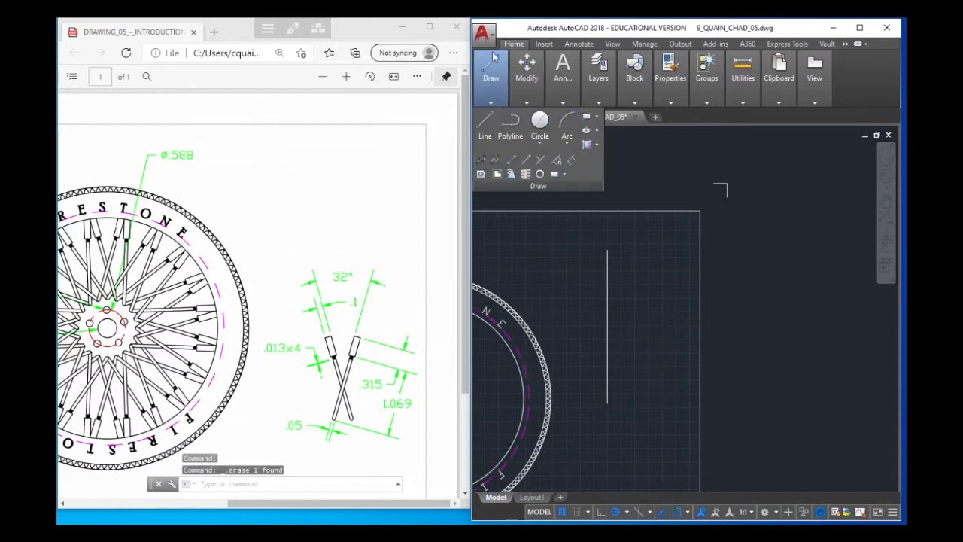
{"action": "left_click", "coordinate": [479, 128]}
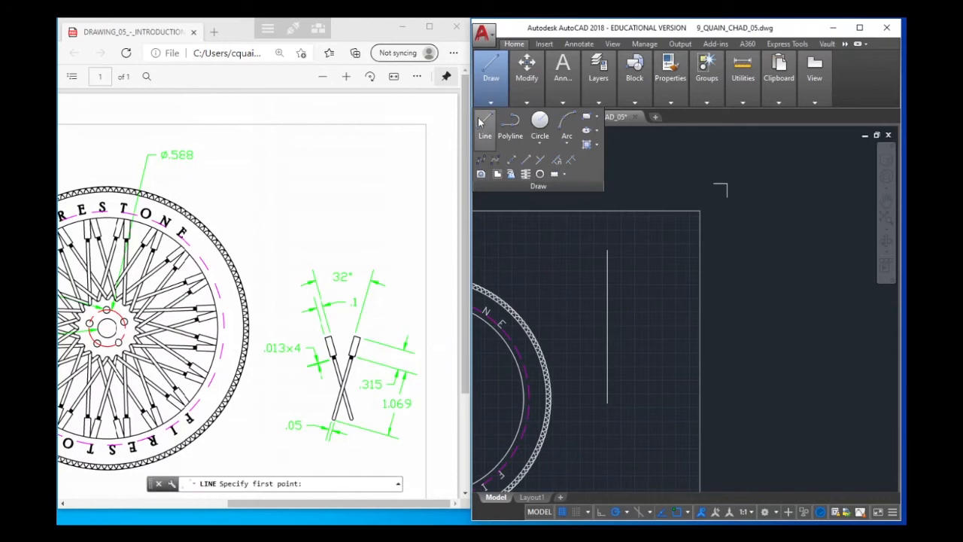
{"action": "left_click", "coordinate": [610, 404]}
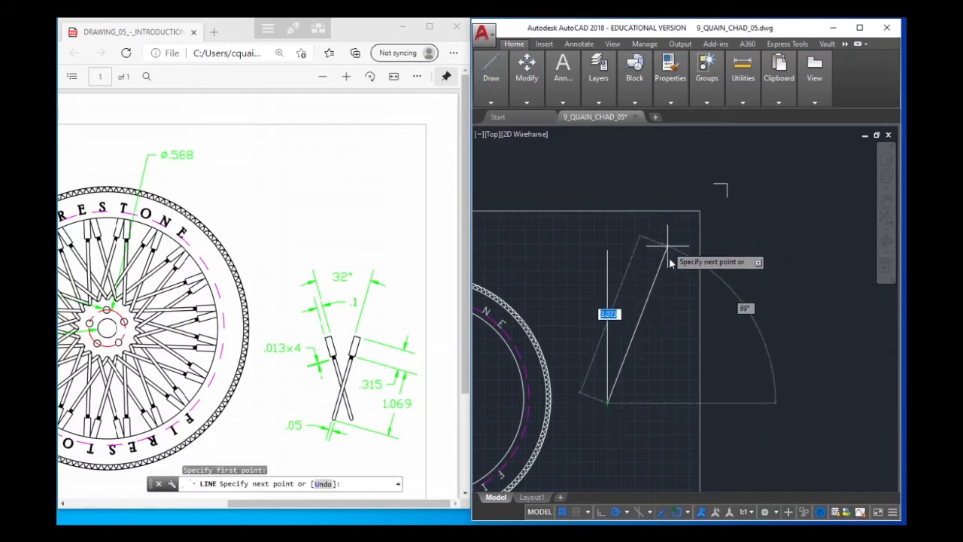
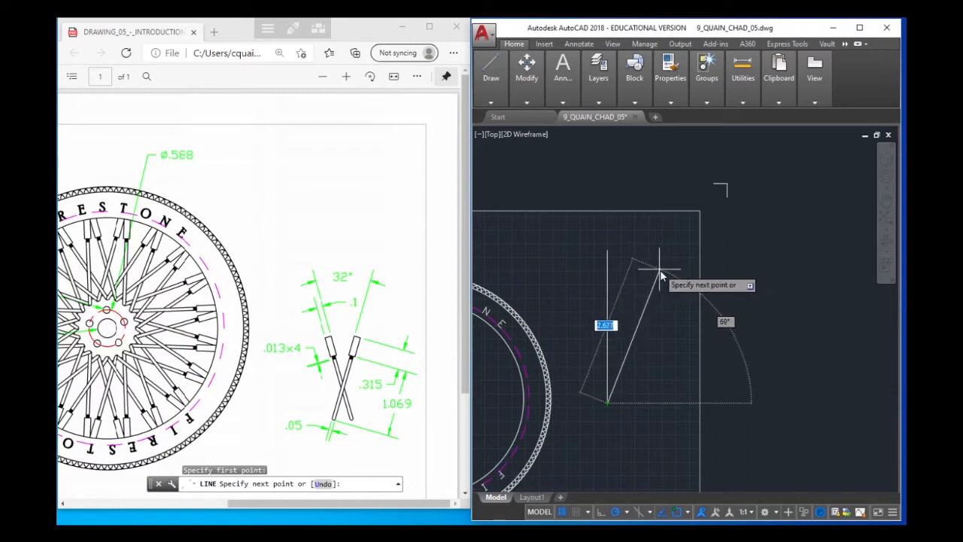
Draw a 1.069 long line at 74 degrees from the lower end of the vertical construction line
{"action": "key", "text": "BackSpace"}
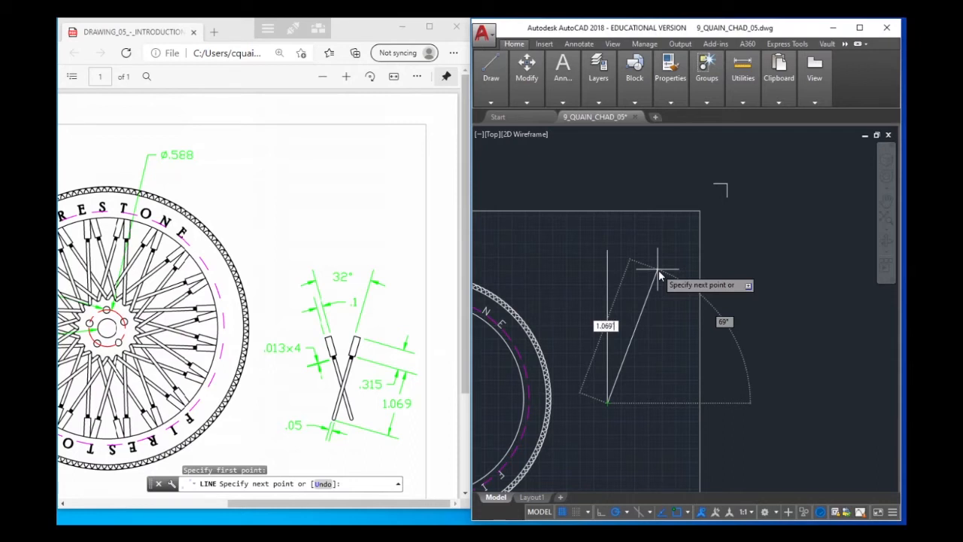
{"action": "key", "text": "Tab"}
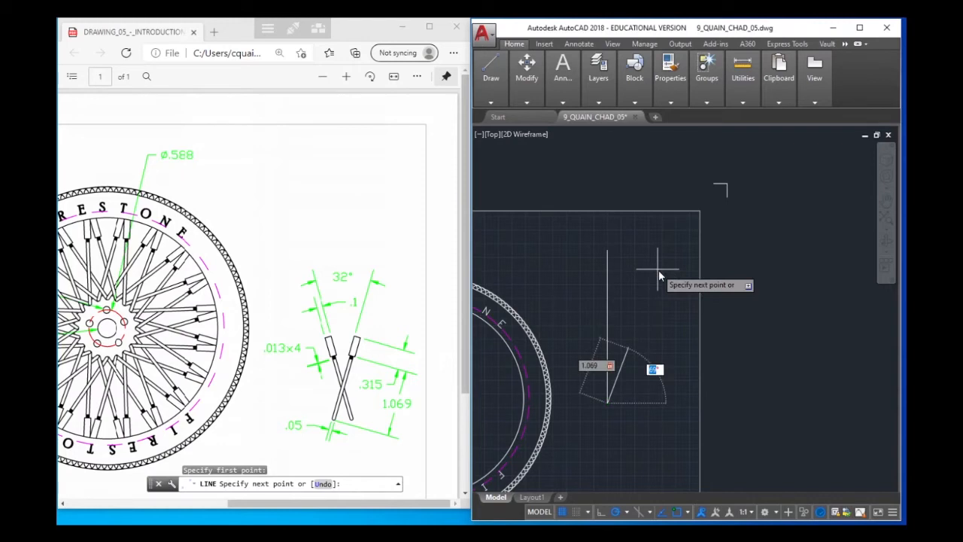
{"action": "type", "text": "74"}
{"action": "key", "text": "Return"}
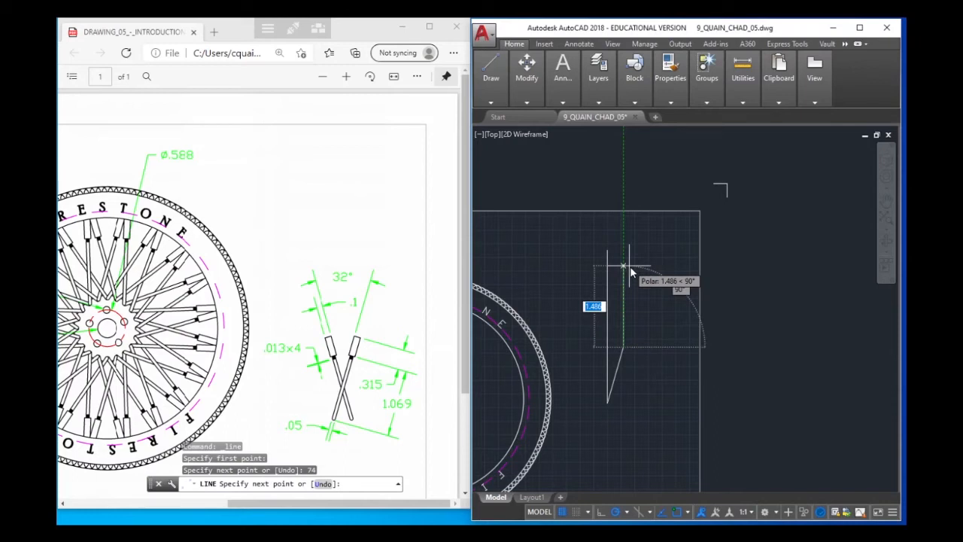
Continue the slanted line with a 0.315 long segment at 74 degrees and finish the line
{"action": "type", "text": "."}
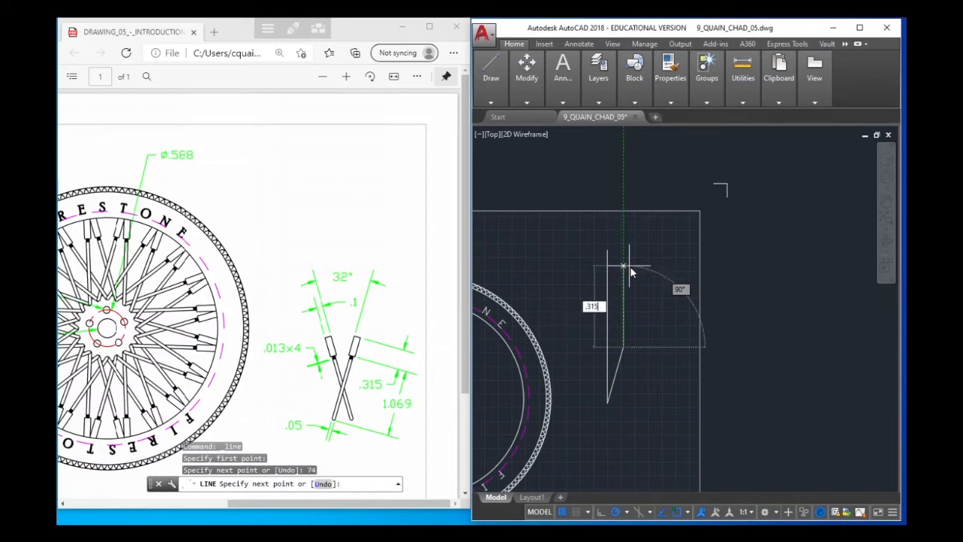
{"action": "type", "text": "315"}
{"action": "key", "text": "Tab"}
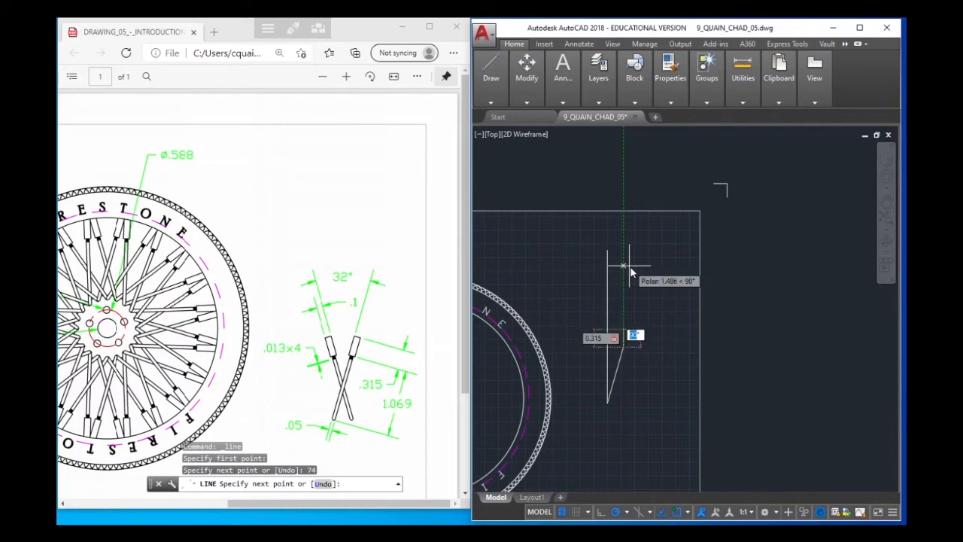
{"action": "type", "text": "74"}
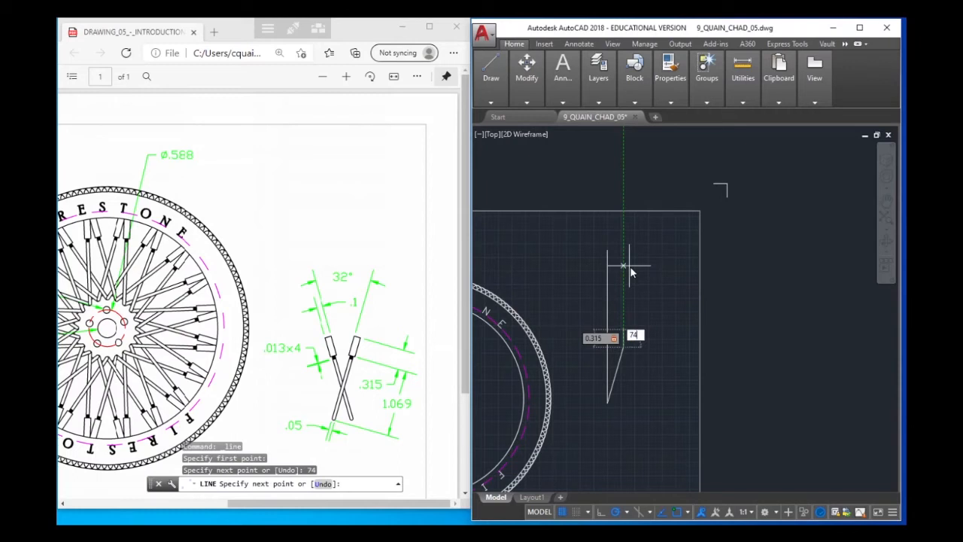
{"action": "key", "text": "Return"}
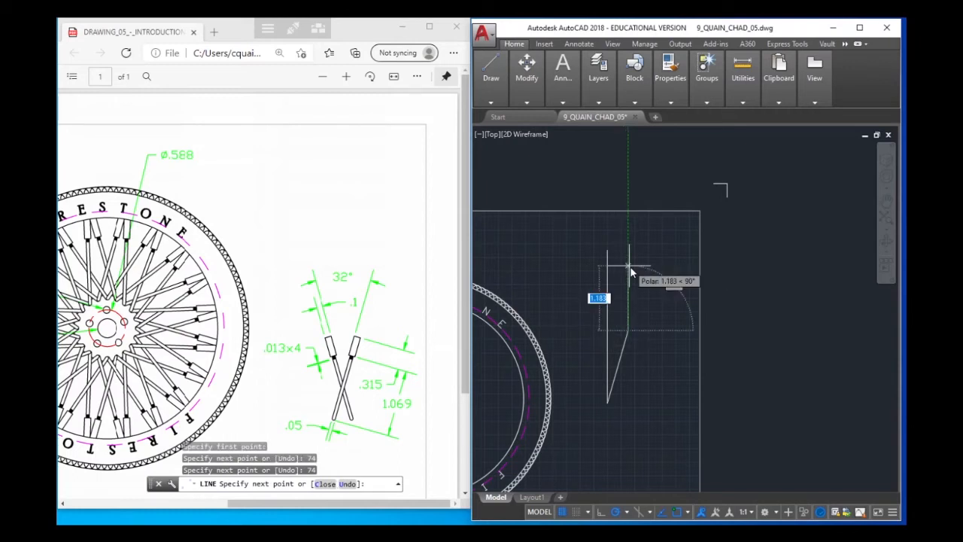
{"action": "right_click", "coordinate": [654, 284]}
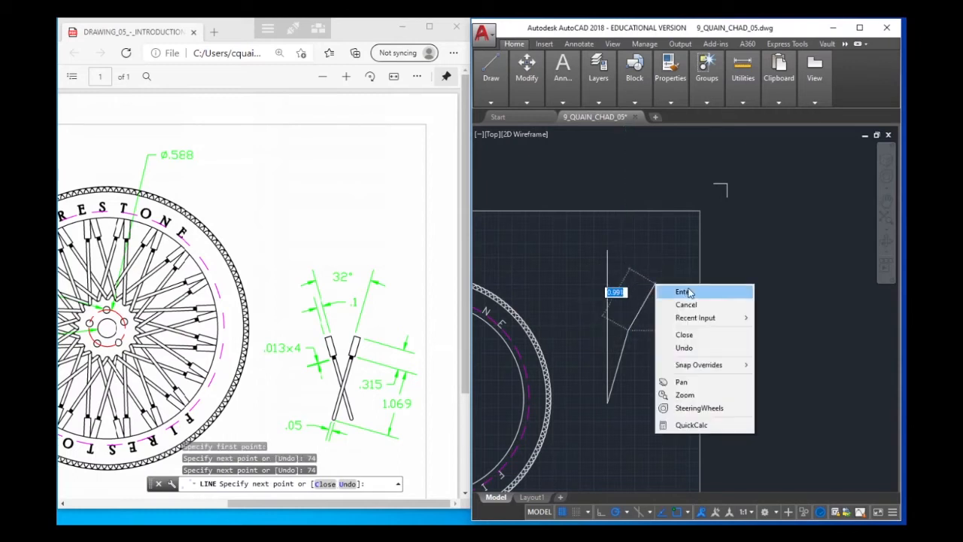
{"action": "left_click", "coordinate": [685, 289]}
Try to draw a short line perpendicular to the slanted line from a point to its right, and erase it
{"action": "scroll", "coordinate": [649, 348], "scroll_direction": "up", "scroll_amount": 3}
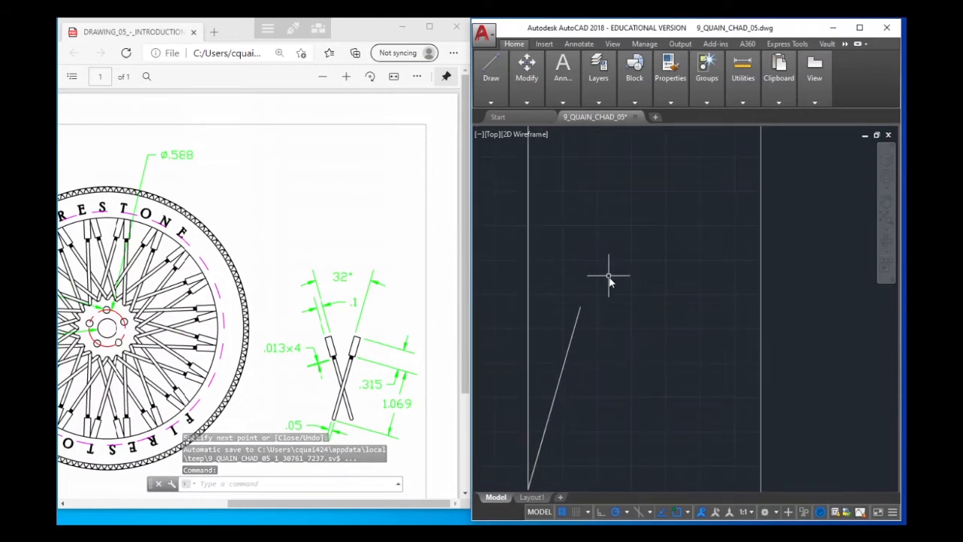
{"action": "scroll", "coordinate": [621, 255], "scroll_direction": "down", "scroll_amount": 2}
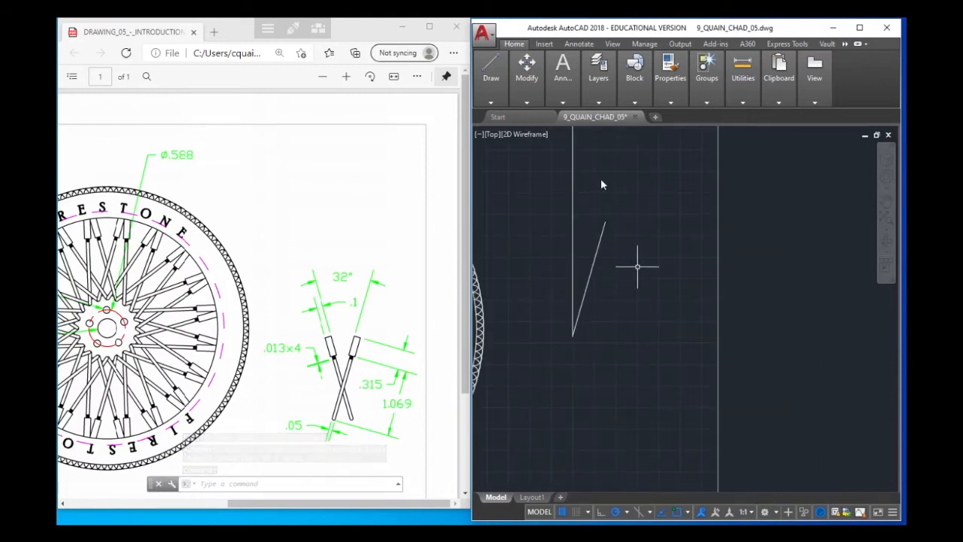
{"action": "left_click", "coordinate": [493, 76]}
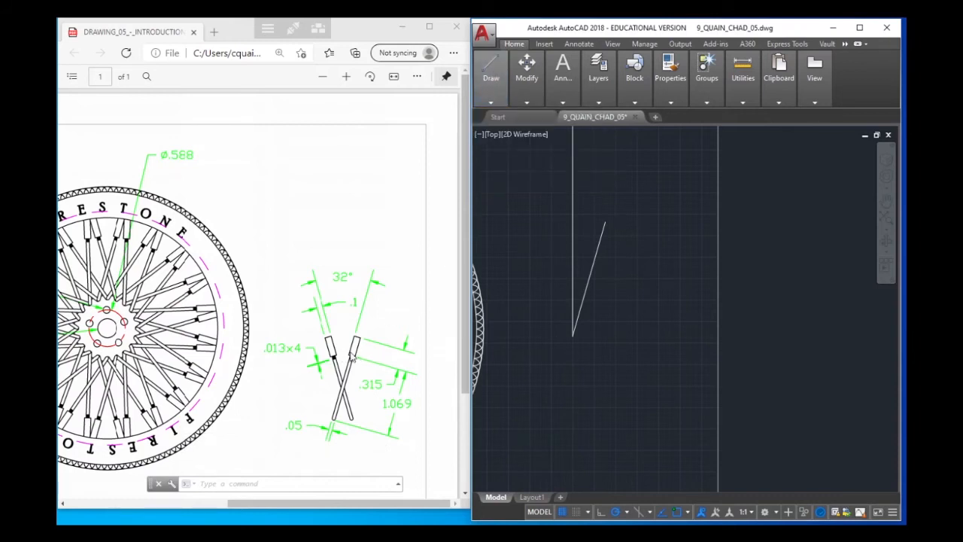
{"action": "scroll", "coordinate": [358, 358], "scroll_direction": "down", "scroll_amount": 3}
{"action": "scroll", "coordinate": [365, 358], "scroll_direction": "up", "scroll_amount": 3}
{"action": "mouse_move", "coordinate": [506, 79]}
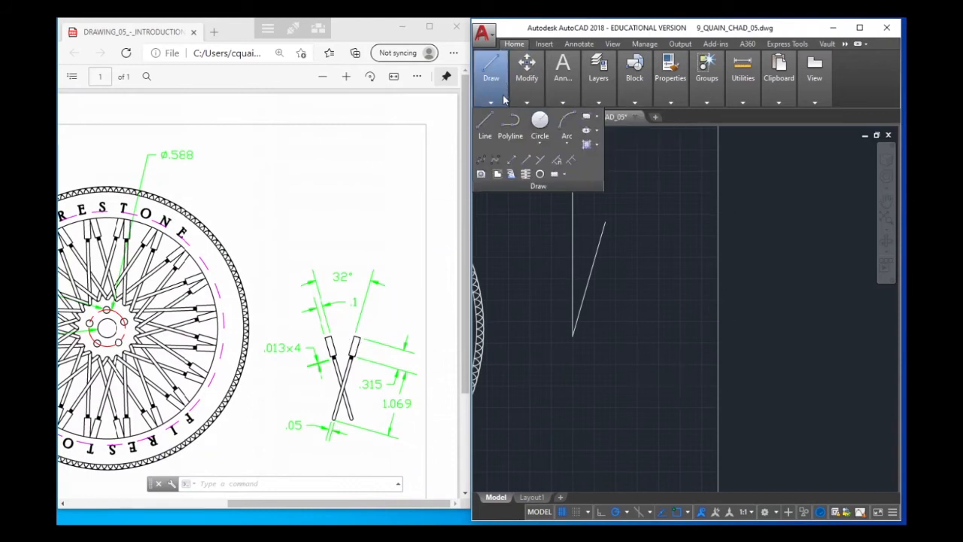
{"action": "left_click", "coordinate": [487, 121]}
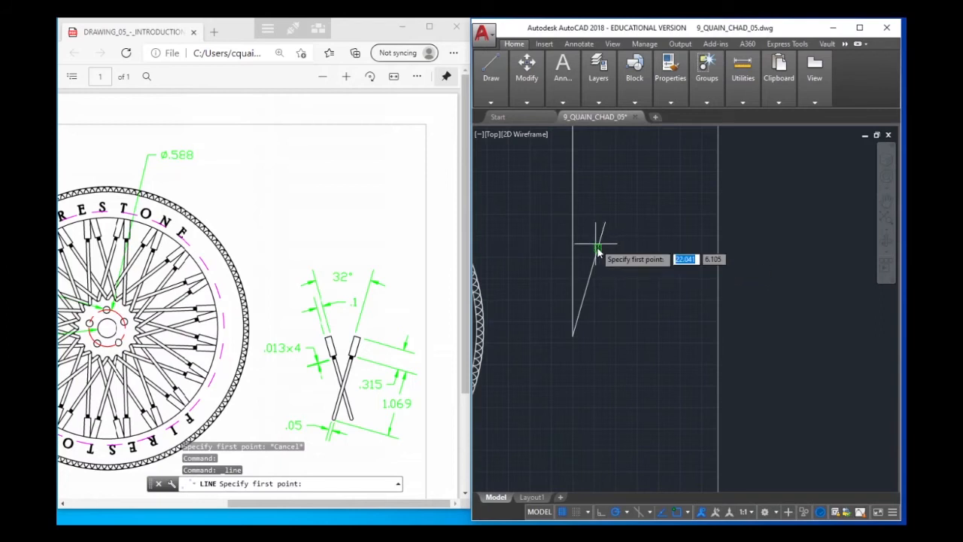
{"action": "left_click", "coordinate": [649, 260]}
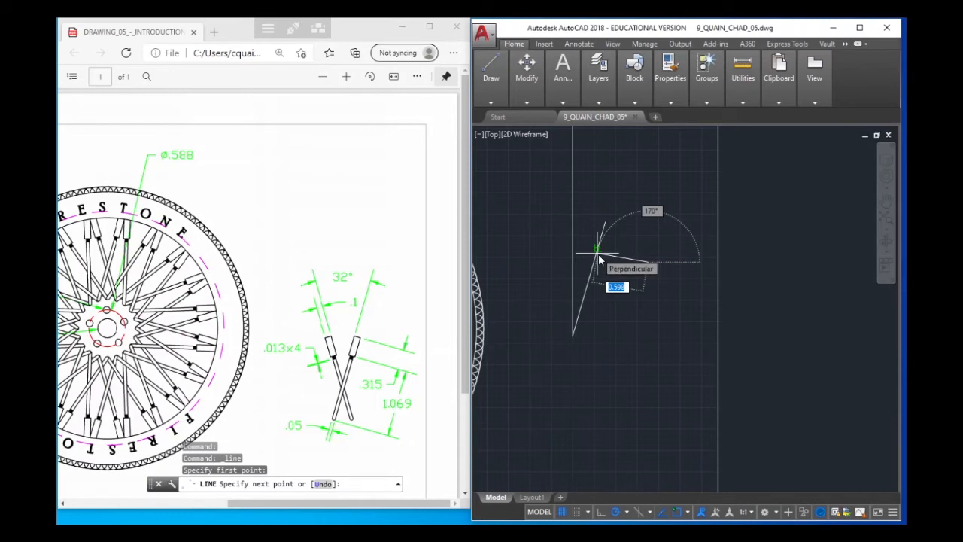
{"action": "left_click", "coordinate": [599, 258]}
{"action": "right_click", "coordinate": [679, 246]}
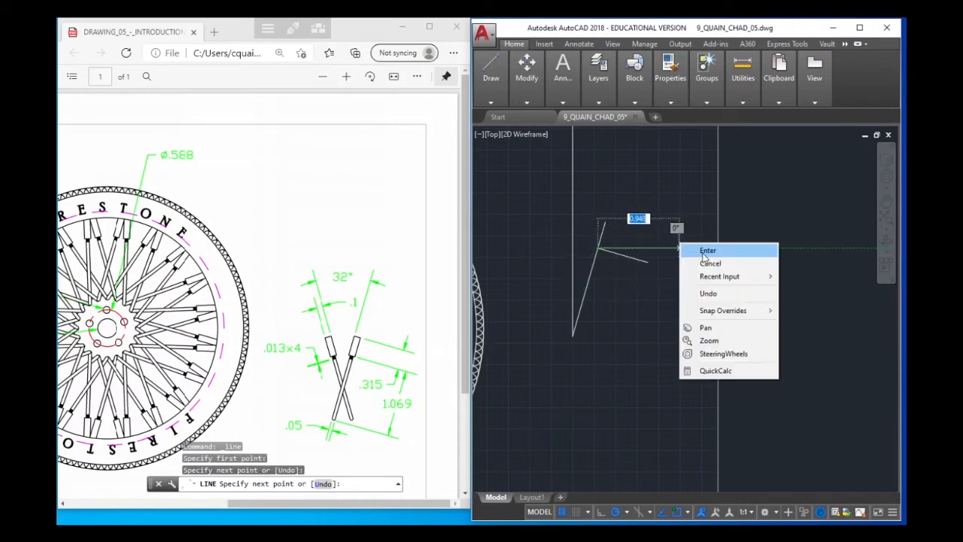
{"action": "left_click", "coordinate": [707, 252]}
{"action": "left_click", "coordinate": [622, 259]}
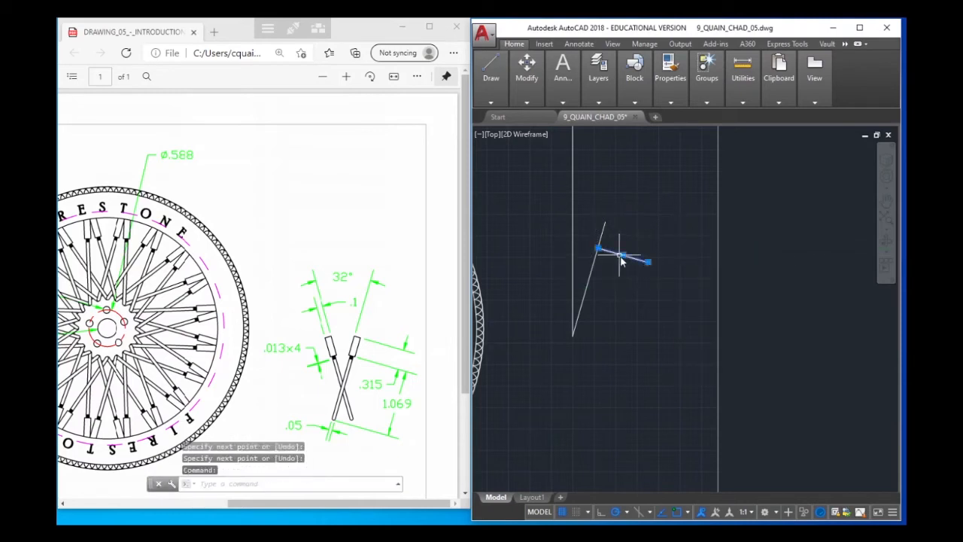
{"action": "key", "text": "Delete"}
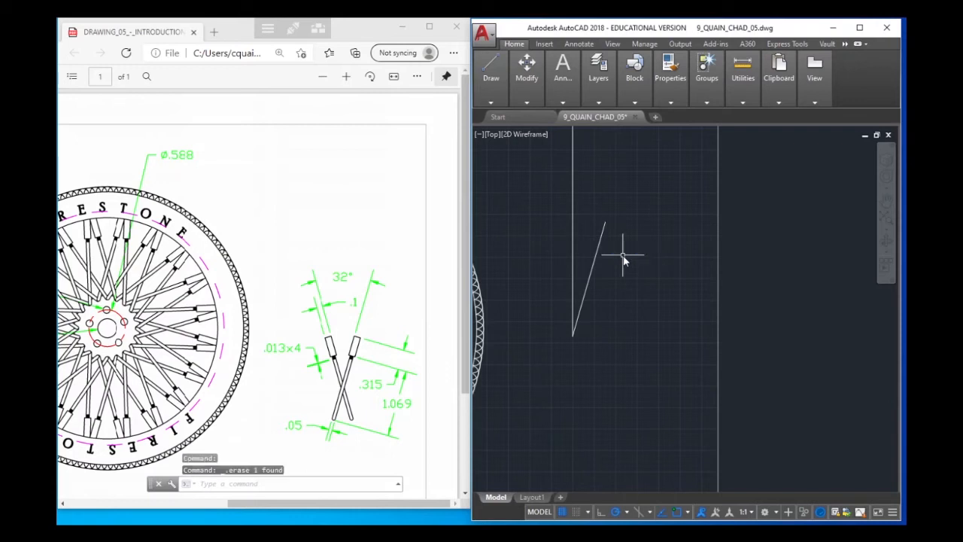
Draw a line about 0.6 long from a point right of the slanted line, ending perpendicular on its 1.069 segment
{"action": "left_click", "coordinate": [496, 78]}
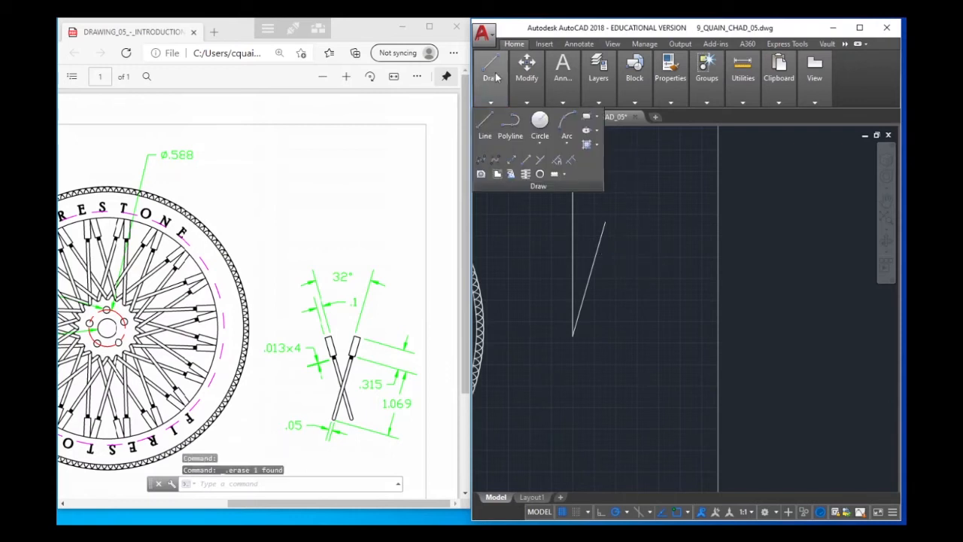
{"action": "left_click", "coordinate": [484, 124]}
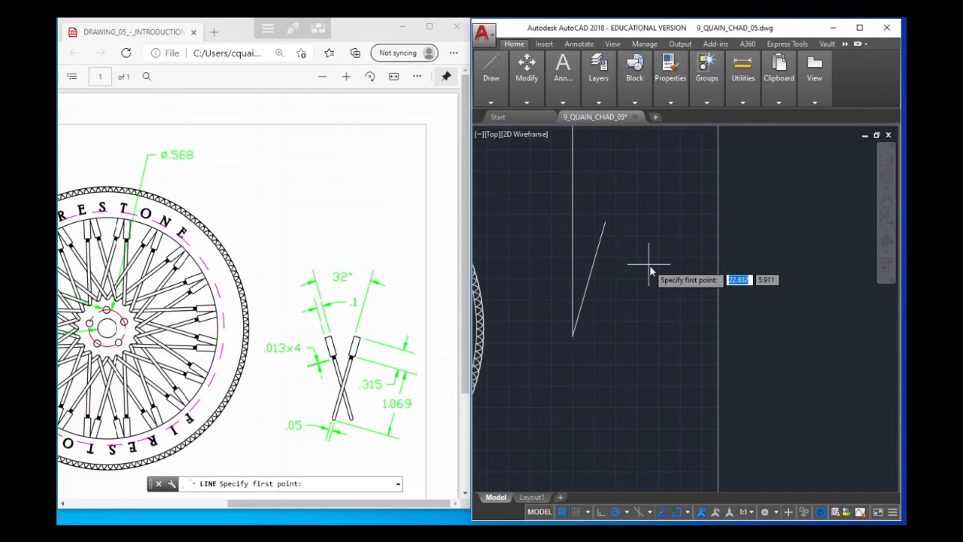
{"action": "left_click", "coordinate": [648, 263]}
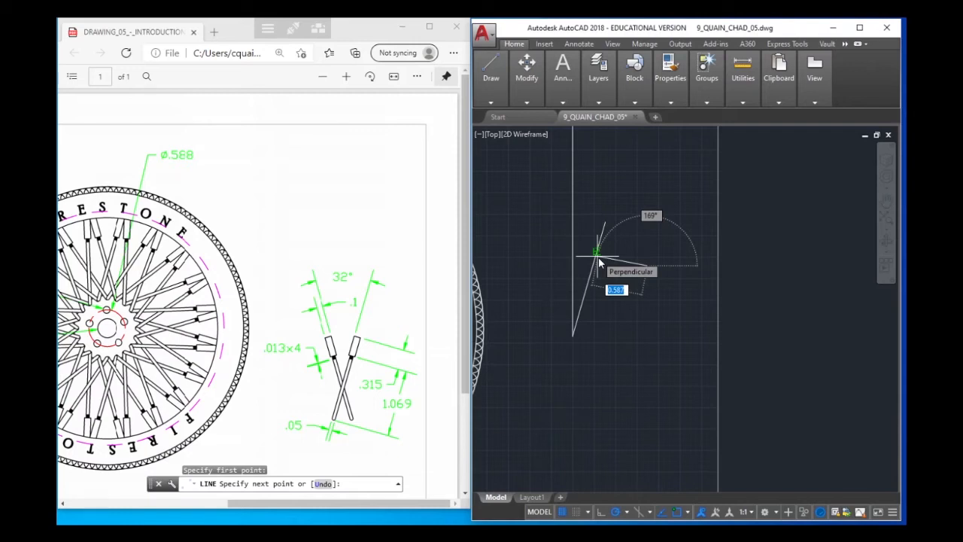
{"action": "left_click", "coordinate": [598, 257]}
{"action": "right_click", "coordinate": [673, 238]}
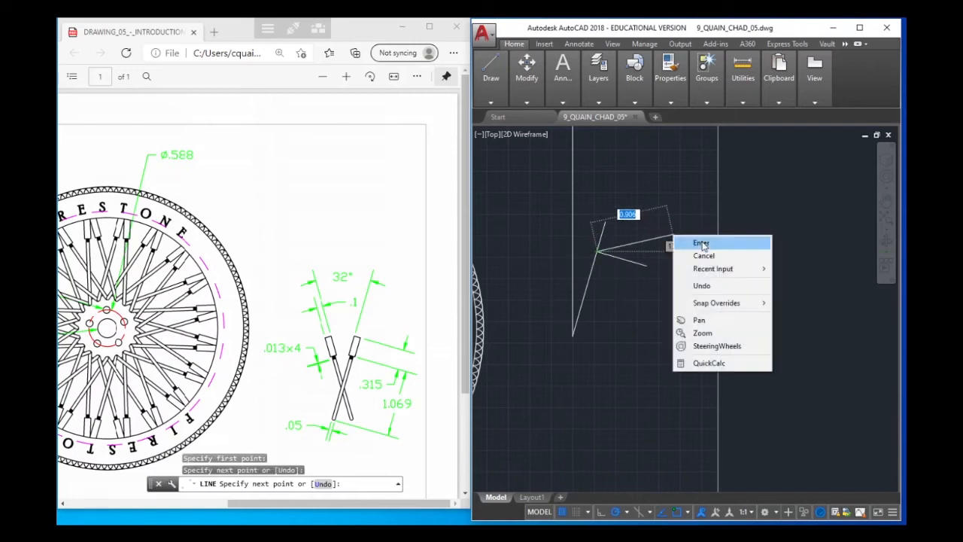
{"action": "left_click", "coordinate": [701, 243]}
Move the perpendicular line by its midpoint onto the upper end of the slanted line
{"action": "left_click", "coordinate": [623, 259]}
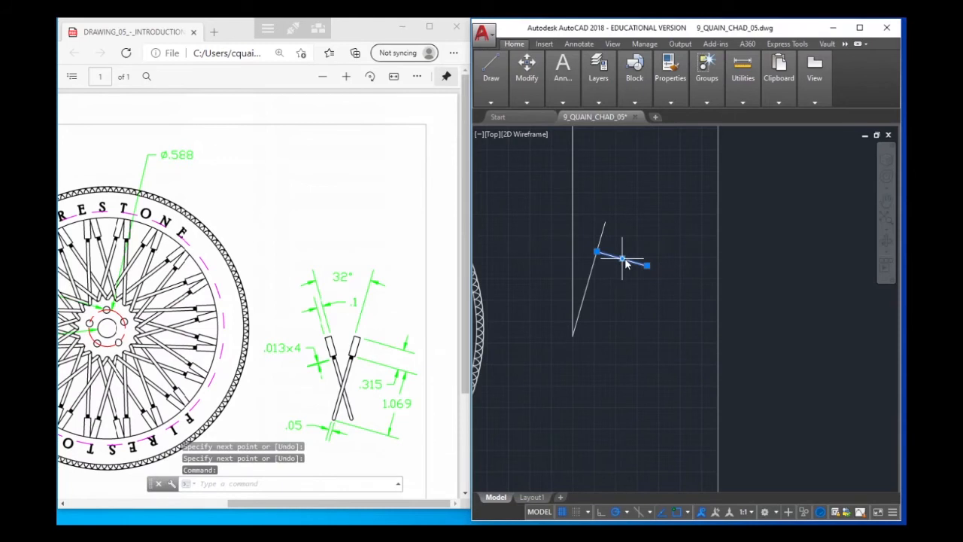
{"action": "left_click", "coordinate": [623, 259]}
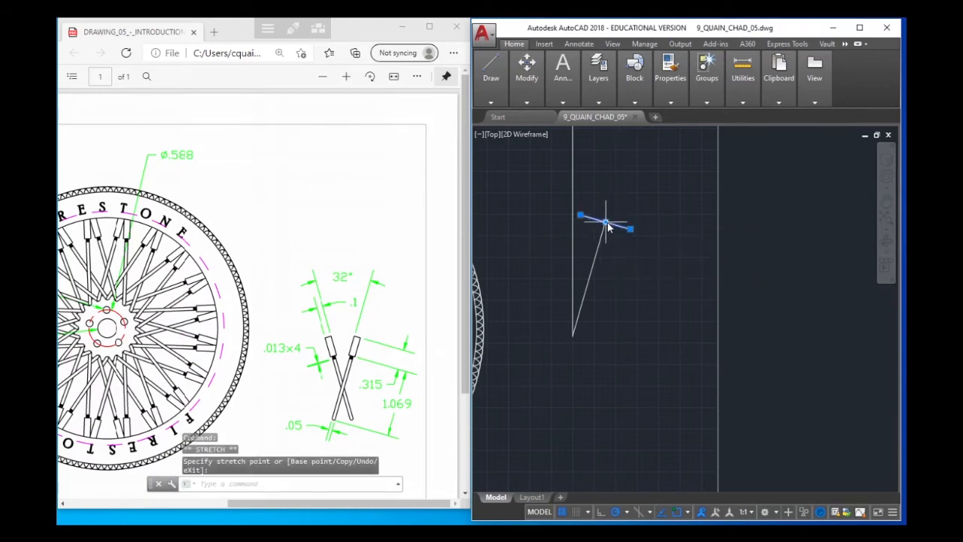
{"action": "left_click", "coordinate": [606, 223]}
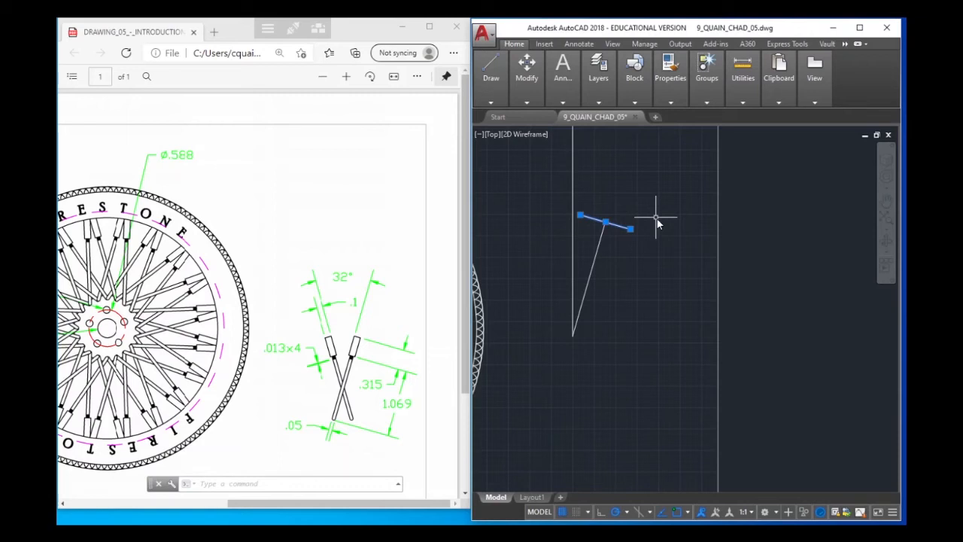
Try to move the cross line by its midpoint to the junction of the two slanted segments, and undo it
{"action": "key", "text": "ctrl+v"}
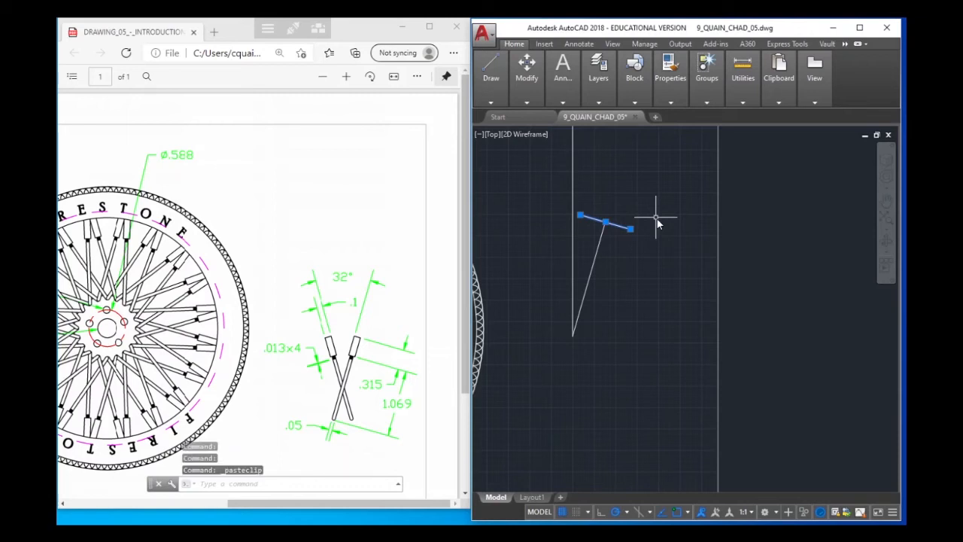
{"action": "left_click", "coordinate": [606, 222]}
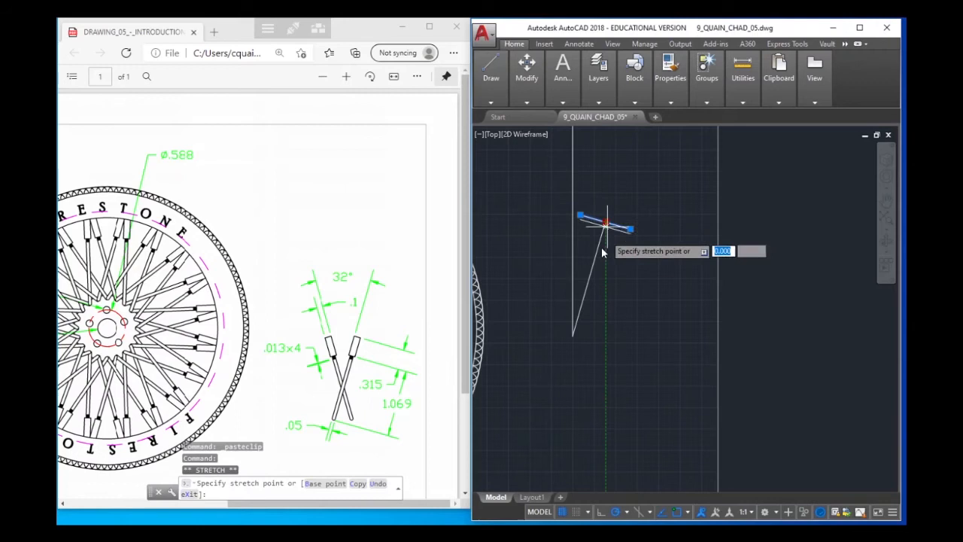
{"action": "left_click", "coordinate": [598, 248]}
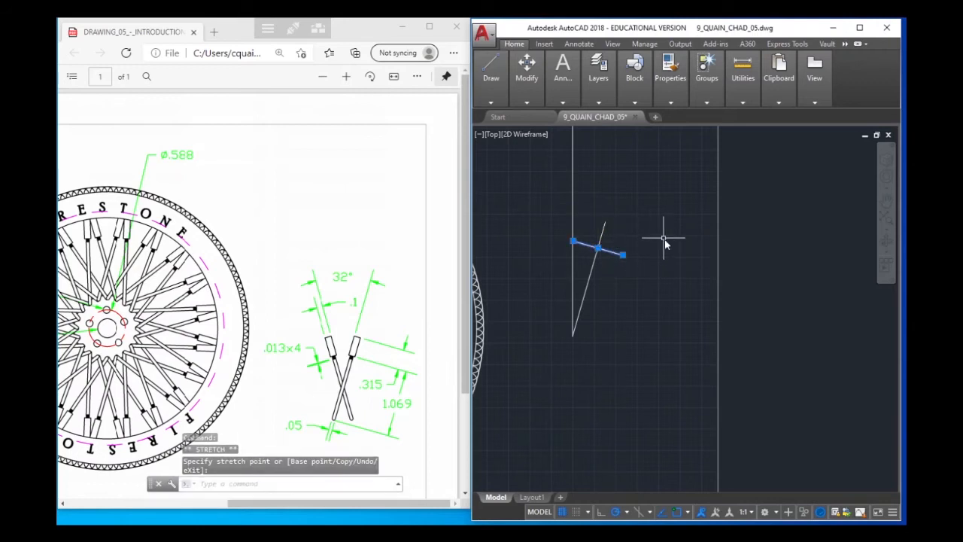
{"action": "key", "text": "ctrl+z"}
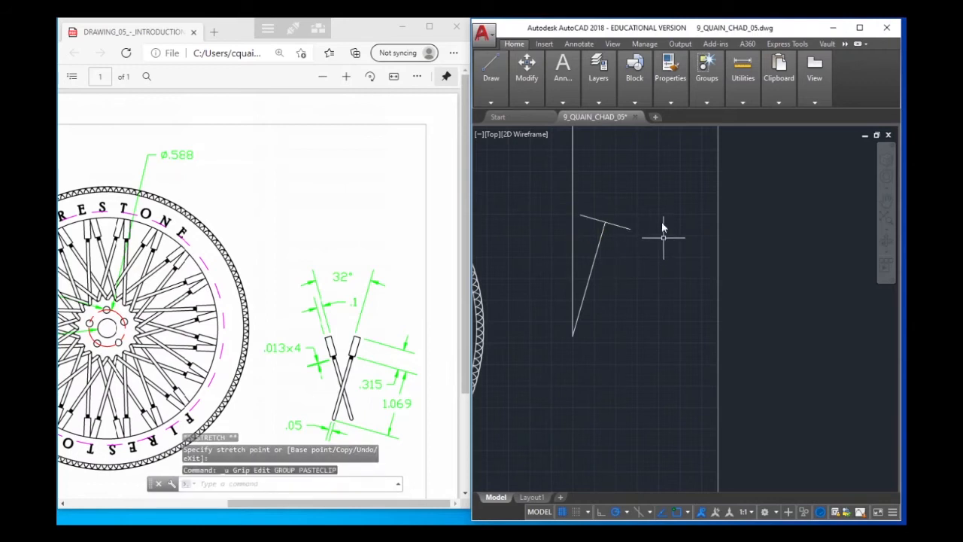
Copy the cross line at the slanted line's upper end and paste the duplicate in the empty area to its right
{"action": "left_click", "coordinate": [613, 225]}
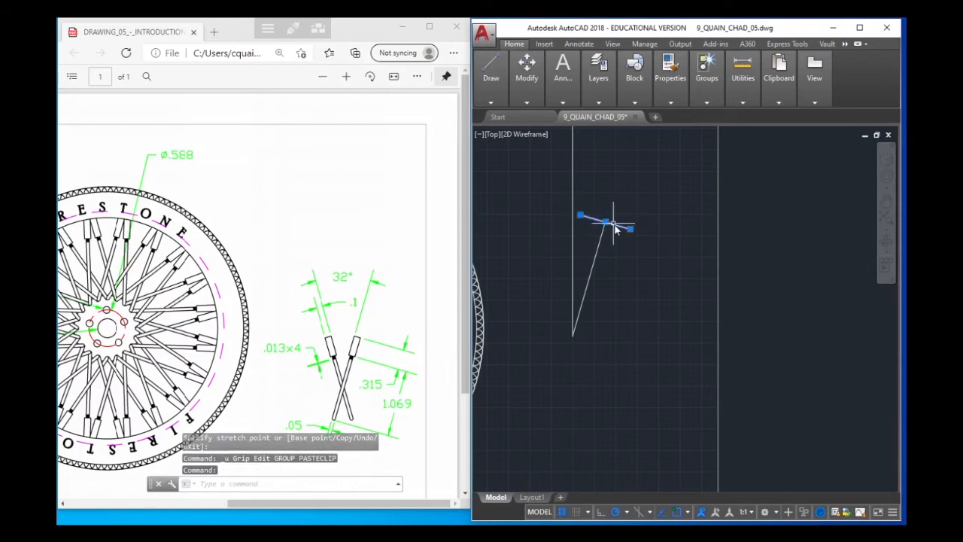
{"action": "right_click", "coordinate": [615, 226]}
{"action": "key", "text": "ctrl+c"}
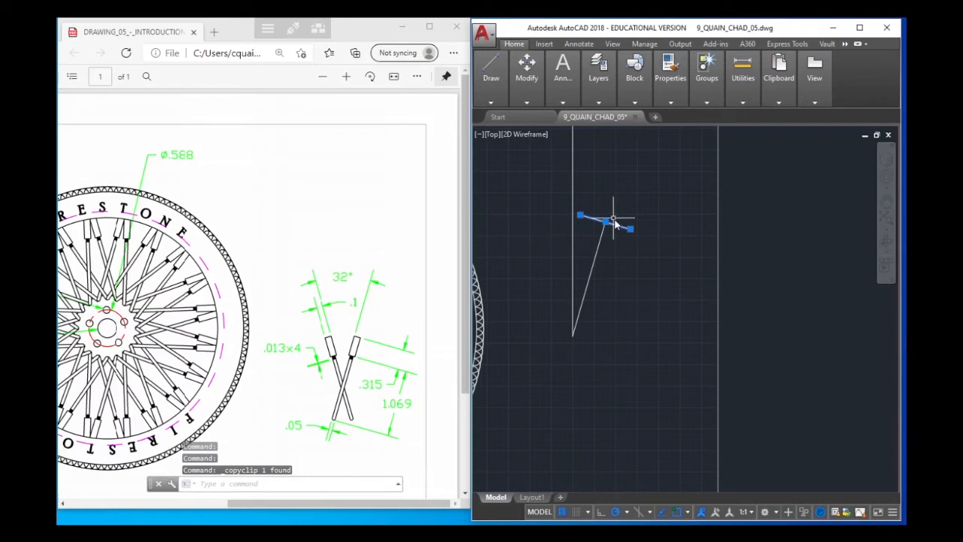
{"action": "key", "text": "ctrl+v"}
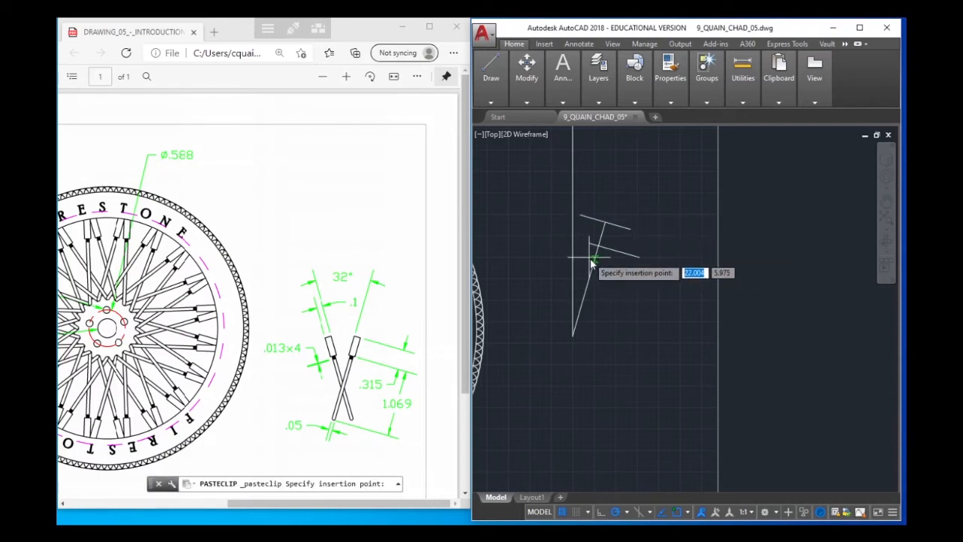
{"action": "left_click", "coordinate": [628, 271]}
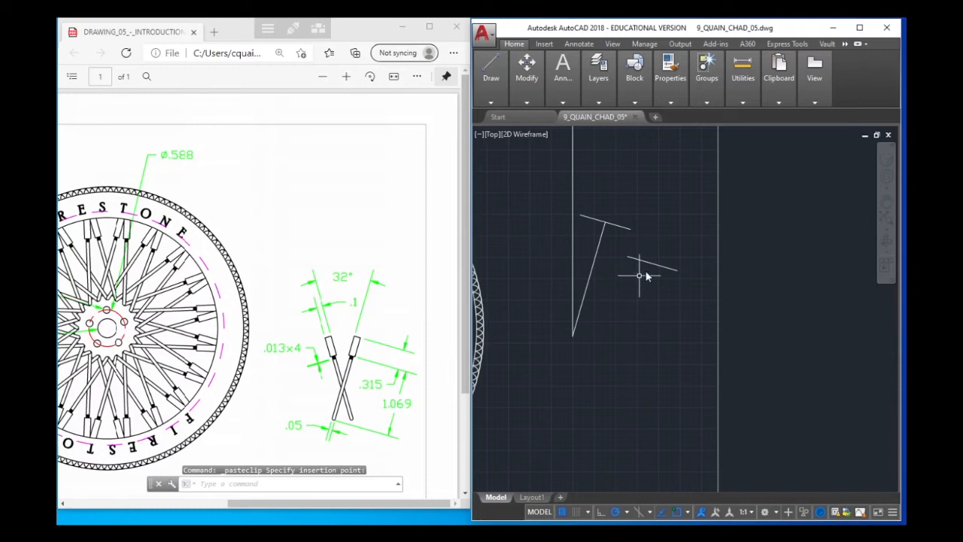
Move the duplicate cross line by its midpoint onto the junction of the slanted line's two segments, using an endpoint snap
{"action": "left_click", "coordinate": [659, 265]}
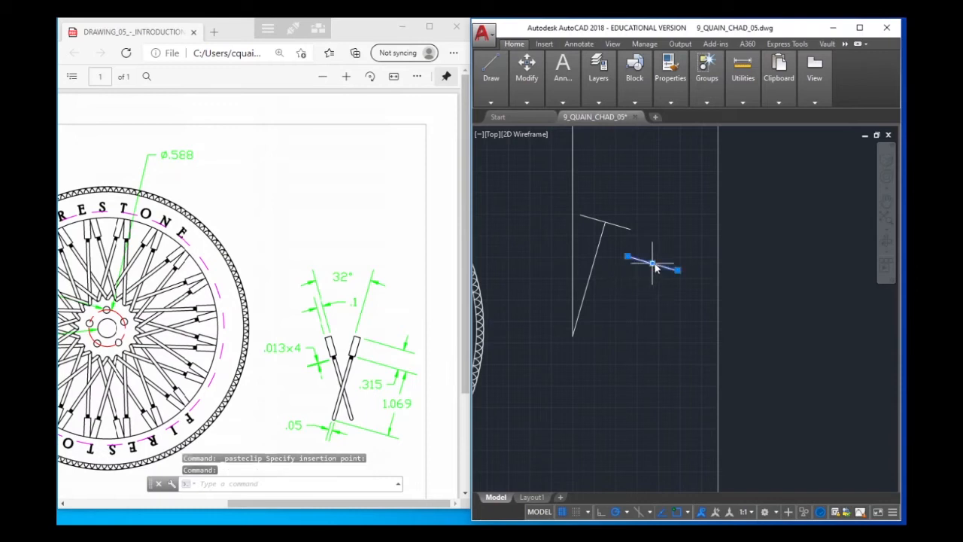
{"action": "left_click", "coordinate": [652, 264]}
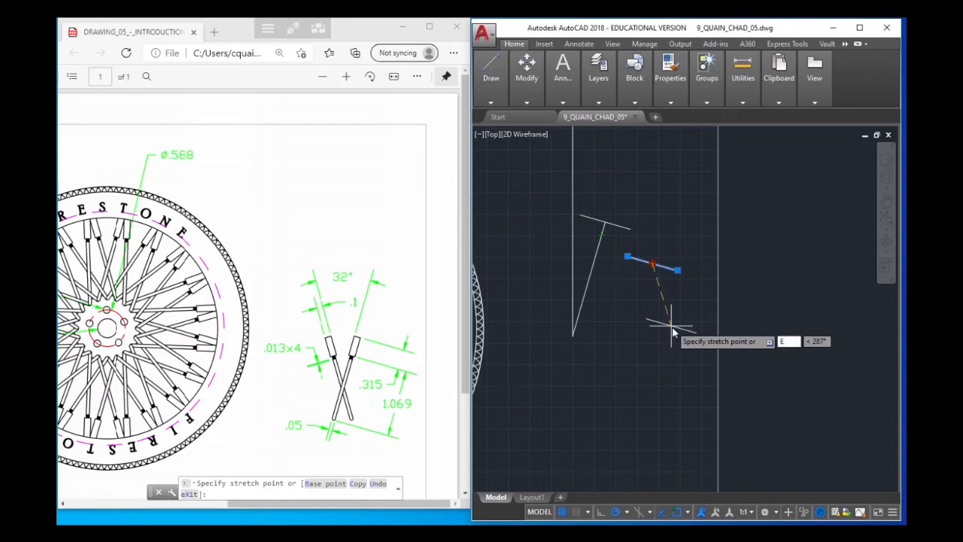
{"action": "type", "text": "D"}
{"action": "key", "text": "Return"}
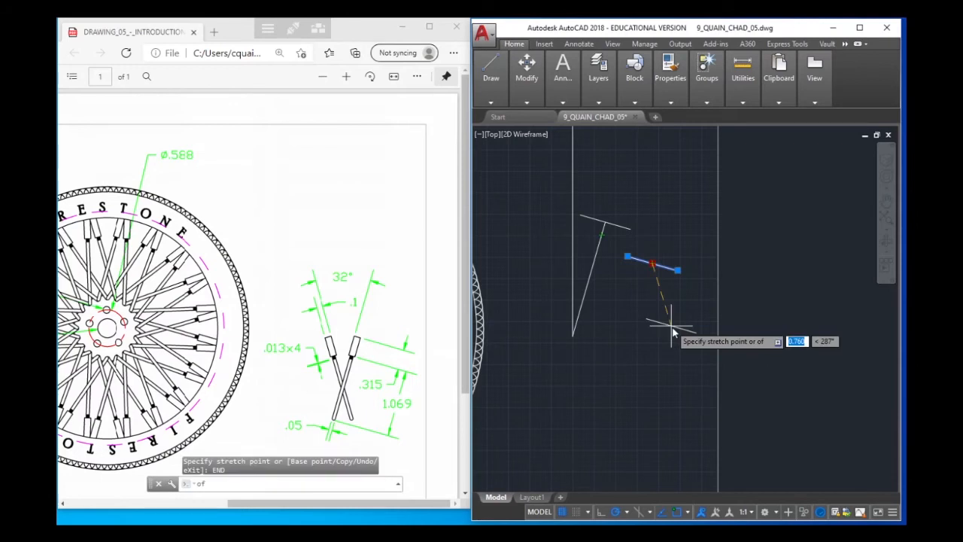
{"action": "left_click", "coordinate": [599, 249]}
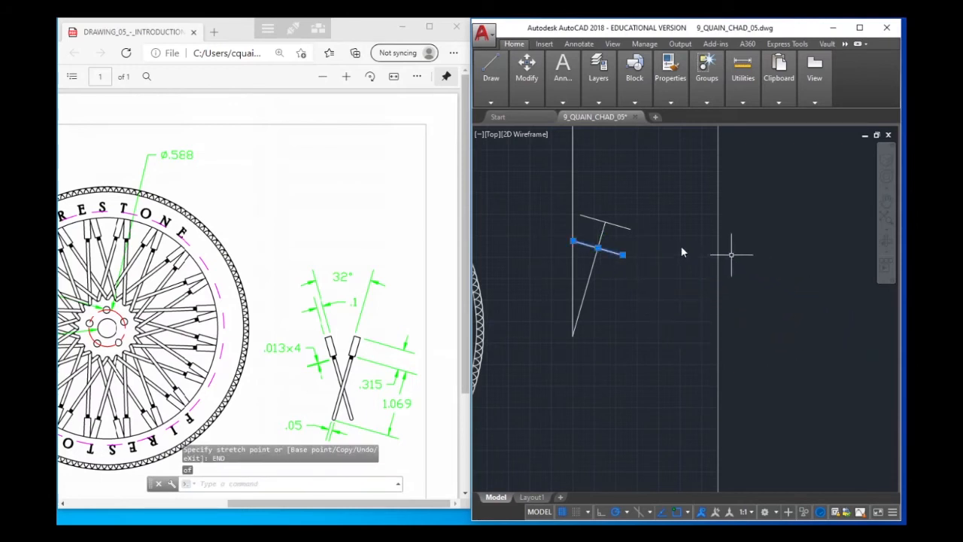
{"action": "scroll", "coordinate": [673, 258], "scroll_direction": "up", "scroll_amount": 2}
{"action": "scroll", "coordinate": [633, 268], "scroll_direction": "down", "scroll_amount": 2}
{"action": "middle_click_drag", "start_coordinate": [652, 279], "coordinate": [675, 286]}
{"action": "scroll", "coordinate": [602, 278], "scroll_direction": "up", "scroll_amount": 2}
{"action": "scroll", "coordinate": [602, 278], "scroll_direction": "up", "scroll_amount": 2}
{"action": "scroll", "coordinate": [670, 266], "scroll_direction": "down", "scroll_amount": 2}
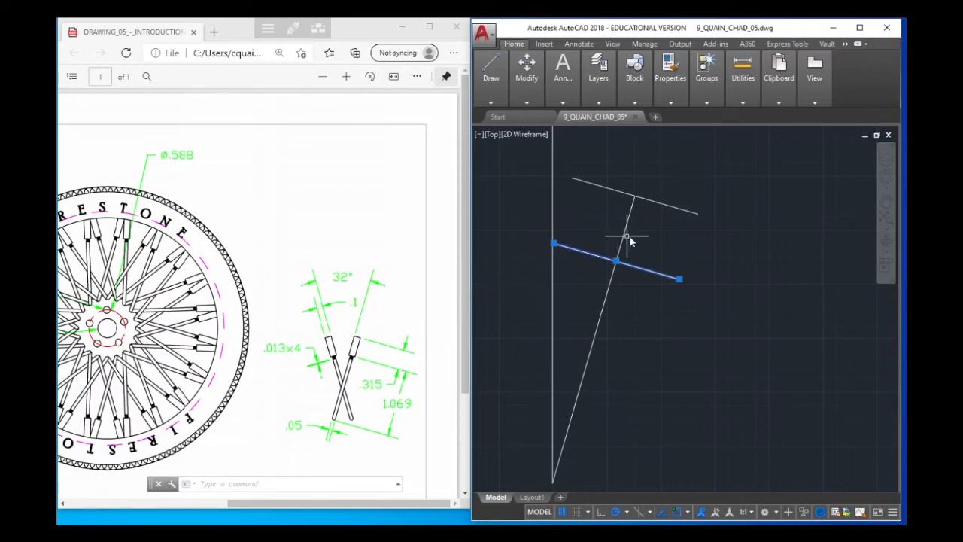
{"action": "mouse_move", "coordinate": [509, 85]}
{"action": "mouse_move", "coordinate": [593, 108]}
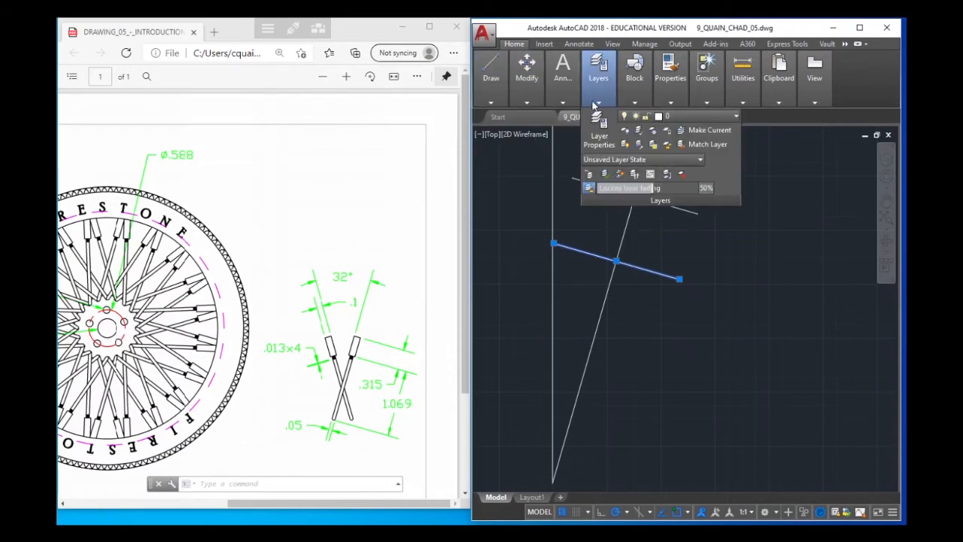
{"action": "mouse_move", "coordinate": [559, 94]}
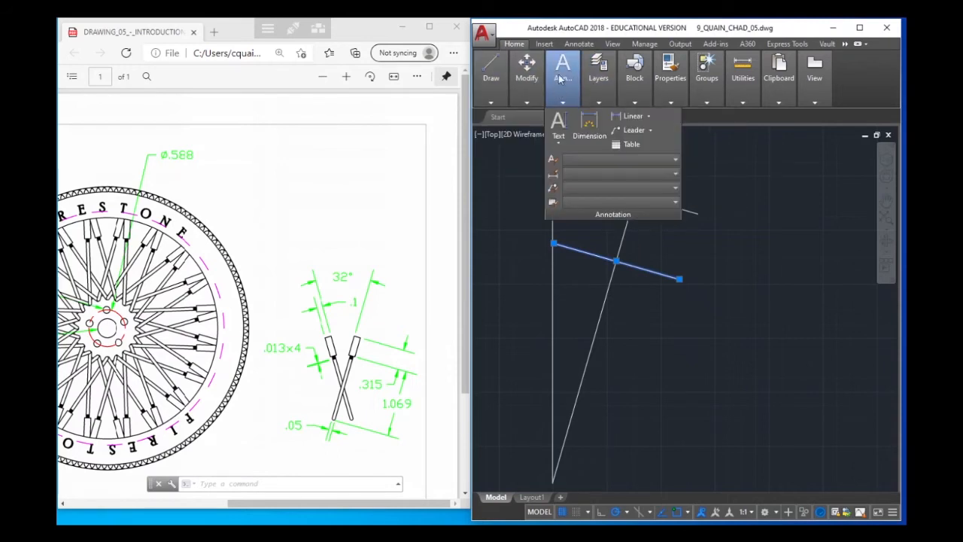
{"action": "mouse_move", "coordinate": [487, 96]}
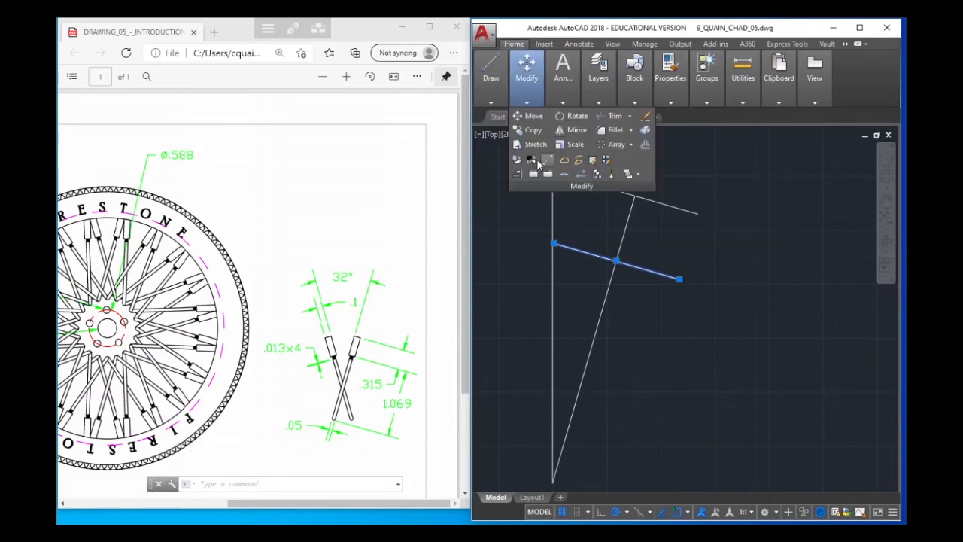
{"action": "left_click", "coordinate": [644, 145]}
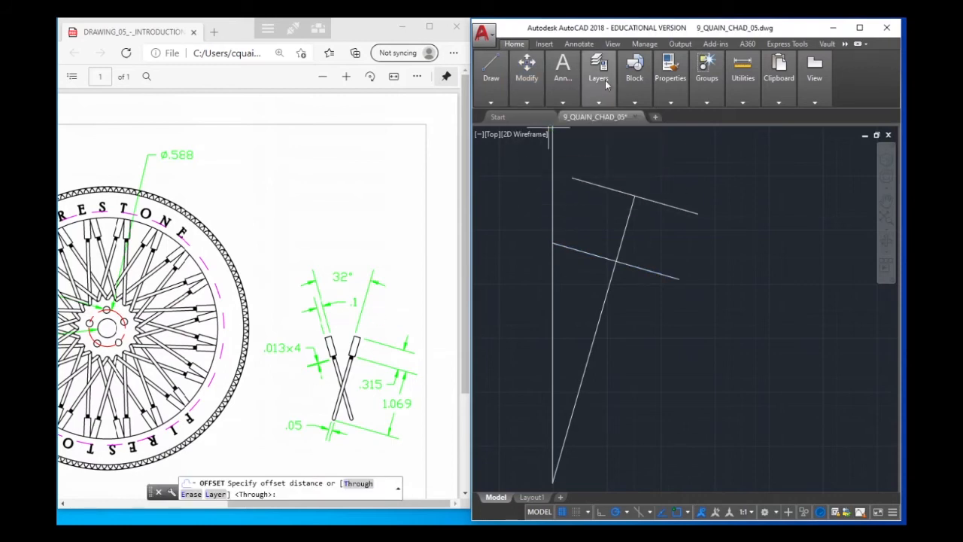
{"action": "mouse_move", "coordinate": [598, 76]}
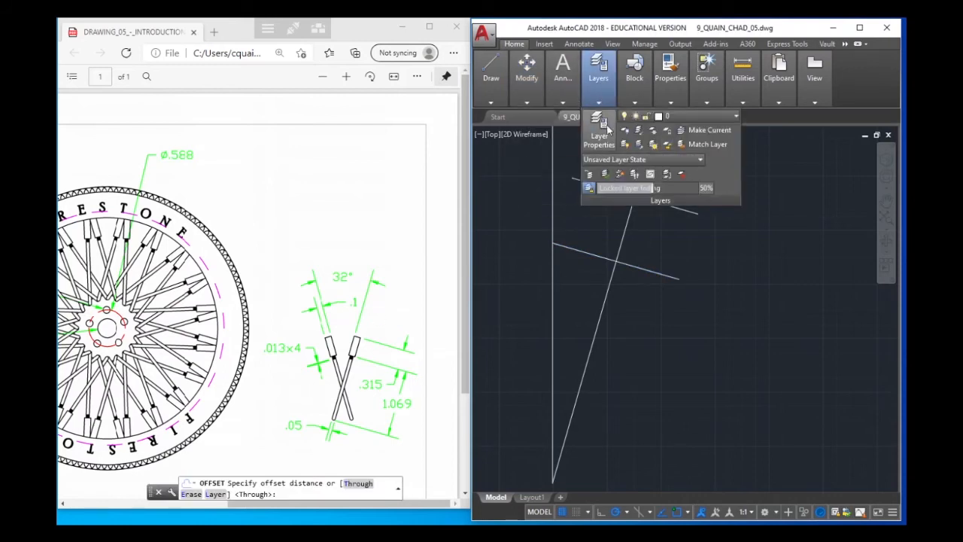
{"action": "mouse_move", "coordinate": [527, 106]}
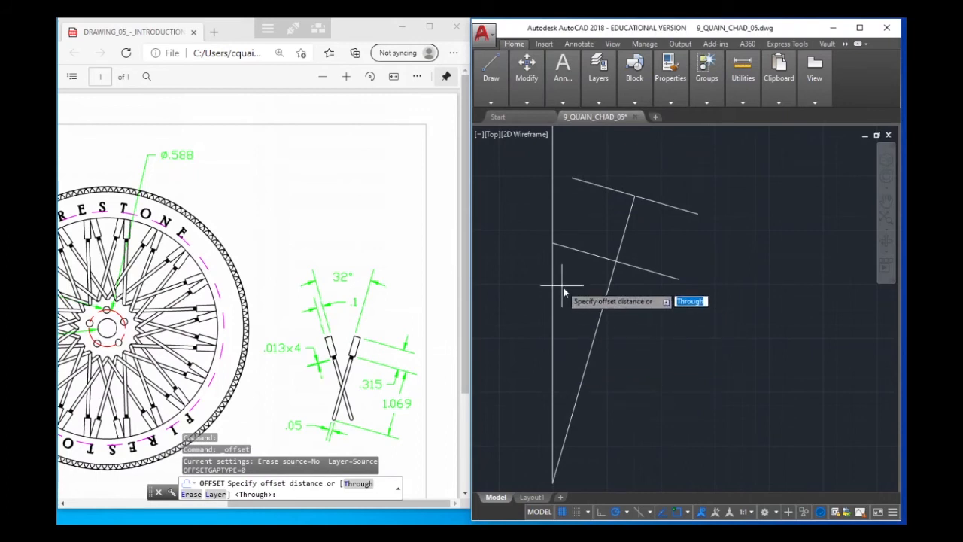
{"action": "key", "text": "Escape"}
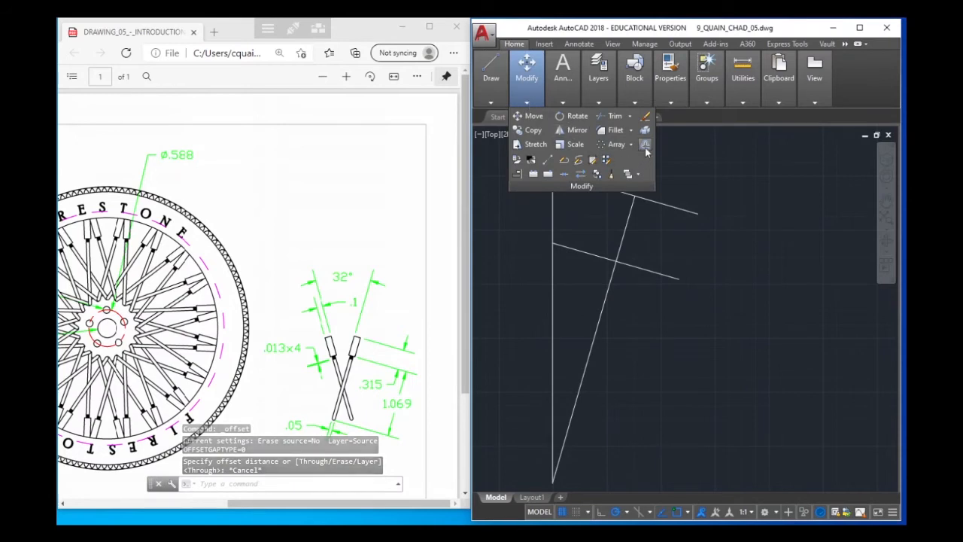
Offset the slanted line's short upper segment by .05 to both sides
{"action": "key", "text": "Return"}
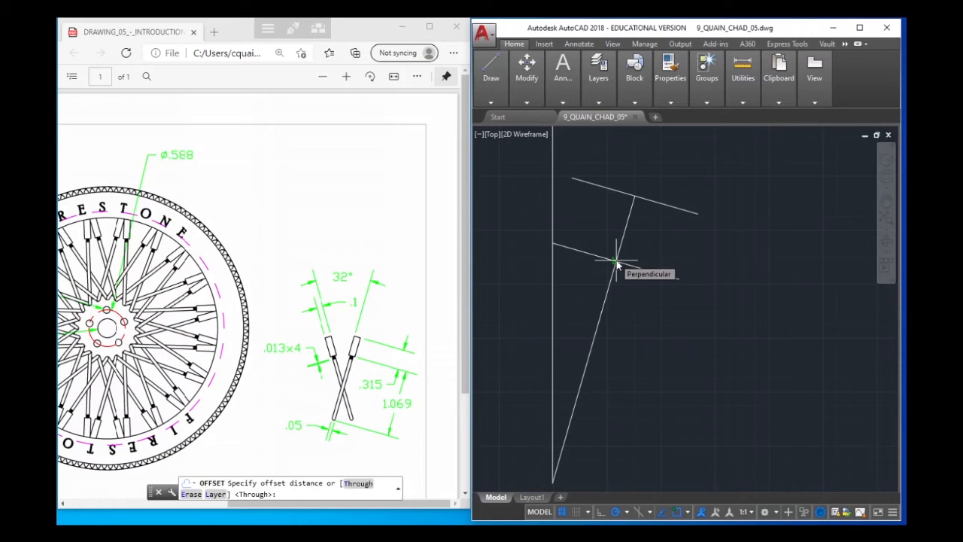
{"action": "type", "text": "5"}
{"action": "key", "text": "Return"}
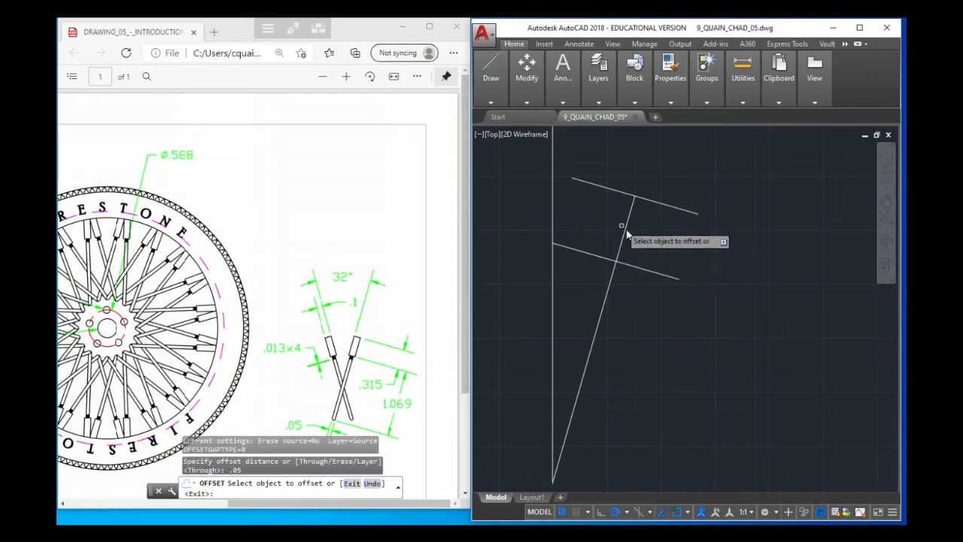
{"action": "left_click", "coordinate": [629, 218]}
{"action": "left_click", "coordinate": [635, 223]}
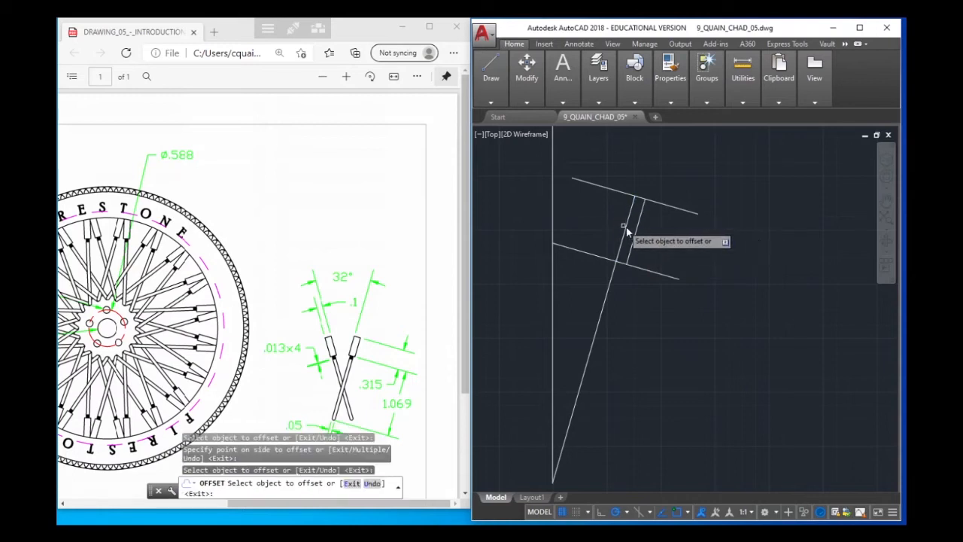
{"action": "left_click", "coordinate": [630, 214]}
{"action": "left_click", "coordinate": [615, 221]}
{"action": "right_click", "coordinate": [668, 239]}
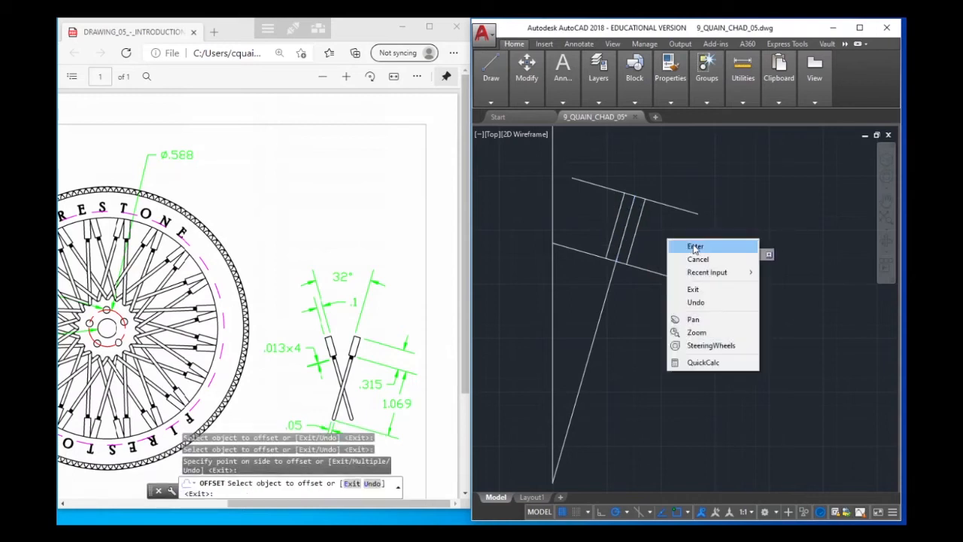
{"action": "left_click", "coordinate": [694, 247]}
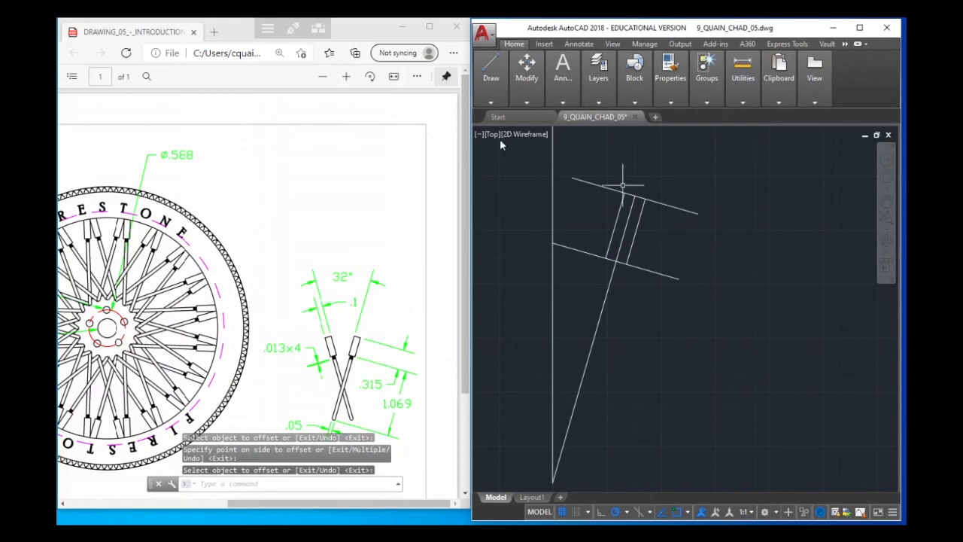
Draw a .1 diameter circle centred on the slanted line's upper end to check the offset width, and erase it
{"action": "mouse_move", "coordinate": [495, 105]}
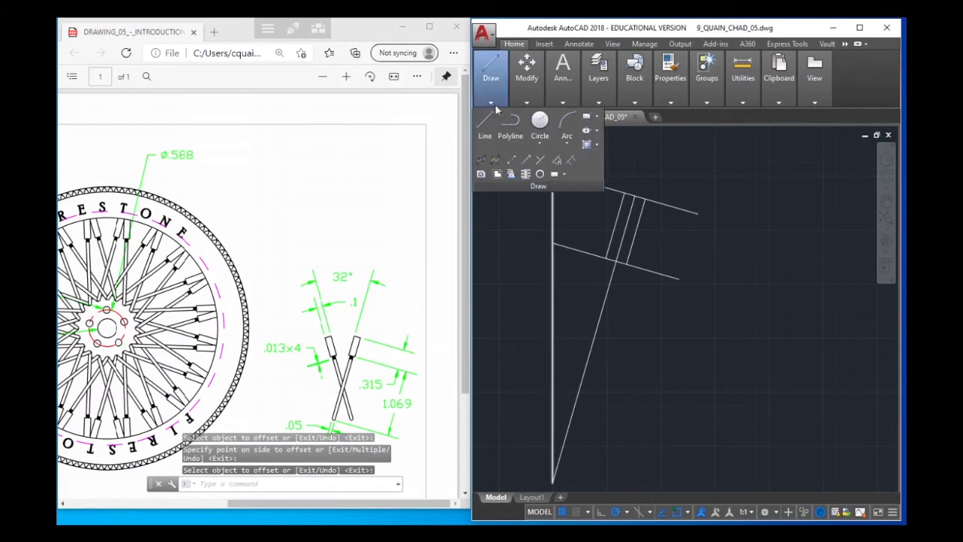
{"action": "left_click", "coordinate": [539, 122]}
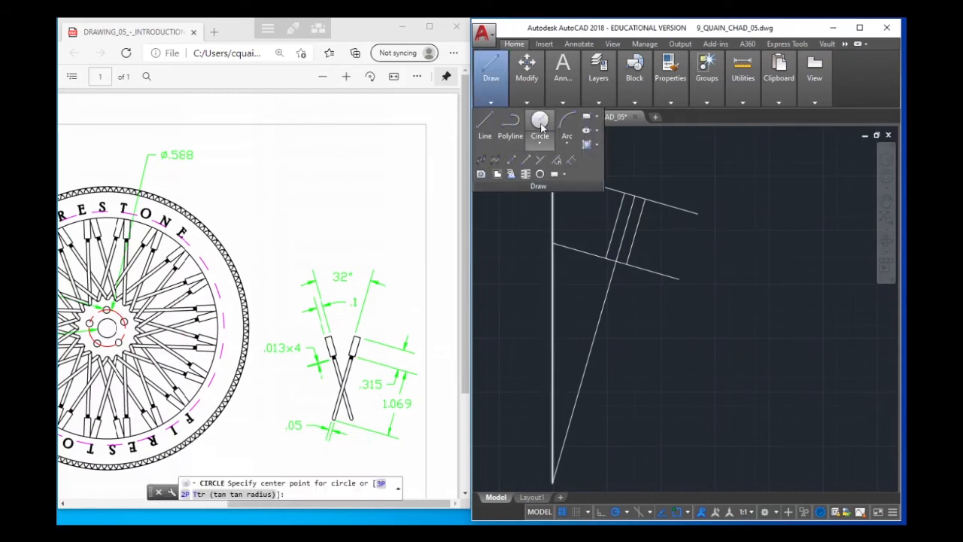
{"action": "left_click", "coordinate": [634, 197]}
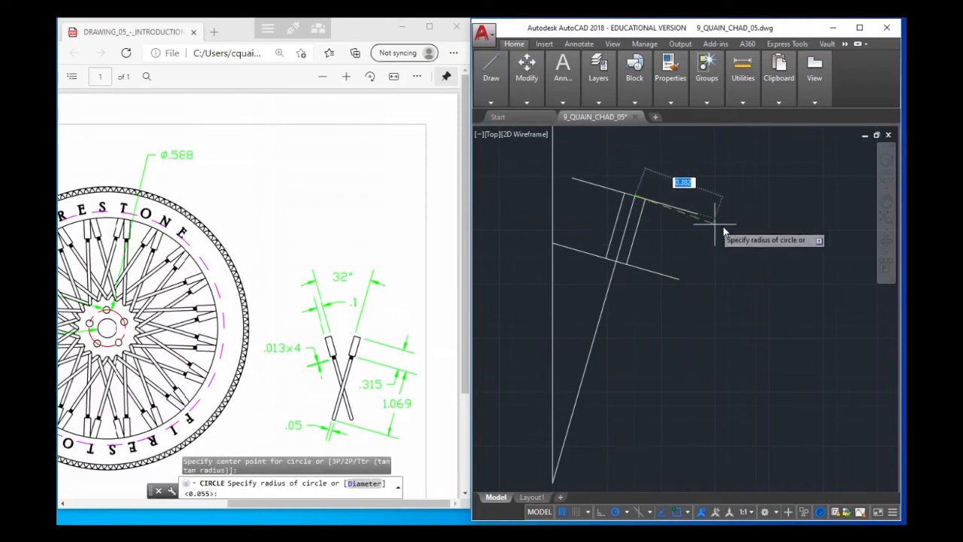
{"action": "type", "text": "D"}
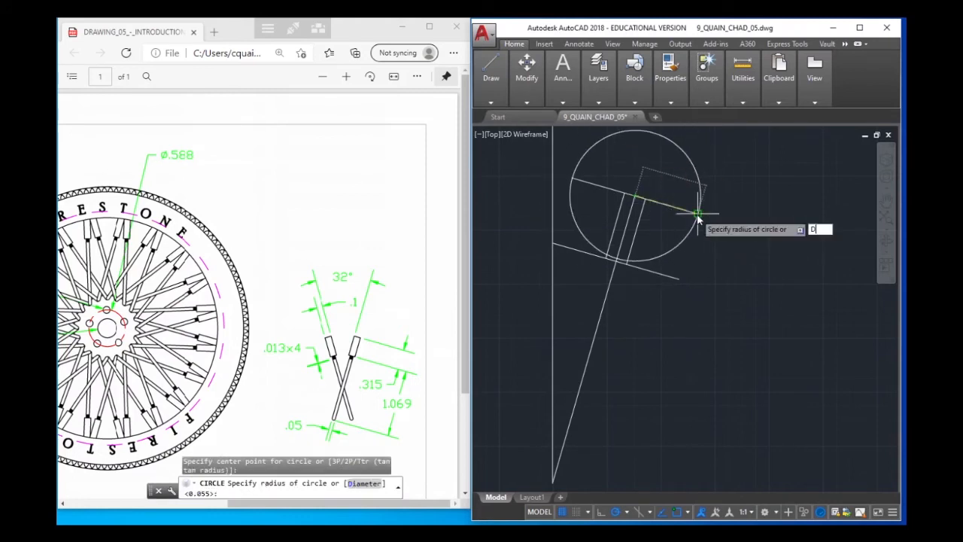
{"action": "key", "text": "Return"}
{"action": "key", "text": "Return"}
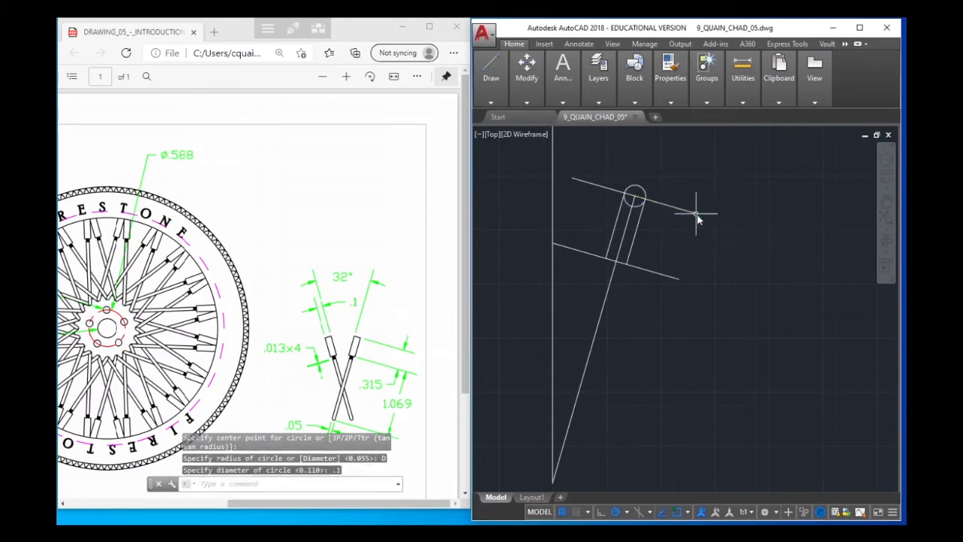
{"action": "scroll", "coordinate": [635, 198], "scroll_direction": "up", "scroll_amount": 3}
{"action": "left_click", "coordinate": [646, 187]}
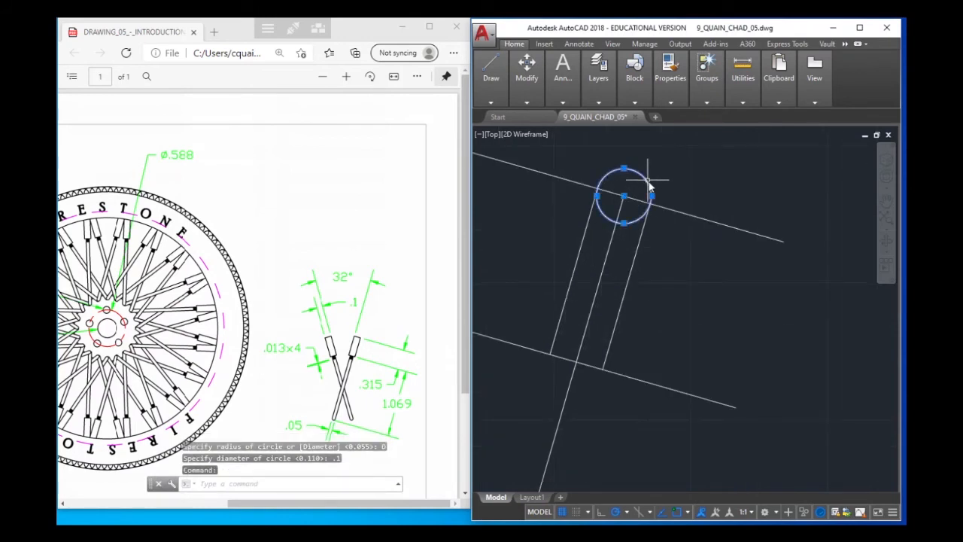
{"action": "key", "text": "Delete"}
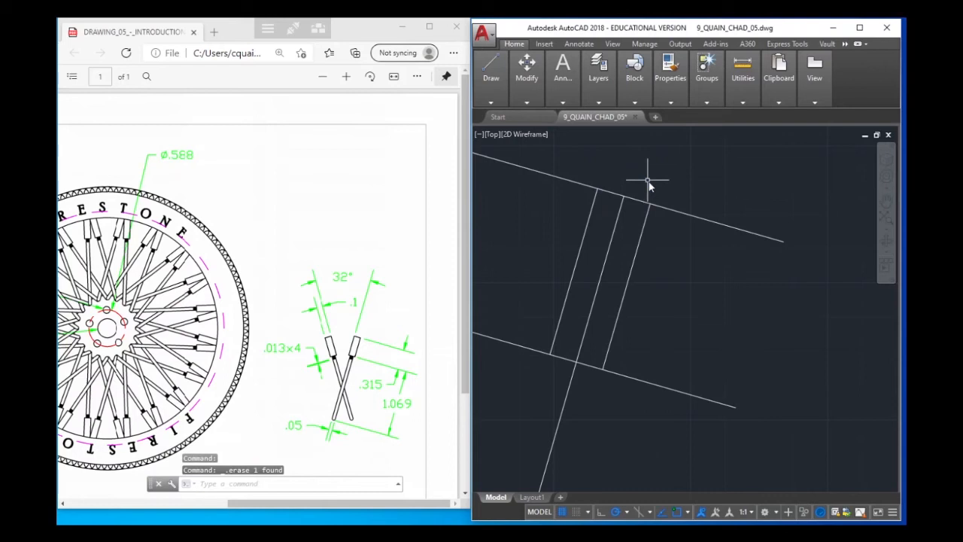
Erase the middle slanted segment between the two offset lines
{"action": "left_click", "coordinate": [614, 236]}
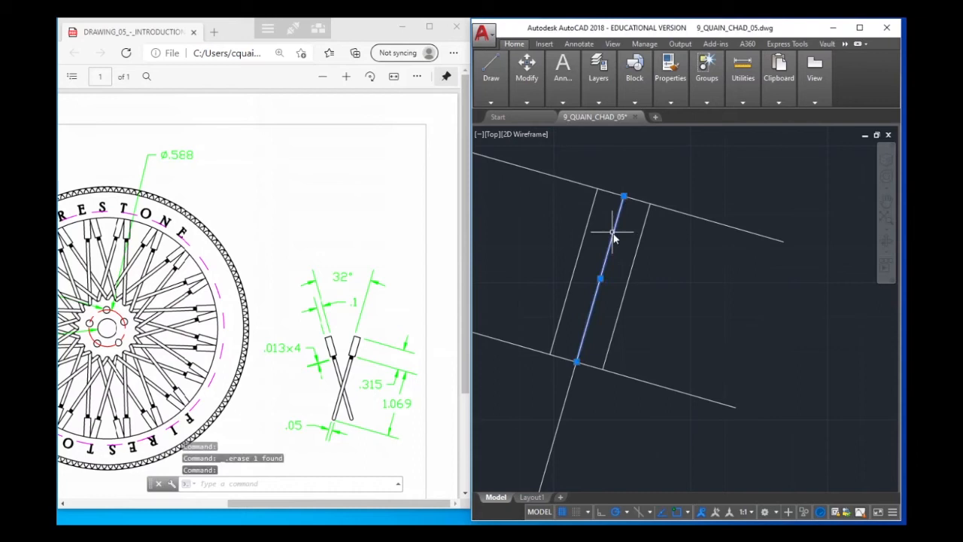
{"action": "key", "text": "Delete"}
{"action": "scroll", "coordinate": [624, 264], "scroll_direction": "down", "scroll_amount": 2}
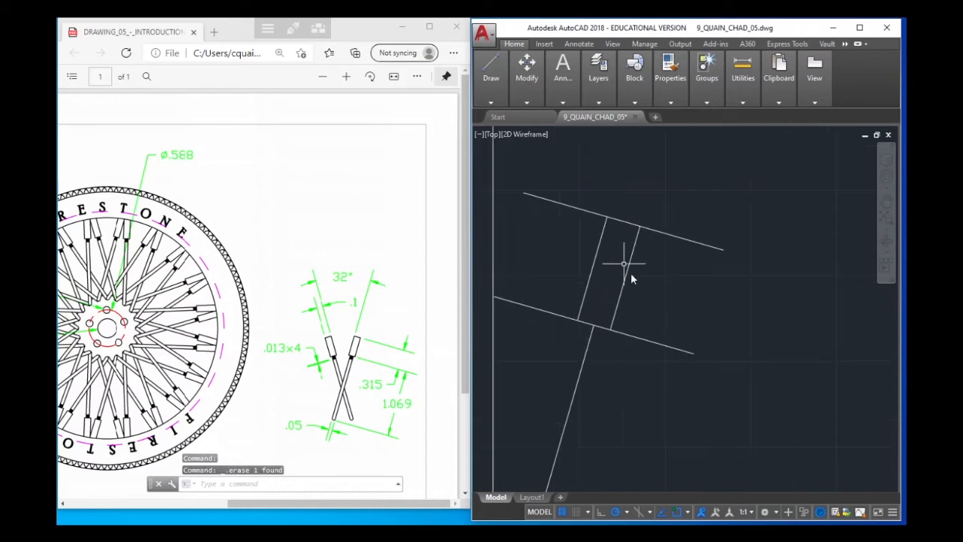
Trim the overhanging ends of both cross lines, using the two offset lines and both cross lines as cutting edges, to leave a closed rectangle
{"action": "left_click", "coordinate": [526, 72]}
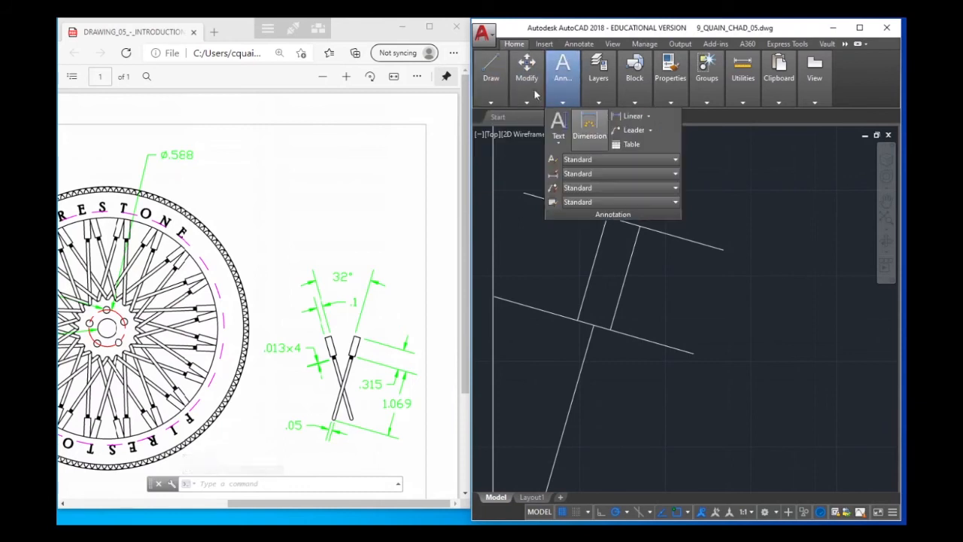
{"action": "mouse_move", "coordinate": [534, 89]}
{"action": "left_click", "coordinate": [613, 116]}
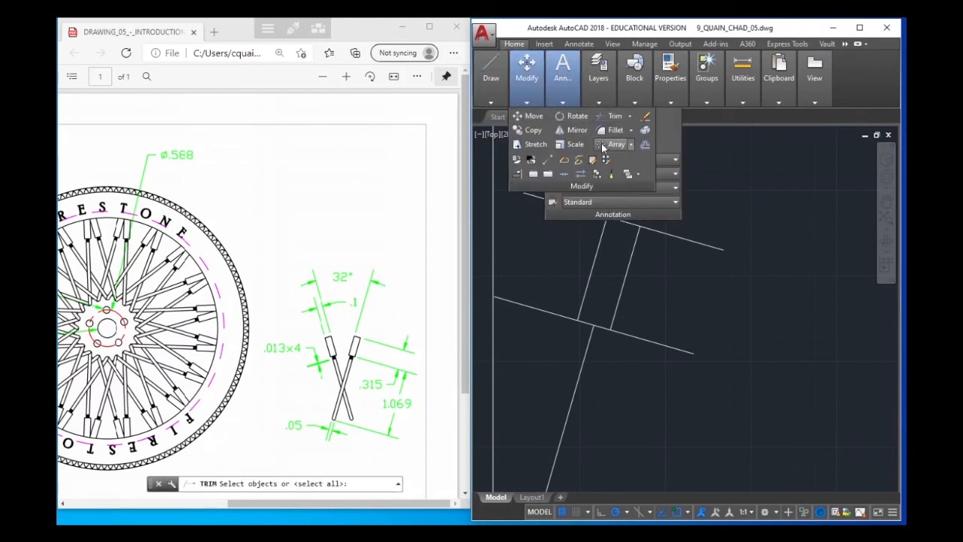
{"action": "left_click", "coordinate": [627, 245]}
{"action": "left_click", "coordinate": [606, 224]}
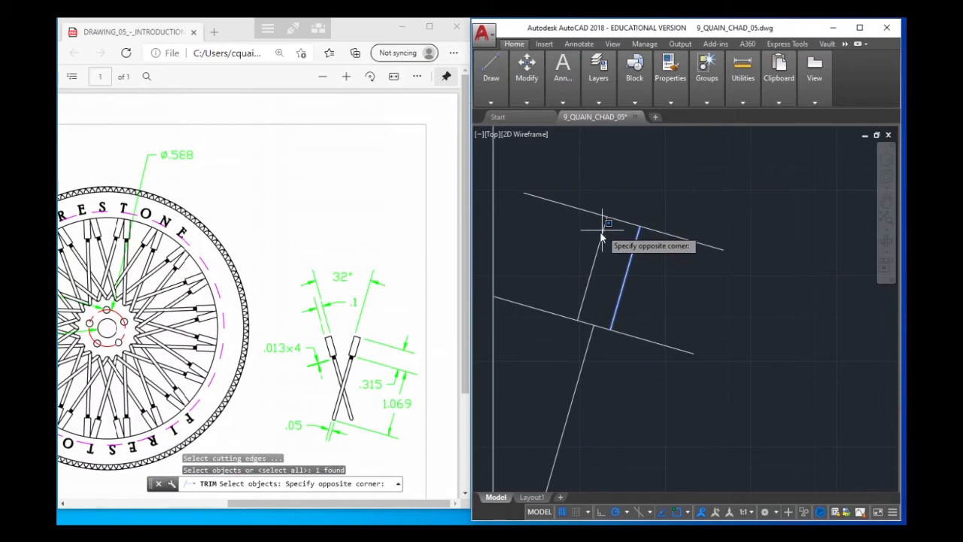
{"action": "left_click", "coordinate": [600, 234]}
{"action": "left_click", "coordinate": [601, 232]}
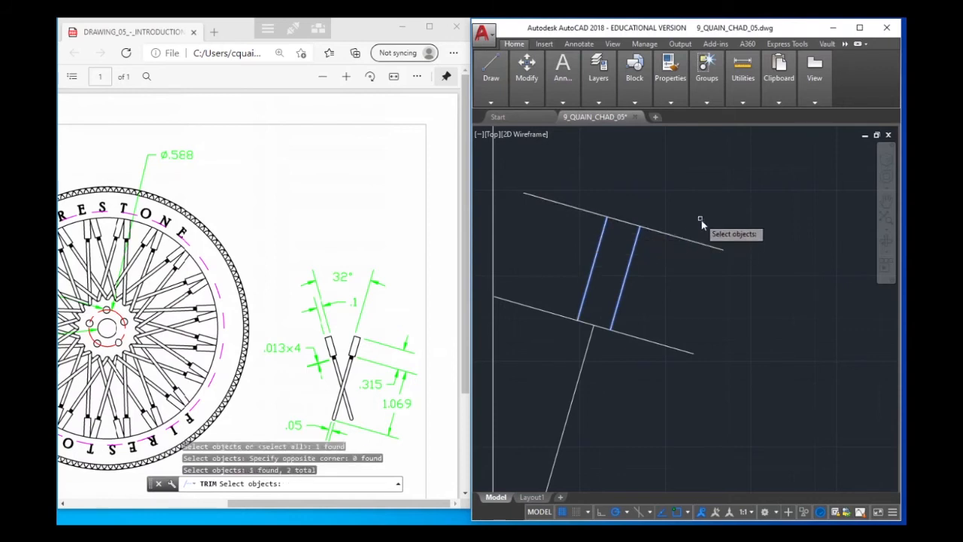
{"action": "left_click", "coordinate": [699, 220]}
{"action": "left_click", "coordinate": [665, 342]}
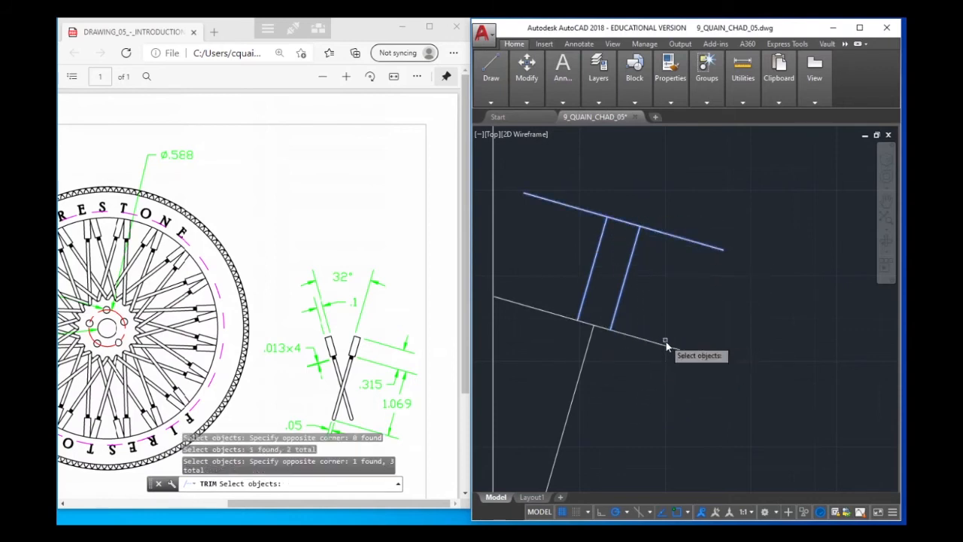
{"action": "left_click", "coordinate": [648, 340]}
{"action": "key", "text": "Return"}
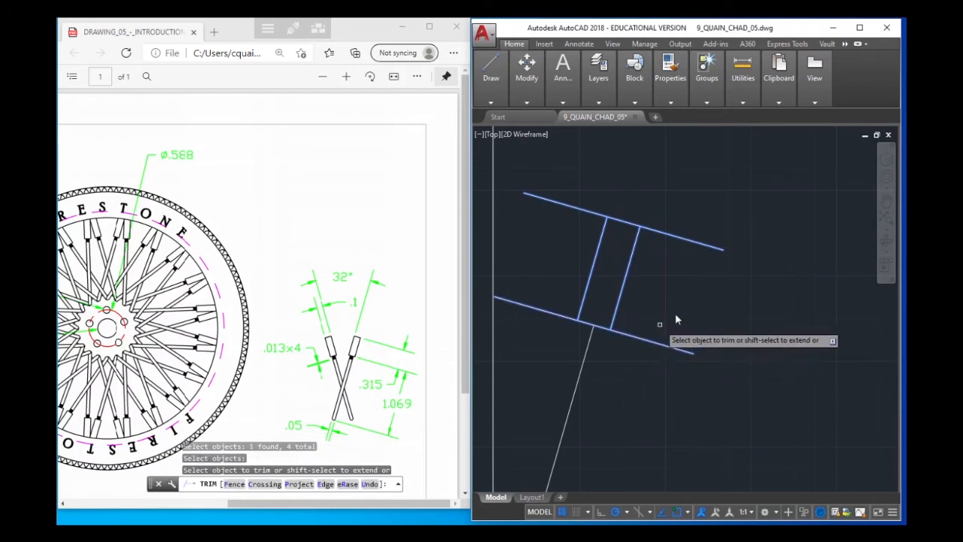
{"action": "left_click", "coordinate": [699, 238]}
{"action": "left_click", "coordinate": [694, 243]}
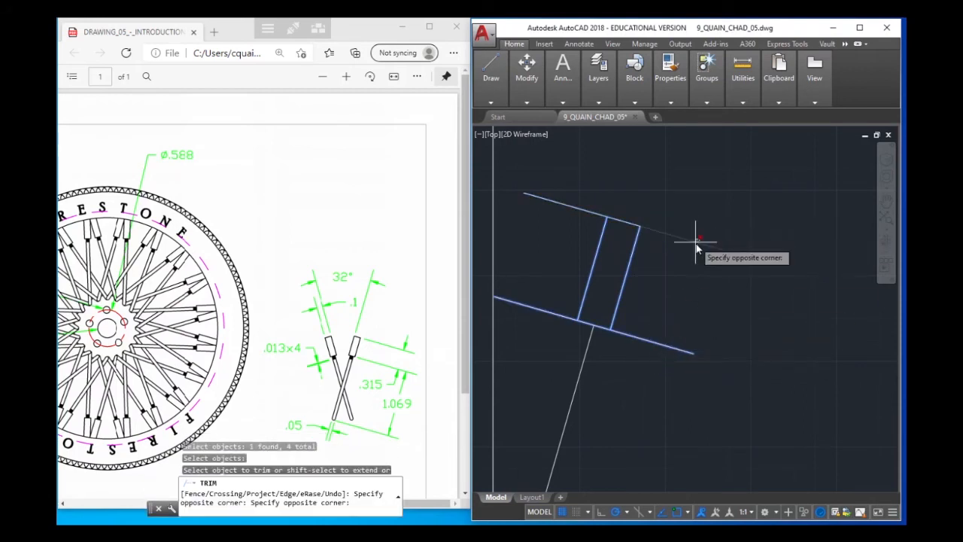
{"action": "left_click", "coordinate": [560, 197]}
{"action": "left_click", "coordinate": [539, 226]}
{"action": "left_click", "coordinate": [526, 292]}
{"action": "left_click", "coordinate": [517, 318]}
{"action": "left_click", "coordinate": [659, 357]}
{"action": "left_click", "coordinate": [653, 319]}
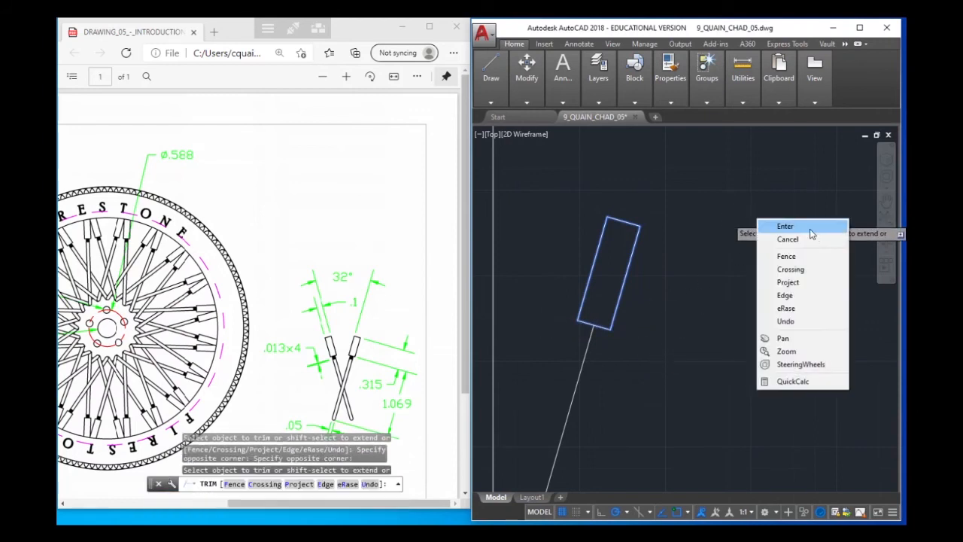
{"action": "left_click", "coordinate": [810, 228]}
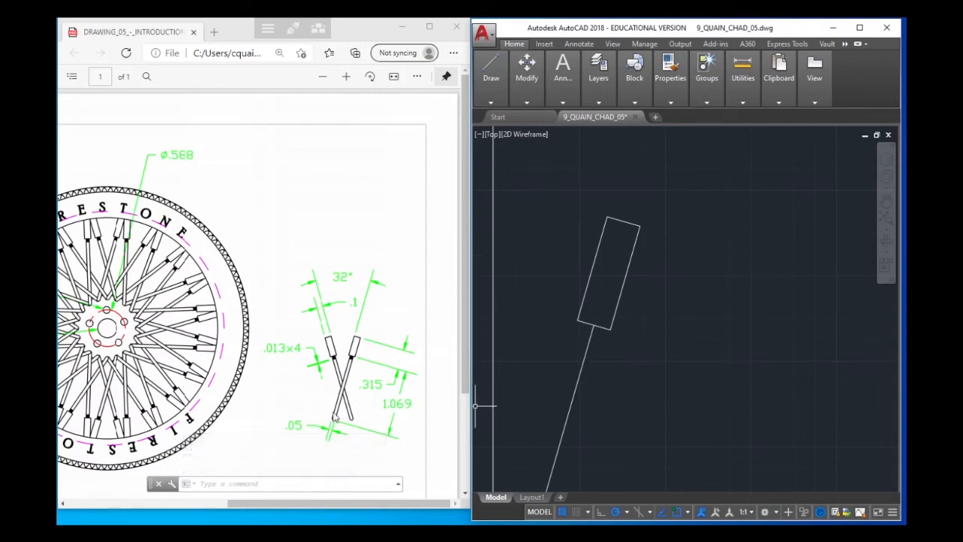
Examine the trimmed rectangle and the single slanted line running from it down to the vertical line's lower end
{"action": "scroll", "coordinate": [574, 407], "scroll_direction": "up", "scroll_amount": 2}
{"action": "middle_click_drag", "start_coordinate": [576, 406], "coordinate": [617, 288]}
{"action": "scroll", "coordinate": [584, 422], "scroll_direction": "up", "scroll_amount": 1}
{"action": "middle_click_drag", "start_coordinate": [585, 423], "coordinate": [609, 335]}
{"action": "scroll", "coordinate": [595, 433], "scroll_direction": "up", "scroll_amount": 3}
{"action": "scroll", "coordinate": [595, 433], "scroll_direction": "down", "scroll_amount": 3}
{"action": "scroll", "coordinate": [595, 433], "scroll_direction": "down", "scroll_amount": 2}
{"action": "scroll", "coordinate": [599, 438], "scroll_direction": "up", "scroll_amount": 1}
{"action": "middle_click_drag", "start_coordinate": [599, 437], "coordinate": [620, 286]}
{"action": "scroll", "coordinate": [620, 287], "scroll_direction": "down", "scroll_amount": 1}
{"action": "scroll", "coordinate": [589, 444], "scroll_direction": "down", "scroll_amount": 1}
{"action": "scroll", "coordinate": [592, 435], "scroll_direction": "up", "scroll_amount": 2}
{"action": "scroll", "coordinate": [597, 428], "scroll_direction": "down", "scroll_amount": 2}
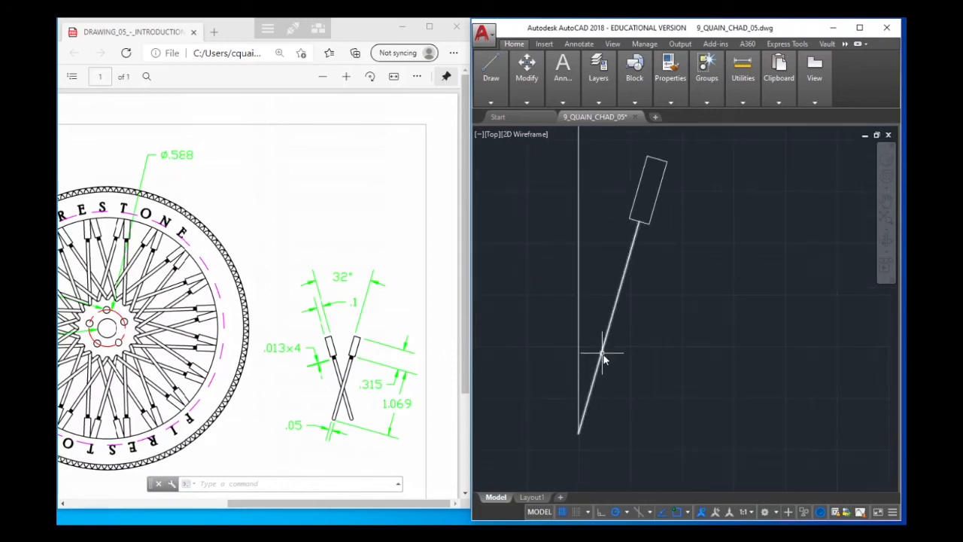
{"action": "mouse_move", "coordinate": [532, 100]}
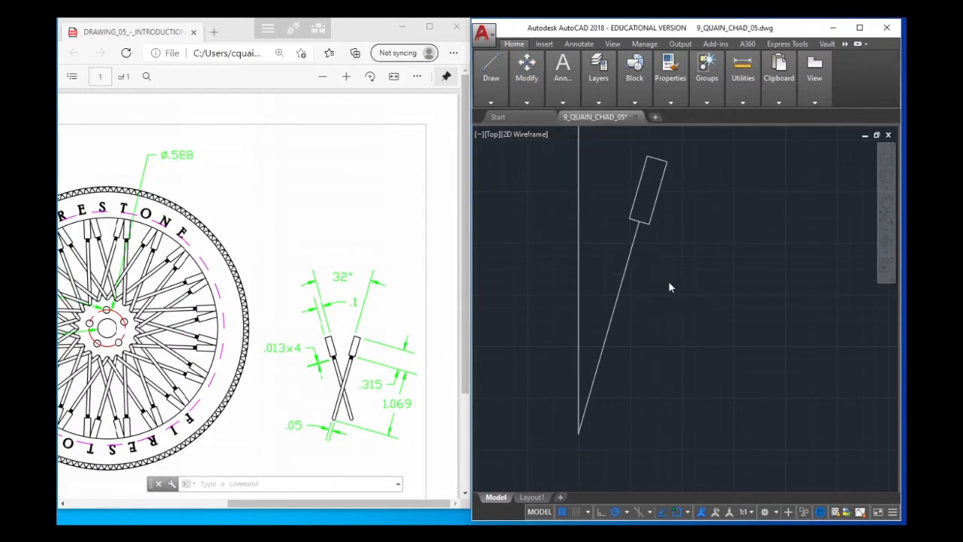
{"action": "key", "text": "Escape"}
{"action": "key", "text": "Escape"}
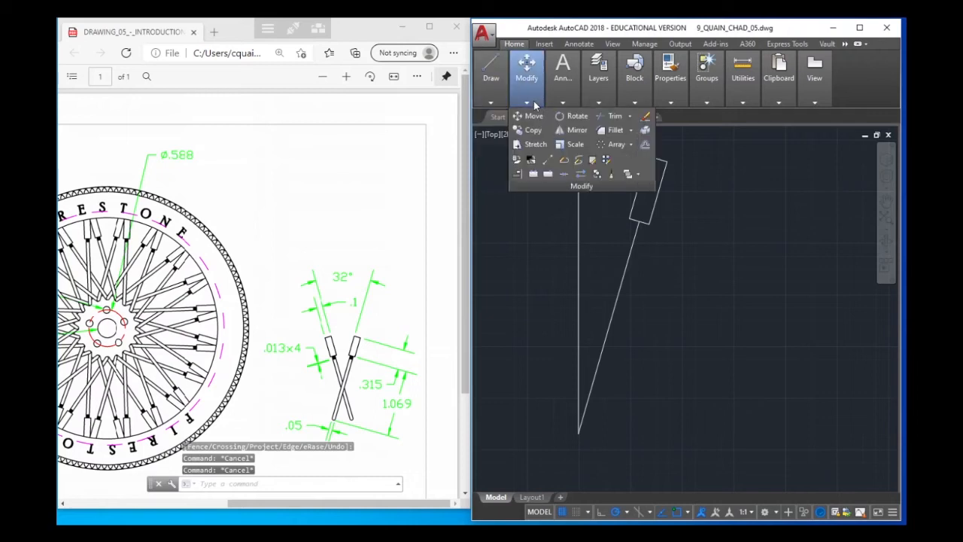
Draw a .05 diameter circle centred on the slanted line's upper end, on the rectangle's lower edge
{"action": "mouse_move", "coordinate": [490, 101]}
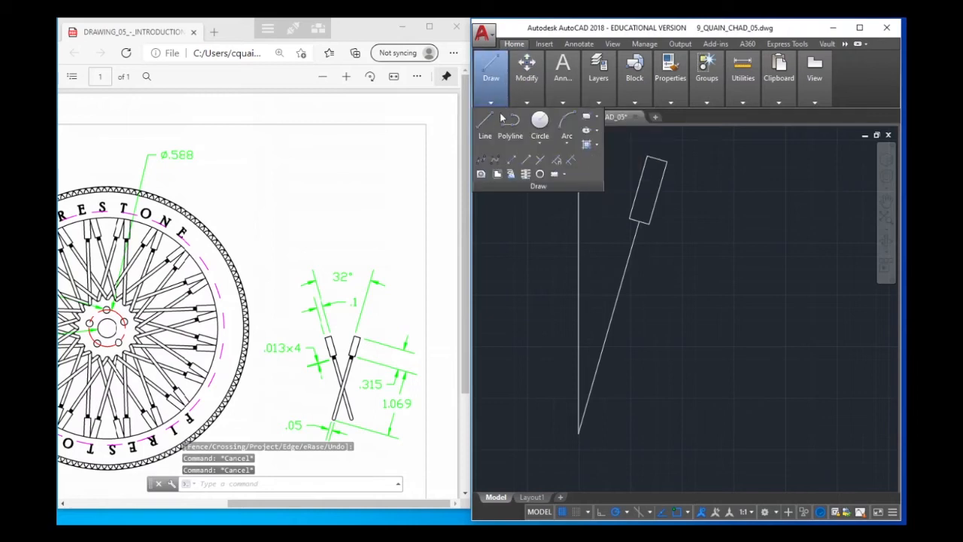
{"action": "left_click", "coordinate": [539, 127]}
{"action": "scroll", "coordinate": [632, 202], "scroll_direction": "up", "scroll_amount": 3}
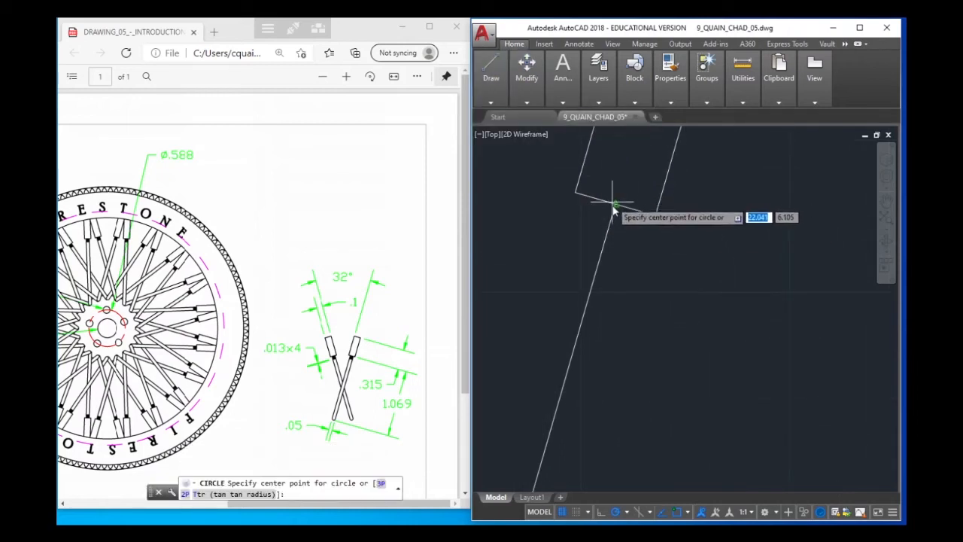
{"action": "left_click", "coordinate": [615, 203]}
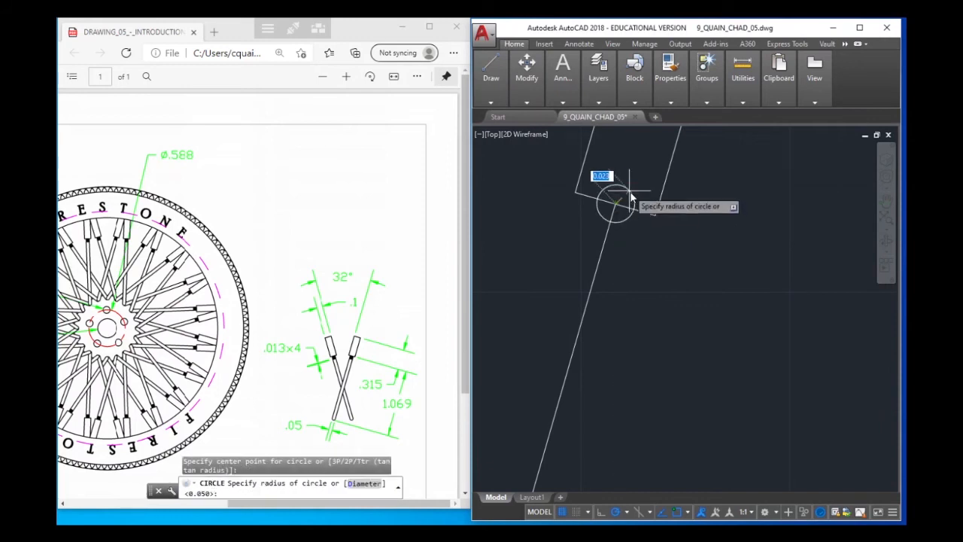
{"action": "type", "text": "d"}
{"action": "key", "text": "Return"}
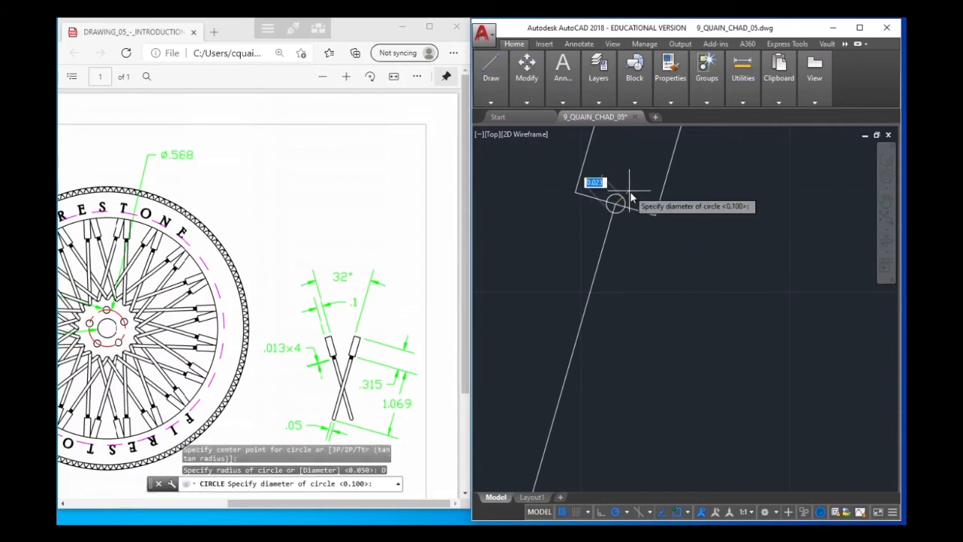
{"action": "type", "text": "."}
{"action": "key", "text": "Return"}
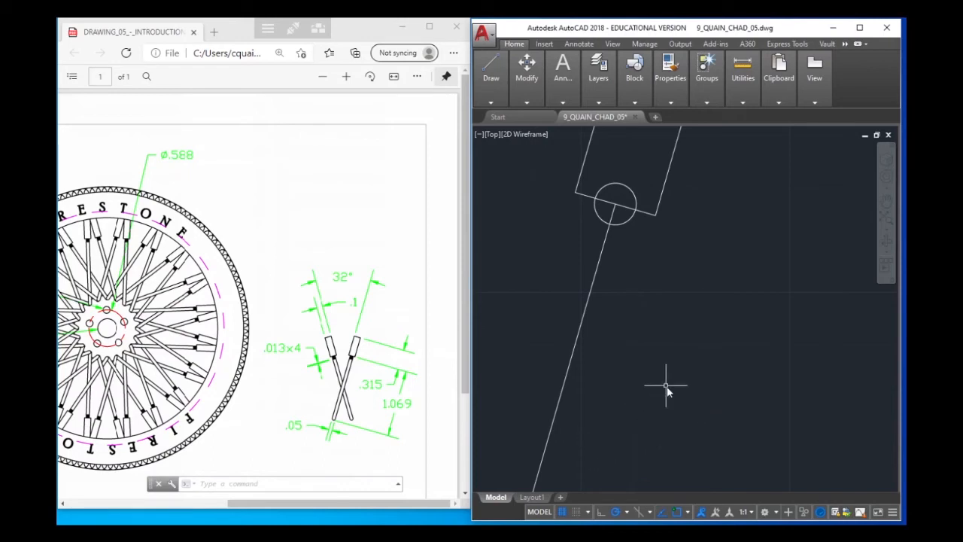
Calculate half of the spoke width by evaluating .05/2 with the CAL command
{"action": "type", "text": "CA"}
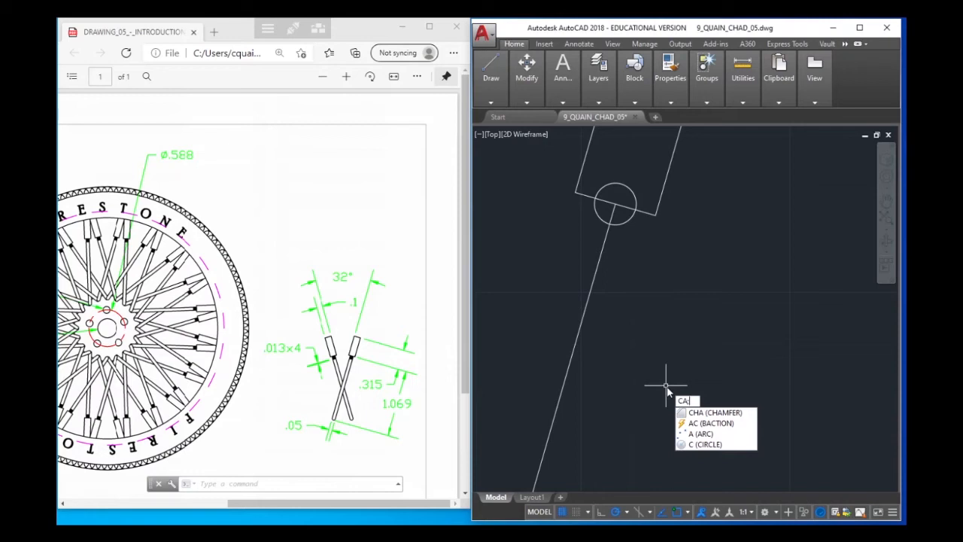
{"action": "type", "text": "L"}
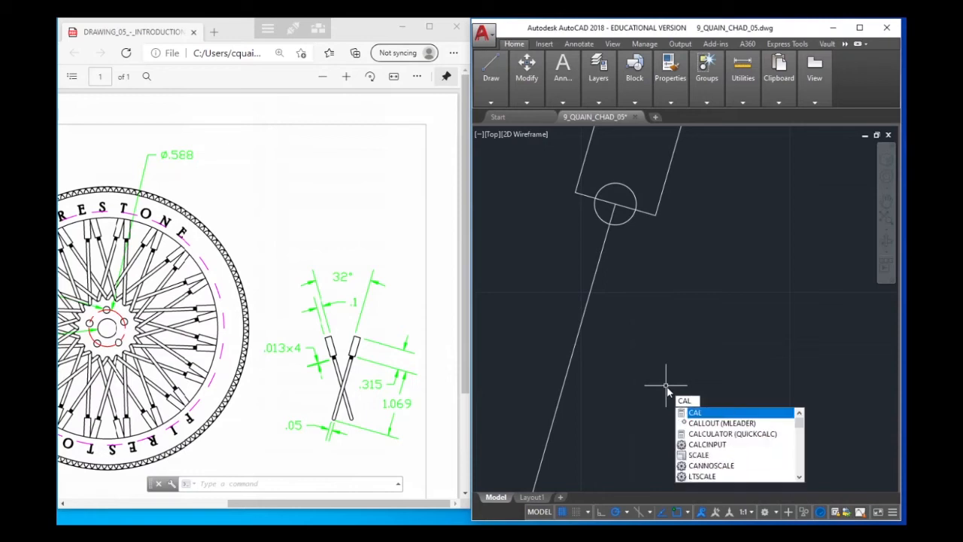
{"action": "left_click", "coordinate": [693, 414]}
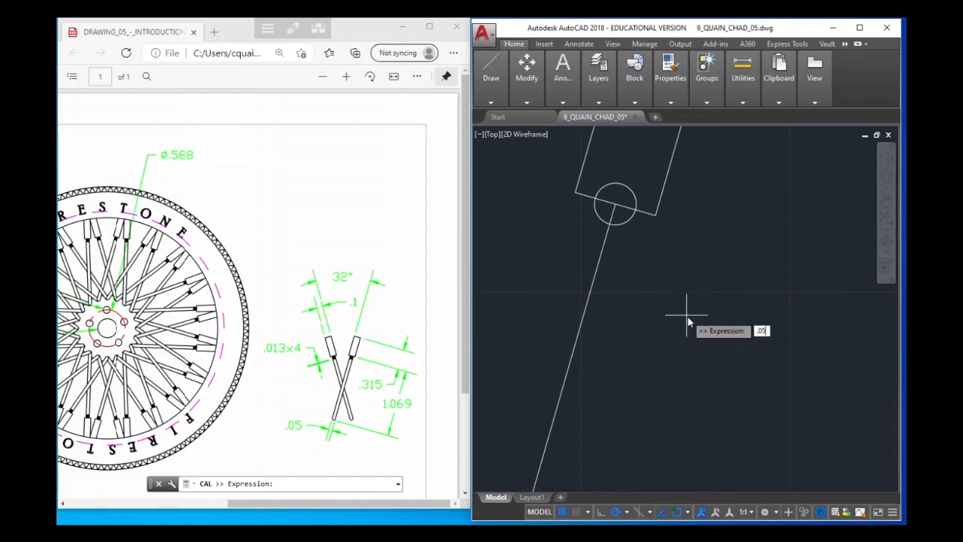
{"action": "key", "text": "Return"}
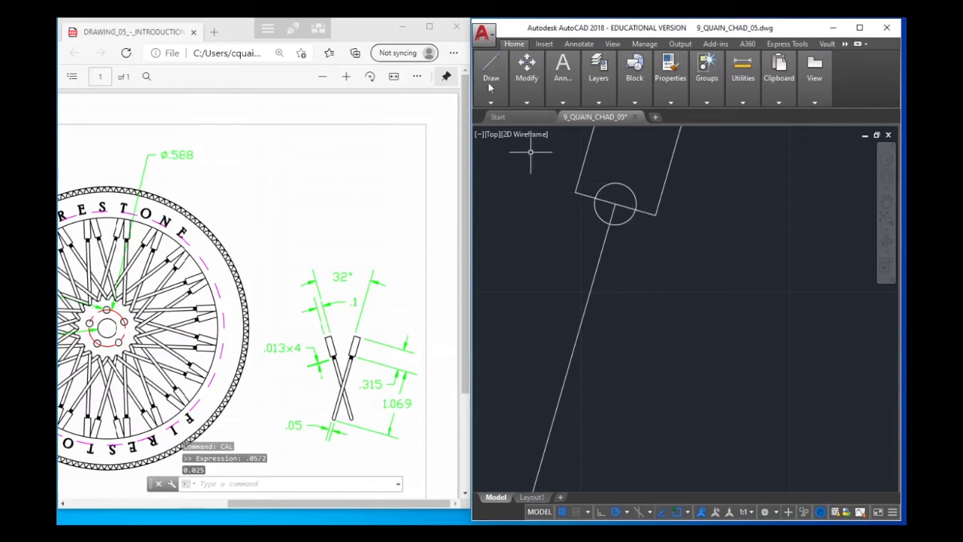
Copy the slanted line from its upper end to both points where the circle crosses the rectangle's lower edge
{"action": "mouse_move", "coordinate": [527, 75]}
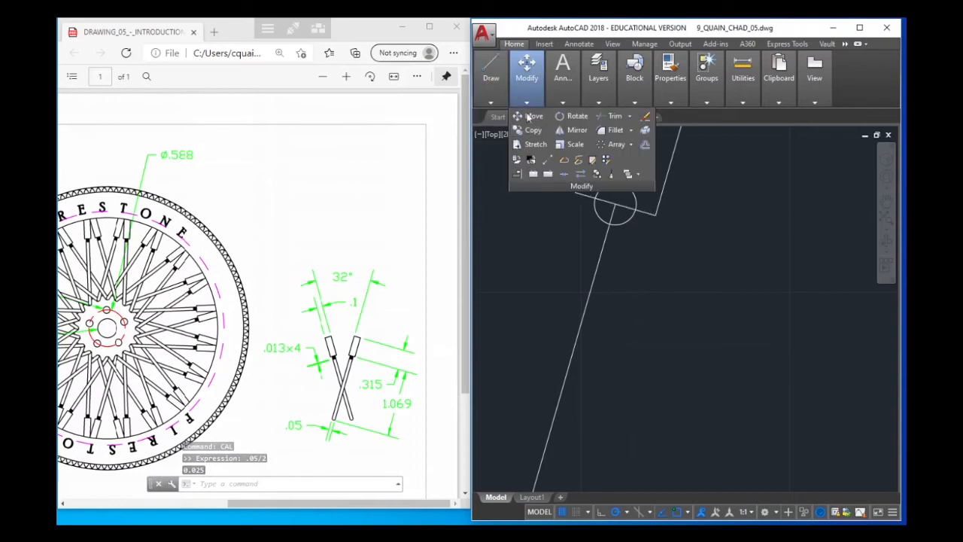
{"action": "left_click", "coordinate": [533, 129]}
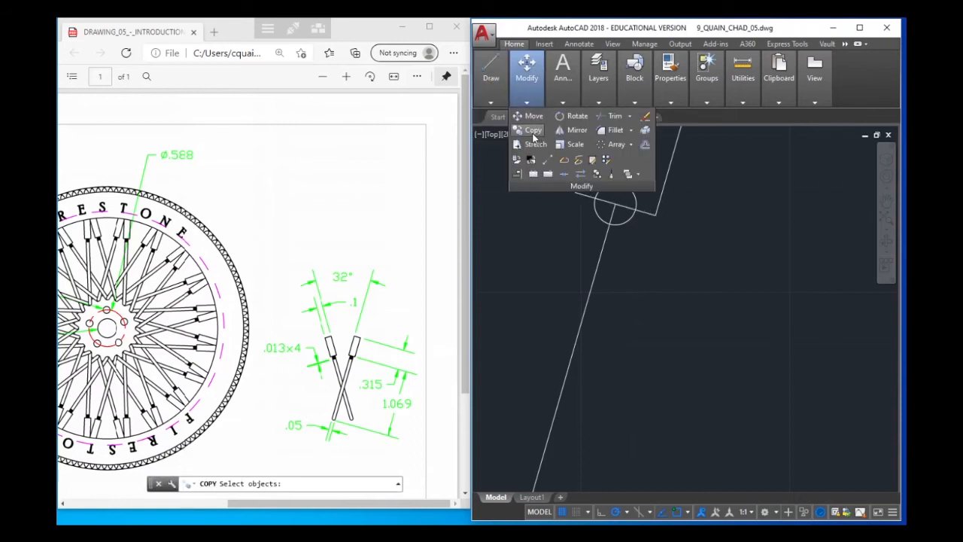
{"action": "left_click", "coordinate": [604, 249]}
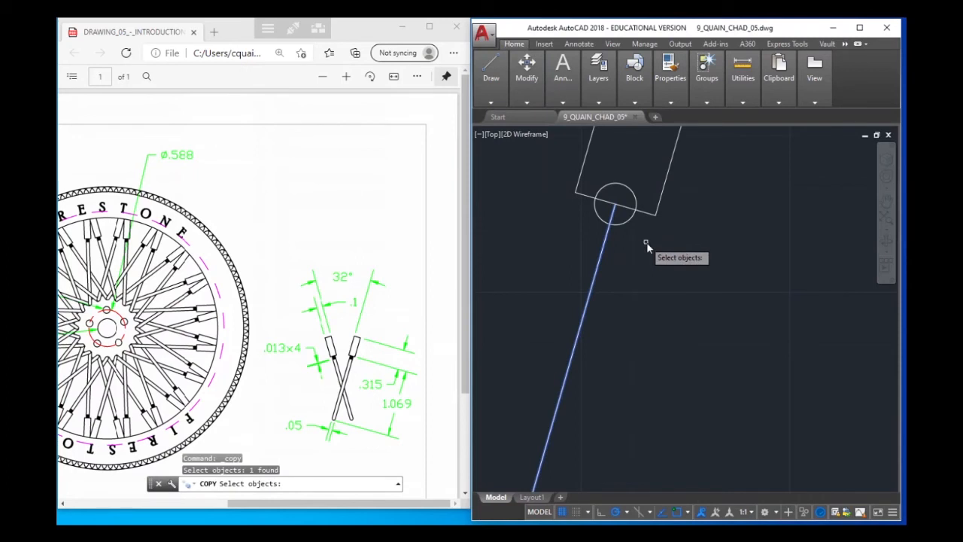
{"action": "key", "text": "Return"}
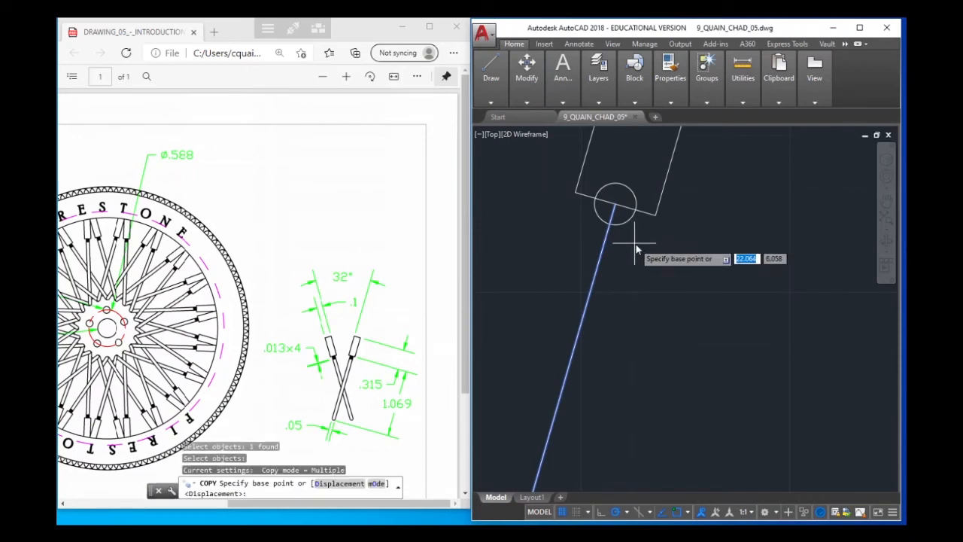
{"action": "left_click", "coordinate": [615, 204]}
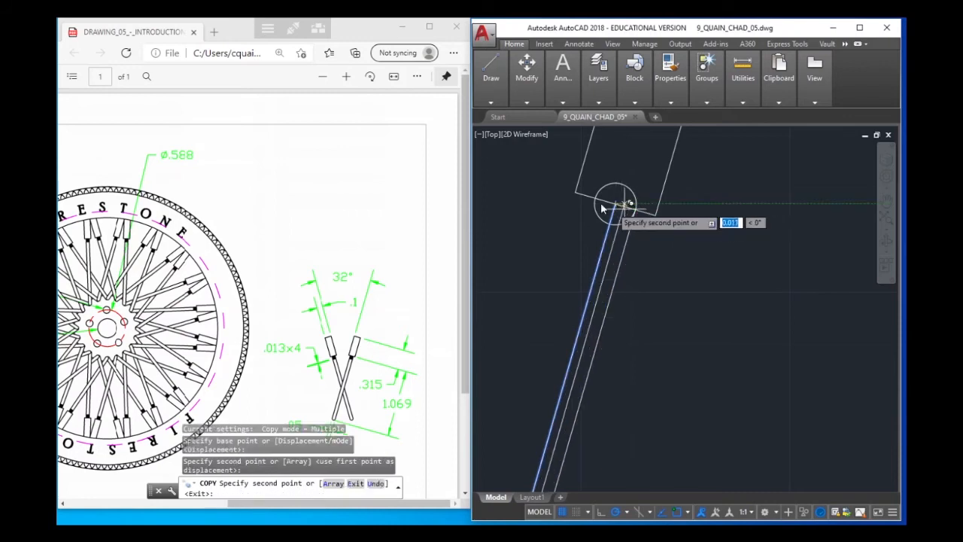
{"action": "left_click", "coordinate": [603, 199]}
{"action": "right_click", "coordinate": [768, 245]}
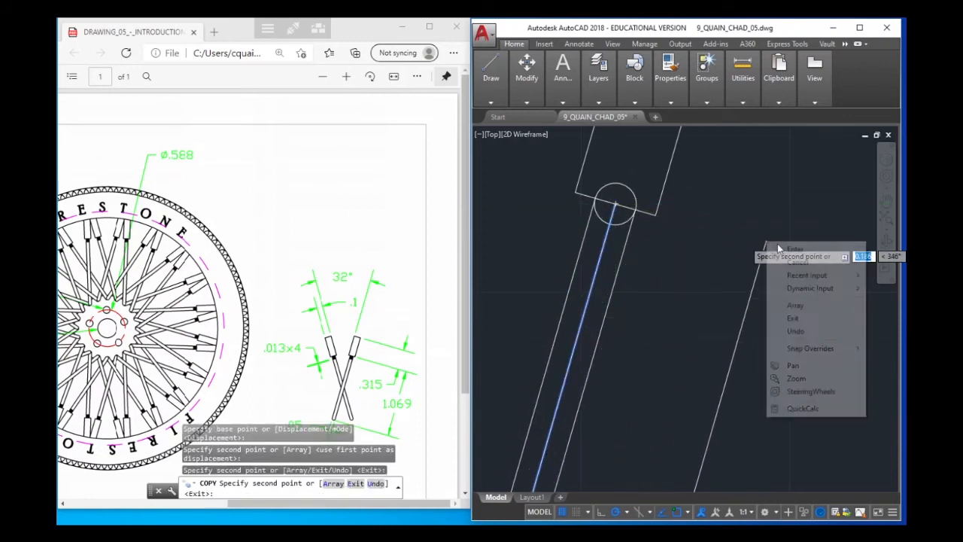
{"action": "left_click", "coordinate": [795, 249]}
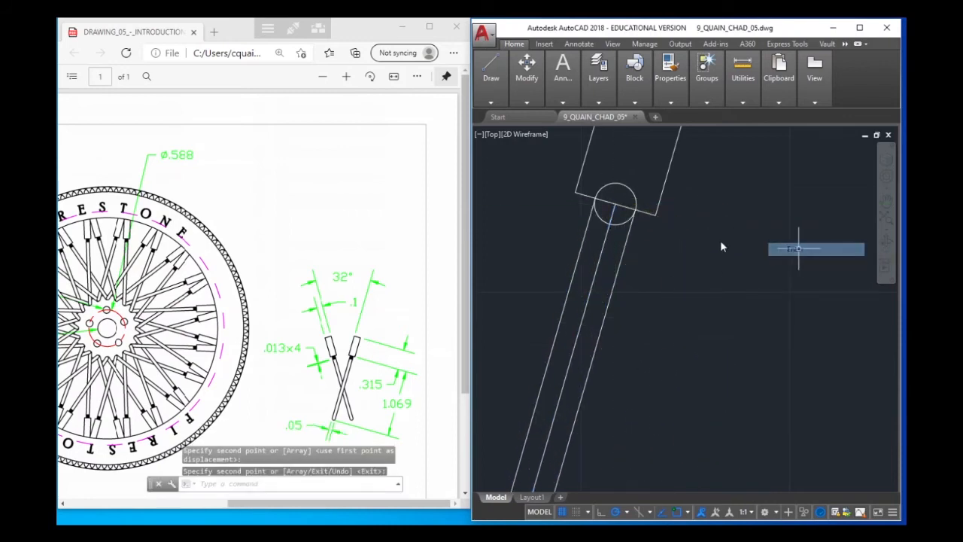
Erase the original slanted centre line and the small construction circle, keeping the two parallel copies
{"action": "left_click", "coordinate": [604, 248]}
{"action": "key", "text": "Delete"}
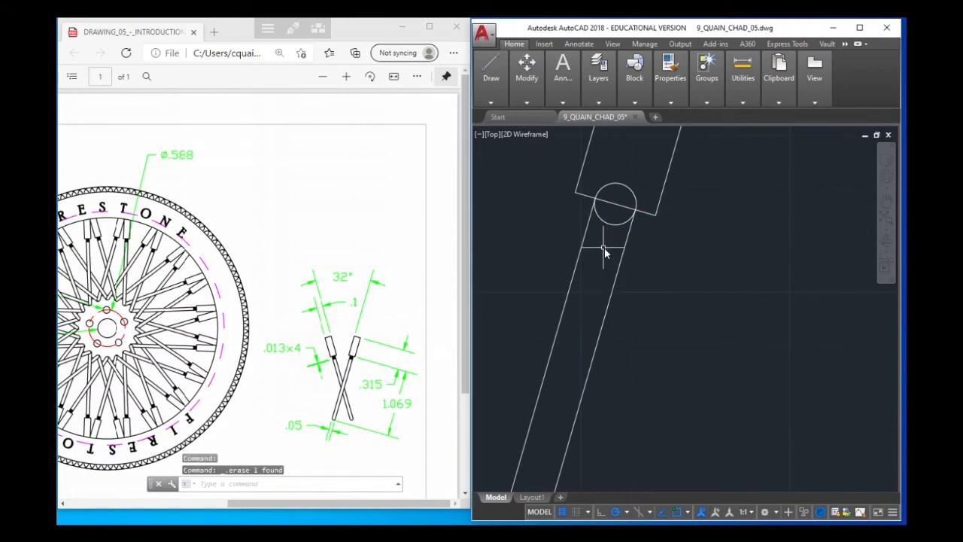
{"action": "left_click", "coordinate": [616, 230]}
{"action": "left_click", "coordinate": [615, 230]}
{"action": "left_click", "coordinate": [615, 230]}
{"action": "key", "text": "Delete"}
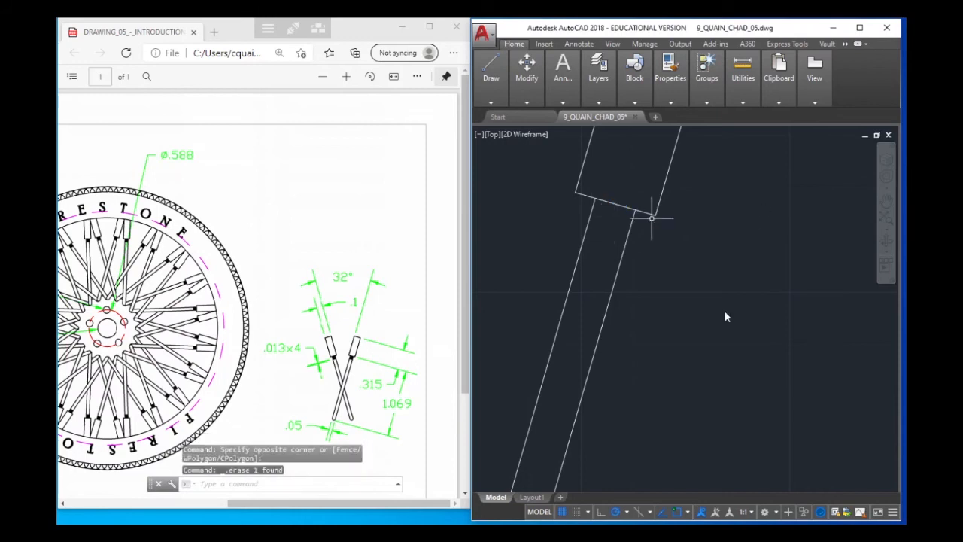
Examine the two parallel spoke lines along their length against the crossed spokes in the reference drawing
{"action": "scroll", "coordinate": [682, 436], "scroll_direction": "down", "scroll_amount": 2}
{"action": "mouse_move", "coordinate": [681, 441]}
{"action": "middle_mouse_down"}
{"action": "mouse_move", "coordinate": [679, 314]}
{"action": "mouse_move", "coordinate": [658, 355]}
{"action": "middle_mouse_up"}
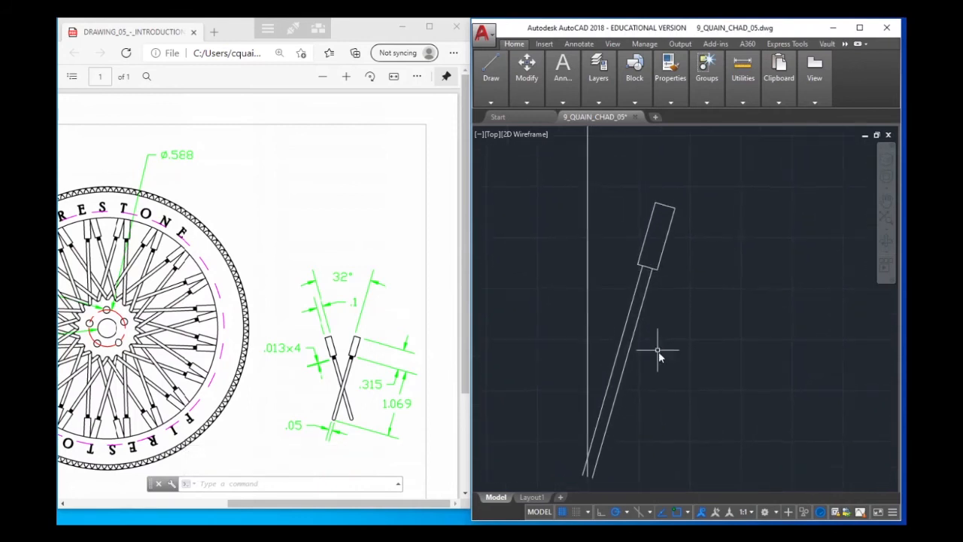
{"action": "scroll", "coordinate": [671, 354], "scroll_direction": "up", "scroll_amount": 2}
{"action": "scroll", "coordinate": [652, 328], "scroll_direction": "up", "scroll_amount": 1}
{"action": "middle_click_drag", "start_coordinate": [624, 333], "coordinate": [691, 258]}
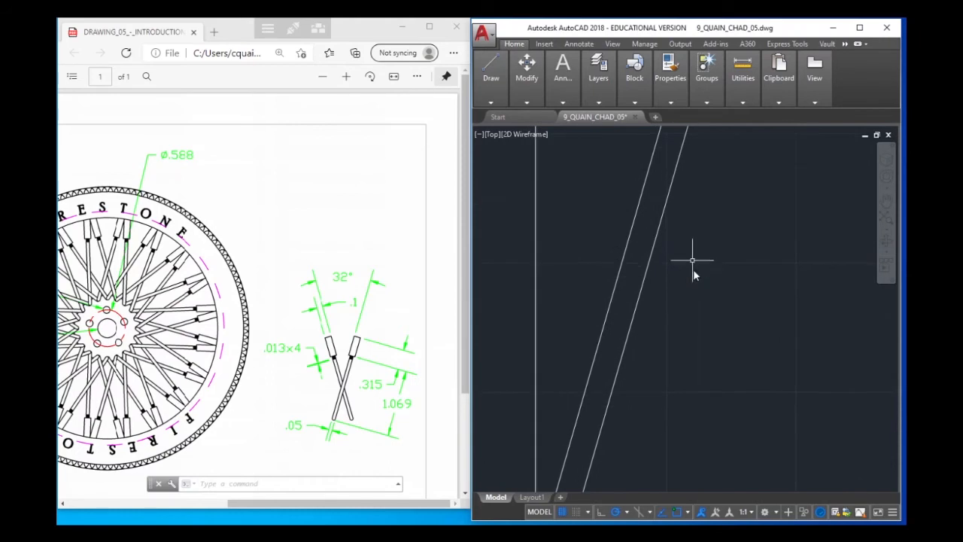
{"action": "scroll", "coordinate": [690, 303], "scroll_direction": "down", "scroll_amount": 2}
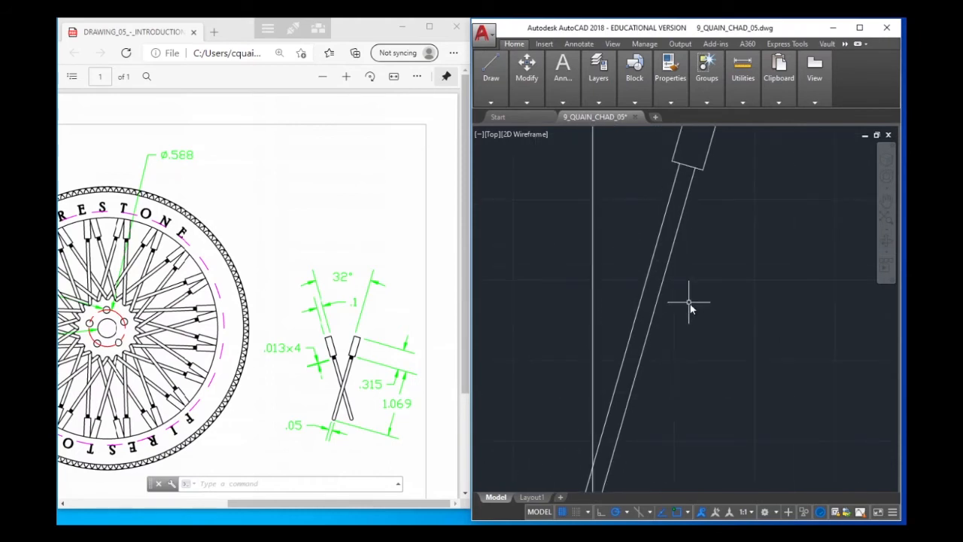
{"action": "scroll", "coordinate": [689, 302], "scroll_direction": "down", "scroll_amount": 2}
{"action": "scroll", "coordinate": [689, 303], "scroll_direction": "up", "scroll_amount": 2}
{"action": "middle_click_drag", "start_coordinate": [717, 212], "coordinate": [685, 291]}
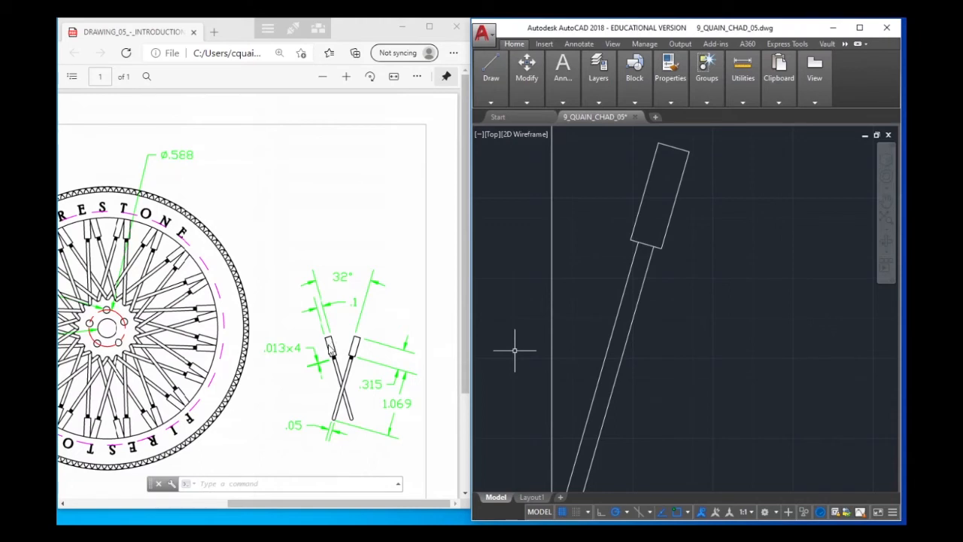
Offset the rectangle's lower edge by .013 down the spoke four times in succession, each from the previous line
{"action": "scroll", "coordinate": [643, 252], "scroll_direction": "up", "scroll_amount": 2}
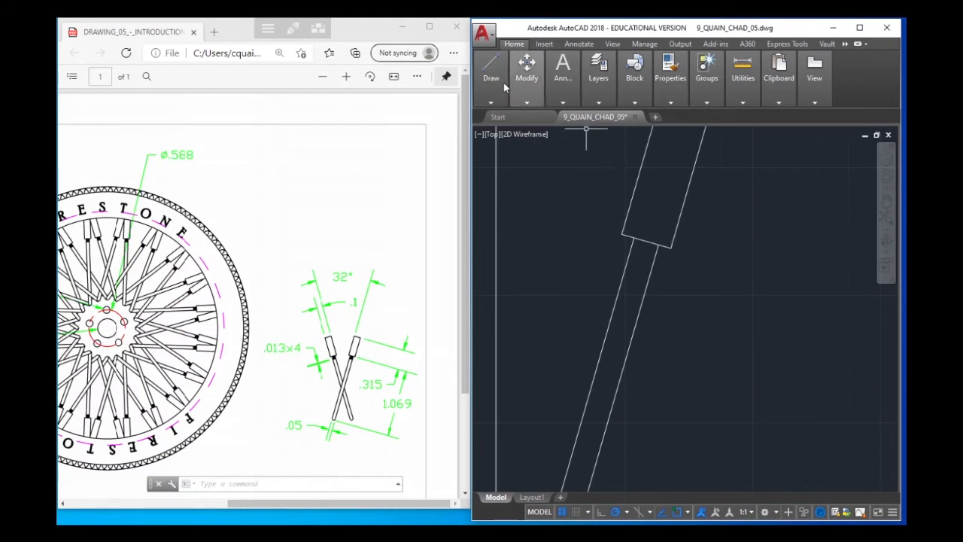
{"action": "left_click", "coordinate": [533, 98]}
{"action": "left_click", "coordinate": [645, 147]}
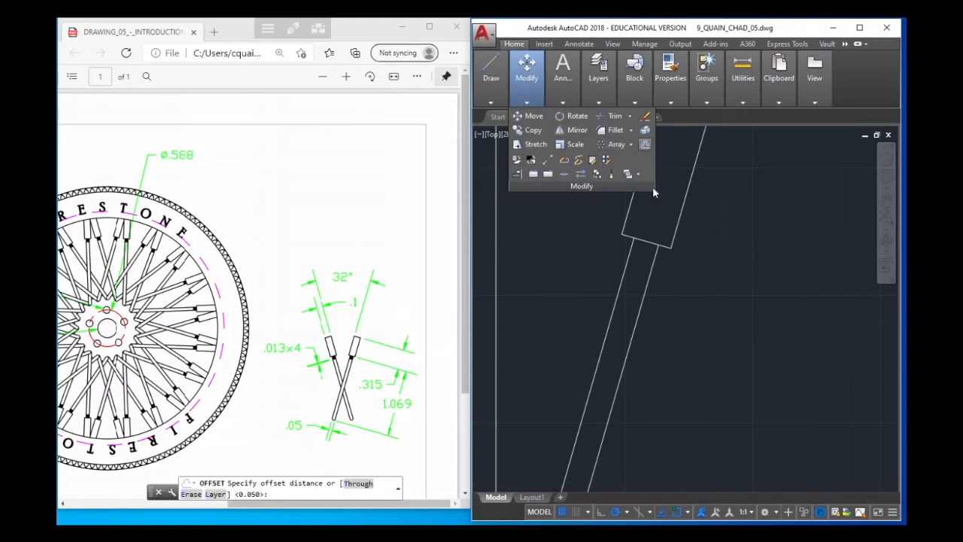
{"action": "type", "text": "."}
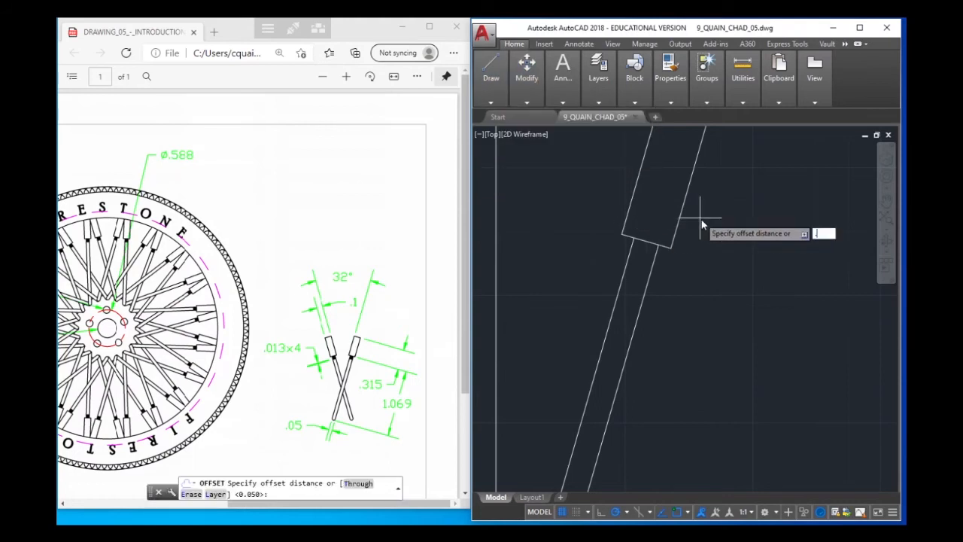
{"action": "type", "text": "013"}
{"action": "key", "text": "Return"}
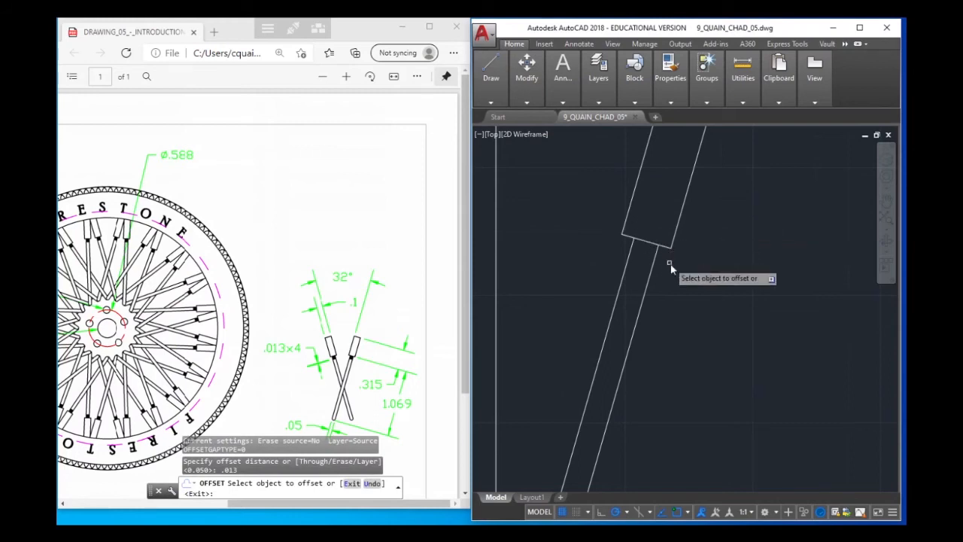
{"action": "left_click", "coordinate": [645, 241]}
{"action": "left_click", "coordinate": [650, 258]}
{"action": "left_click", "coordinate": [639, 249]}
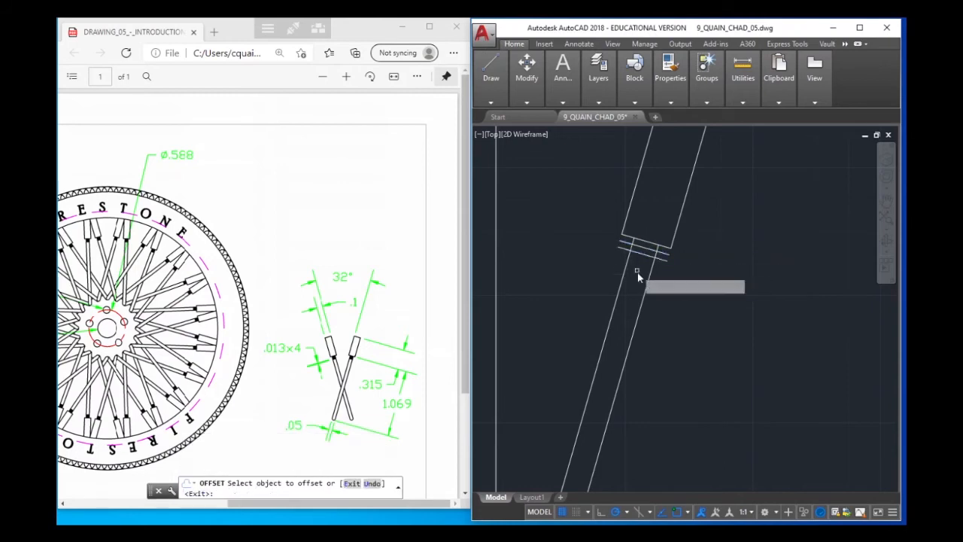
{"action": "left_click", "coordinate": [639, 274]}
{"action": "left_click", "coordinate": [641, 261]}
{"action": "left_click", "coordinate": [641, 282]}
{"action": "right_click", "coordinate": [702, 269]}
{"action": "left_click", "coordinate": [766, 276]}
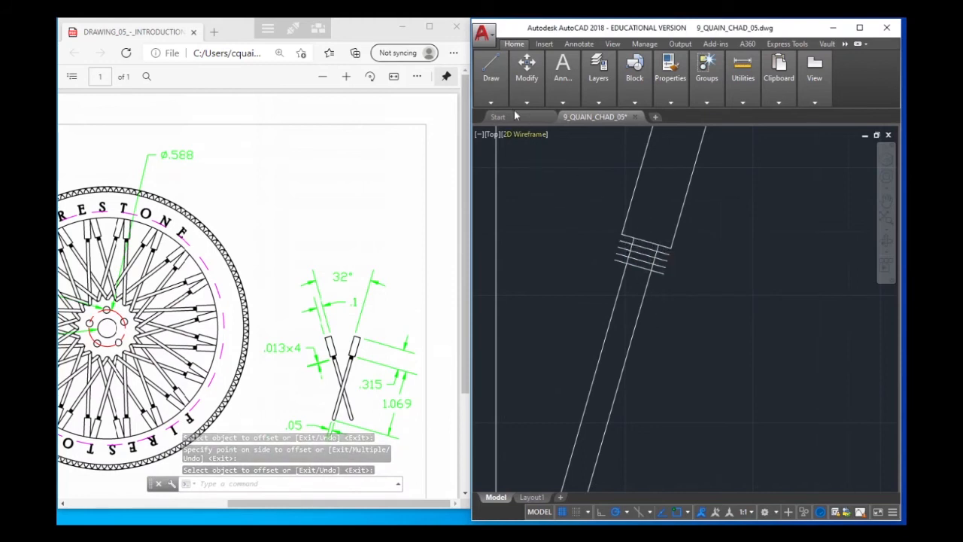
Trim the four collar lines on both sides where they extend past the two parallel spoke lines
{"action": "left_click", "coordinate": [491, 101]}
{"action": "mouse_move", "coordinate": [529, 100]}
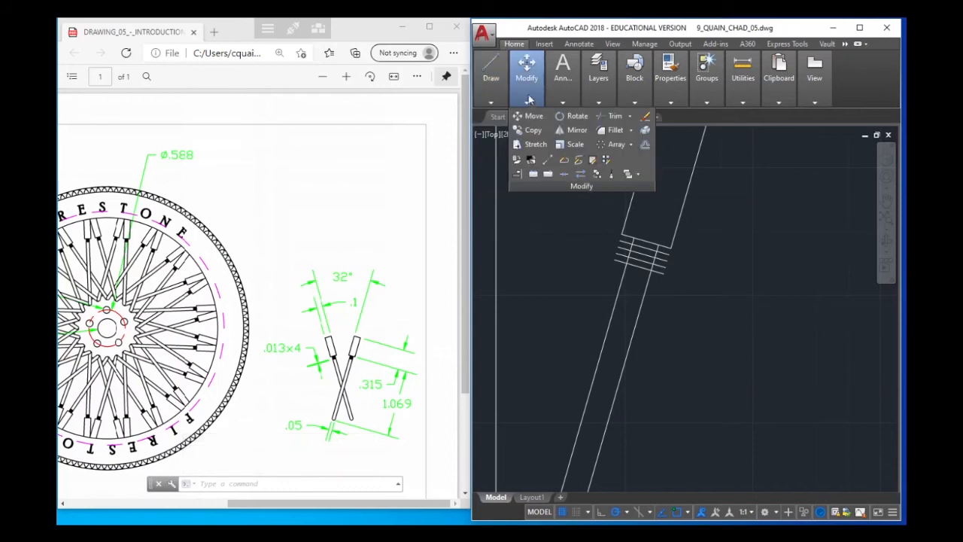
{"action": "left_click", "coordinate": [615, 116]}
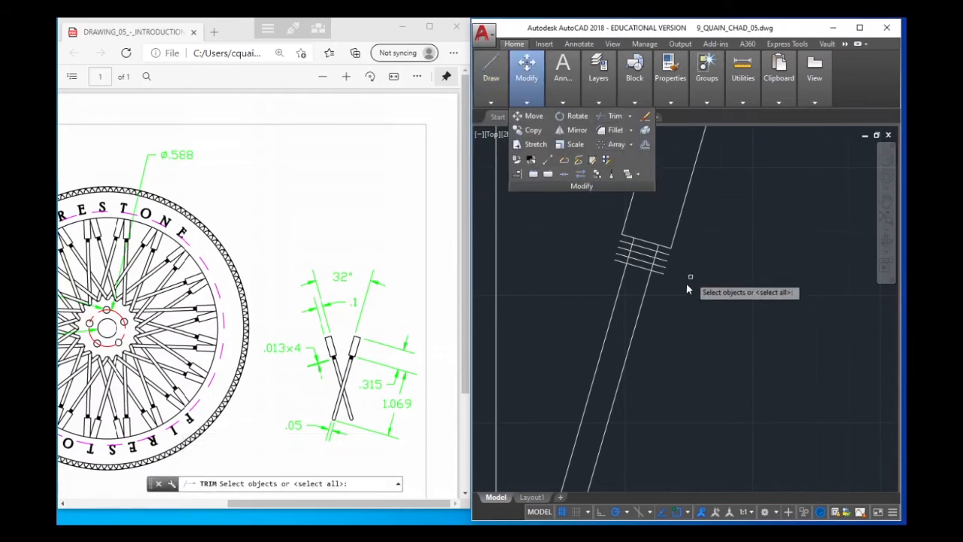
{"action": "left_click", "coordinate": [639, 282]}
{"action": "left_click", "coordinate": [621, 295]}
{"action": "key", "text": "Return"}
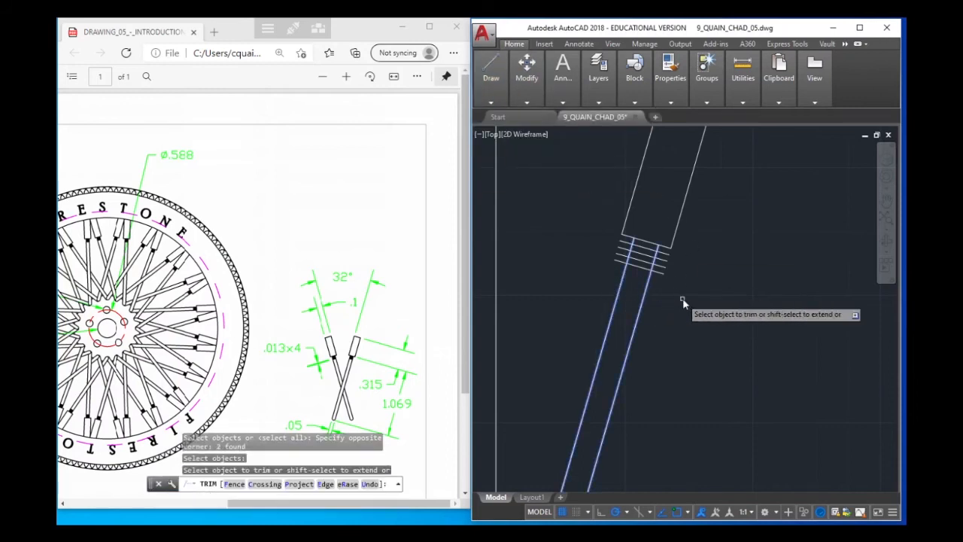
{"action": "left_click", "coordinate": [659, 272]}
{"action": "left_click", "coordinate": [666, 266]}
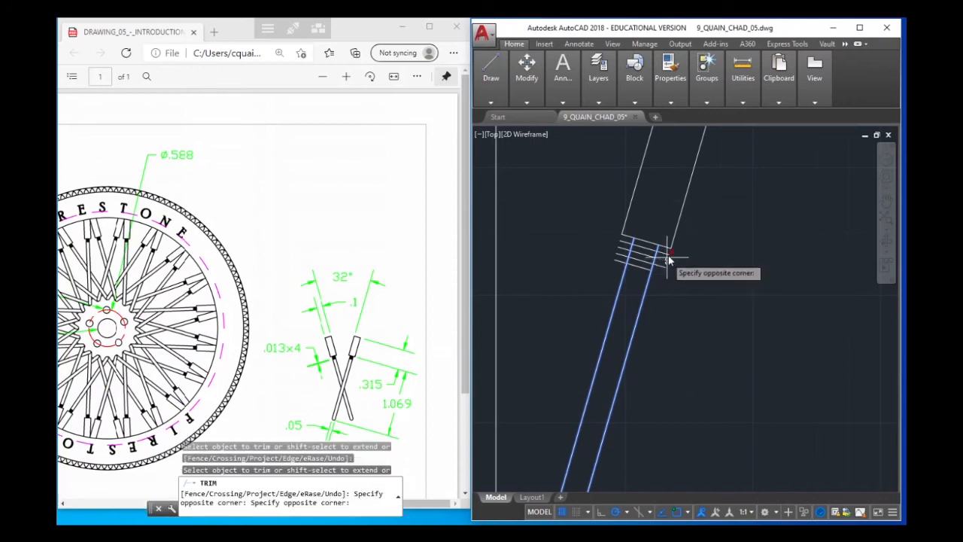
{"action": "left_click", "coordinate": [669, 260]}
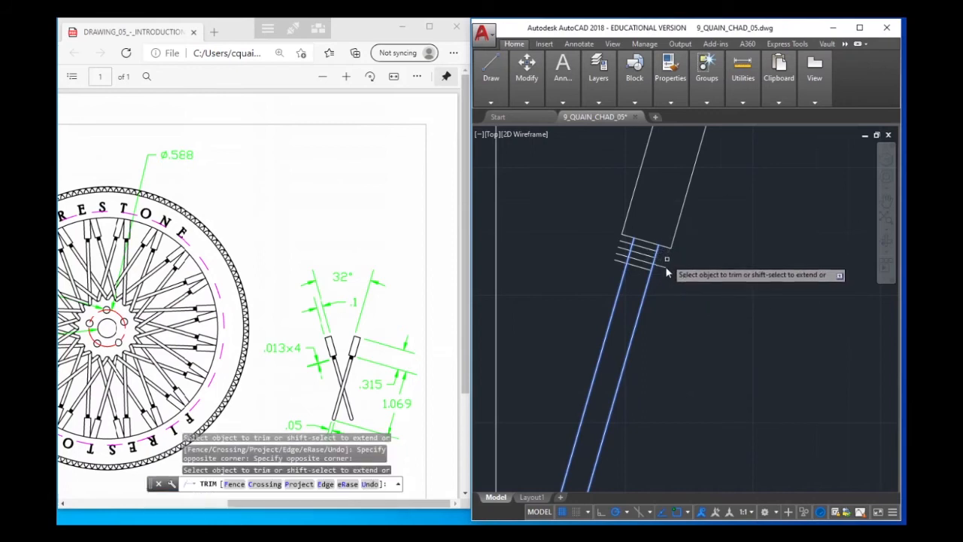
{"action": "left_click", "coordinate": [614, 265]}
{"action": "left_click", "coordinate": [620, 242]}
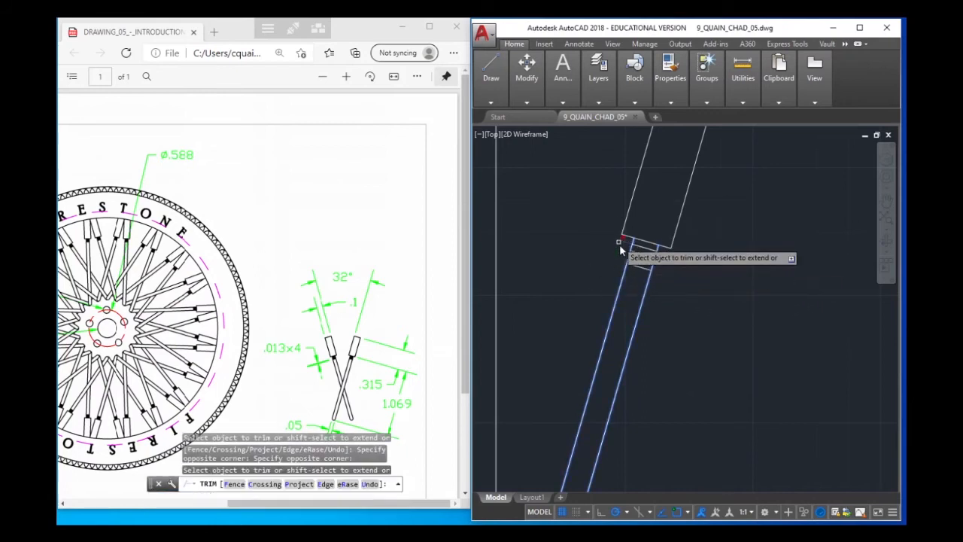
{"action": "right_click", "coordinate": [752, 263]}
{"action": "left_click", "coordinate": [785, 270]}
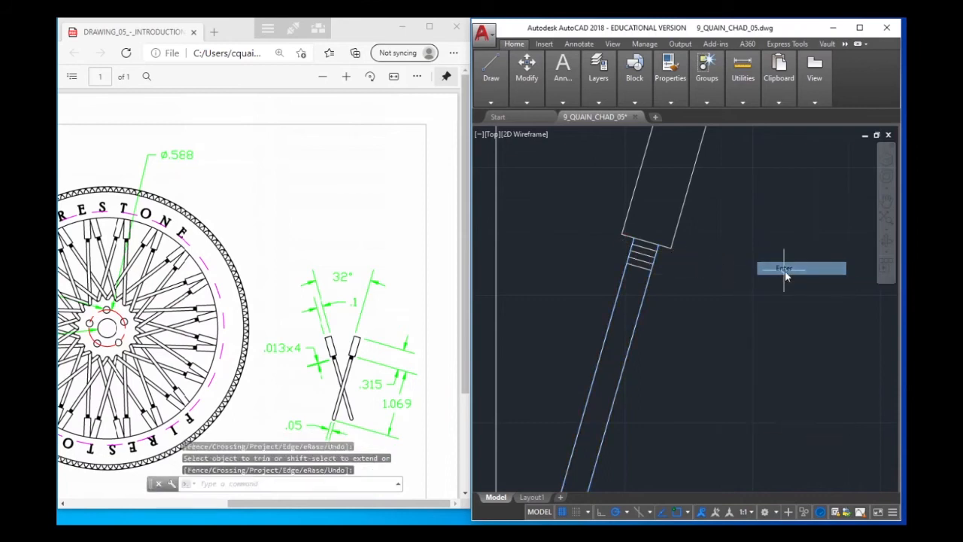
Draw a line joining the lower ends of the two parallel spoke lines to close the spoke
{"action": "scroll", "coordinate": [687, 259], "scroll_direction": "down", "scroll_amount": 2}
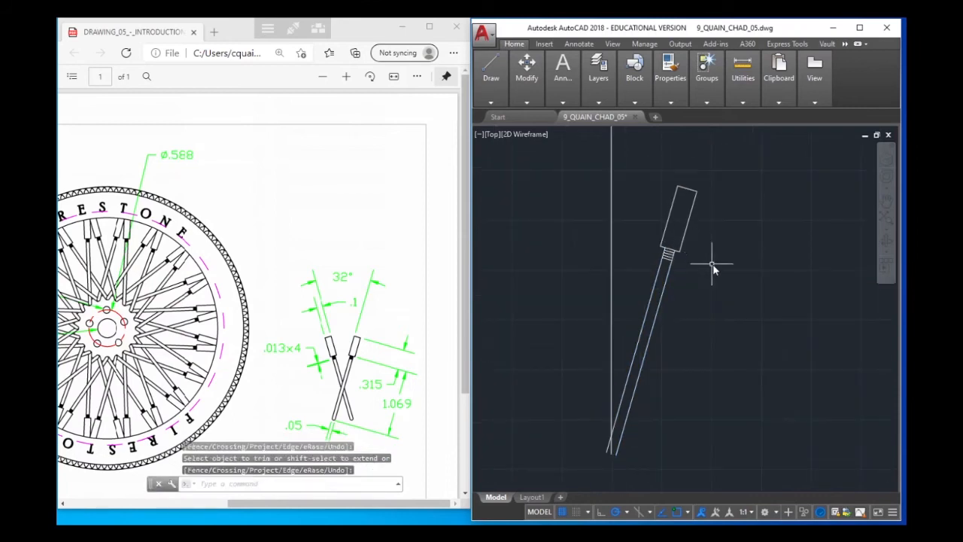
{"action": "scroll", "coordinate": [712, 265], "scroll_direction": "up", "scroll_amount": 2}
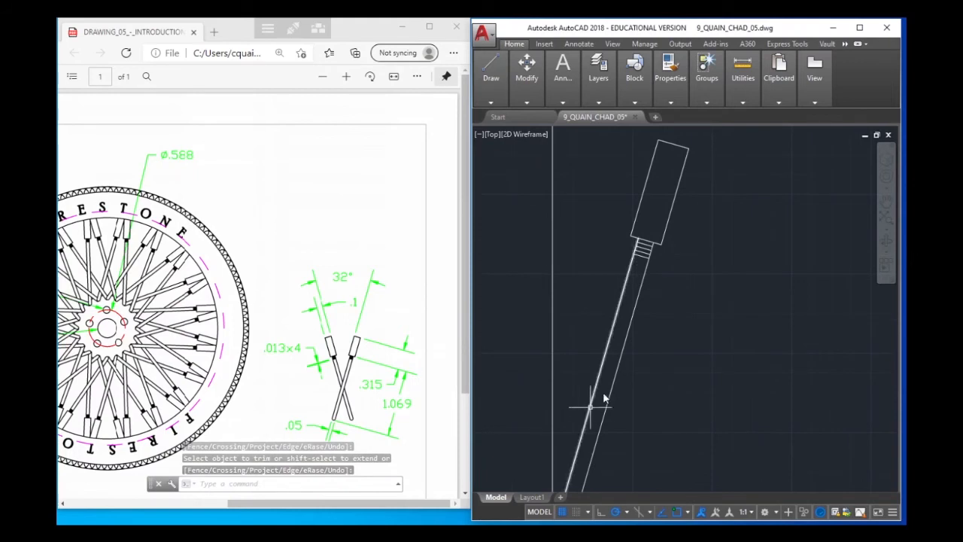
{"action": "scroll", "coordinate": [624, 436], "scroll_direction": "up", "scroll_amount": 2}
{"action": "scroll", "coordinate": [624, 436], "scroll_direction": "down", "scroll_amount": 4}
{"action": "middle_click_drag", "start_coordinate": [625, 441], "coordinate": [612, 359]}
{"action": "scroll", "coordinate": [574, 414], "scroll_direction": "up", "scroll_amount": 3}
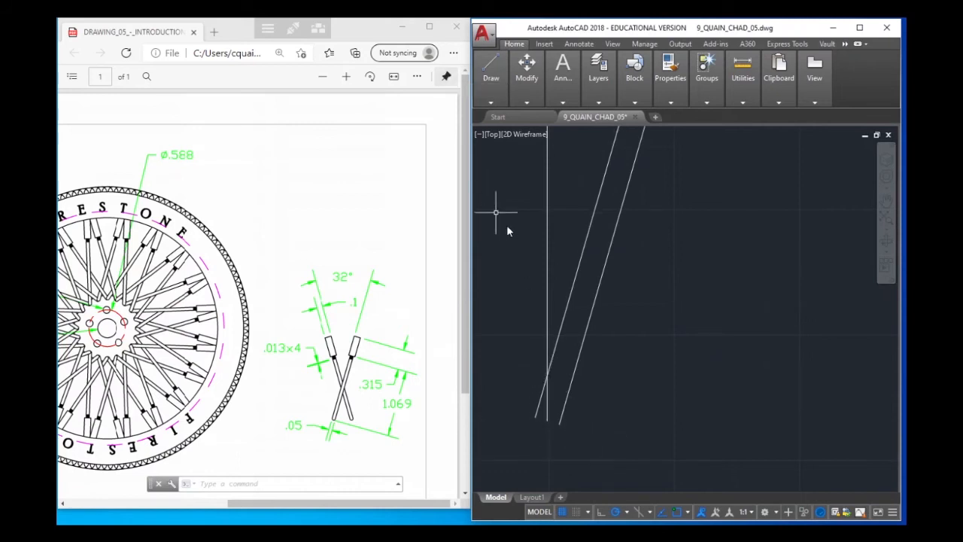
{"action": "left_click", "coordinate": [491, 71]}
{"action": "mouse_move", "coordinate": [489, 75]}
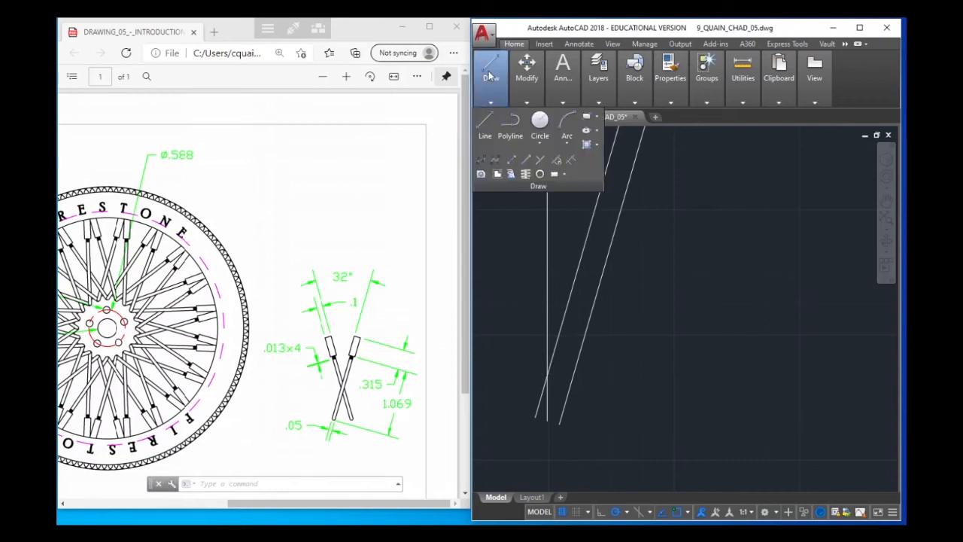
{"action": "left_click", "coordinate": [485, 128]}
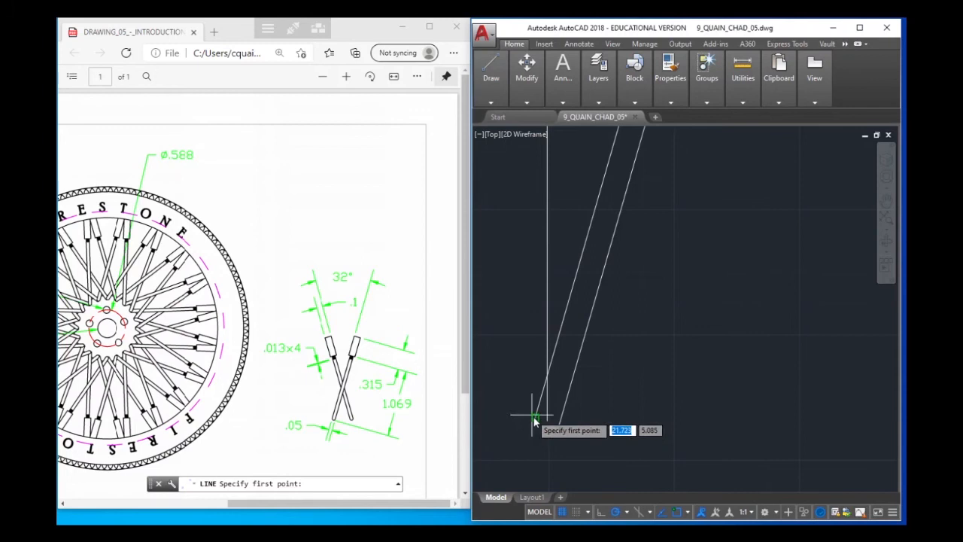
{"action": "left_click", "coordinate": [534, 417]}
{"action": "left_click", "coordinate": [559, 424]}
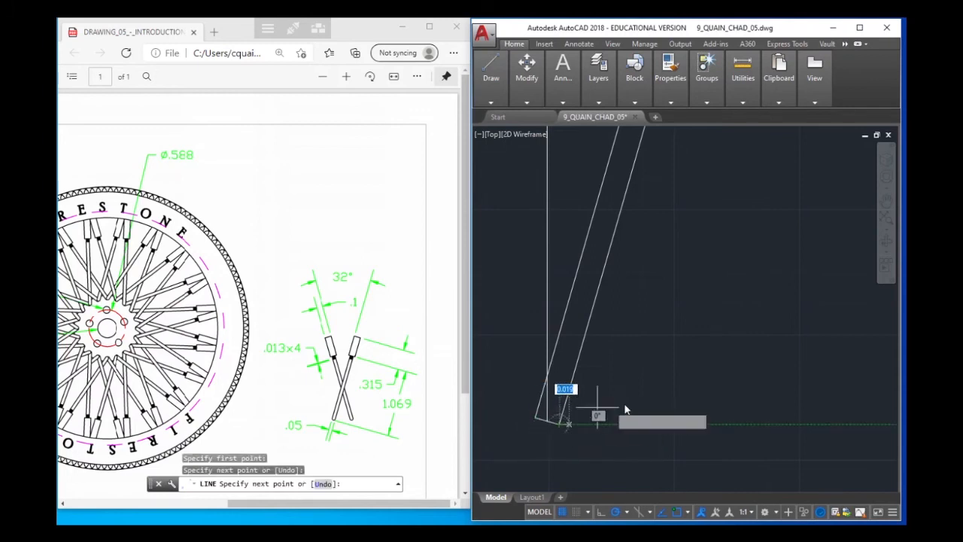
{"action": "right_click", "coordinate": [667, 410]}
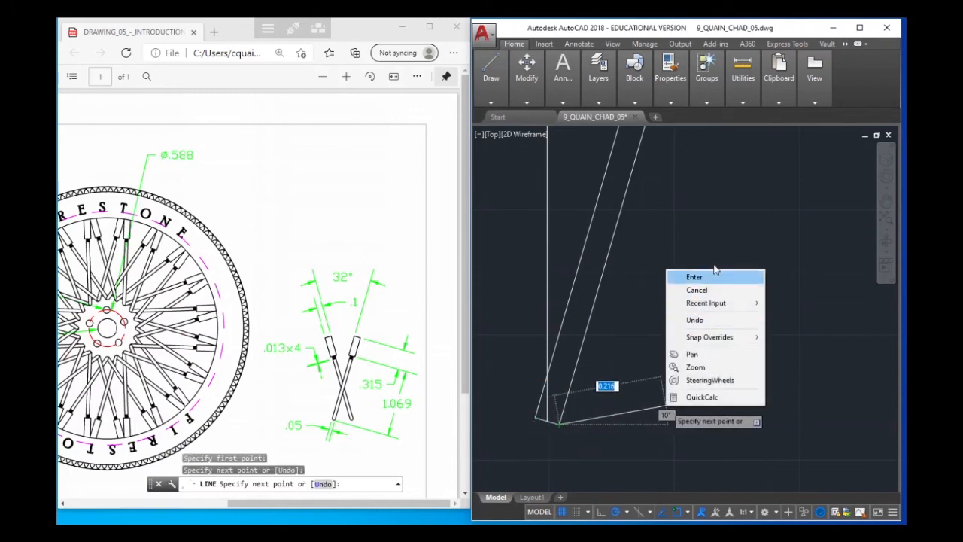
{"action": "left_click", "coordinate": [708, 279]}
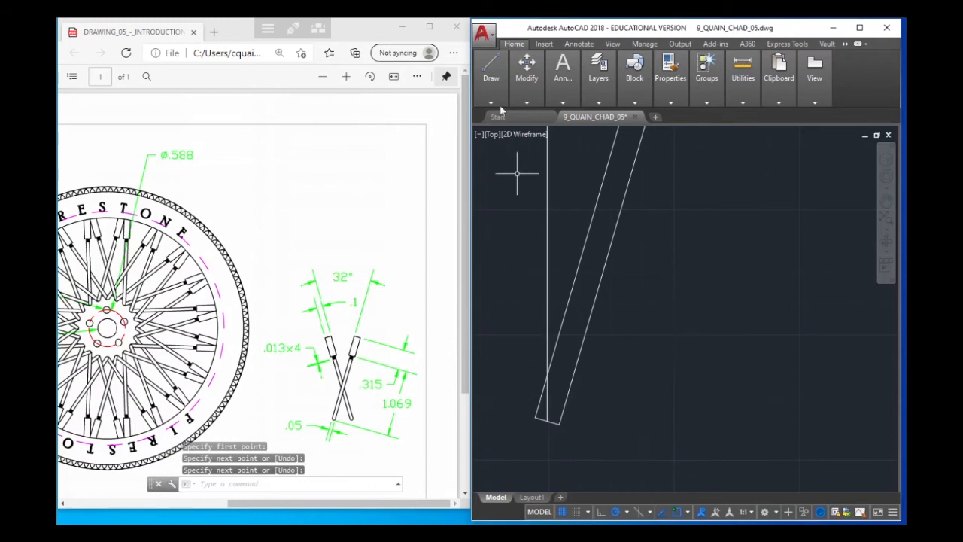
Draw a circle of radius 0.025 centred on the midpoint of the spoke's lower closing line
{"action": "left_click", "coordinate": [490, 71]}
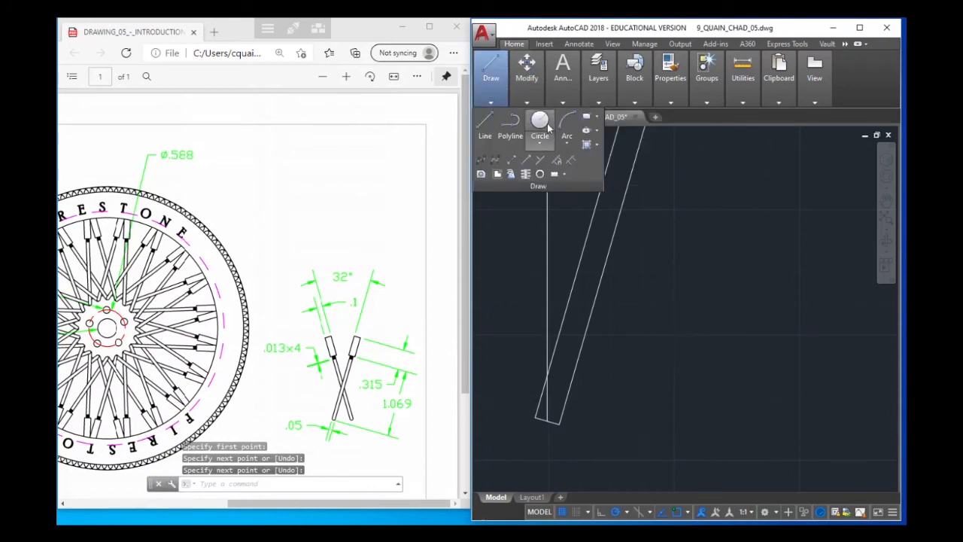
{"action": "left_click", "coordinate": [549, 141]}
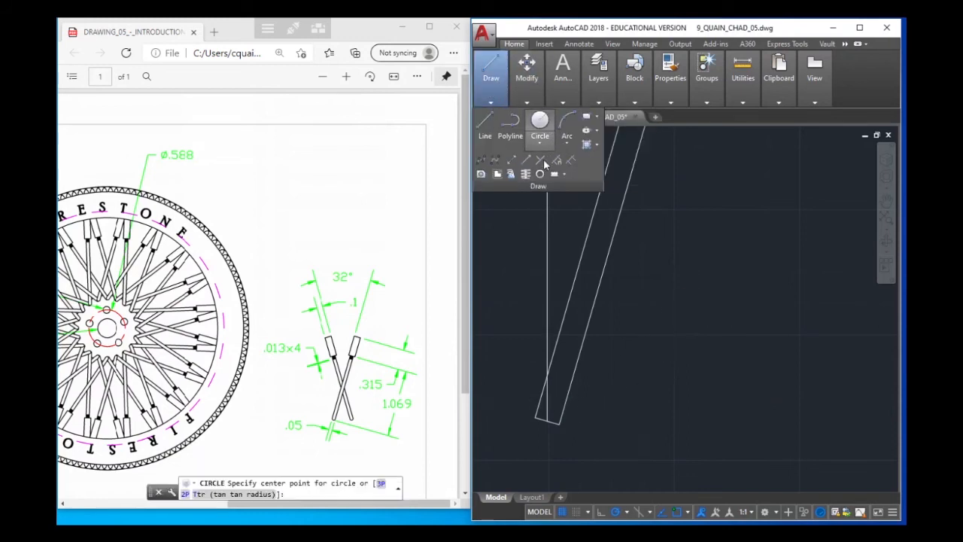
{"action": "left_click", "coordinate": [547, 416]}
{"action": "key", "text": "Return"}
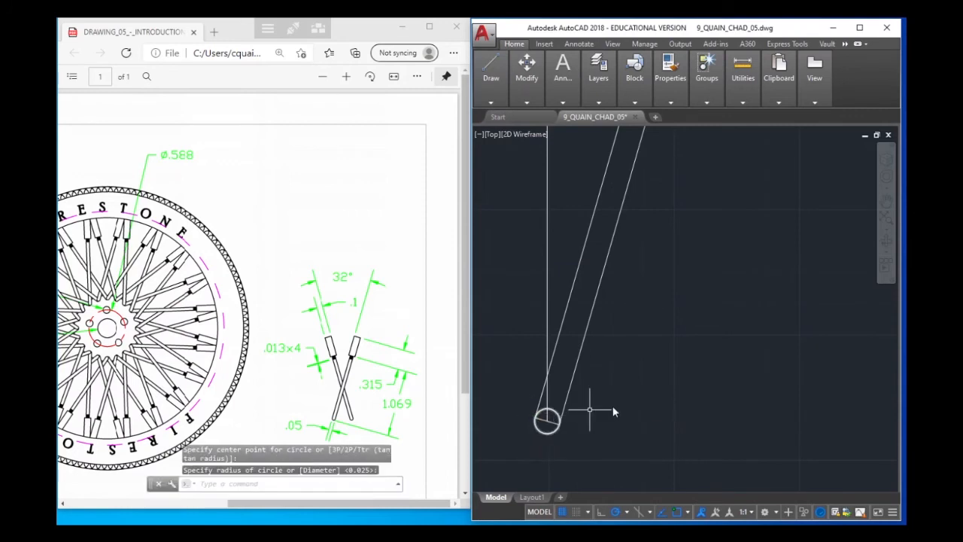
{"action": "right_click", "coordinate": [616, 404]}
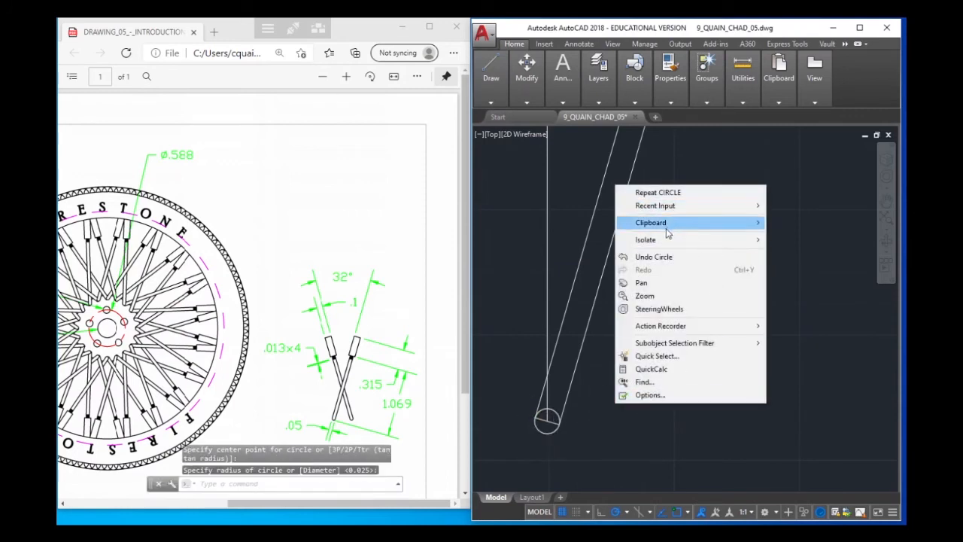
{"action": "key", "text": "Escape"}
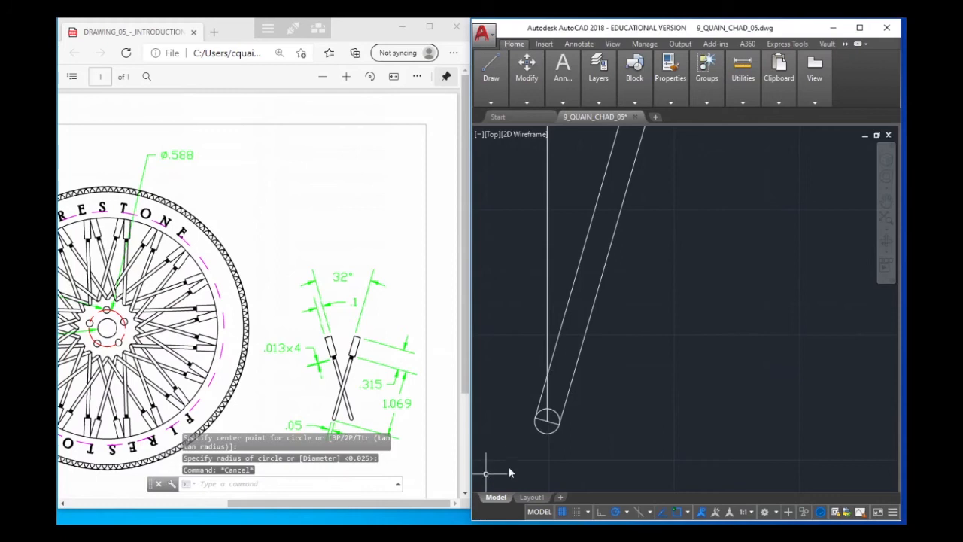
Examine the small circle at the spoke's lower end against the closing line and the two spoke edges
{"action": "scroll", "coordinate": [569, 428], "scroll_direction": "up", "scroll_amount": 4}
{"action": "left_click", "coordinate": [531, 442]}
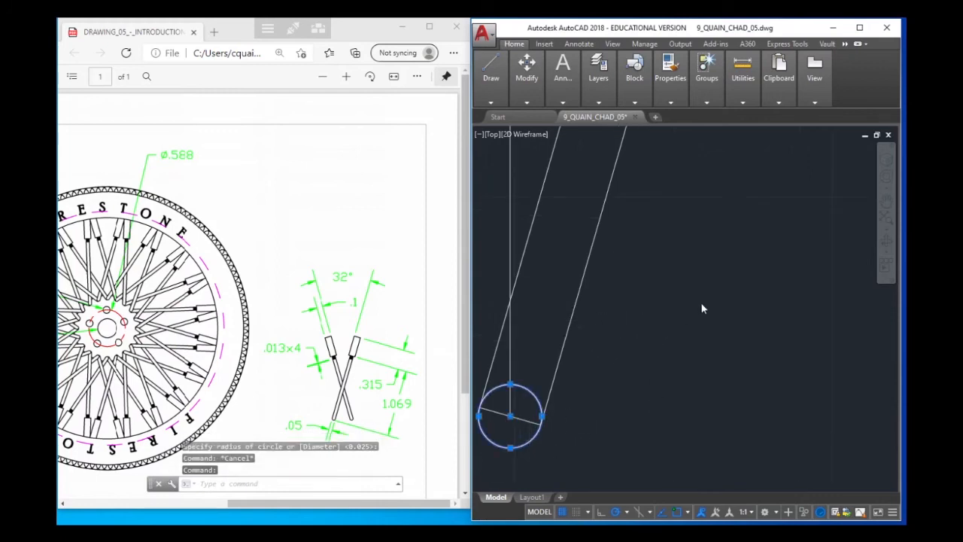
{"action": "middle_click_drag", "start_coordinate": [645, 335], "coordinate": [739, 281]}
{"action": "scroll", "coordinate": [737, 283], "scroll_direction": "up", "scroll_amount": 5}
{"action": "scroll", "coordinate": [726, 333], "scroll_direction": "down", "scroll_amount": 8}
{"action": "scroll", "coordinate": [740, 310], "scroll_direction": "down", "scroll_amount": 5}
{"action": "scroll", "coordinate": [752, 296], "scroll_direction": "up", "scroll_amount": 8}
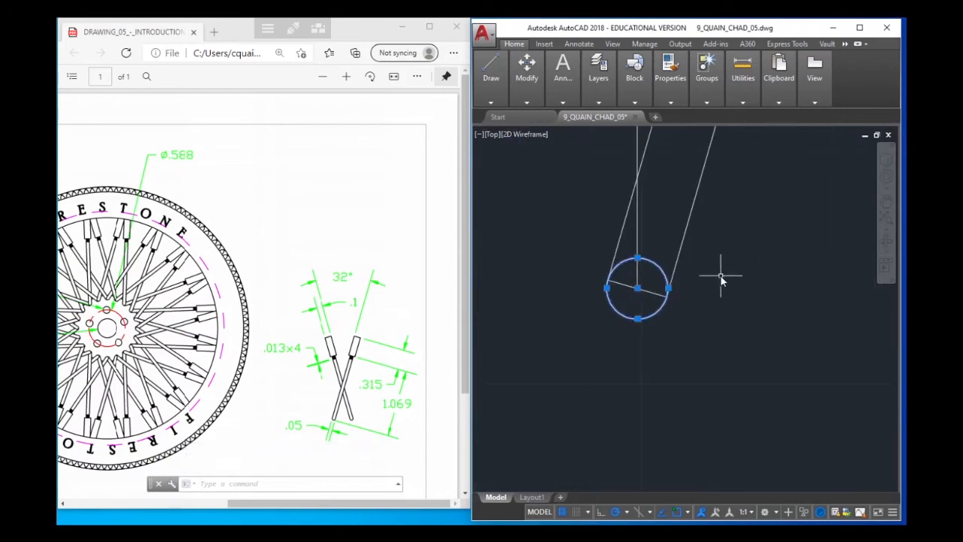
{"action": "scroll", "coordinate": [721, 280], "scroll_direction": "up", "scroll_amount": 4}
{"action": "scroll", "coordinate": [721, 288], "scroll_direction": "down", "scroll_amount": 2}
{"action": "middle_click_drag", "start_coordinate": [720, 282], "coordinate": [715, 328]}
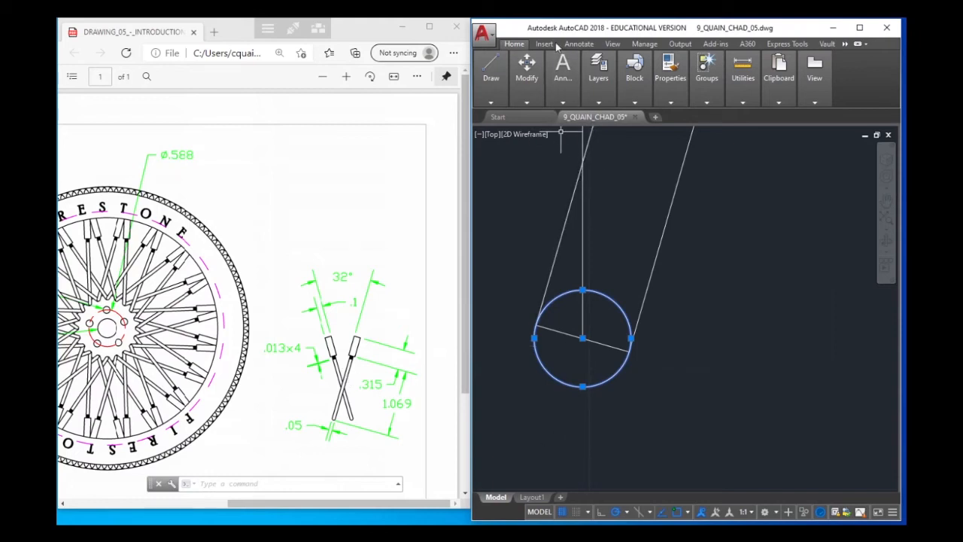
Draw a line about 0.08 long from the circle's centre up the spoke, parallel to its edges at 74°
{"action": "mouse_move", "coordinate": [484, 71]}
{"action": "mouse_move", "coordinate": [526, 72]}
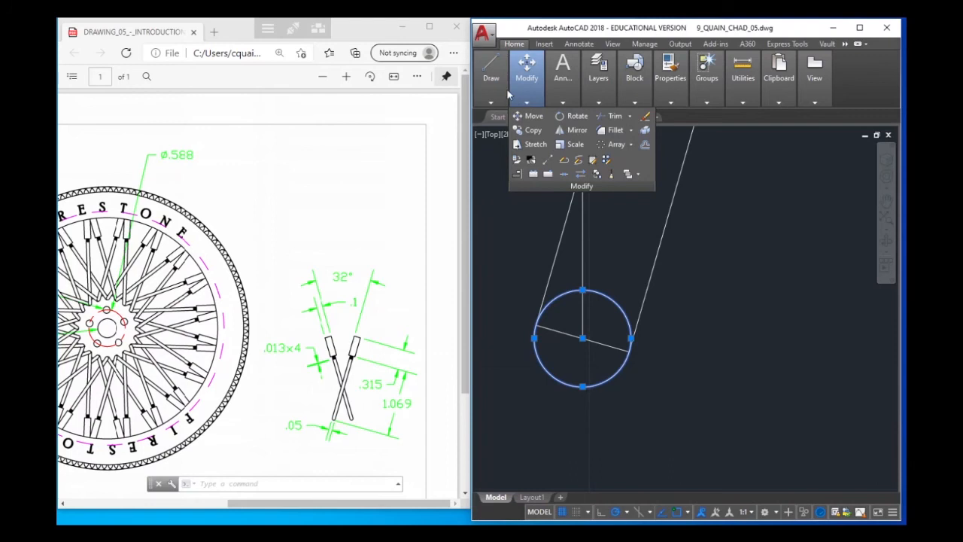
{"action": "mouse_move", "coordinate": [496, 89]}
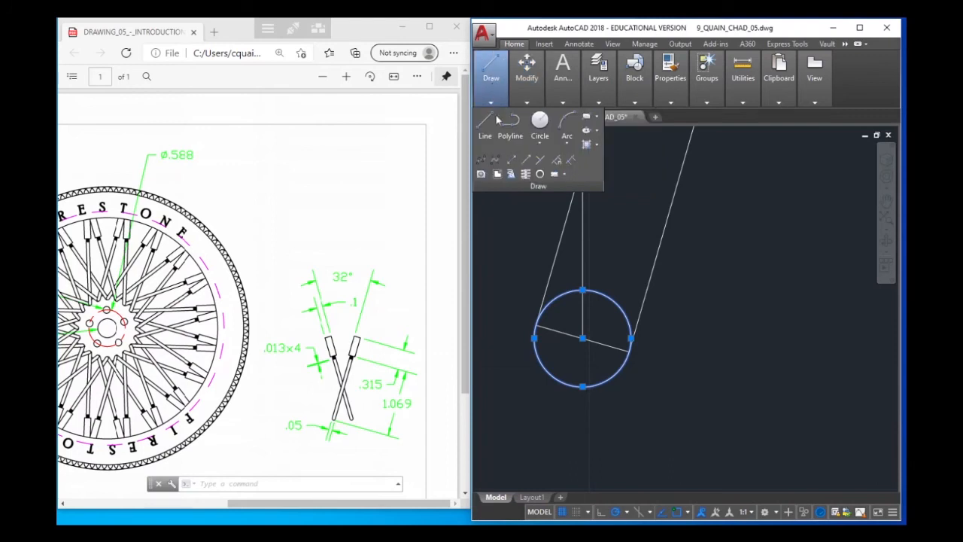
{"action": "mouse_move", "coordinate": [560, 98]}
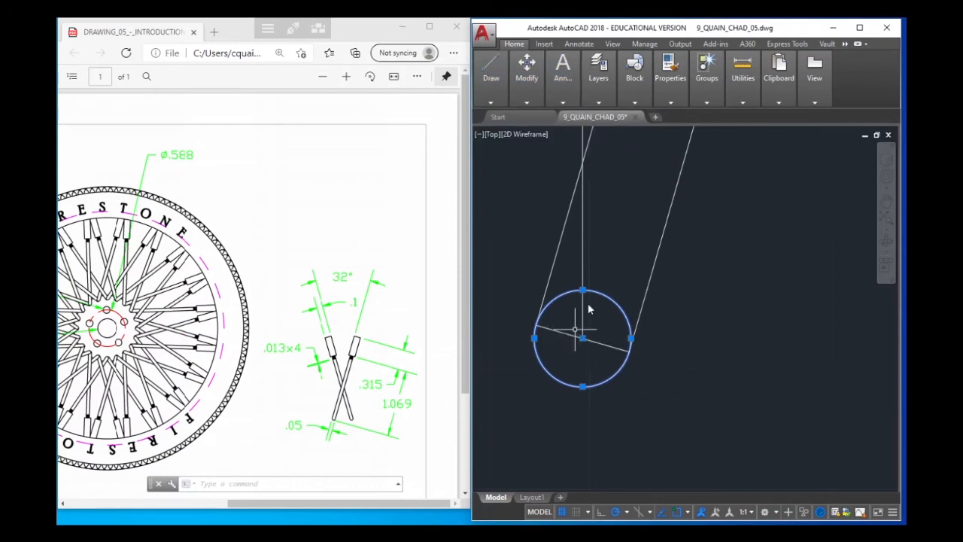
{"action": "left_click", "coordinate": [489, 131]}
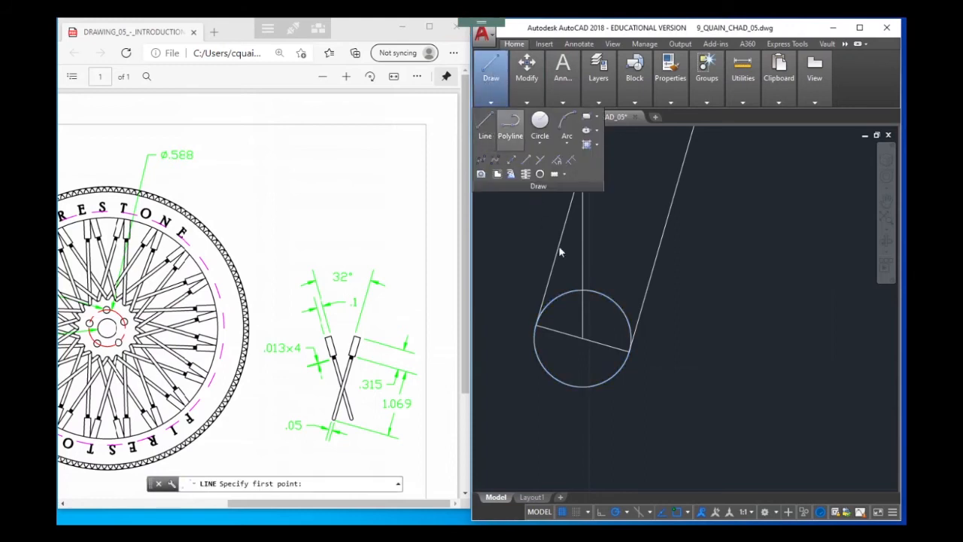
{"action": "left_click", "coordinate": [584, 339]}
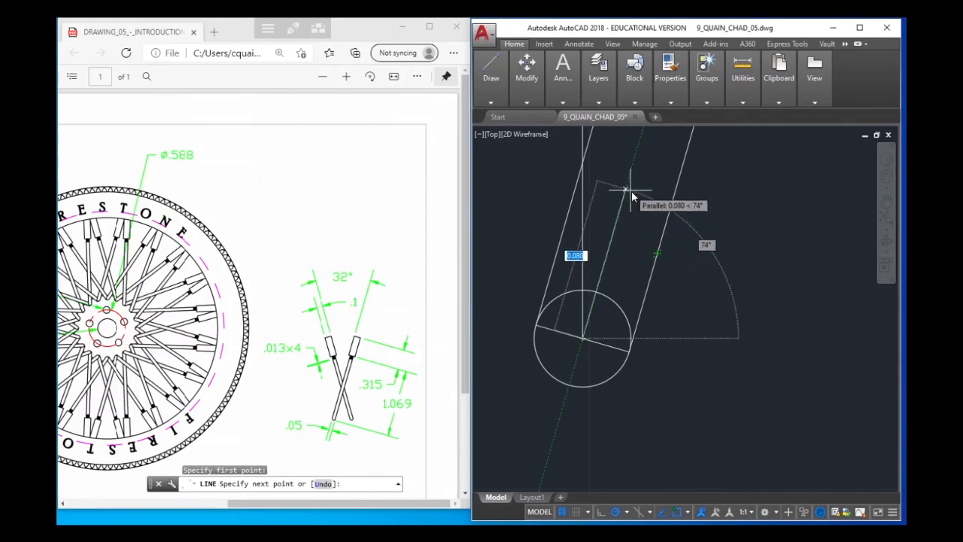
{"action": "left_click", "coordinate": [626, 190]}
{"action": "right_click", "coordinate": [674, 190]}
{"action": "left_click", "coordinate": [740, 197]}
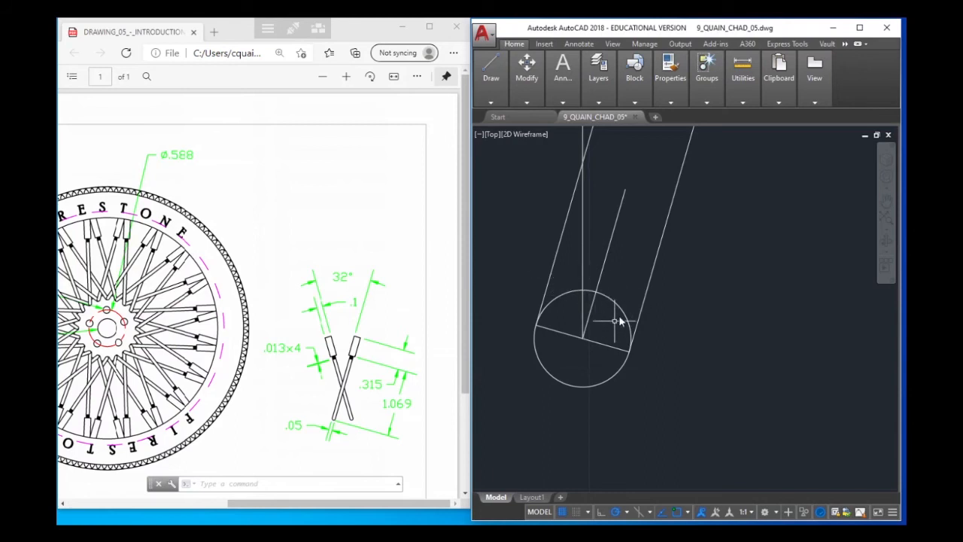
Move the circle from its centre to the point where the short parallel line crosses its circumference
{"action": "left_click", "coordinate": [622, 314]}
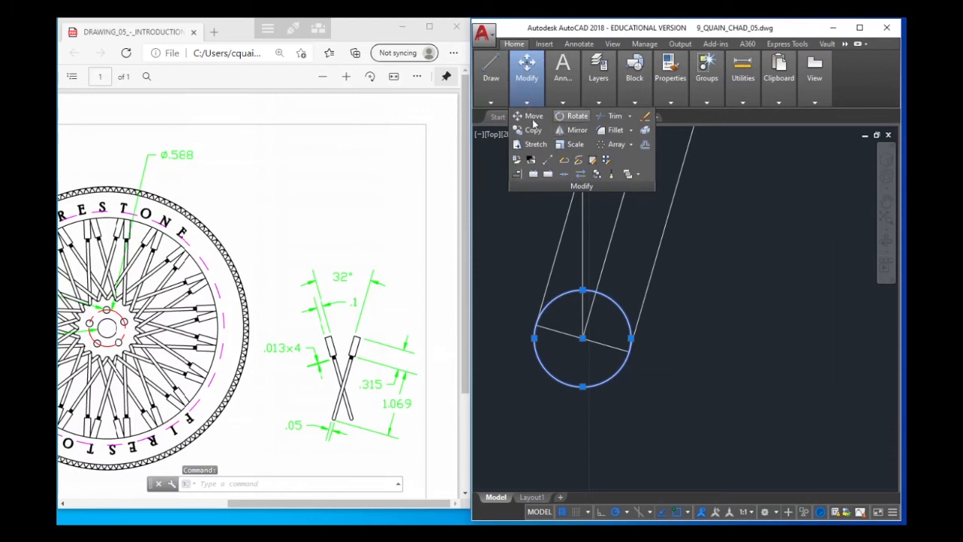
{"action": "left_click", "coordinate": [531, 116]}
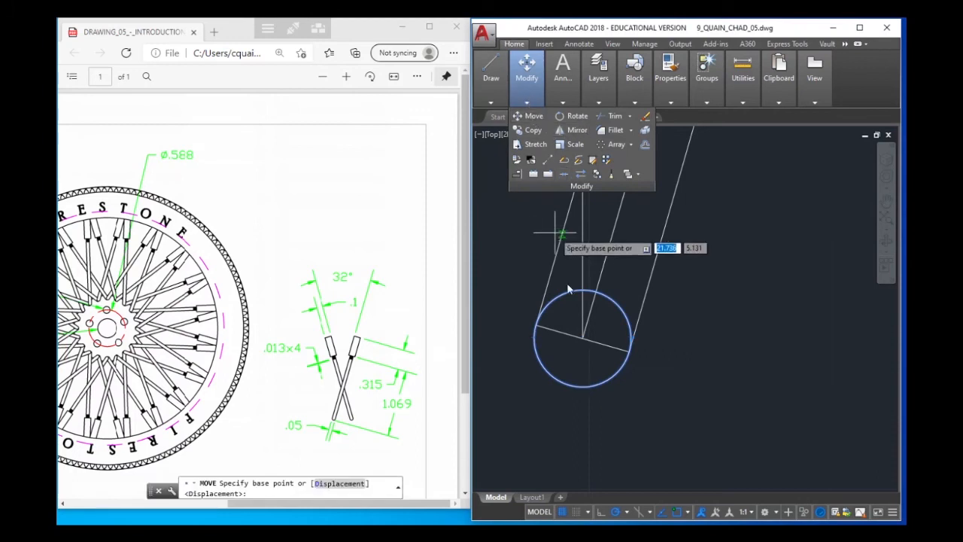
{"action": "left_click", "coordinate": [583, 340]}
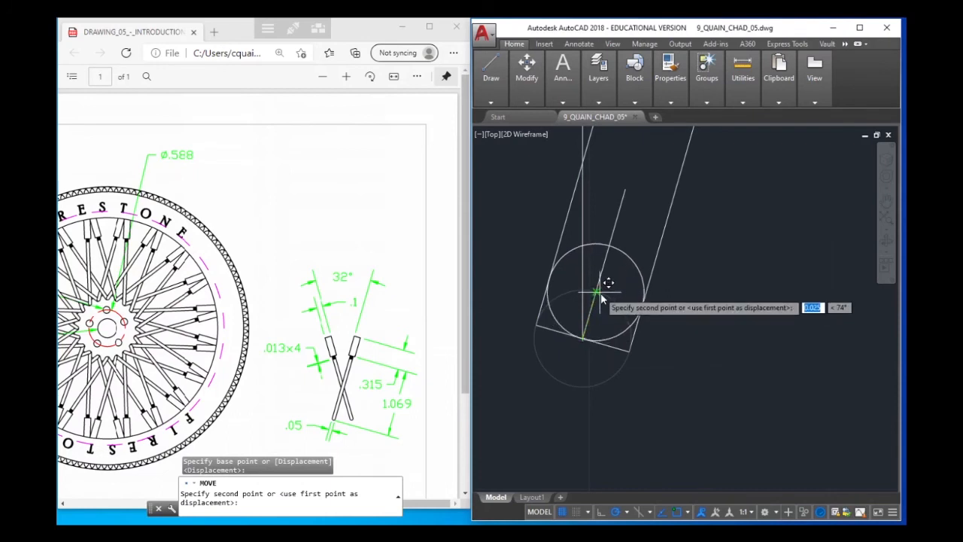
{"action": "left_click", "coordinate": [600, 297]}
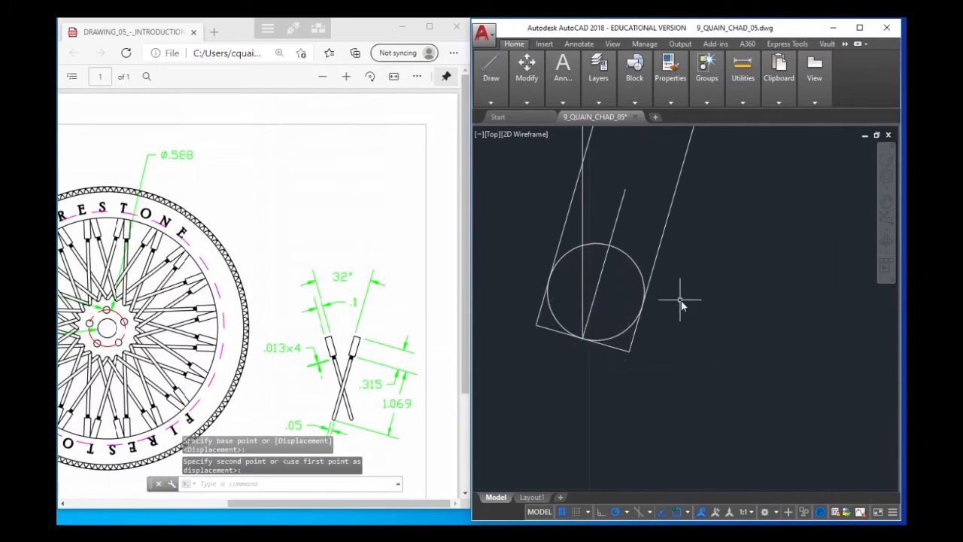
Delete the slanted closing line across the spoke's lower end
{"action": "left_click", "coordinate": [611, 352]}
{"action": "type", "text": "m"}
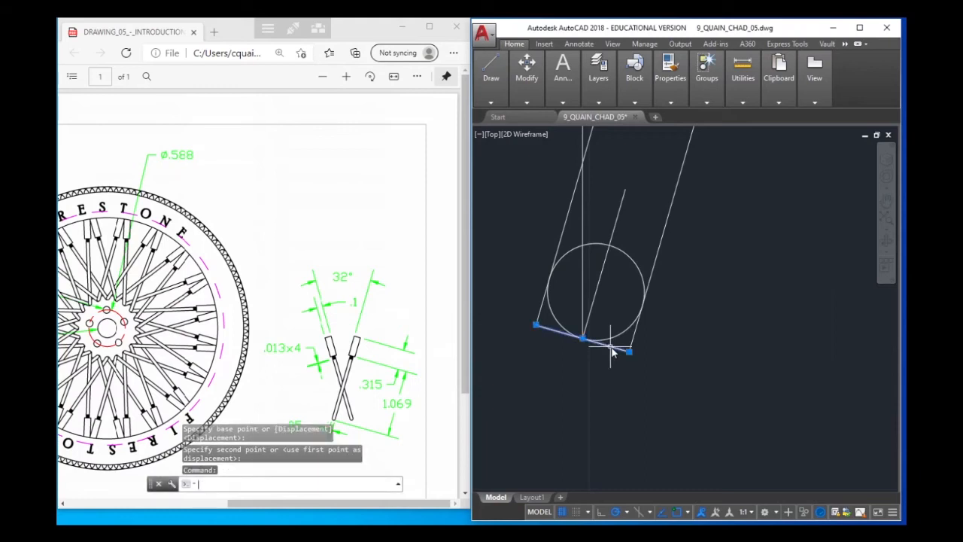
{"action": "left_click", "coordinate": [681, 350]}
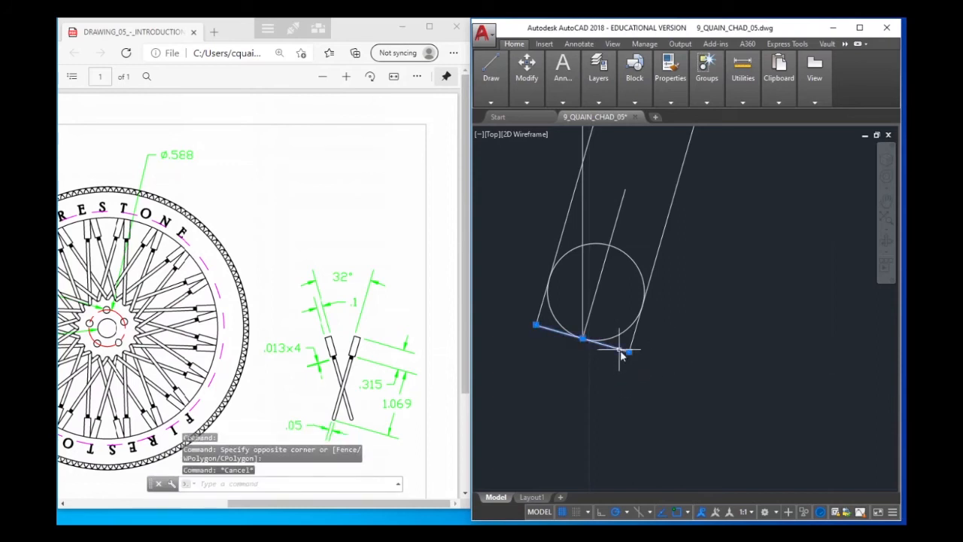
{"action": "key", "text": "Escape"}
{"action": "key", "text": "Delete"}
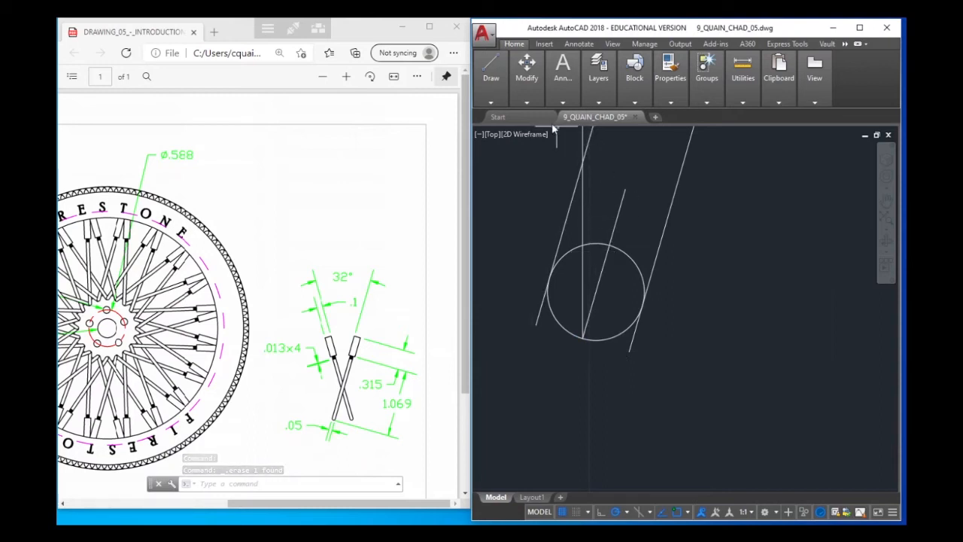
Draw a horizontal test line about 0.045 long beside the spoke and erase it again
{"action": "mouse_move", "coordinate": [507, 77]}
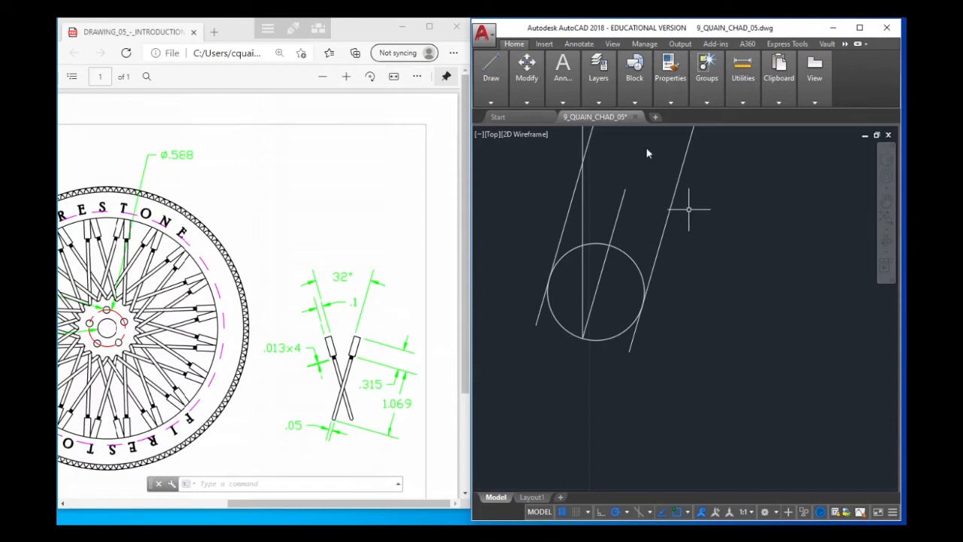
{"action": "left_click", "coordinate": [485, 116]}
{"action": "left_click", "coordinate": [742, 213]}
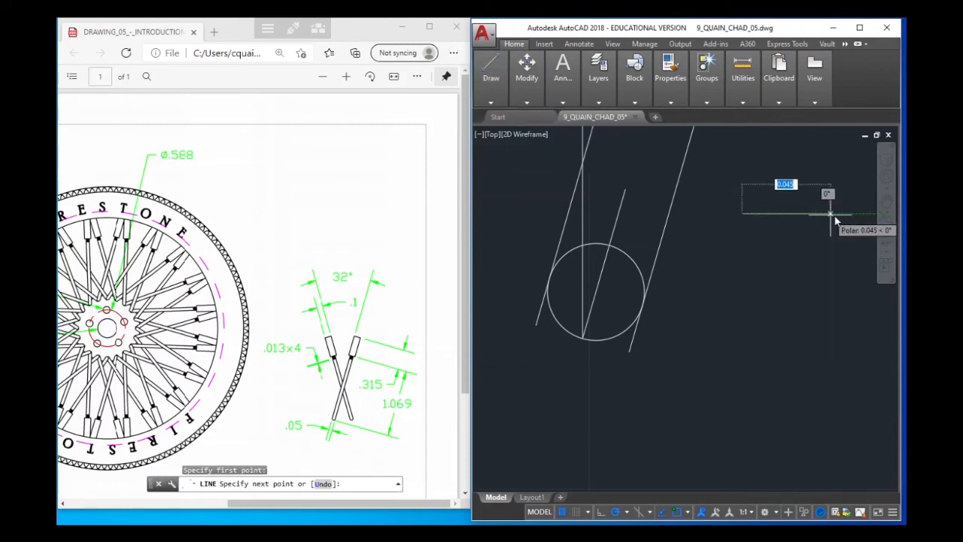
{"action": "left_click", "coordinate": [832, 214]}
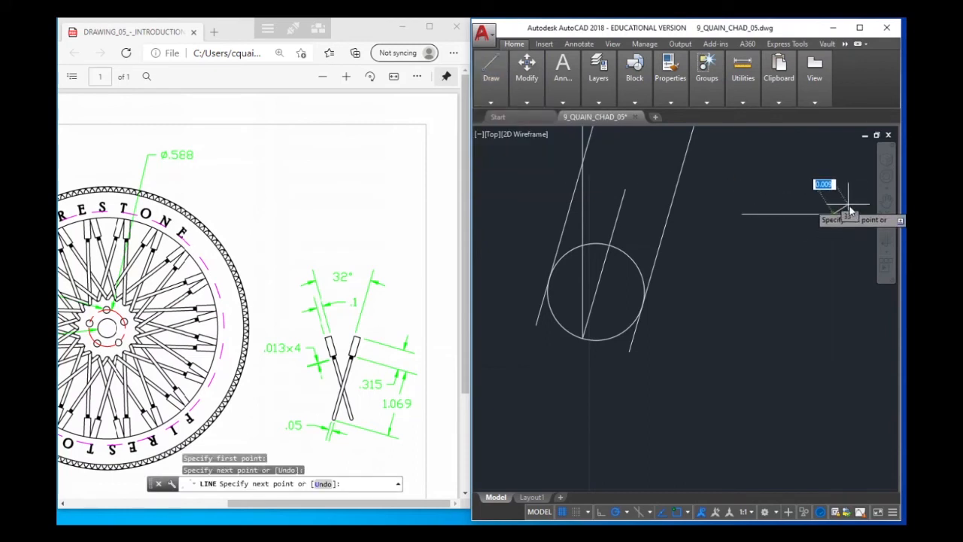
{"action": "key", "text": "Escape"}
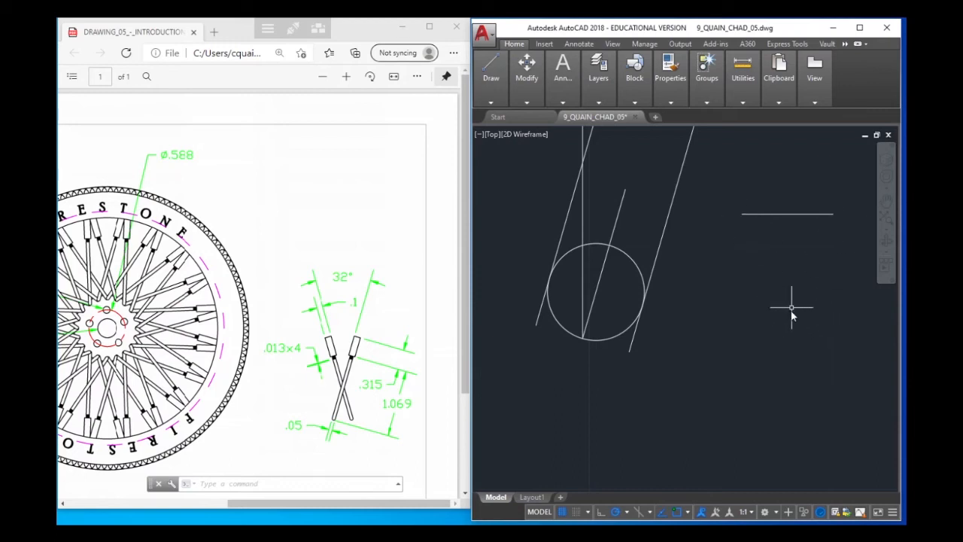
{"action": "left_click", "coordinate": [802, 217]}
{"action": "left_click", "coordinate": [774, 205]}
{"action": "key", "text": "Delete"}
Trim away the upper arc of the small circle, using the circle and both long spoke edges as cutting edges
{"action": "scroll", "coordinate": [746, 248], "scroll_direction": "up", "scroll_amount": 2}
{"action": "scroll", "coordinate": [746, 247], "scroll_direction": "down", "scroll_amount": 2}
{"action": "scroll", "coordinate": [746, 248], "scroll_direction": "down", "scroll_amount": 2}
{"action": "middle_click_drag", "start_coordinate": [746, 236], "coordinate": [693, 325]}
{"action": "scroll", "coordinate": [716, 263], "scroll_direction": "up", "scroll_amount": 2}
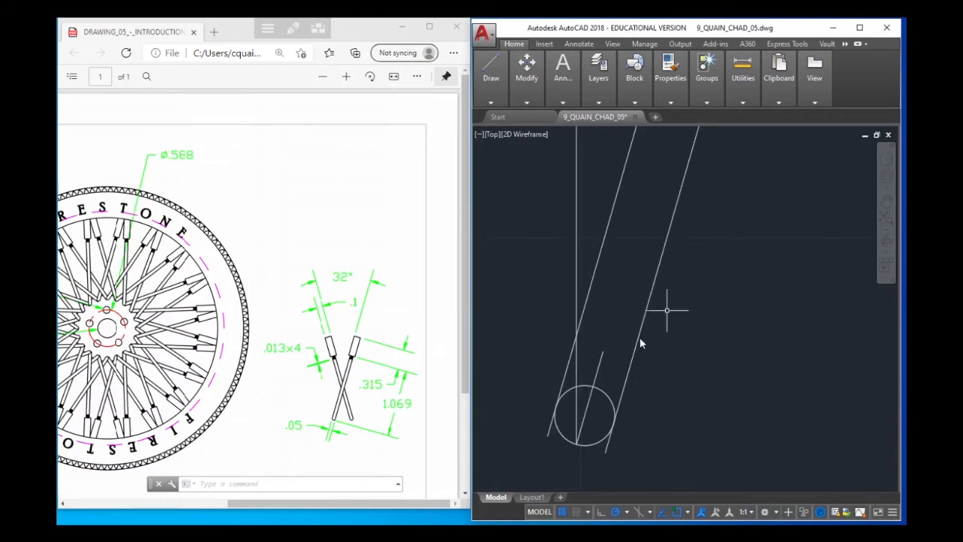
{"action": "scroll", "coordinate": [676, 301], "scroll_direction": "down", "scroll_amount": 1}
{"action": "scroll", "coordinate": [677, 299], "scroll_direction": "up", "scroll_amount": 1}
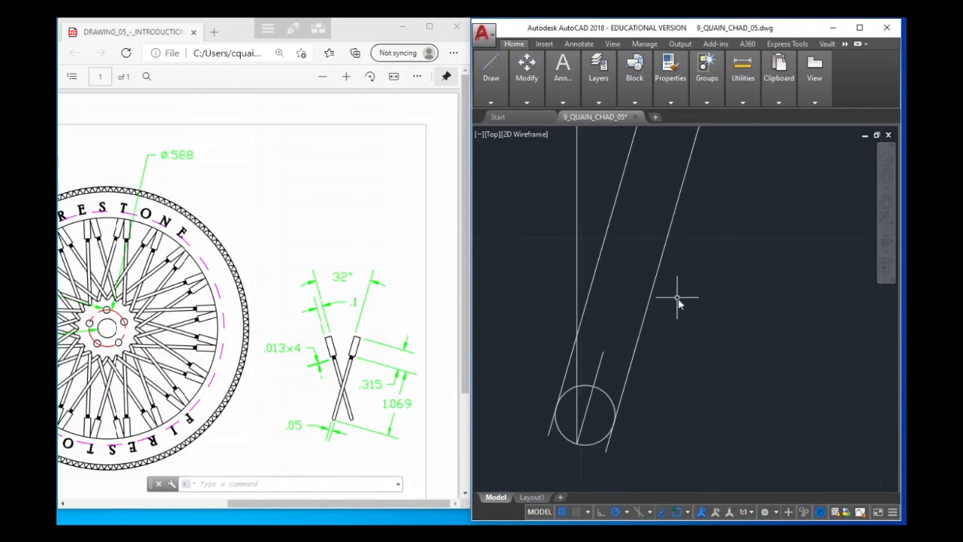
{"action": "scroll", "coordinate": [677, 298], "scroll_direction": "up", "scroll_amount": 2}
{"action": "middle_click_drag", "start_coordinate": [589, 347], "coordinate": [640, 205]}
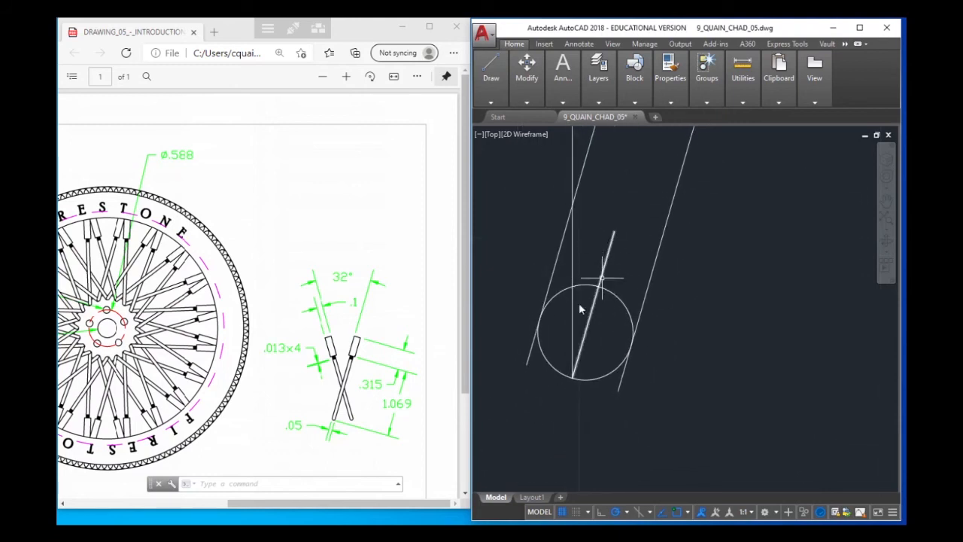
{"action": "mouse_move", "coordinate": [507, 100]}
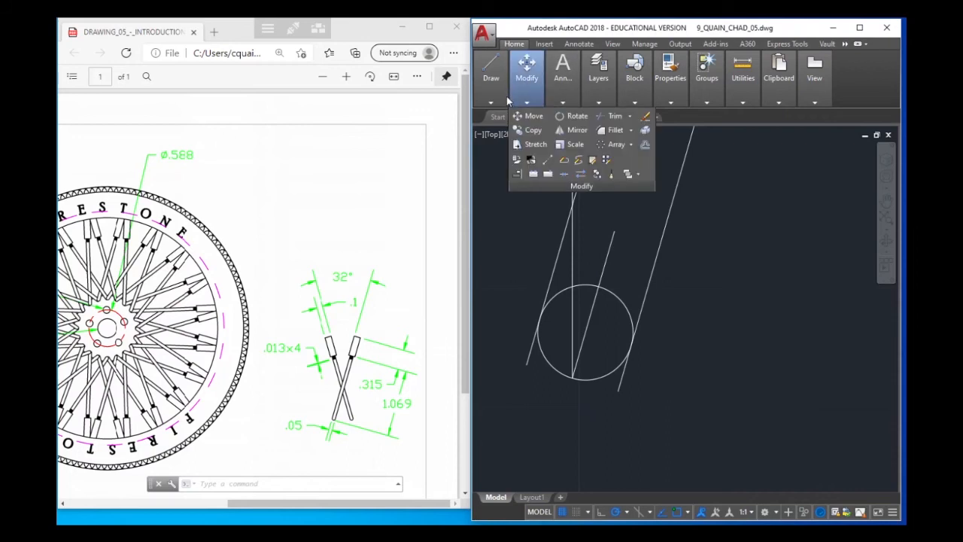
{"action": "left_click", "coordinate": [613, 116]}
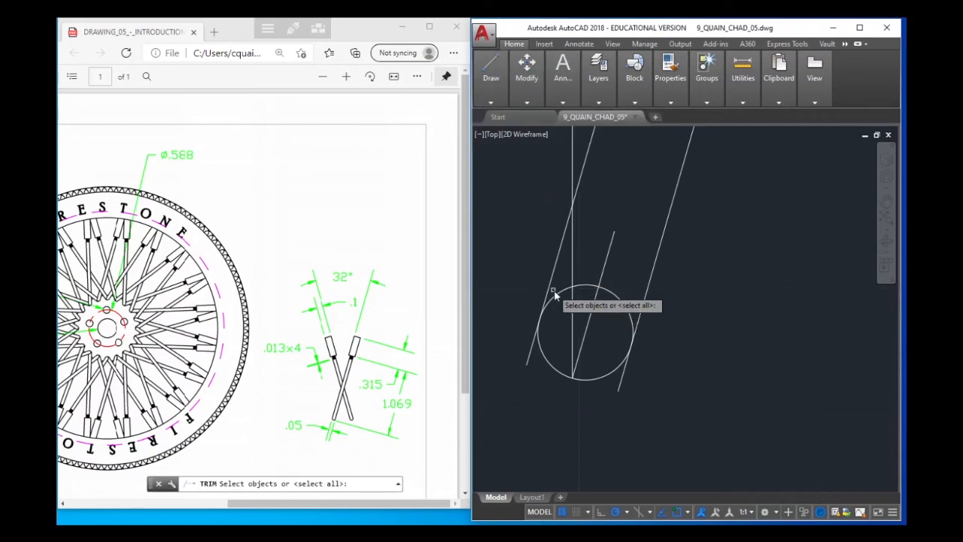
{"action": "left_click", "coordinate": [553, 290]}
{"action": "left_click", "coordinate": [562, 293]}
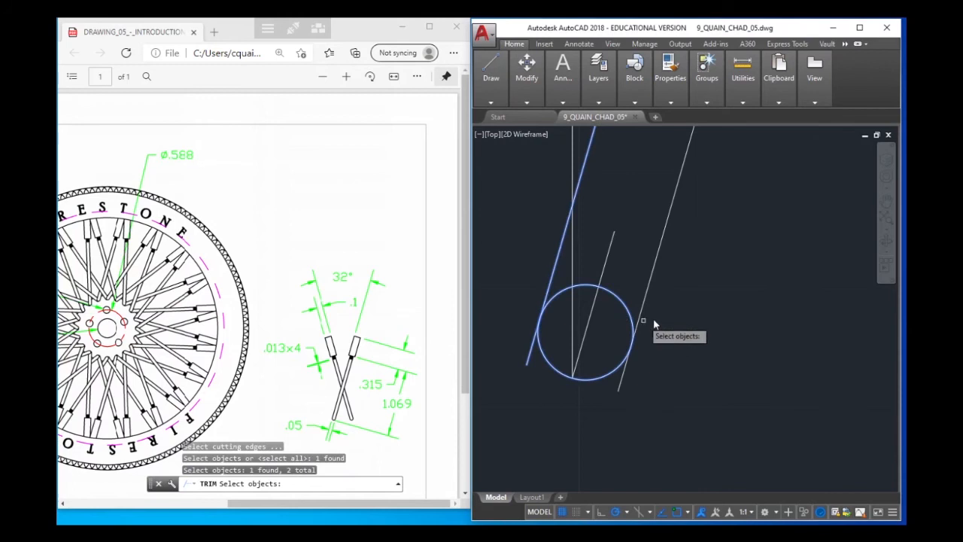
{"action": "left_click", "coordinate": [638, 319]}
{"action": "key", "text": "Return"}
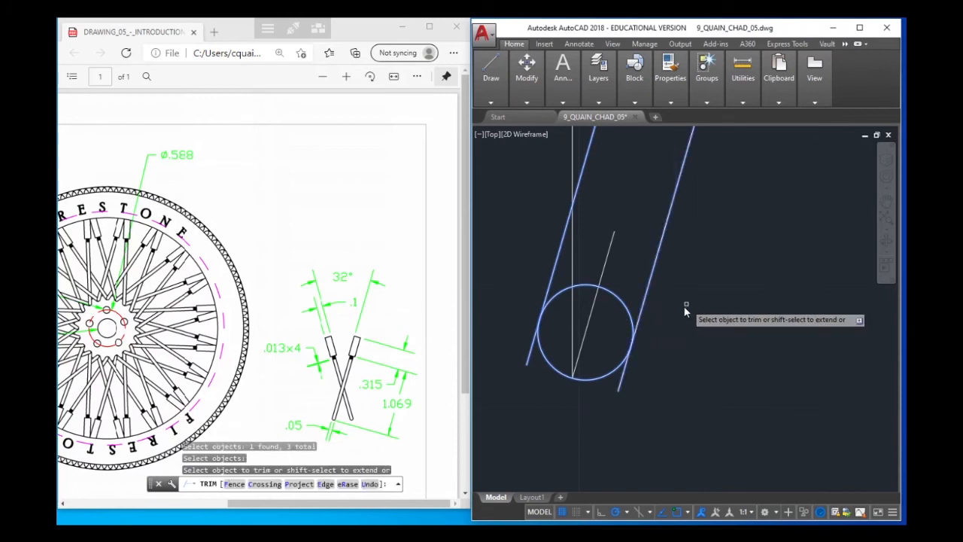
{"action": "left_click", "coordinate": [618, 300]}
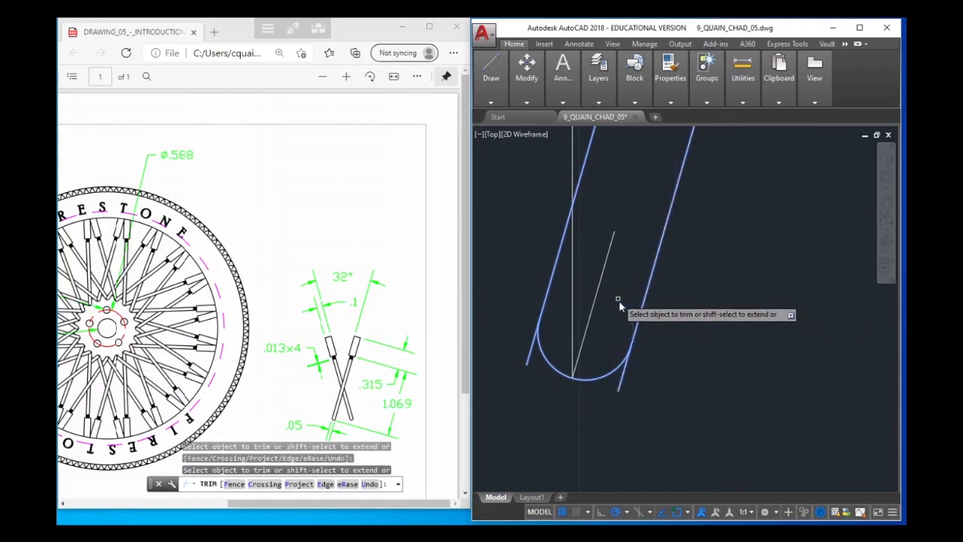
Trim the ends of both spoke edges that extend beyond the rounded tip and finish the Trim command
{"action": "left_click", "coordinate": [622, 375]}
{"action": "left_click", "coordinate": [625, 376]}
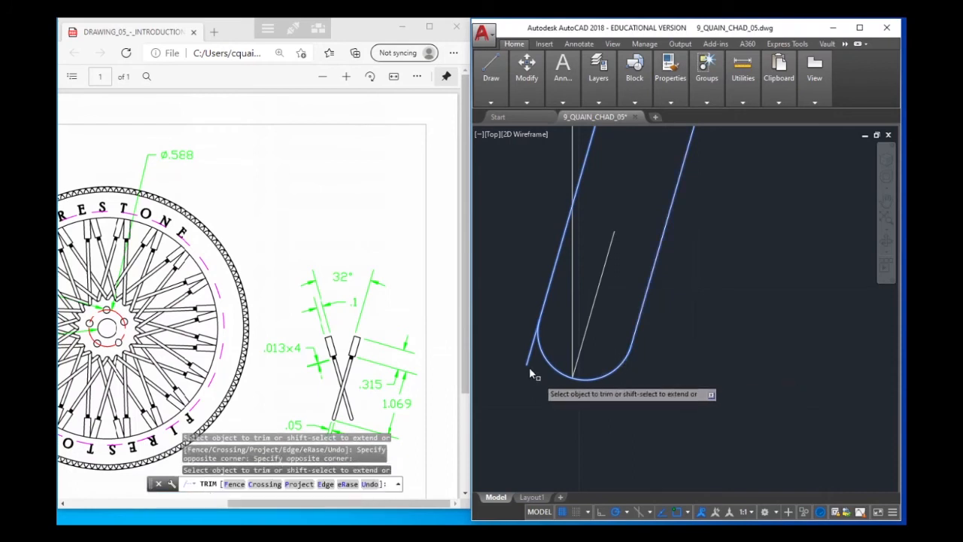
{"action": "left_click", "coordinate": [530, 356]}
{"action": "left_click", "coordinate": [529, 350]}
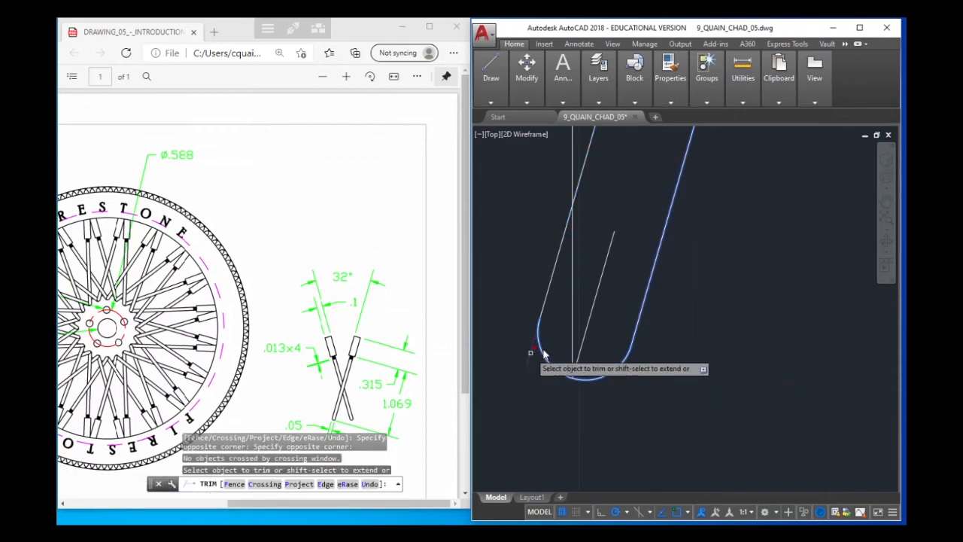
{"action": "right_click", "coordinate": [572, 335]}
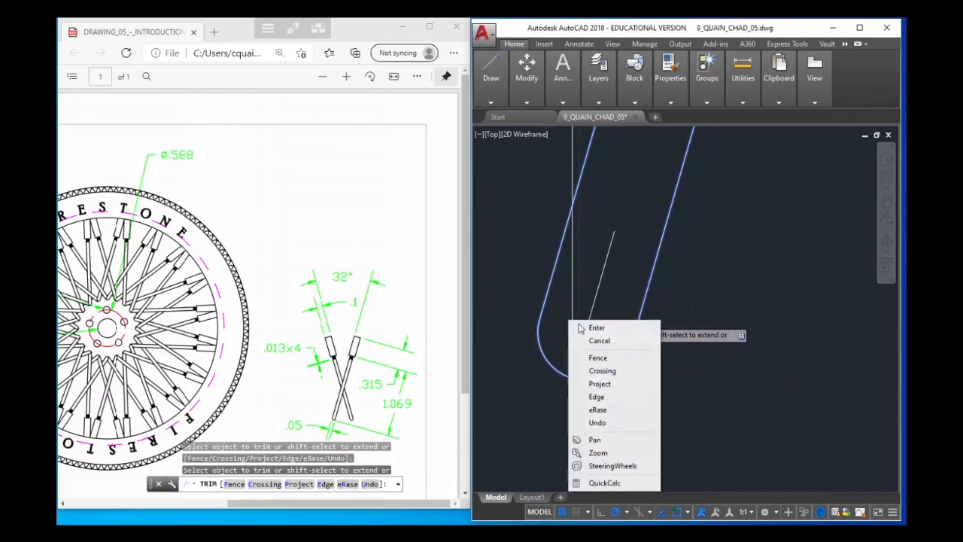
{"action": "left_click", "coordinate": [583, 324]}
Delete the short slanted construction line inside the spoke's rounded end
{"action": "left_click", "coordinate": [581, 315]}
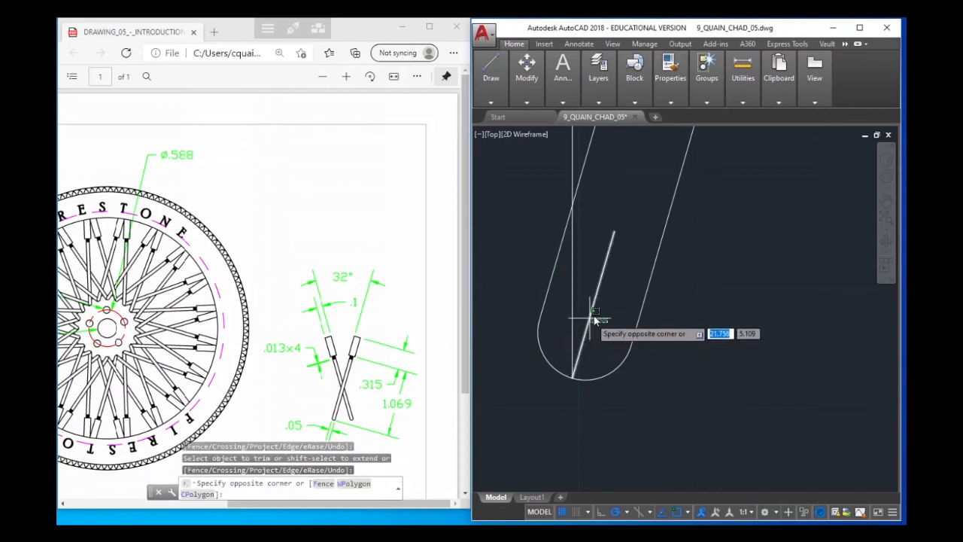
{"action": "left_click", "coordinate": [589, 315]}
{"action": "key", "text": "Delete"}
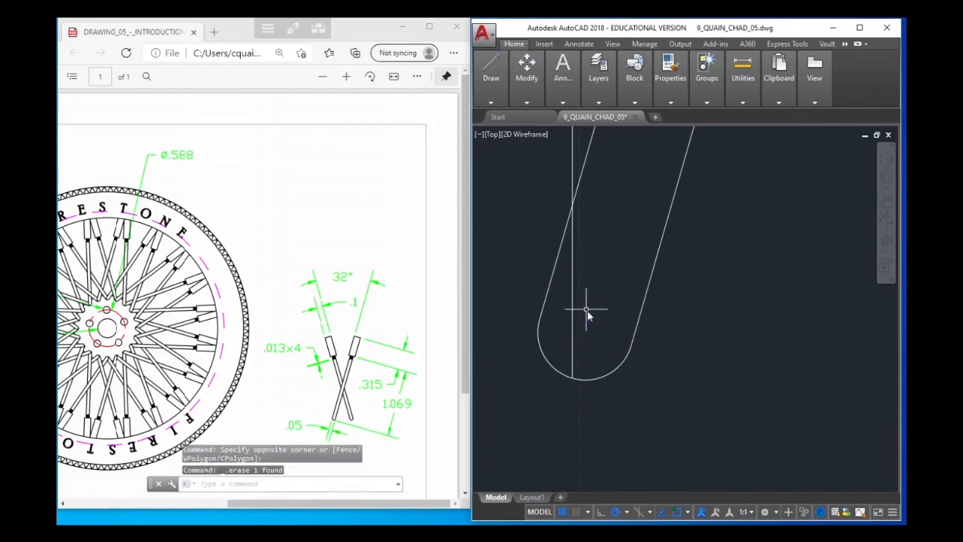
Combine all objects of the finished spoke into one group, leaving out the vertical line, and check that it selects as a unit
{"action": "scroll", "coordinate": [681, 326], "scroll_direction": "down", "scroll_amount": 3}
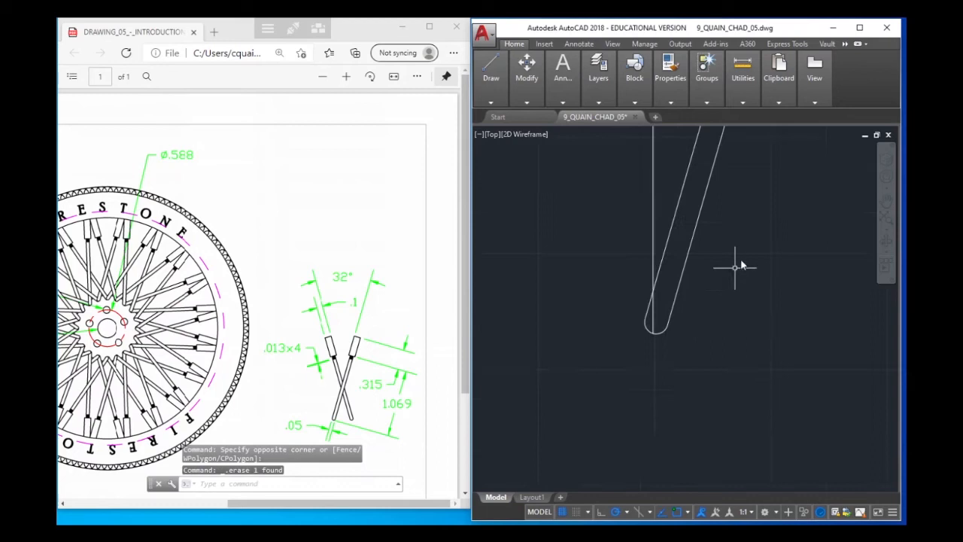
{"action": "scroll", "coordinate": [679, 301], "scroll_direction": "down", "scroll_amount": 4}
{"action": "scroll", "coordinate": [695, 260], "scroll_direction": "up", "scroll_amount": 2}
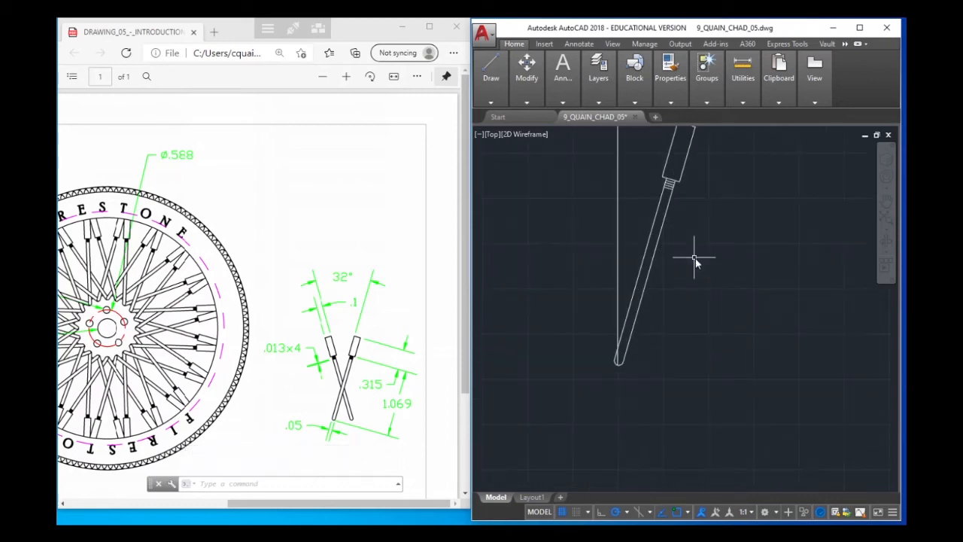
{"action": "scroll", "coordinate": [709, 218], "scroll_direction": "up", "scroll_amount": 2}
{"action": "scroll", "coordinate": [709, 219], "scroll_direction": "down", "scroll_amount": 3}
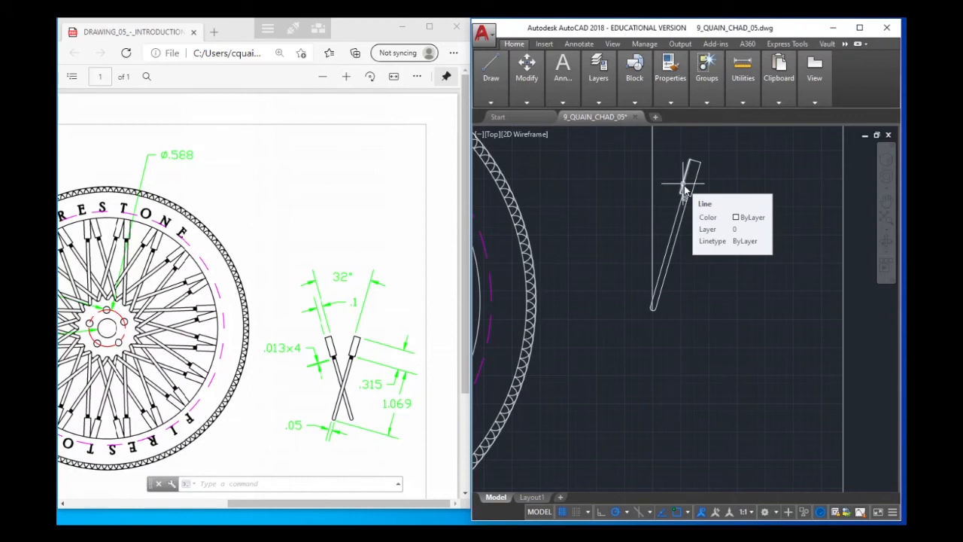
{"action": "left_click", "coordinate": [609, 142]}
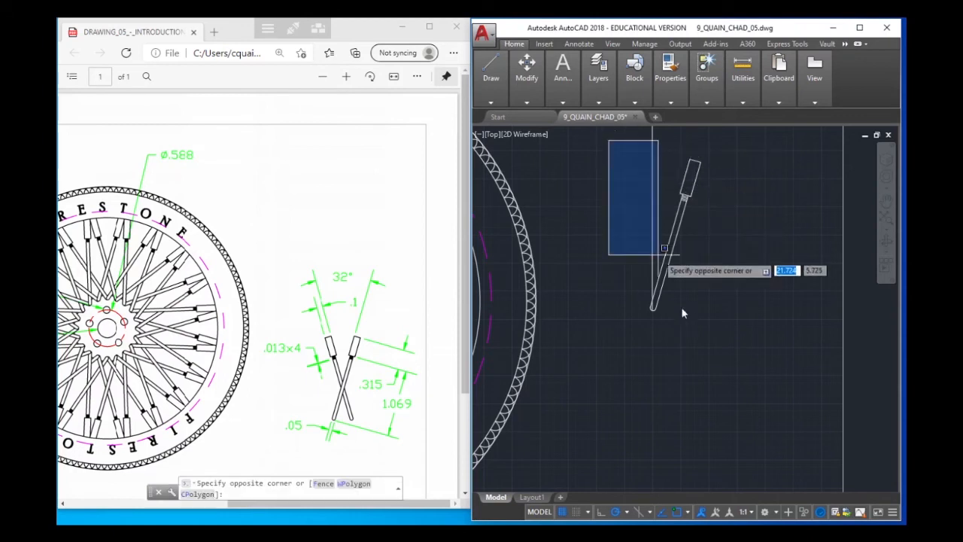
{"action": "left_click", "coordinate": [739, 346]}
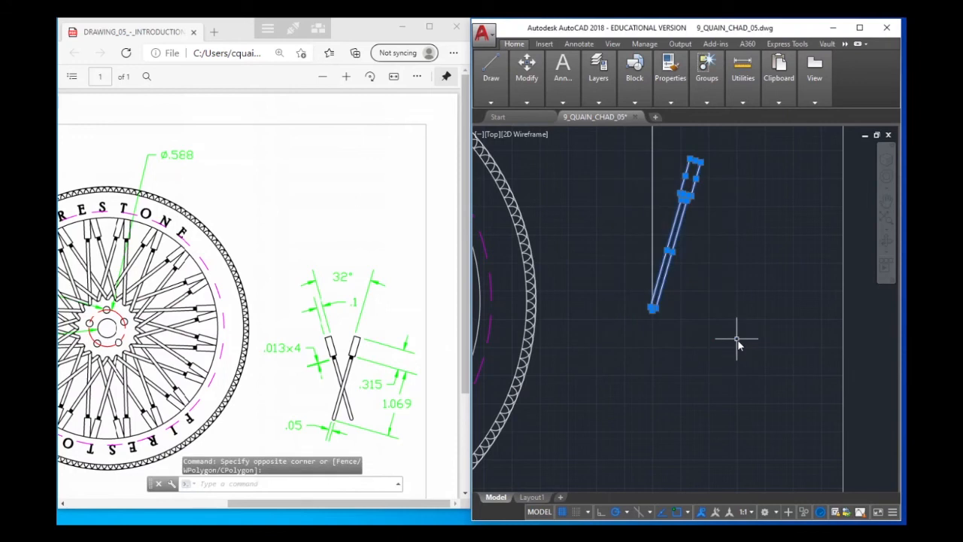
{"action": "type", "text": "GROU"}
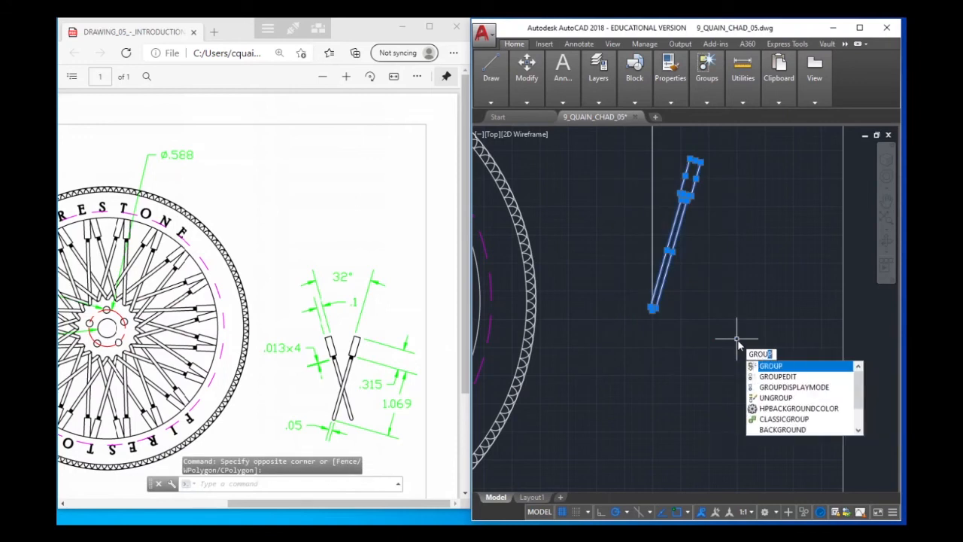
{"action": "type", "text": "P"}
{"action": "key", "text": "Return"}
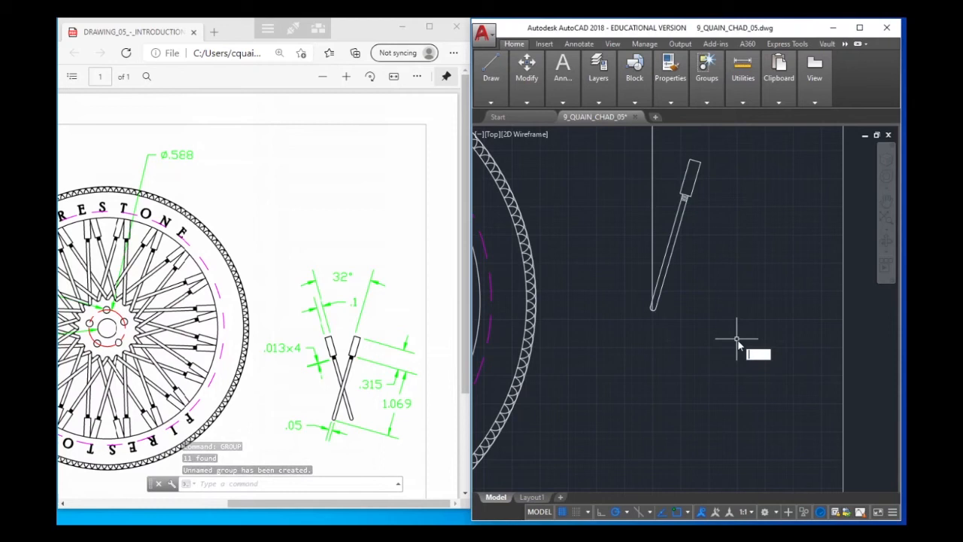
{"action": "key", "text": "Escape"}
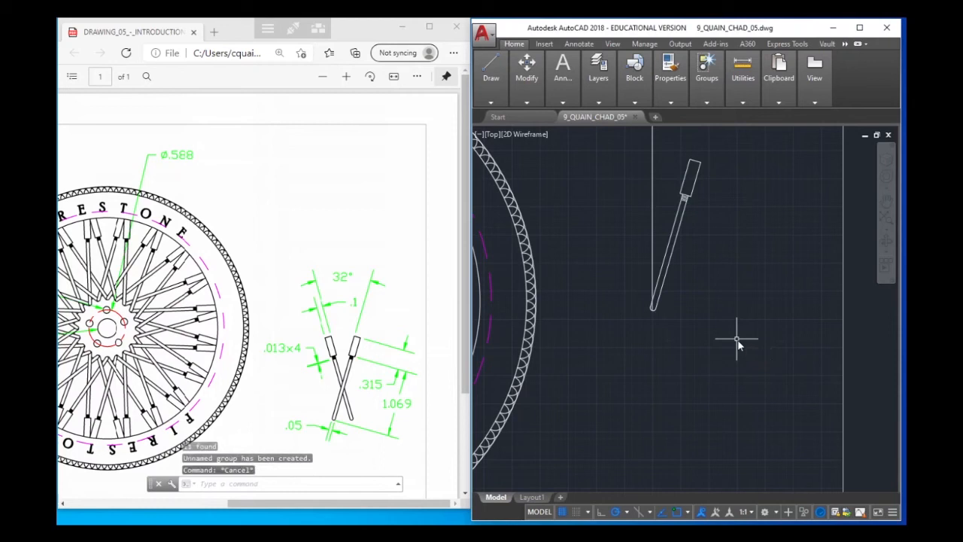
{"action": "left_click", "coordinate": [677, 243]}
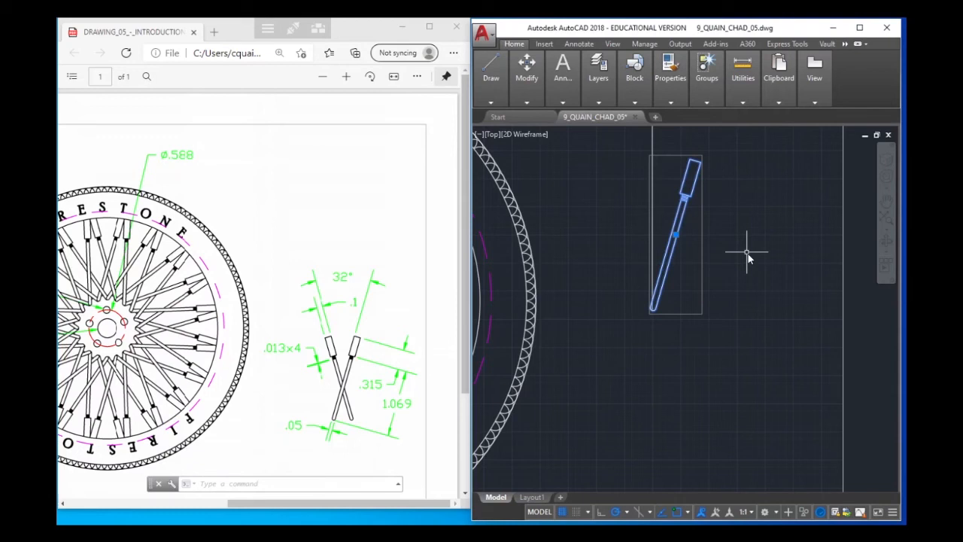
{"action": "key", "text": "Escape"}
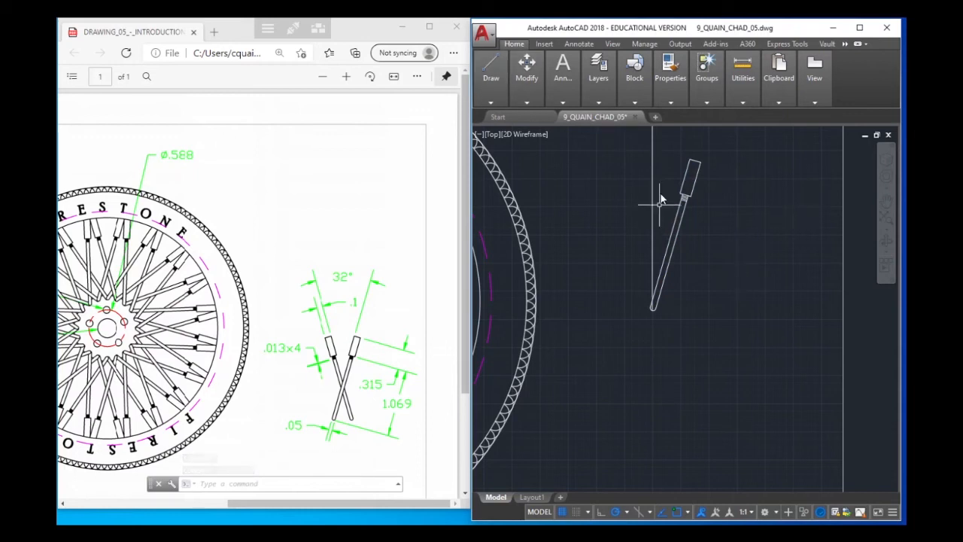
Try to mirror the grouped spoke about a vertical line through the midpoint of its long edge with the source erased, and undo it
{"action": "left_click", "coordinate": [483, 58]}
{"action": "mouse_move", "coordinate": [526, 89]}
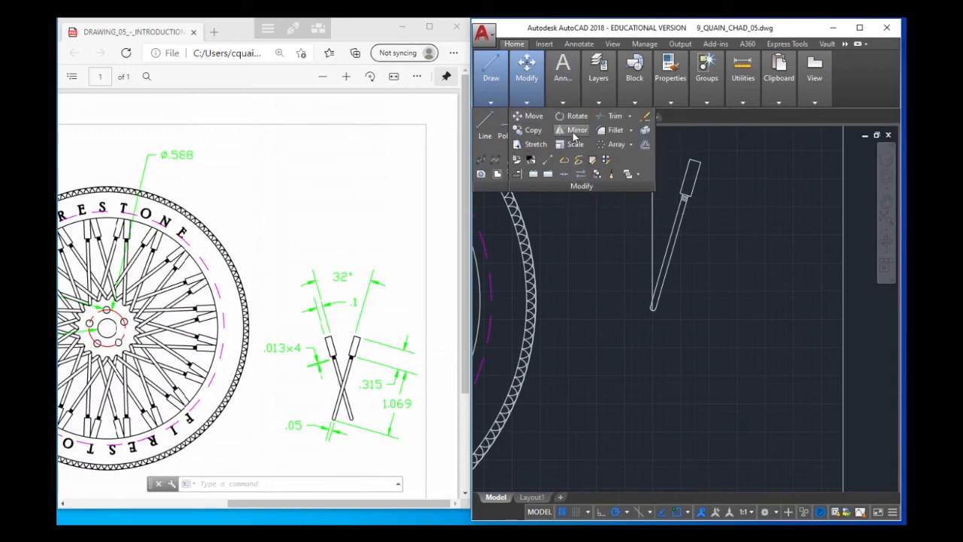
{"action": "left_click", "coordinate": [573, 131]}
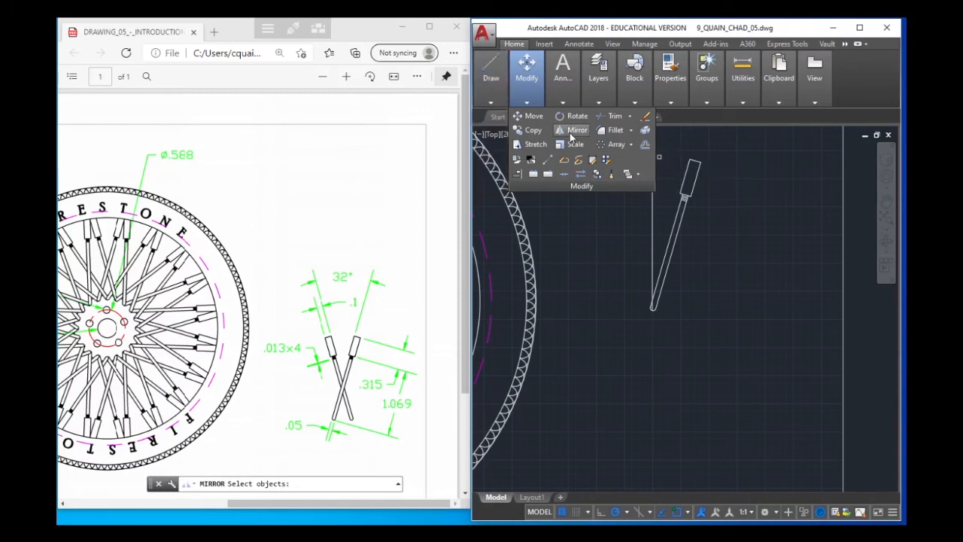
{"action": "left_click", "coordinate": [569, 132]}
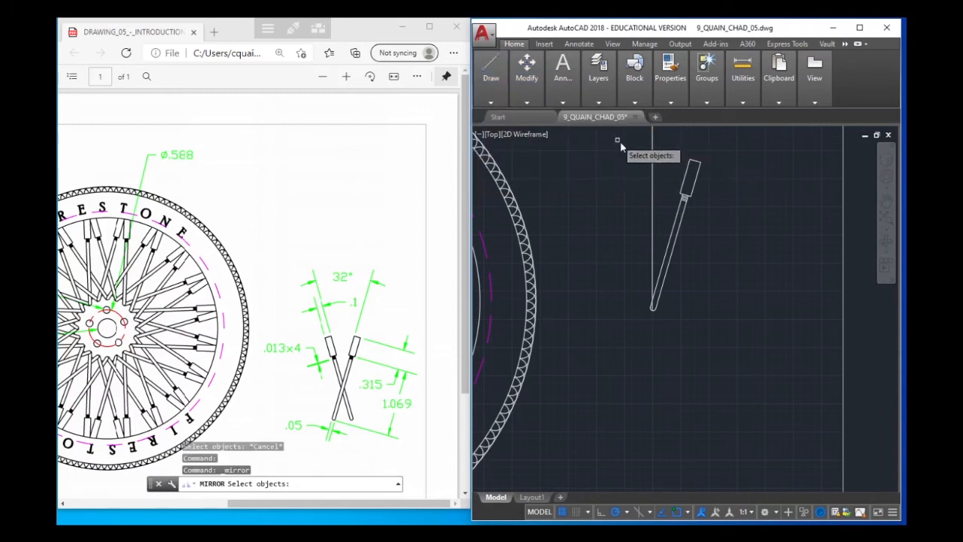
{"action": "left_click", "coordinate": [617, 140]}
{"action": "left_click", "coordinate": [716, 331]}
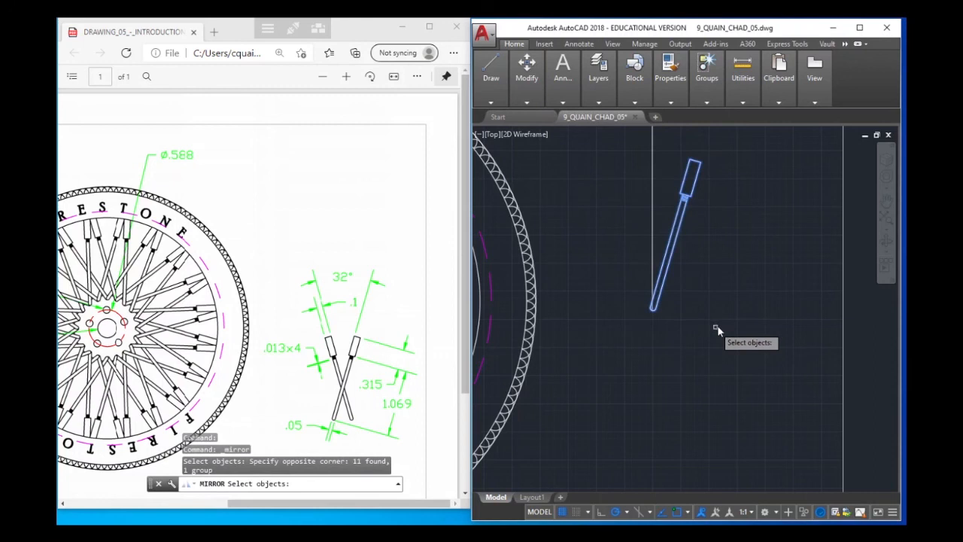
{"action": "key", "text": "Return"}
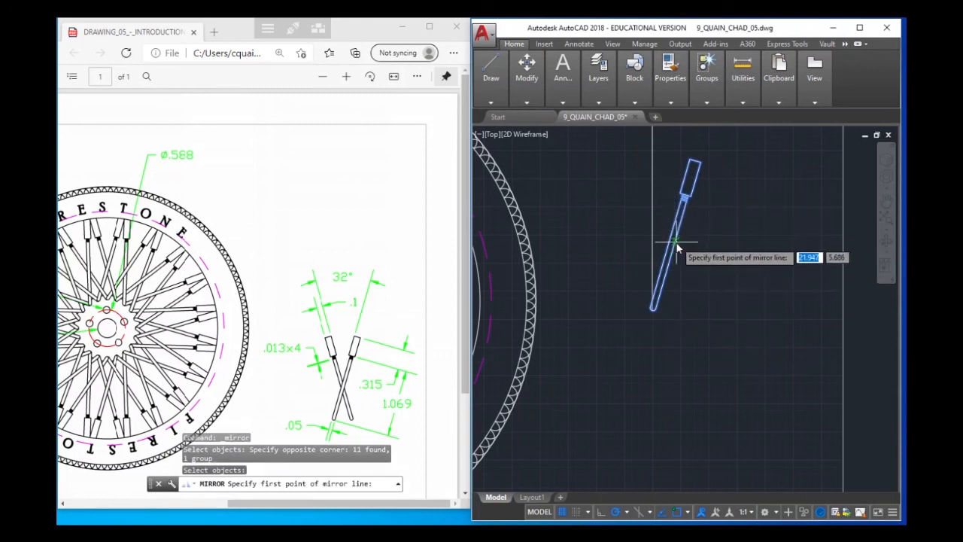
{"action": "scroll", "coordinate": [676, 246], "scroll_direction": "up", "scroll_amount": 4}
{"action": "scroll", "coordinate": [670, 240], "scroll_direction": "down", "scroll_amount": 2}
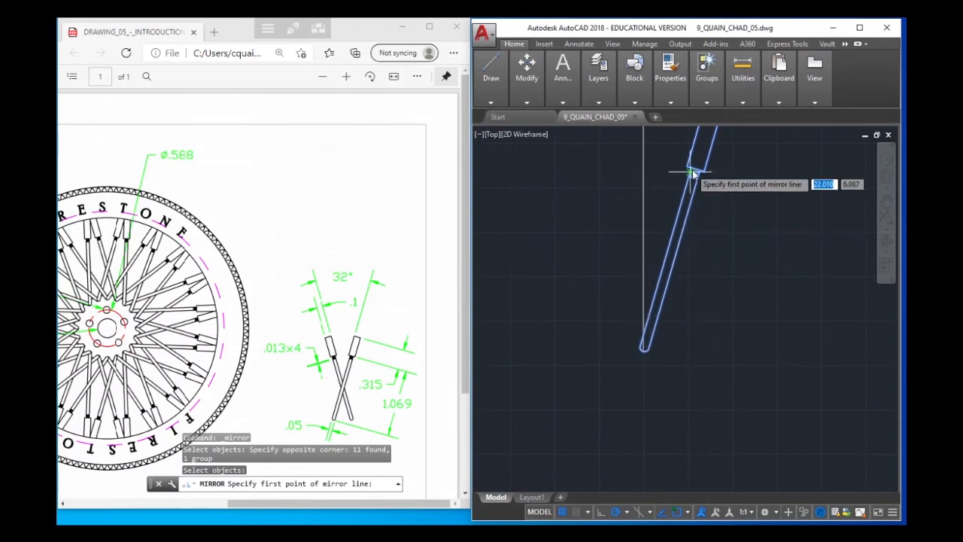
{"action": "scroll", "coordinate": [687, 198], "scroll_direction": "down", "scroll_amount": 3}
{"action": "scroll", "coordinate": [676, 218], "scroll_direction": "up", "scroll_amount": 3}
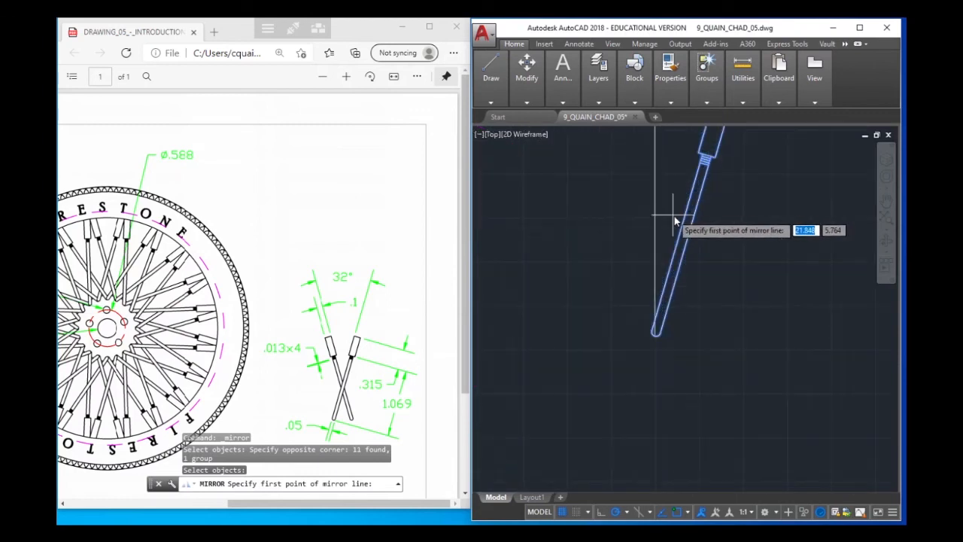
{"action": "scroll", "coordinate": [674, 220], "scroll_direction": "down", "scroll_amount": 2}
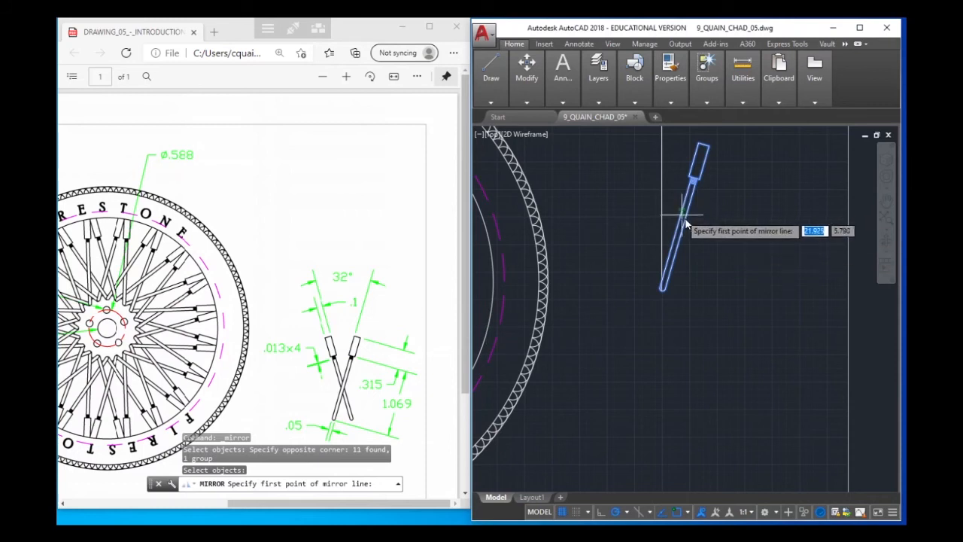
{"action": "scroll", "coordinate": [677, 229], "scroll_direction": "up", "scroll_amount": 3}
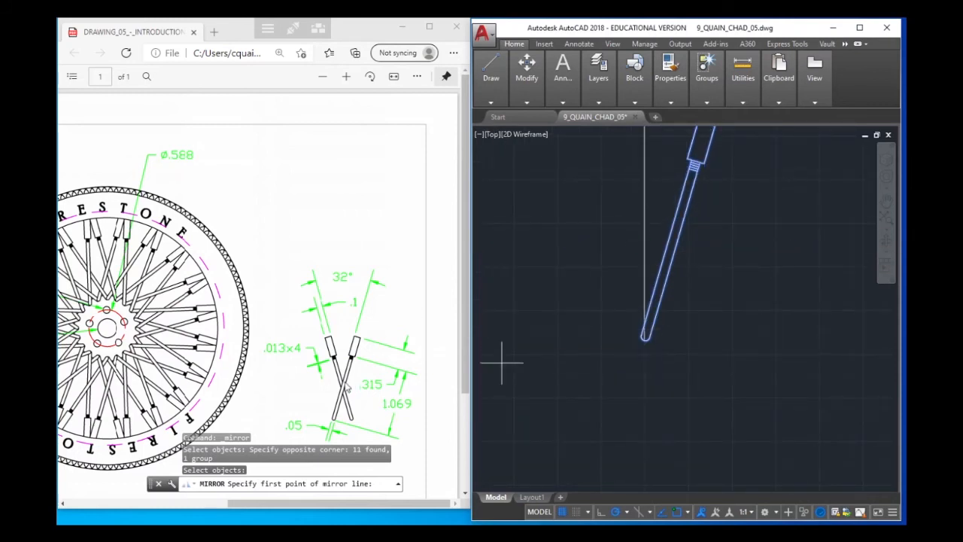
{"action": "left_click", "coordinate": [666, 246]}
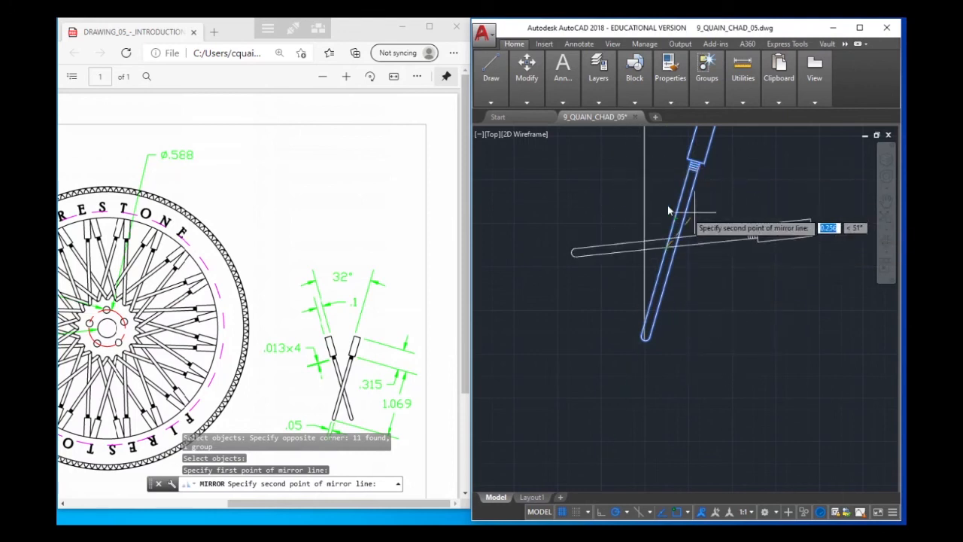
{"action": "left_click", "coordinate": [668, 167]}
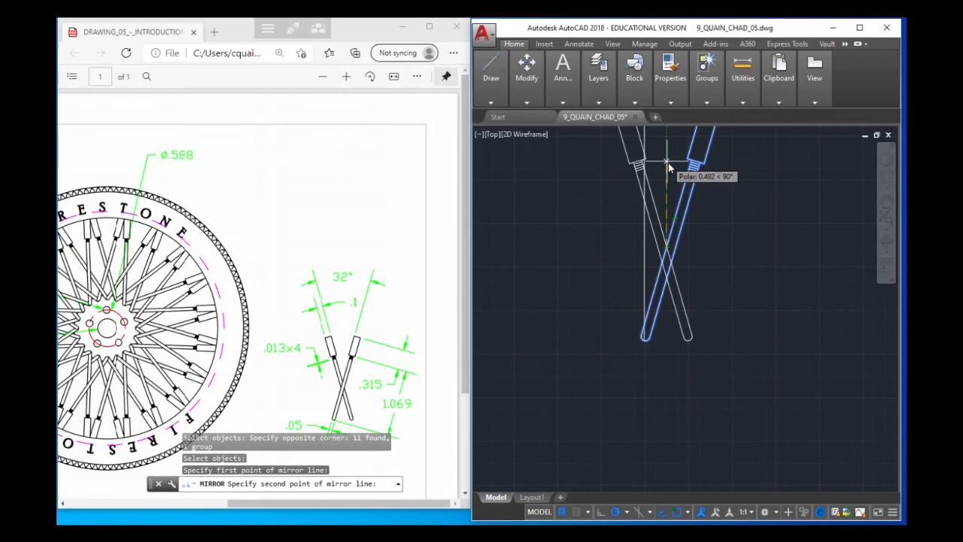
{"action": "left_click", "coordinate": [704, 192]}
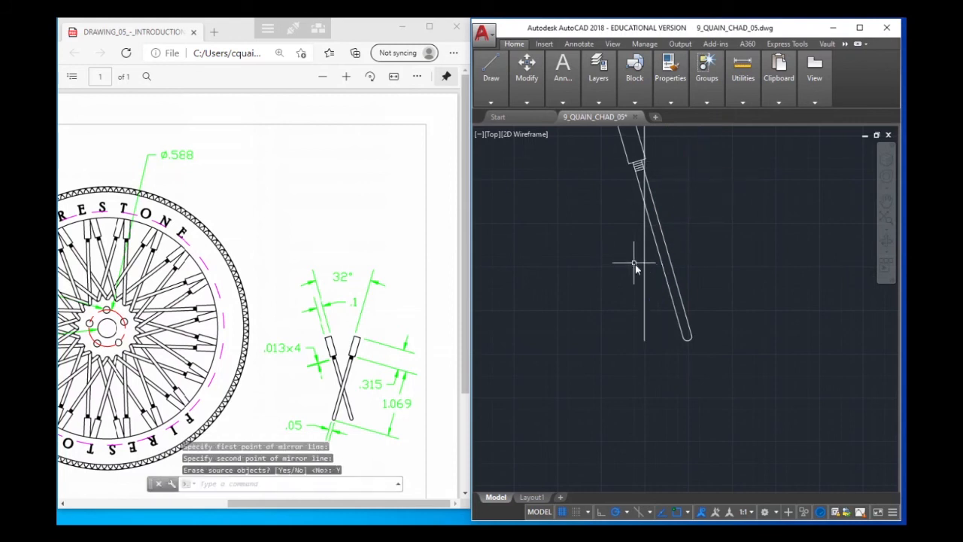
{"action": "key", "text": "ctrl+z"}
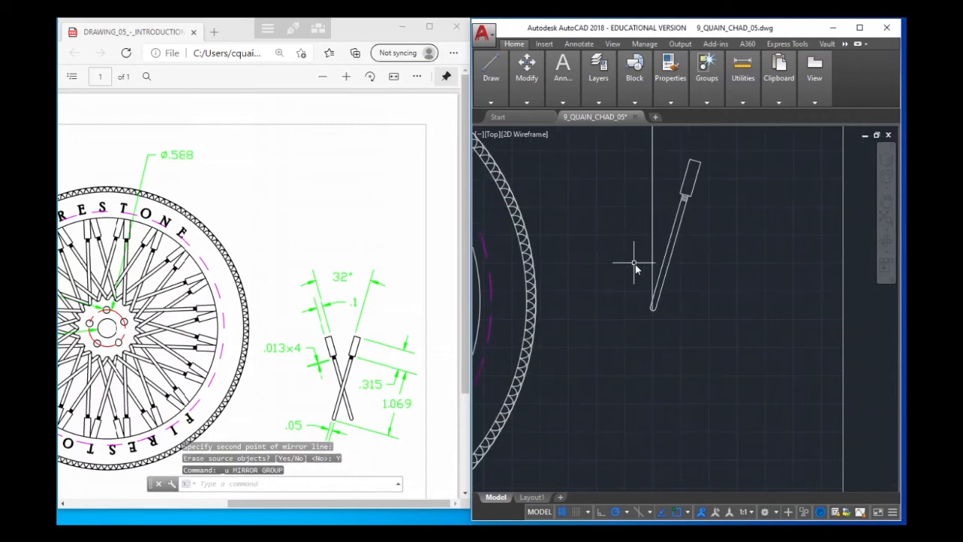
Mirror the grouped spoke about a vertical line through the midpoint of its long left edge, keeping the source object
{"action": "left_click", "coordinate": [672, 241]}
{"action": "right_click", "coordinate": [678, 234]}
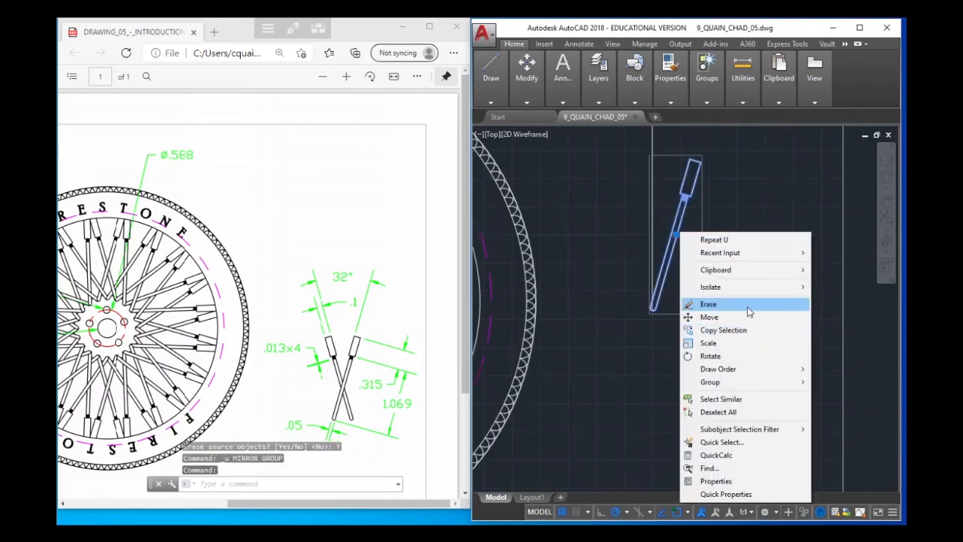
{"action": "mouse_move", "coordinate": [805, 274]}
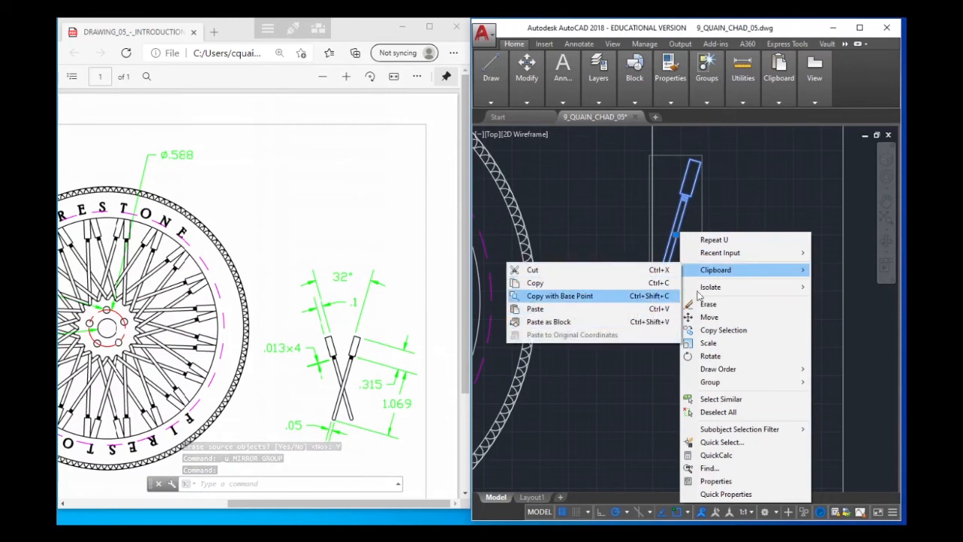
{"action": "mouse_move", "coordinate": [741, 256]}
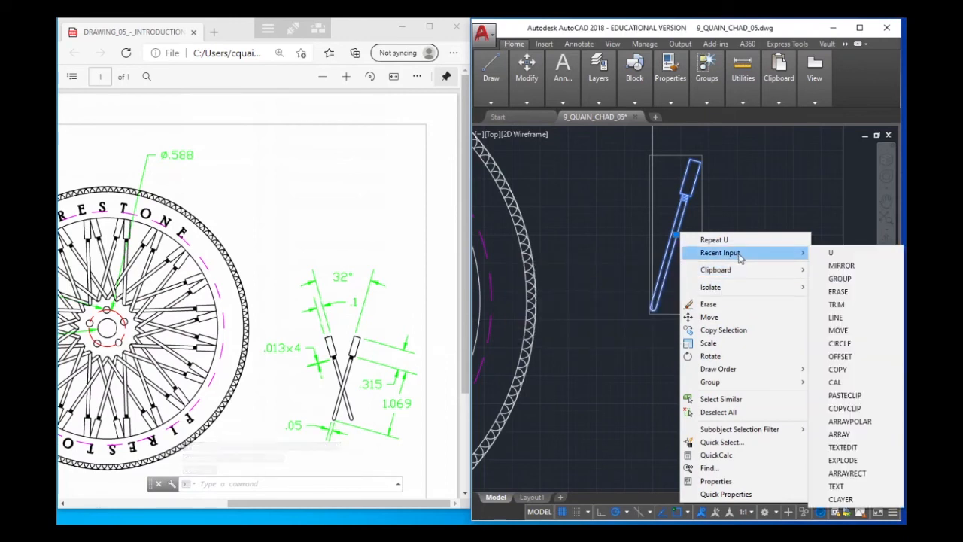
{"action": "left_click", "coordinate": [841, 265]}
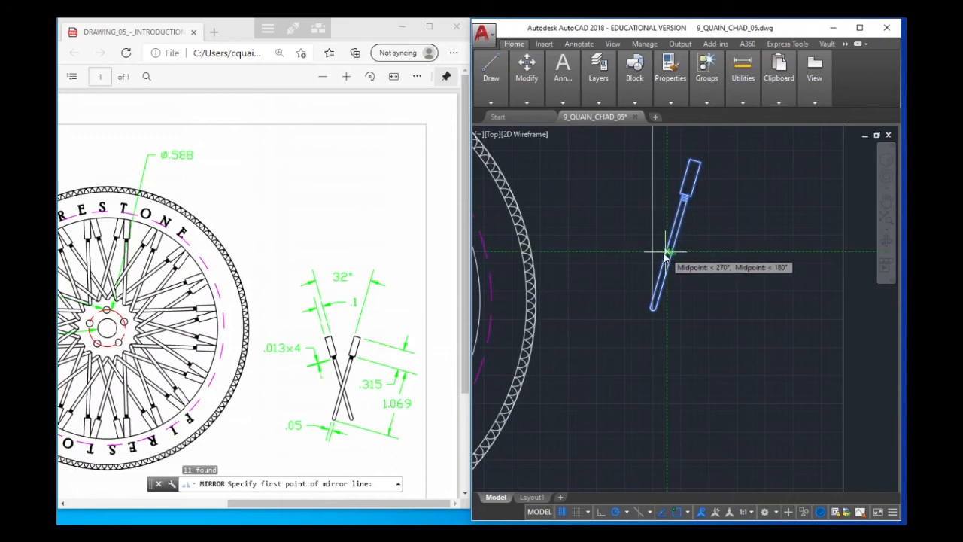
{"action": "scroll", "coordinate": [671, 258], "scroll_direction": "up", "scroll_amount": 2}
{"action": "scroll", "coordinate": [647, 259], "scroll_direction": "up", "scroll_amount": 2}
{"action": "scroll", "coordinate": [645, 271], "scroll_direction": "down", "scroll_amount": 2}
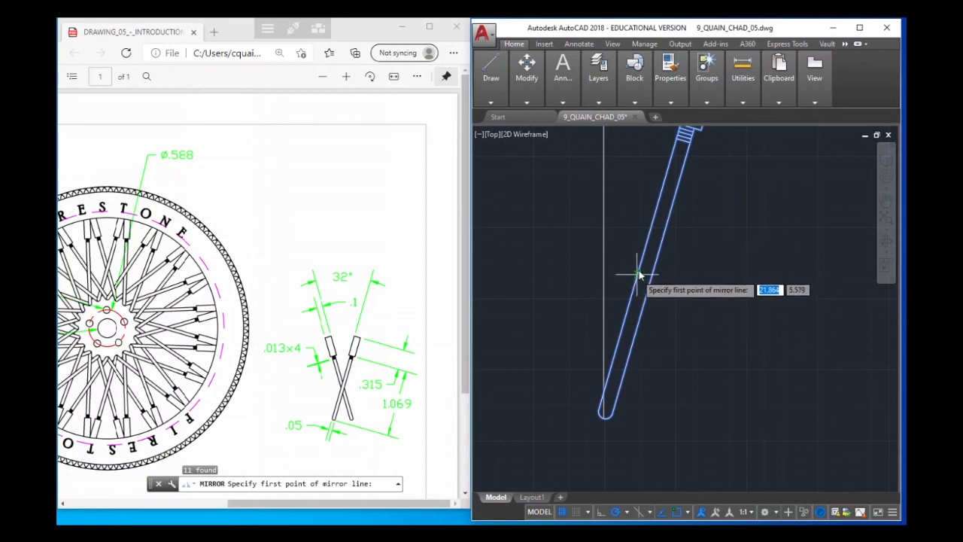
{"action": "left_click", "coordinate": [637, 254]}
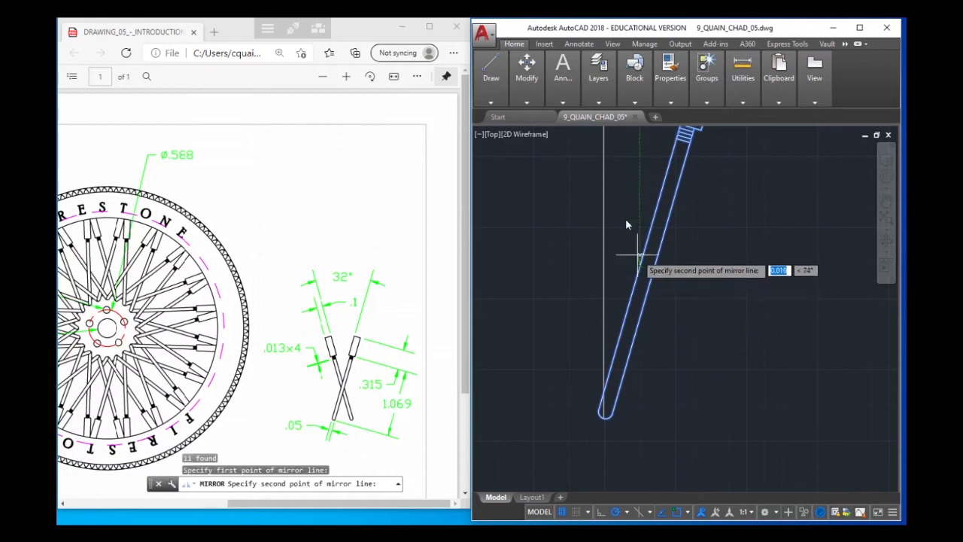
{"action": "left_click", "coordinate": [637, 156]}
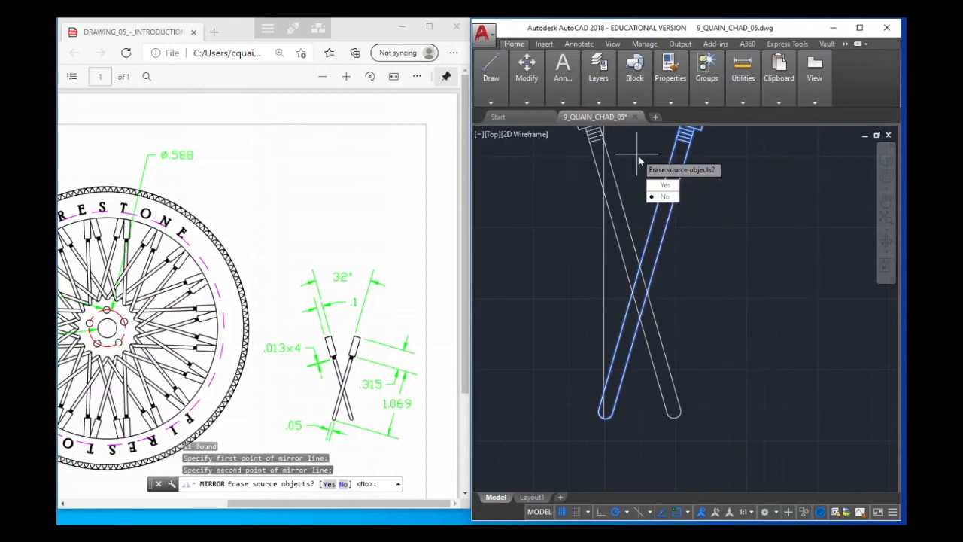
{"action": "left_click", "coordinate": [663, 198]}
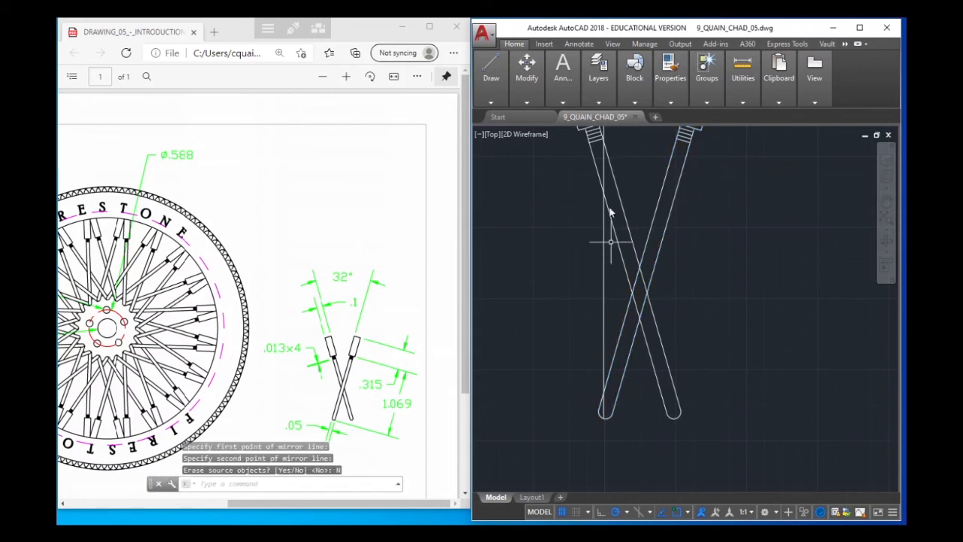
Delete the vertical construction line that runs through the crossed spokes
{"action": "scroll", "coordinate": [697, 246], "scroll_direction": "down", "scroll_amount": 3}
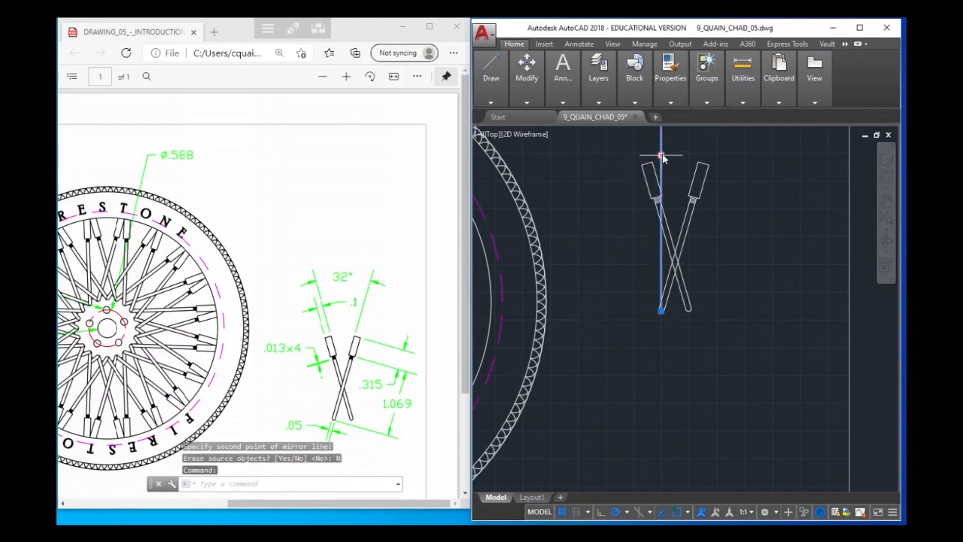
{"action": "key", "text": "Delete"}
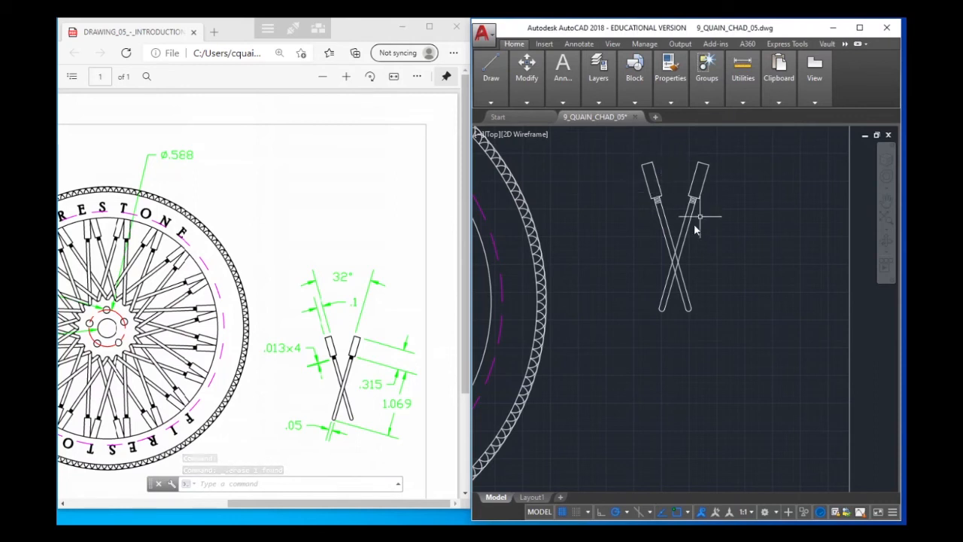
Trim the left-leaning spoke's edges where they cross the right-leaning spoke, using both spoke groups as cutting edges, and finish the Trim command
{"action": "scroll", "coordinate": [698, 225], "scroll_direction": "up", "scroll_amount": 4}
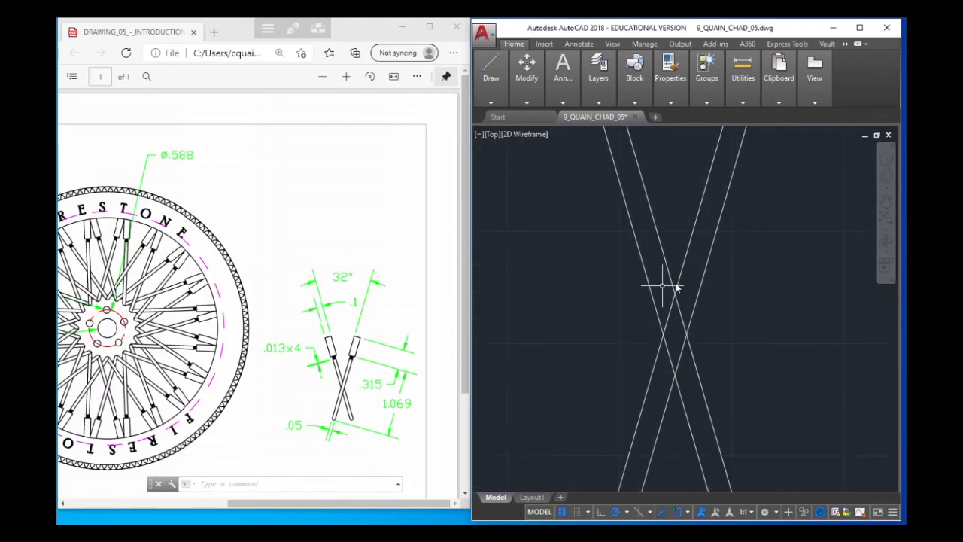
{"action": "scroll", "coordinate": [666, 289], "scroll_direction": "down", "scroll_amount": 3}
{"action": "mouse_move", "coordinate": [707, 273]}
{"action": "middle_mouse_down"}
{"action": "mouse_move", "coordinate": [638, 279]}
{"action": "mouse_move", "coordinate": [633, 294]}
{"action": "middle_mouse_up"}
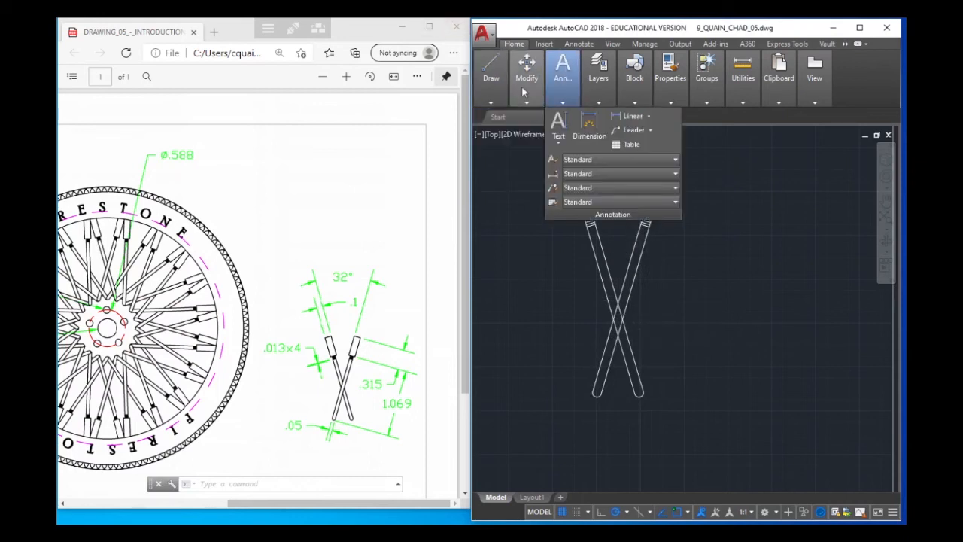
{"action": "mouse_move", "coordinate": [529, 80]}
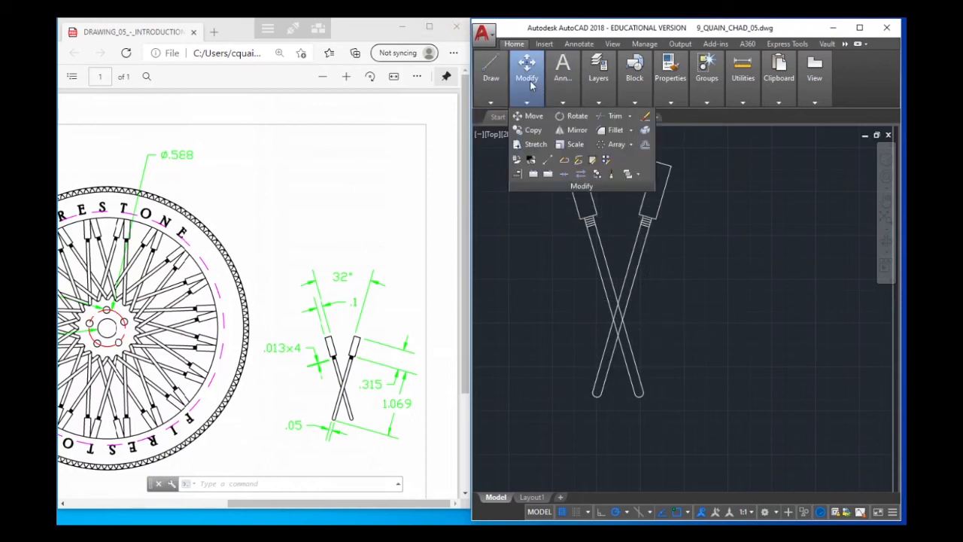
{"action": "left_click", "coordinate": [613, 117]}
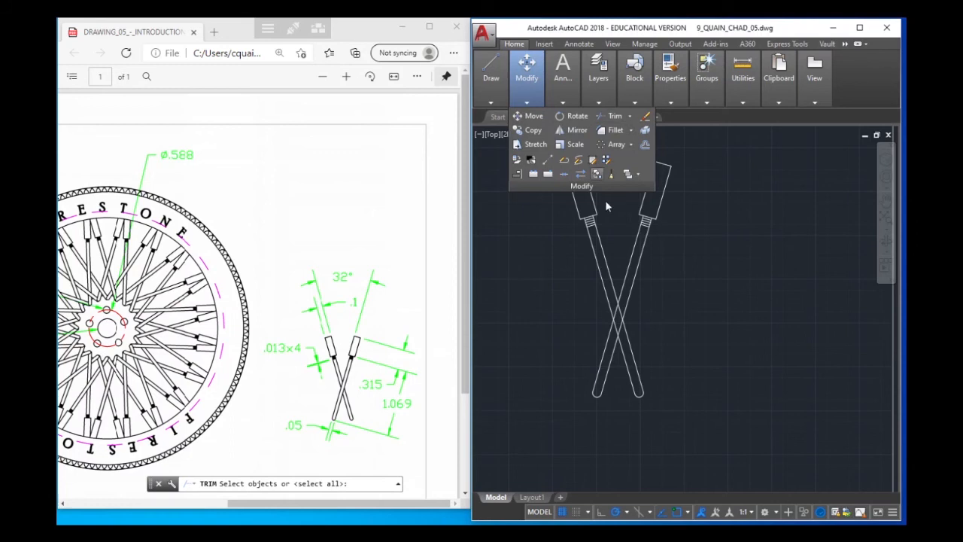
{"action": "left_click", "coordinate": [634, 261]}
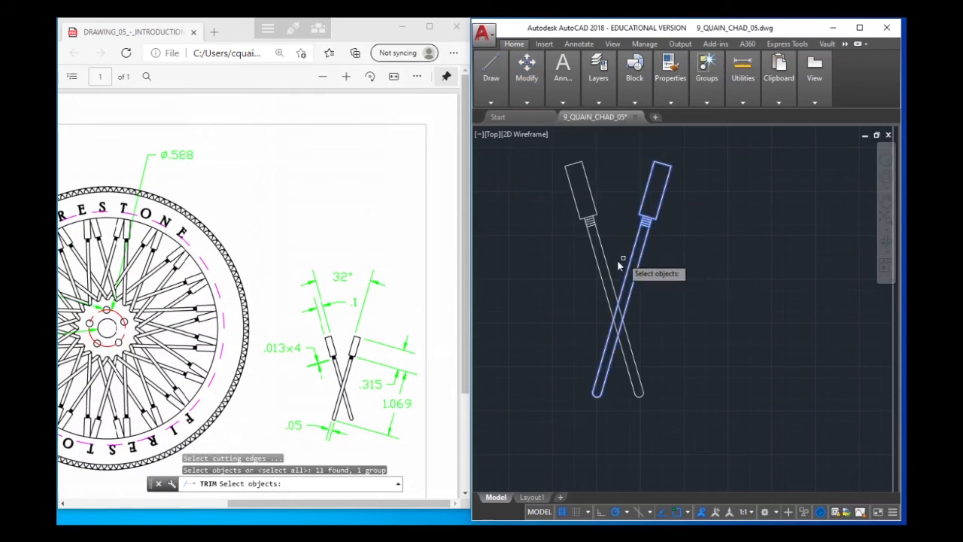
{"action": "left_click", "coordinate": [610, 265]}
{"action": "key", "text": "Return"}
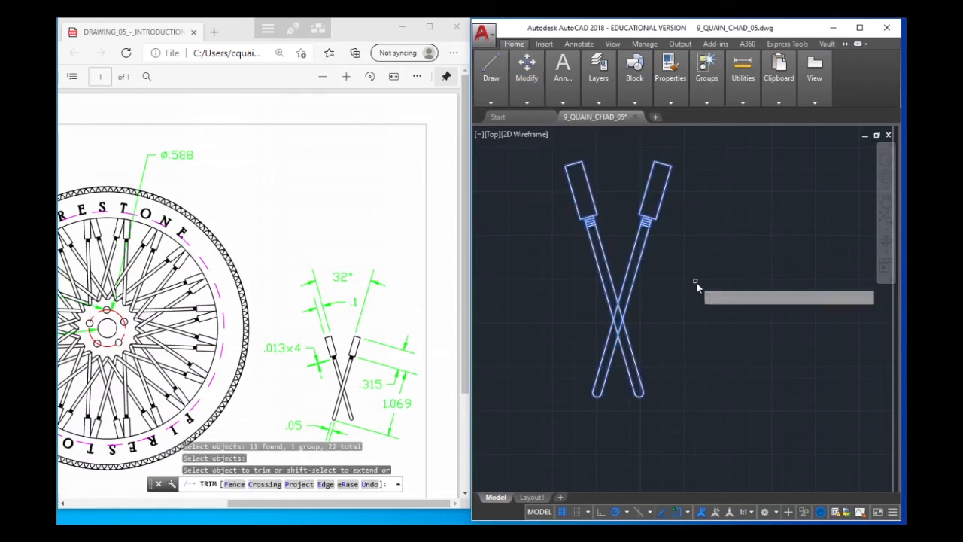
{"action": "scroll", "coordinate": [618, 340], "scroll_direction": "up", "scroll_amount": 4}
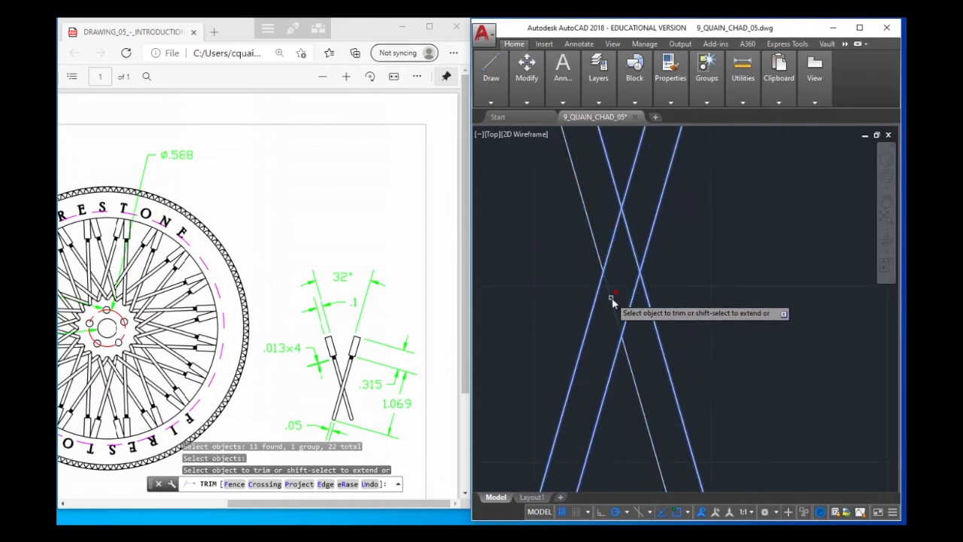
{"action": "left_click", "coordinate": [611, 297]}
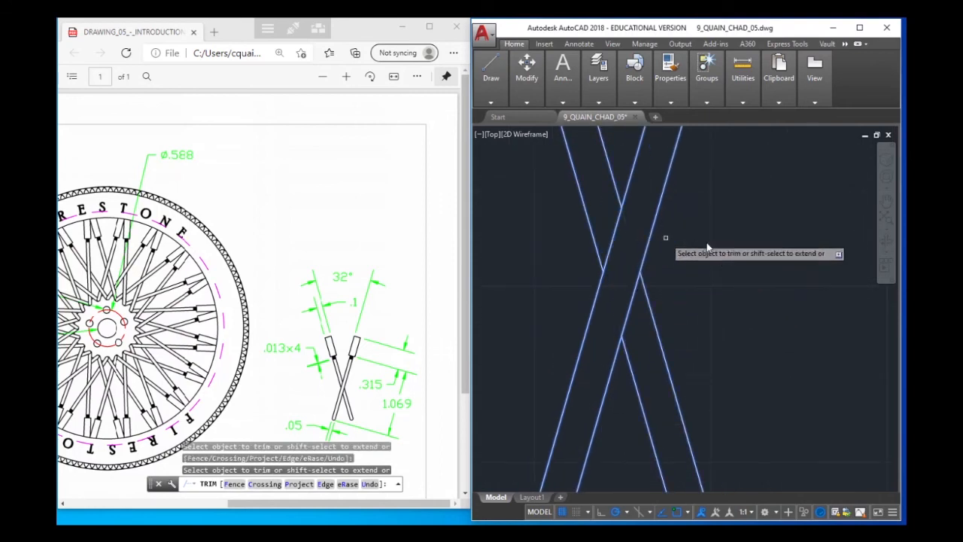
{"action": "right_click", "coordinate": [737, 254]}
{"action": "left_click", "coordinate": [779, 260]}
{"action": "scroll", "coordinate": [683, 272], "scroll_direction": "down", "scroll_amount": 3}
{"action": "scroll", "coordinate": [683, 274], "scroll_direction": "down", "scroll_amount": 5}
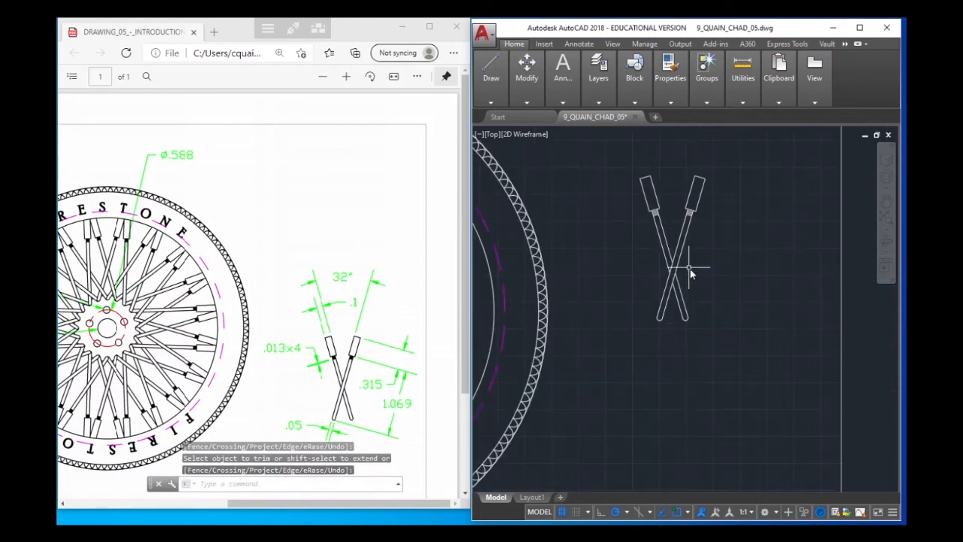
Draw a vertical line about 1.034 long upward from the upper point where the crossed spokes' edges meet
{"action": "middle_click_drag", "start_coordinate": [705, 265], "coordinate": [679, 291]}
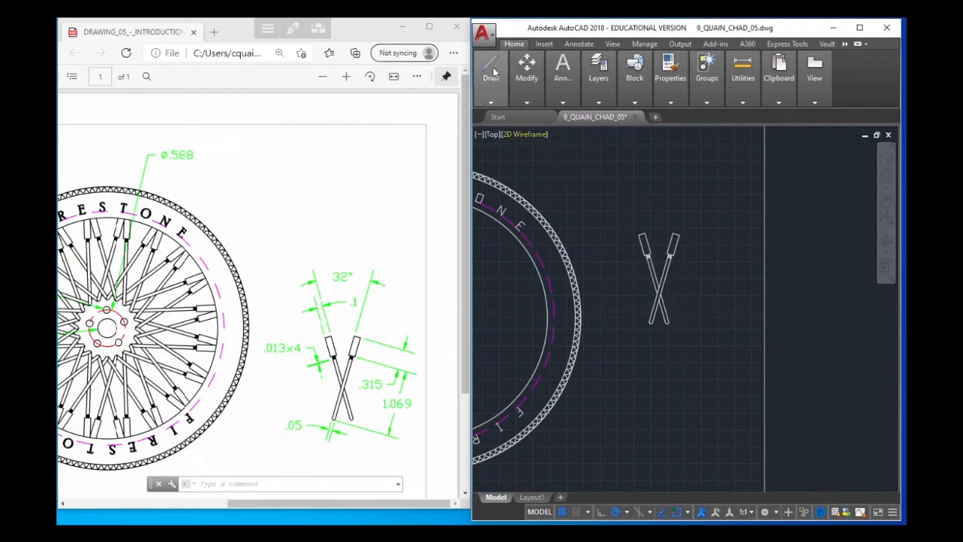
{"action": "mouse_move", "coordinate": [492, 70]}
{"action": "left_click", "coordinate": [485, 132]}
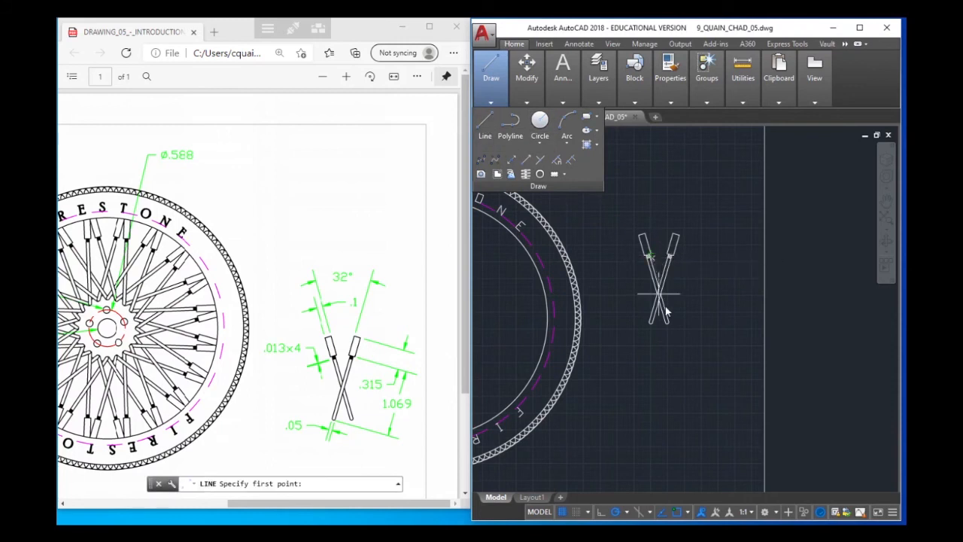
{"action": "scroll", "coordinate": [662, 301], "scroll_direction": "up", "scroll_amount": 5}
{"action": "left_click", "coordinate": [638, 237]}
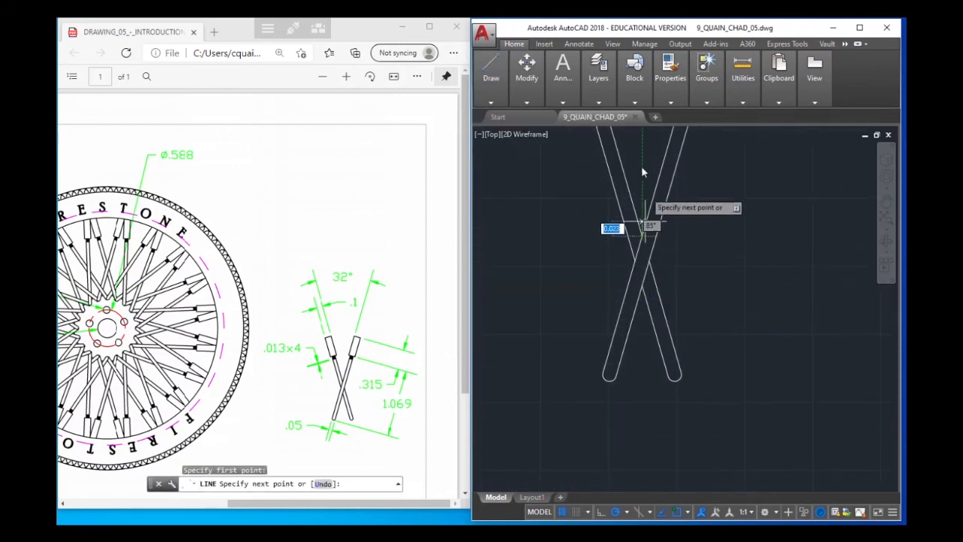
{"action": "middle_click_drag", "start_coordinate": [640, 180], "coordinate": [637, 285]}
{"action": "scroll", "coordinate": [634, 332], "scroll_direction": "up", "scroll_amount": 3}
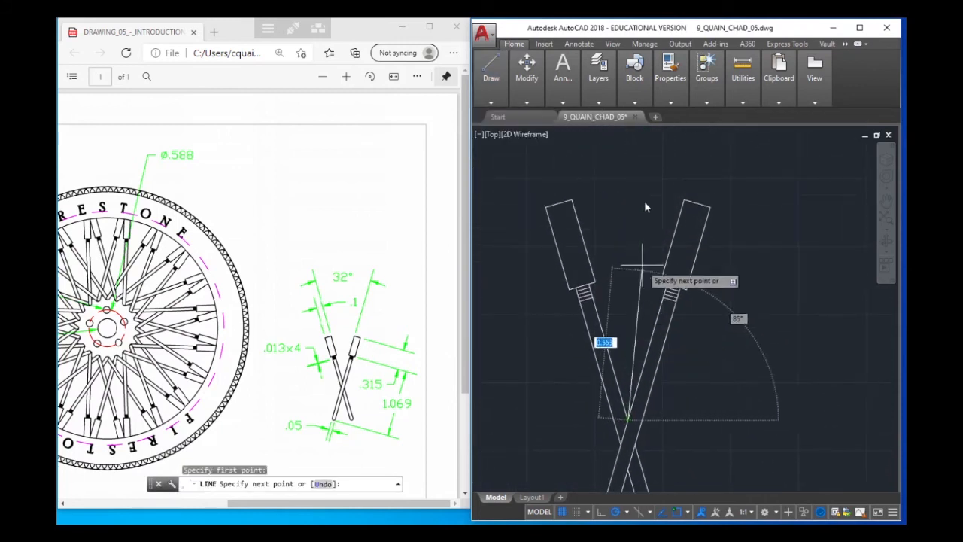
{"action": "left_click", "coordinate": [631, 139]}
{"action": "right_click", "coordinate": [679, 155]}
{"action": "left_click", "coordinate": [691, 156]}
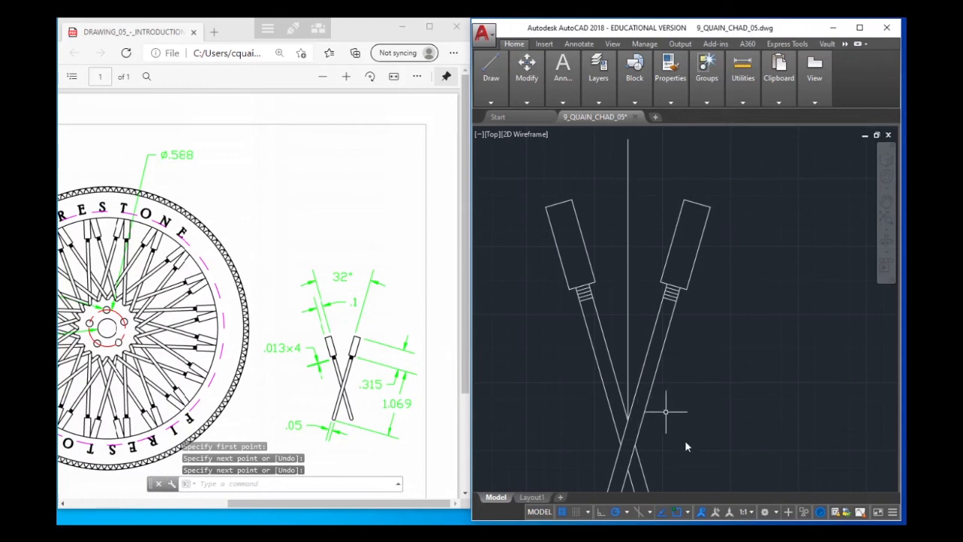
{"action": "key", "text": "Escape"}
{"action": "key", "text": "Escape"}
{"action": "scroll", "coordinate": [650, 233], "scroll_direction": "down", "scroll_amount": 3}
{"action": "left_click", "coordinate": [527, 75]}
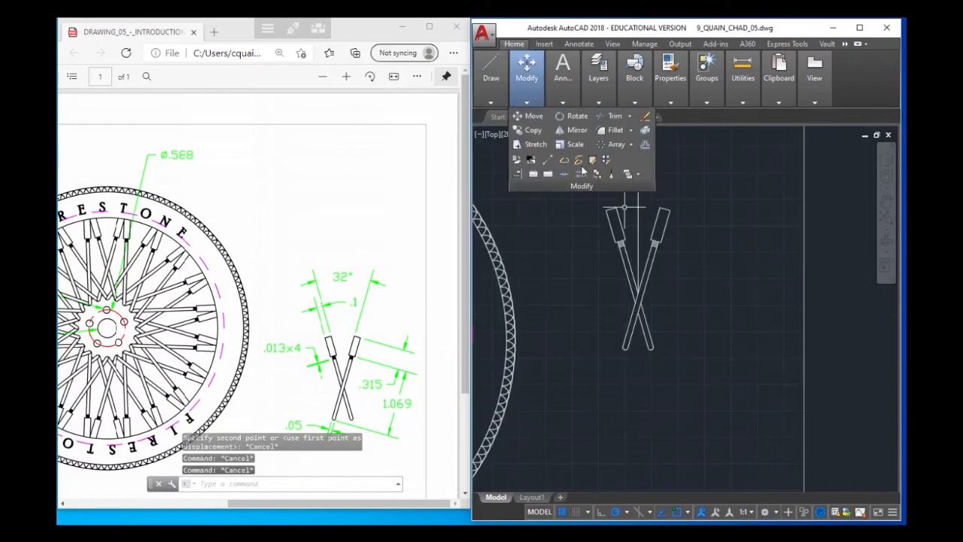
{"action": "left_click", "coordinate": [530, 117]}
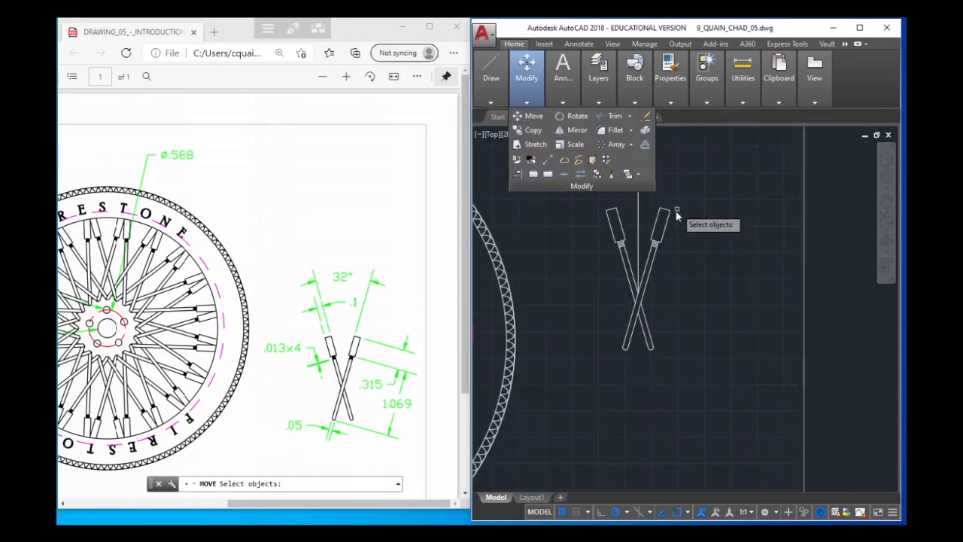
{"action": "left_click", "coordinate": [622, 217]}
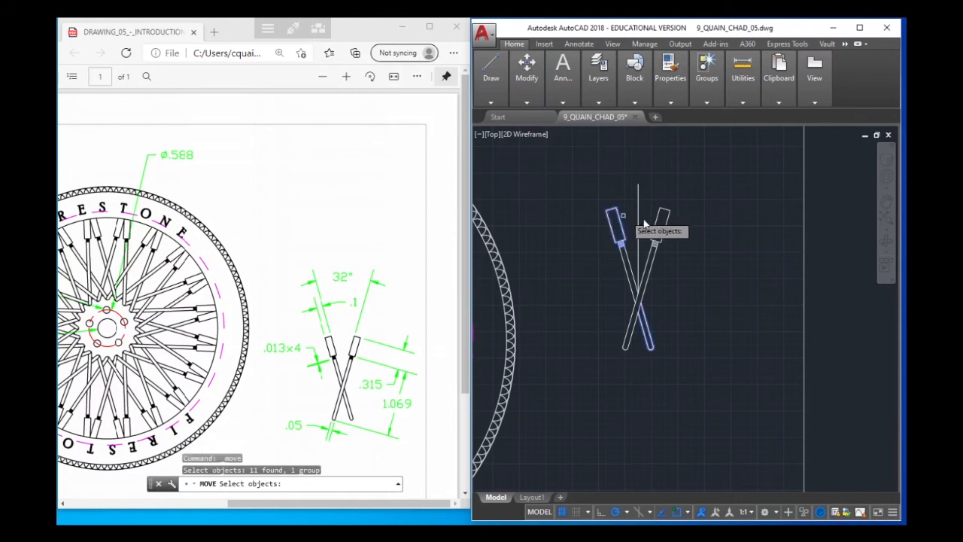
{"action": "key", "text": "Escape"}
{"action": "key", "text": "Escape"}
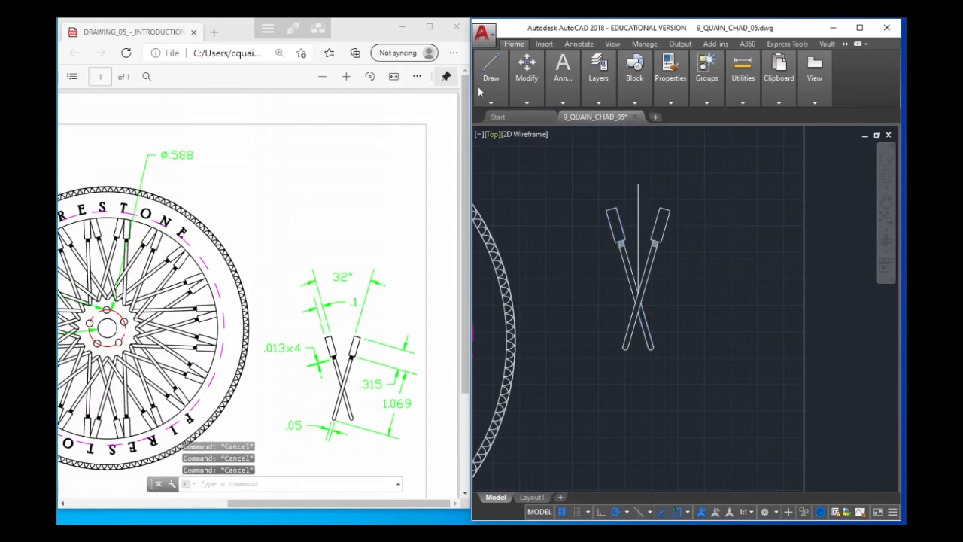
Draw a horizontal line about 0.413 long joining the inner upper corners of the two spoke heads
{"action": "left_click", "coordinate": [490, 78]}
{"action": "left_click", "coordinate": [483, 124]}
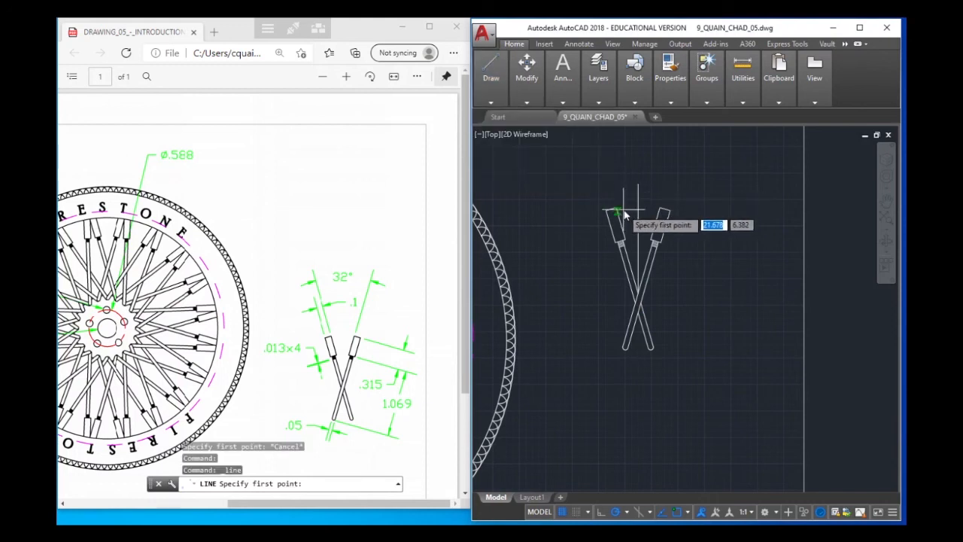
{"action": "left_click", "coordinate": [618, 207]}
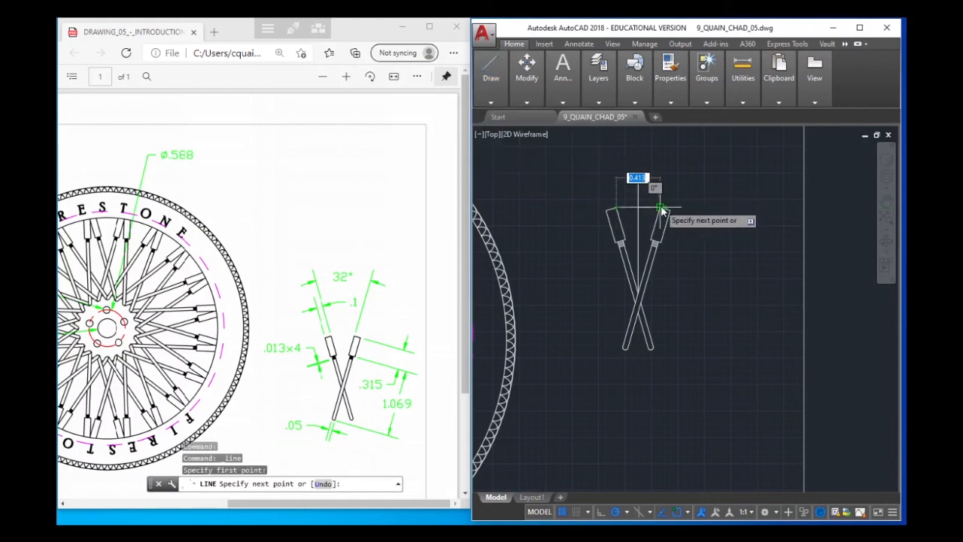
{"action": "left_click", "coordinate": [661, 209]}
{"action": "key", "text": "Escape"}
Move both crossed spokes from the midpoint of the horizontal line to the top quadrant of the wheel's inner rim circle
{"action": "scroll", "coordinate": [656, 201], "scroll_direction": "up", "scroll_amount": 3}
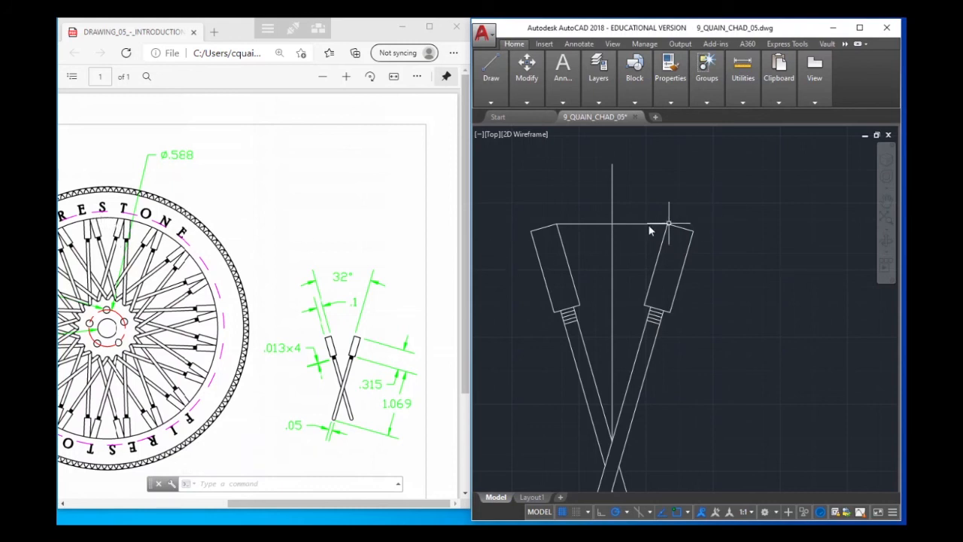
{"action": "left_click", "coordinate": [485, 73]}
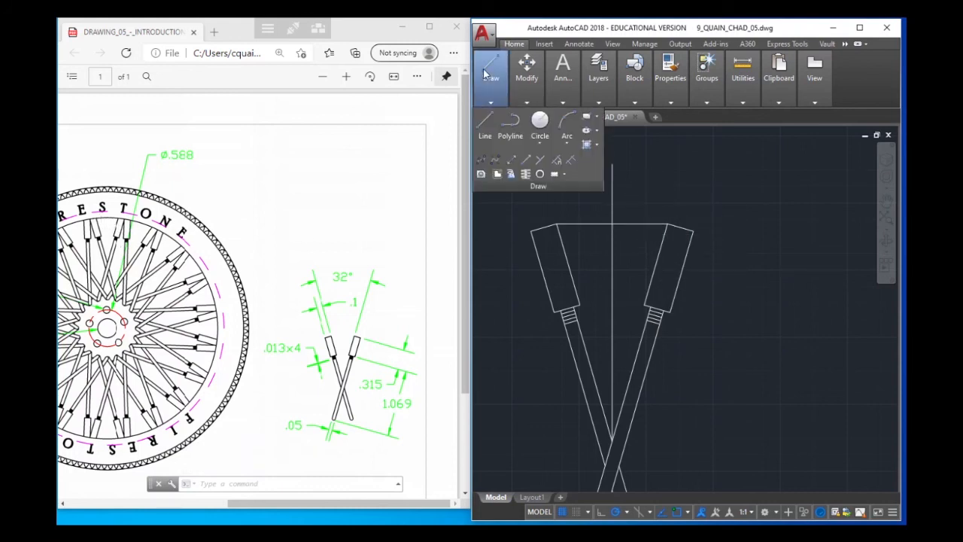
{"action": "mouse_move", "coordinate": [522, 74]}
{"action": "left_click", "coordinate": [534, 117]}
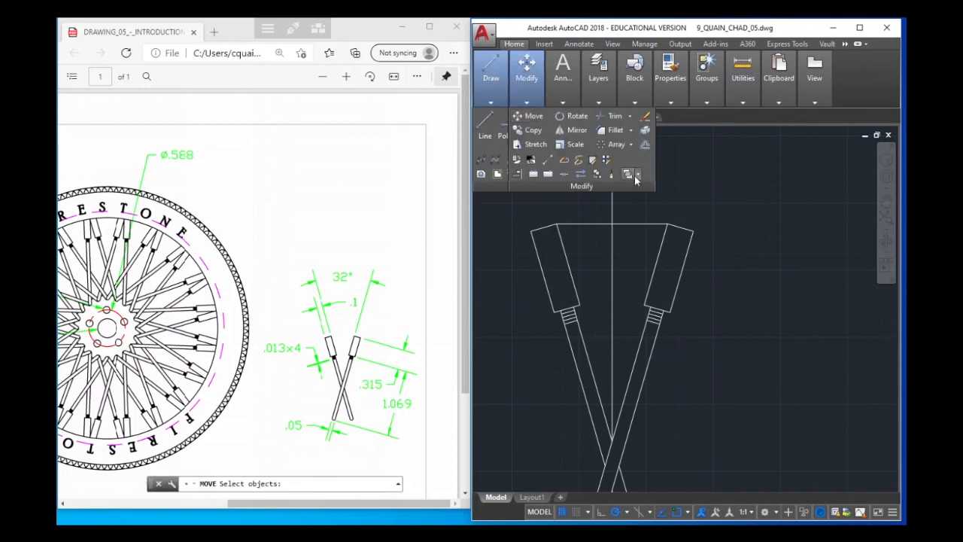
{"action": "left_click", "coordinate": [752, 298]}
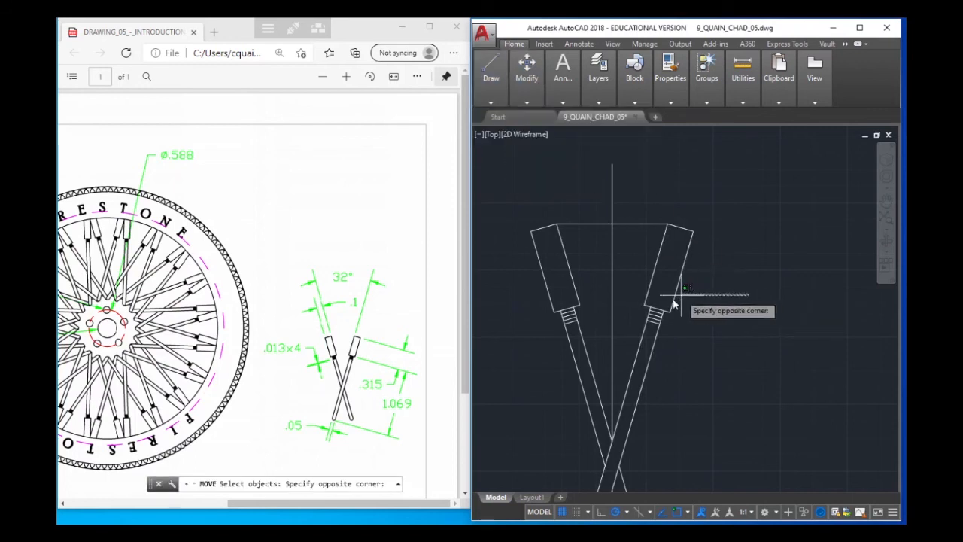
{"action": "left_click", "coordinate": [636, 302]}
{"action": "left_click", "coordinate": [573, 288]}
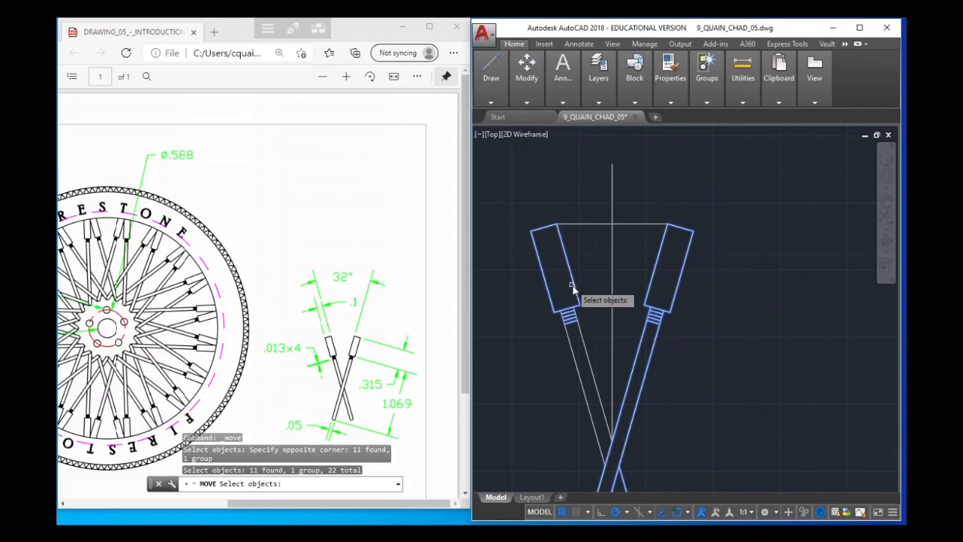
{"action": "left_click", "coordinate": [577, 328]}
{"action": "left_click", "coordinate": [564, 347]}
{"action": "scroll", "coordinate": [588, 335], "scroll_direction": "down", "scroll_amount": 3}
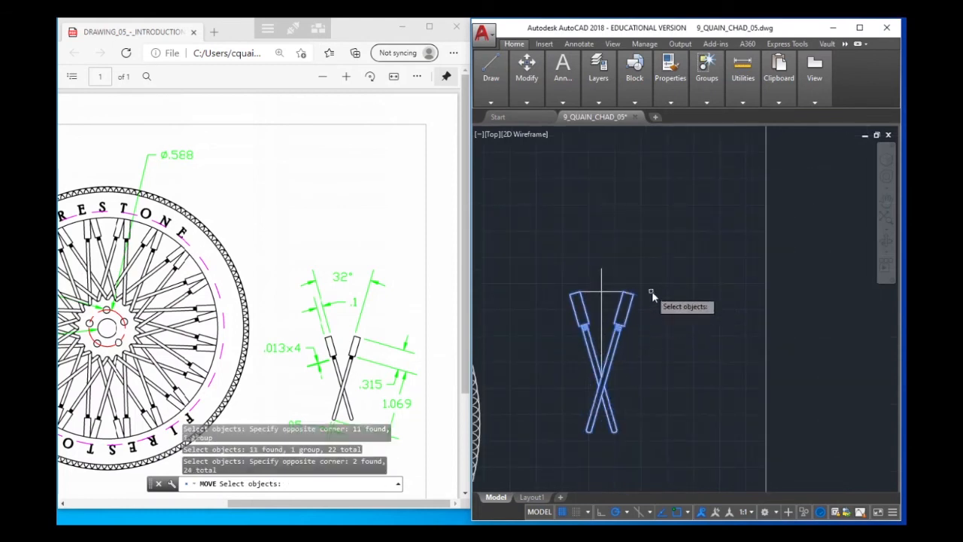
{"action": "key", "text": "Return"}
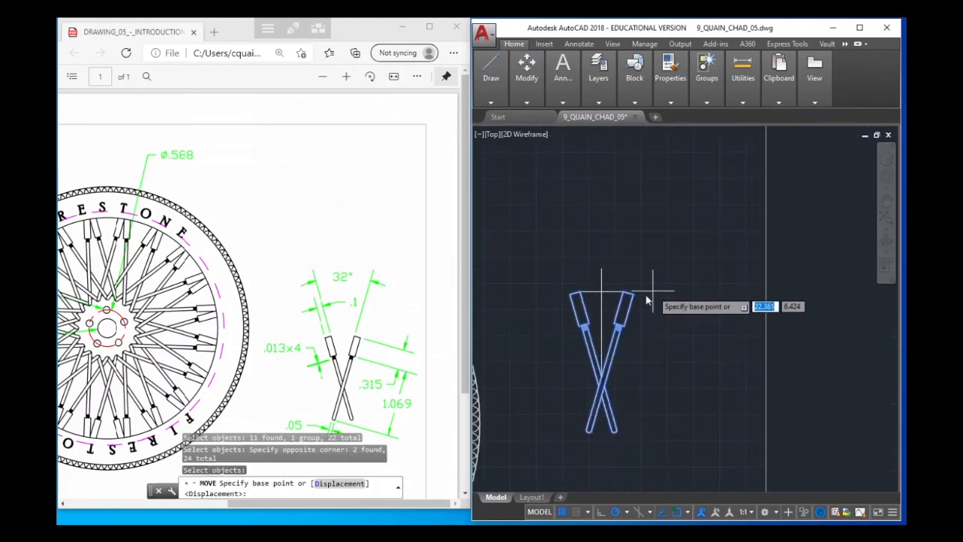
{"action": "left_click", "coordinate": [601, 294]}
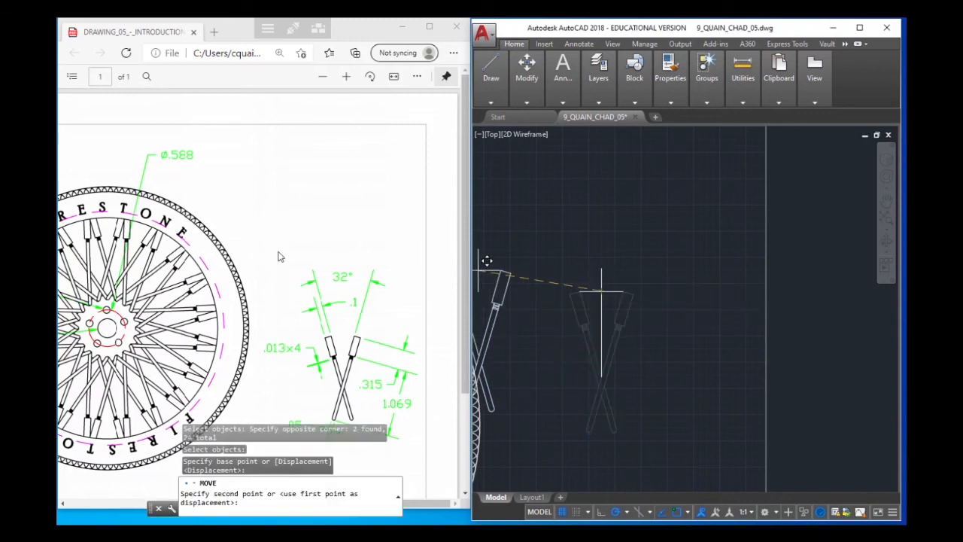
{"action": "mouse_move", "coordinate": [597, 301]}
{"action": "middle_mouse_down"}
{"action": "mouse_move", "coordinate": [692, 269]}
{"action": "mouse_move", "coordinate": [841, 263]}
{"action": "middle_mouse_up"}
{"action": "middle_click_drag", "start_coordinate": [610, 278], "coordinate": [820, 281]}
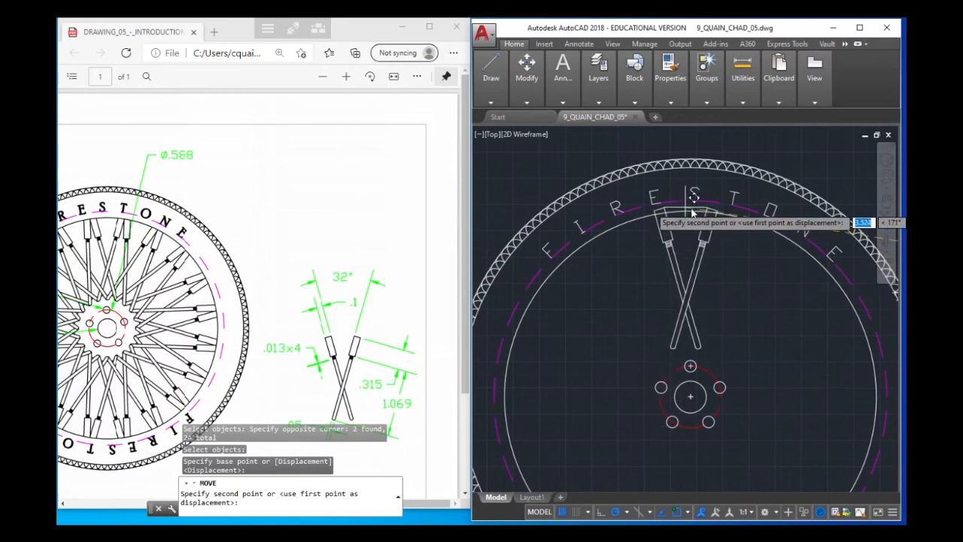
{"action": "key", "text": "Escape"}
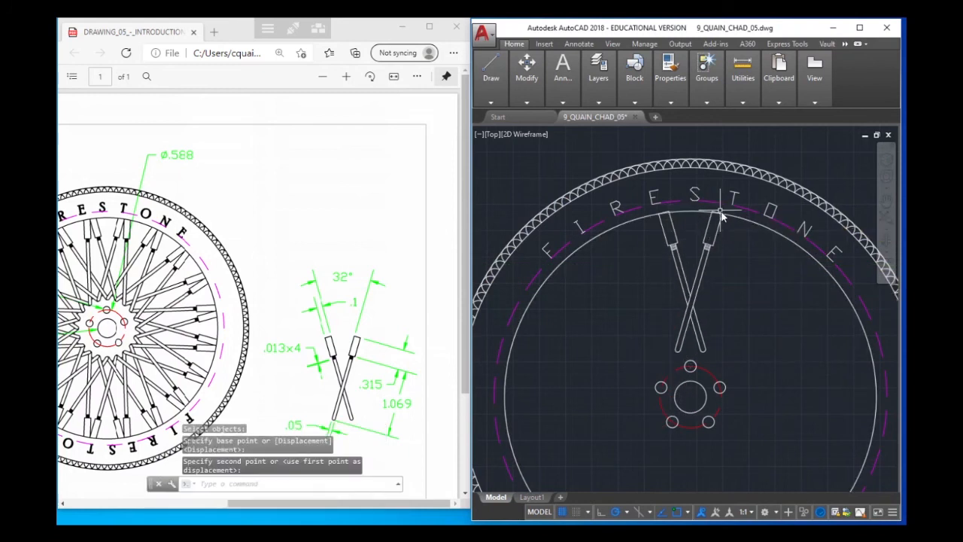
Ungroup the left-leaning spoke at the rim circle, accepting the first group offered
{"action": "scroll", "coordinate": [672, 222], "scroll_direction": "up", "scroll_amount": 5}
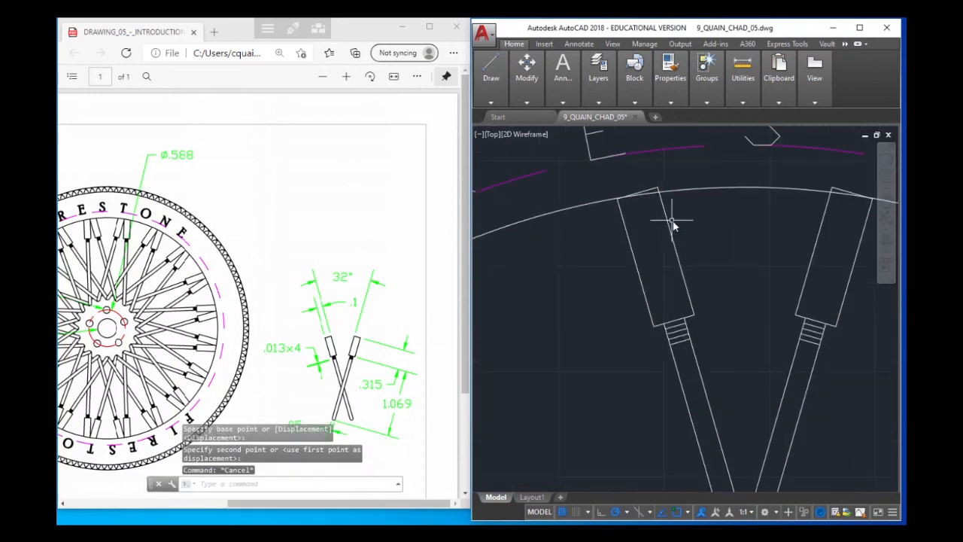
{"action": "middle_click_drag", "start_coordinate": [665, 221], "coordinate": [564, 232]}
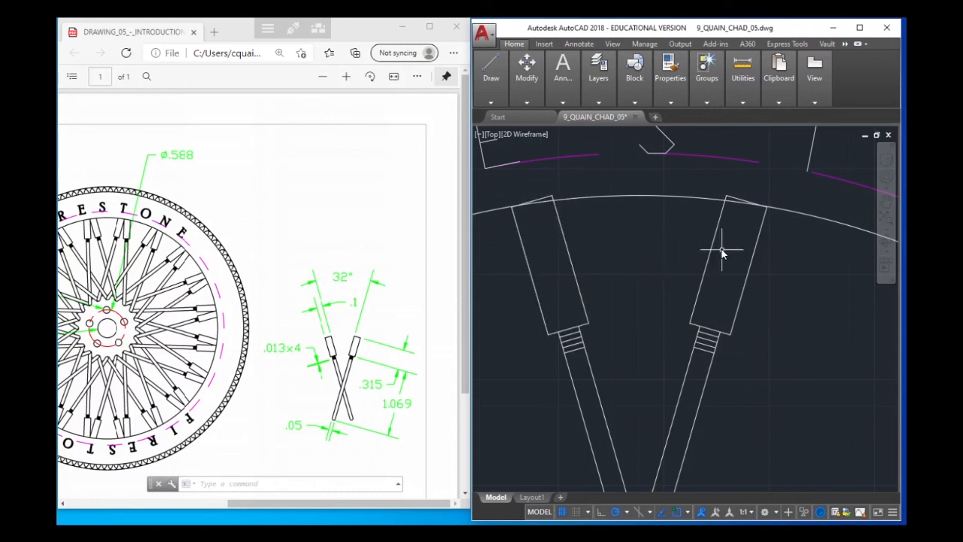
{"action": "left_click", "coordinate": [570, 257]}
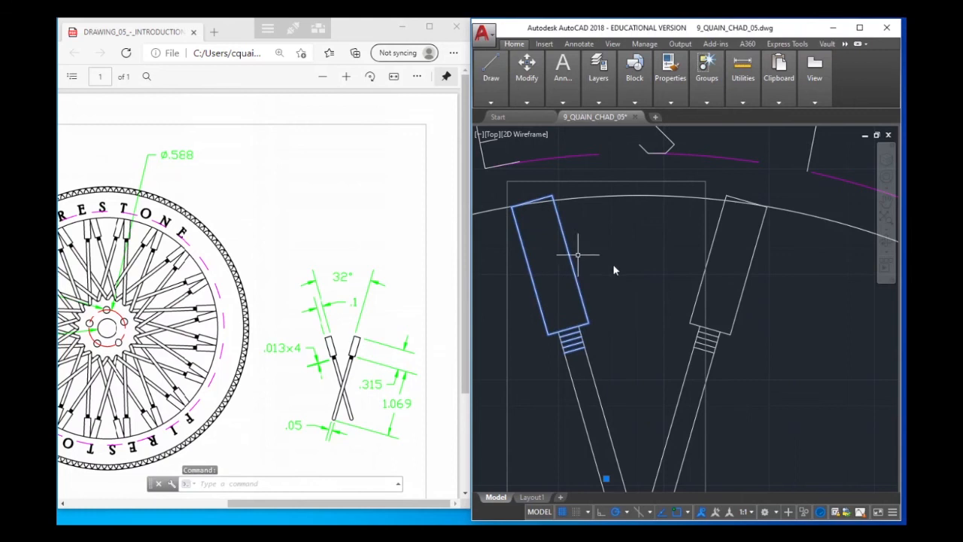
{"action": "left_click", "coordinate": [704, 276]}
{"action": "type", "text": "UNGROUP"}
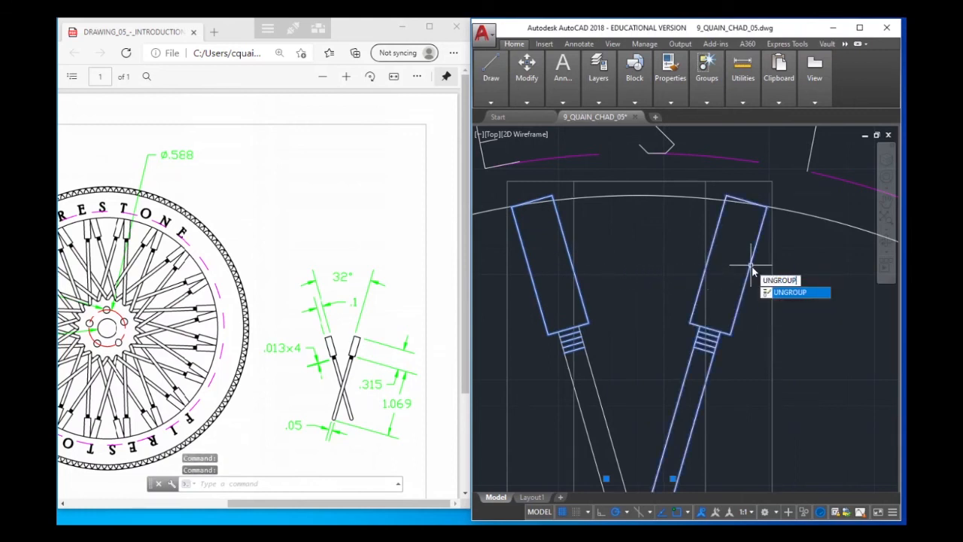
{"action": "key", "text": "Return"}
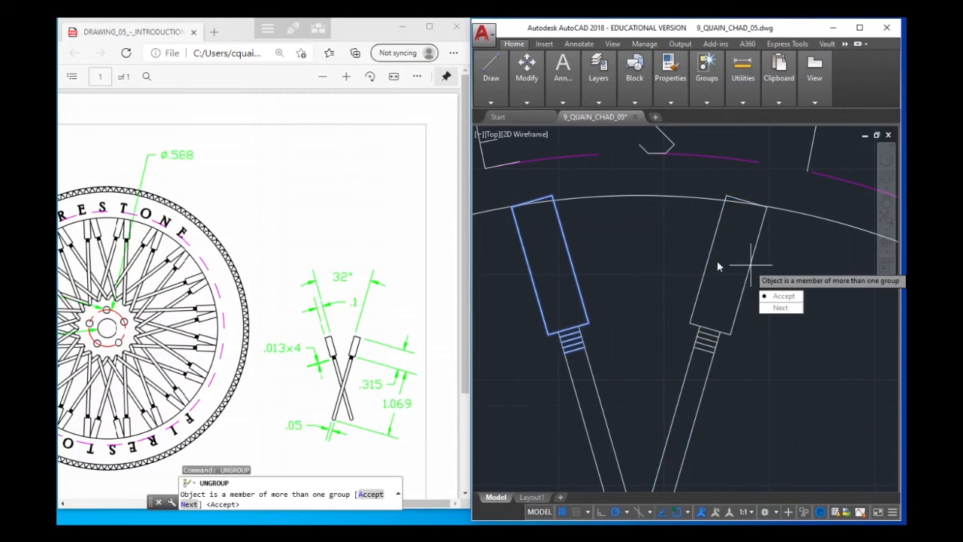
{"action": "key", "text": "Return"}
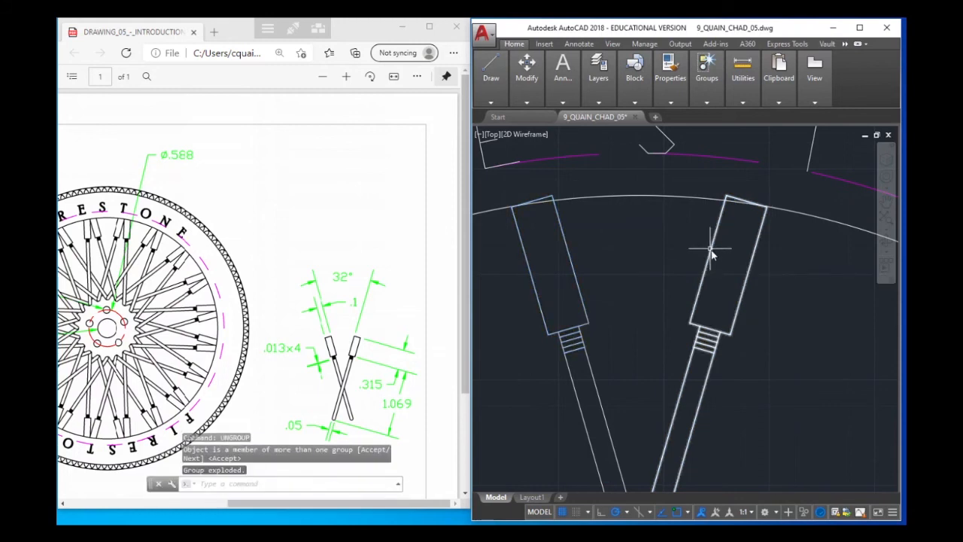
Ungroup the right-leaning spoke at the rim circle
{"action": "left_click", "coordinate": [710, 248]}
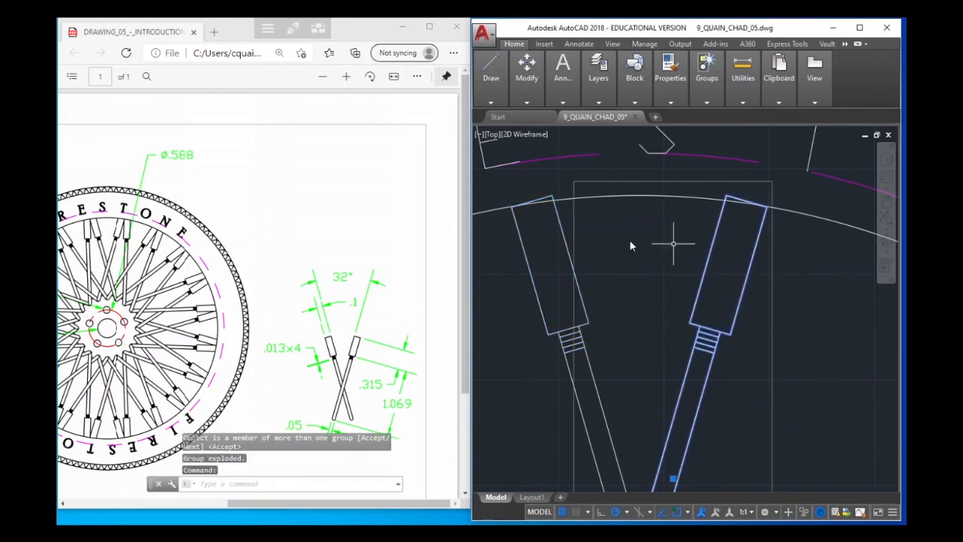
{"action": "left_click", "coordinate": [567, 242]}
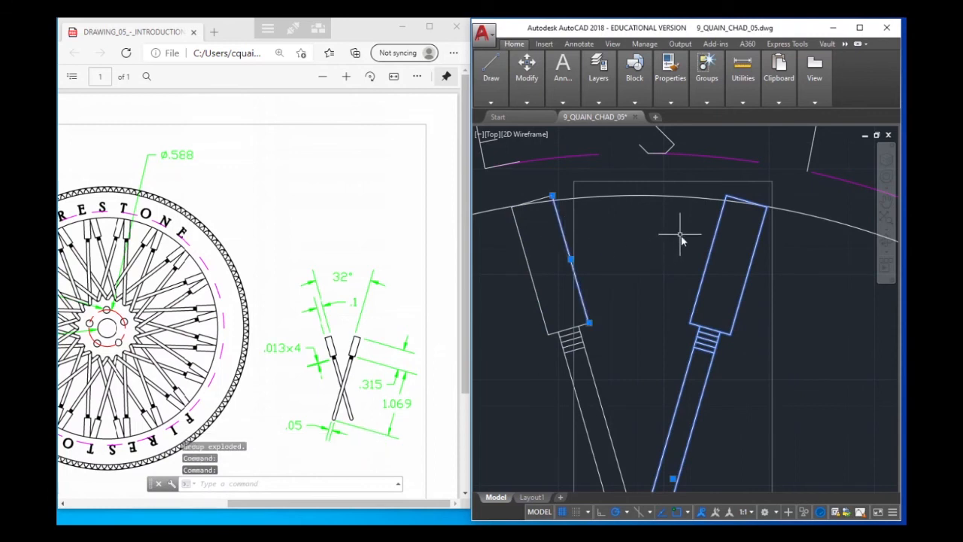
{"action": "key", "text": "Escape"}
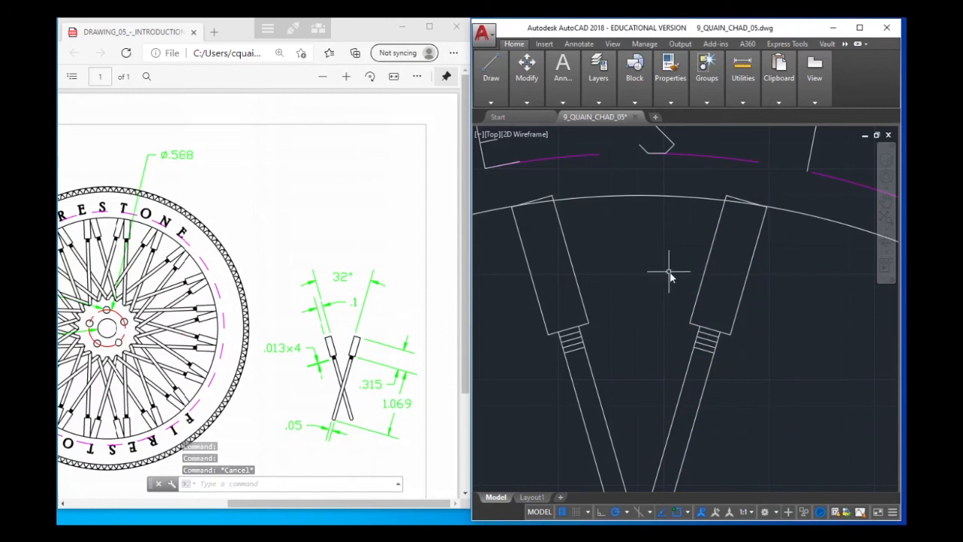
{"action": "type", "text": "un"}
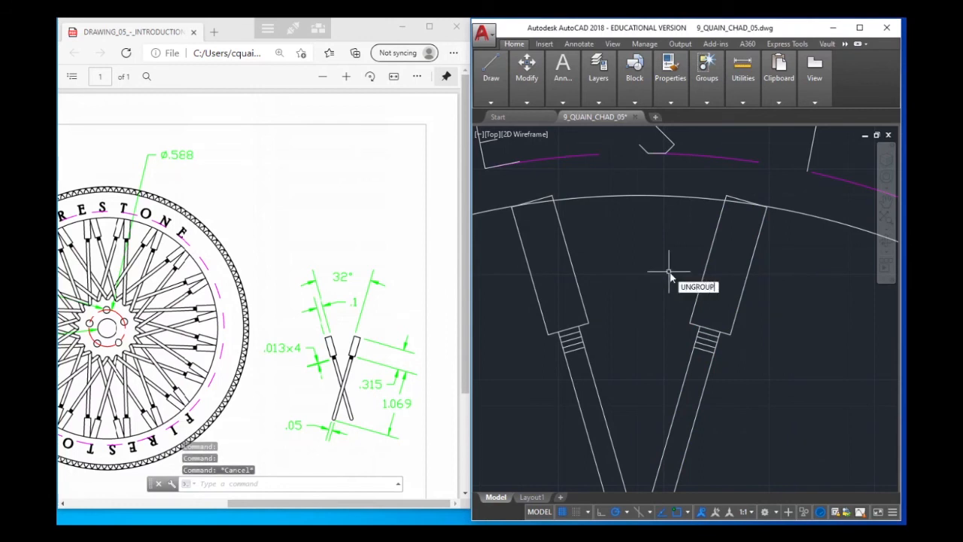
{"action": "type", "text": "group"}
{"action": "key", "text": "Return"}
{"action": "left_click", "coordinate": [708, 257]}
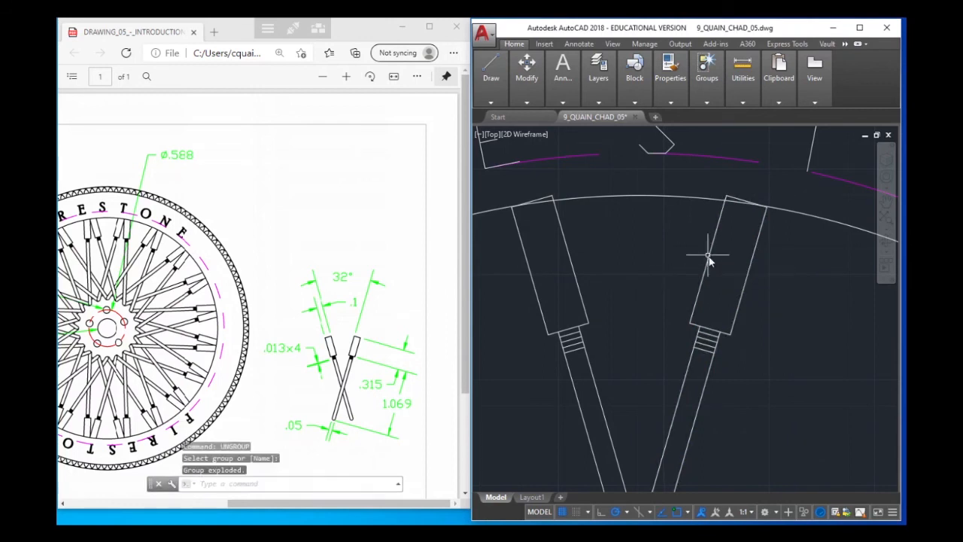
Delete the short outer end edges of both spoke heads at the rim circle
{"action": "left_click", "coordinate": [715, 254]}
{"action": "left_click", "coordinate": [709, 240]}
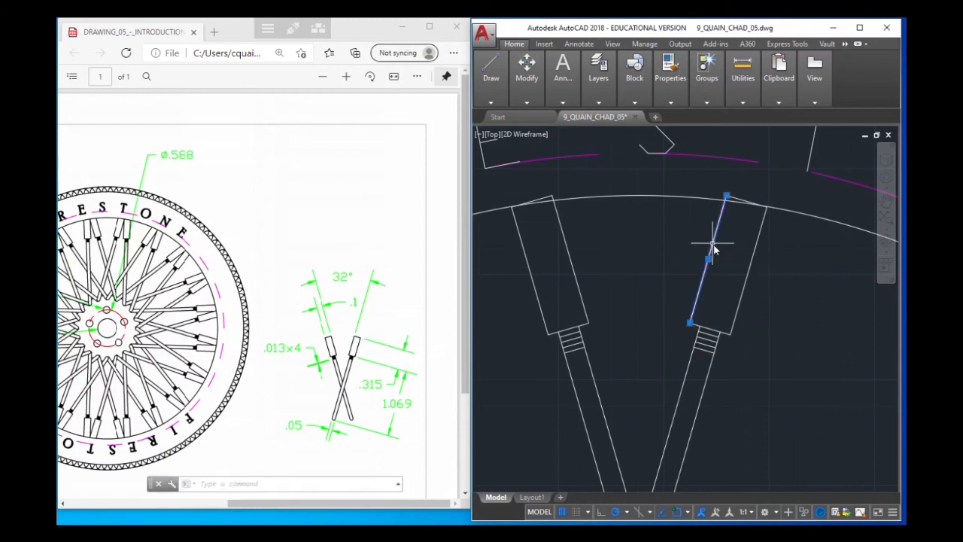
{"action": "left_click", "coordinate": [736, 200]}
{"action": "key", "text": "Escape"}
{"action": "key", "text": "Escape"}
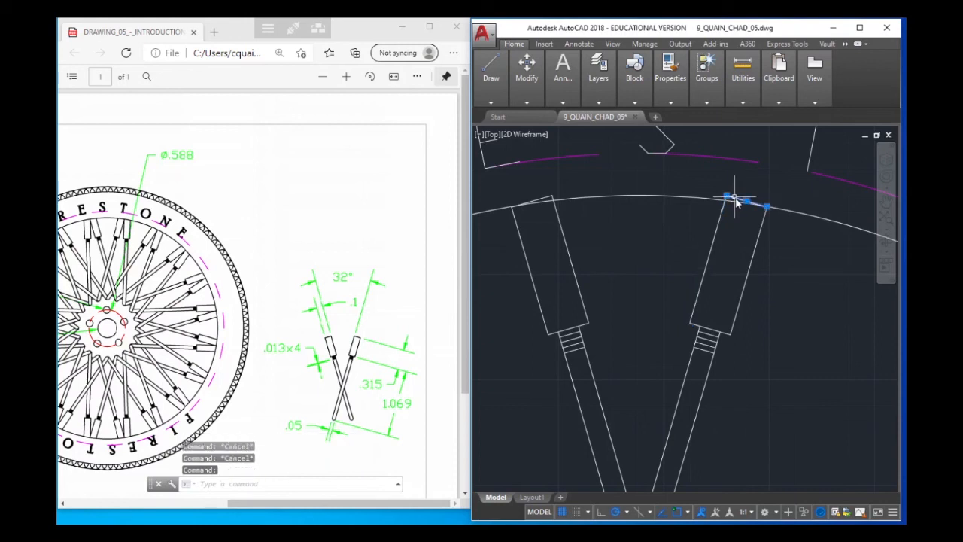
{"action": "key", "text": "Delete"}
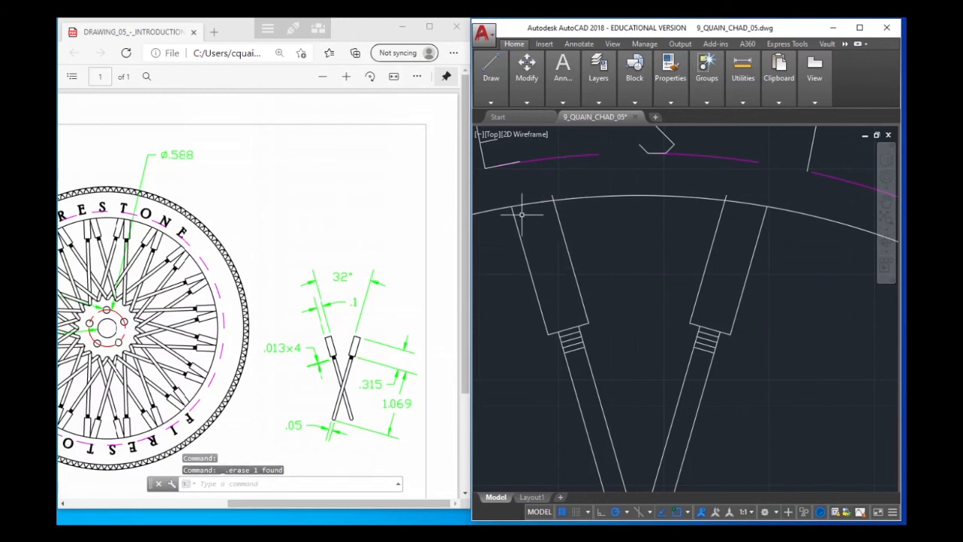
Shorten the inner edge line of the left spoke head so it ends on the inner rim circle
{"action": "scroll", "coordinate": [535, 201], "scroll_direction": "up", "scroll_amount": 5}
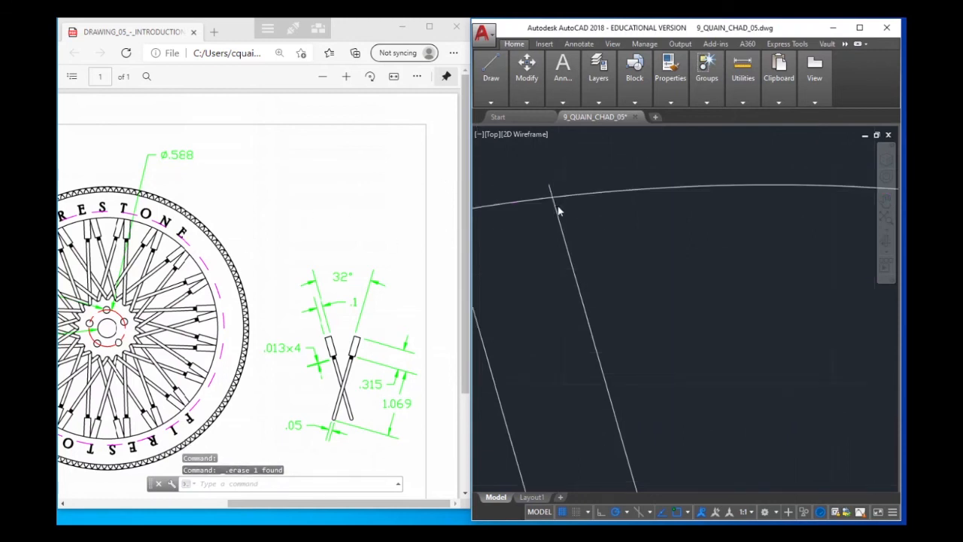
{"action": "left_click", "coordinate": [544, 174]}
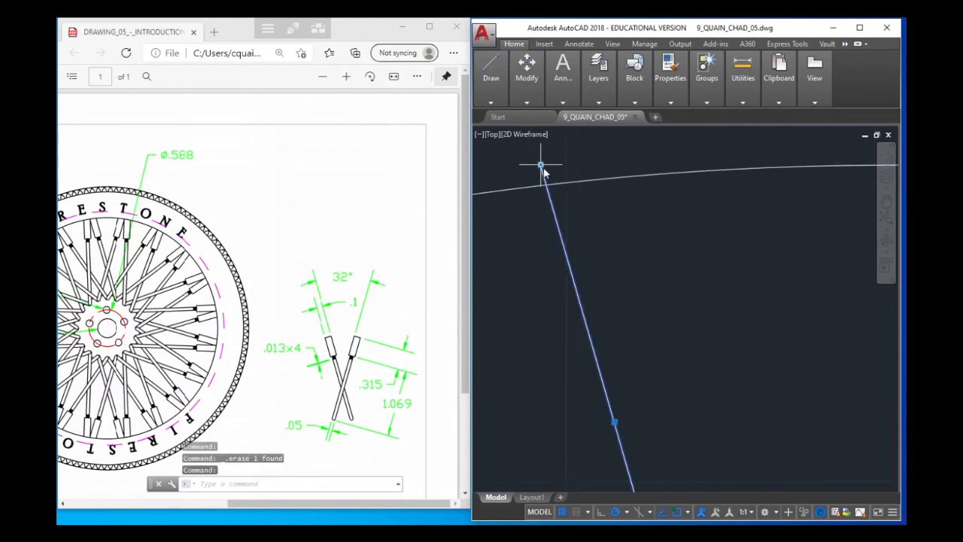
{"action": "left_click", "coordinate": [541, 165]}
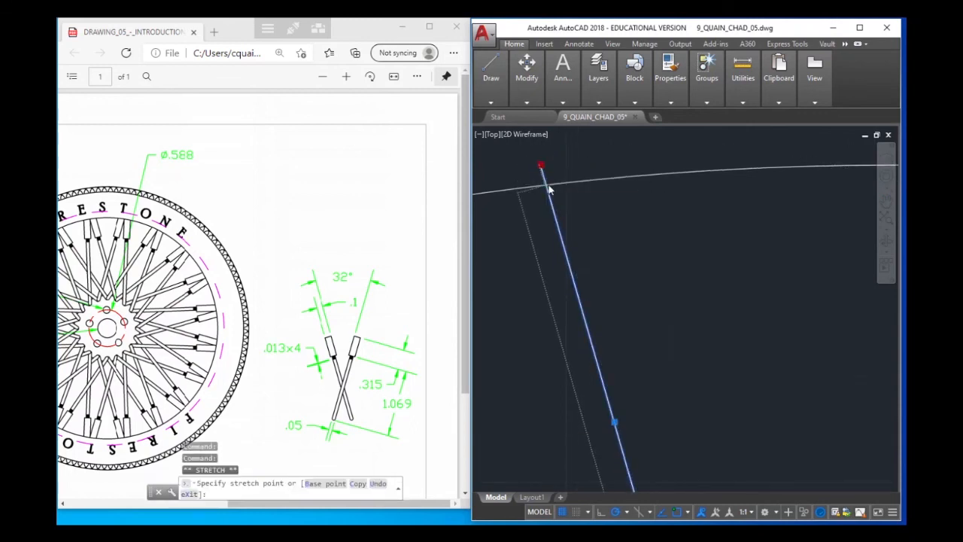
{"action": "left_click", "coordinate": [546, 185]}
{"action": "scroll", "coordinate": [623, 197], "scroll_direction": "down", "scroll_amount": 3}
{"action": "scroll", "coordinate": [866, 214], "scroll_direction": "down", "scroll_amount": 2}
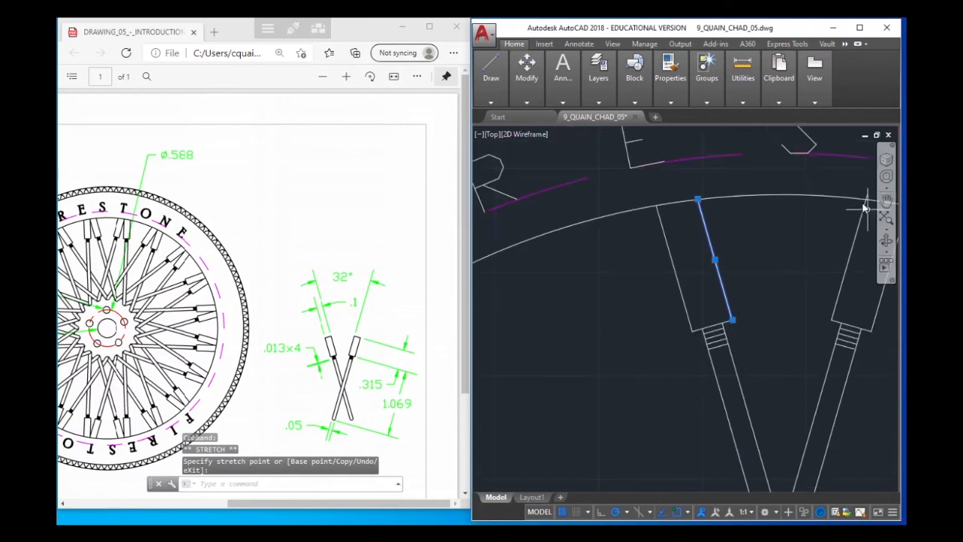
Shorten the inner edge line of the right spoke head so it ends on the inner rim circle
{"action": "middle_click_drag", "start_coordinate": [844, 199], "coordinate": [618, 248]}
{"action": "scroll", "coordinate": [648, 249], "scroll_direction": "up", "scroll_amount": 2}
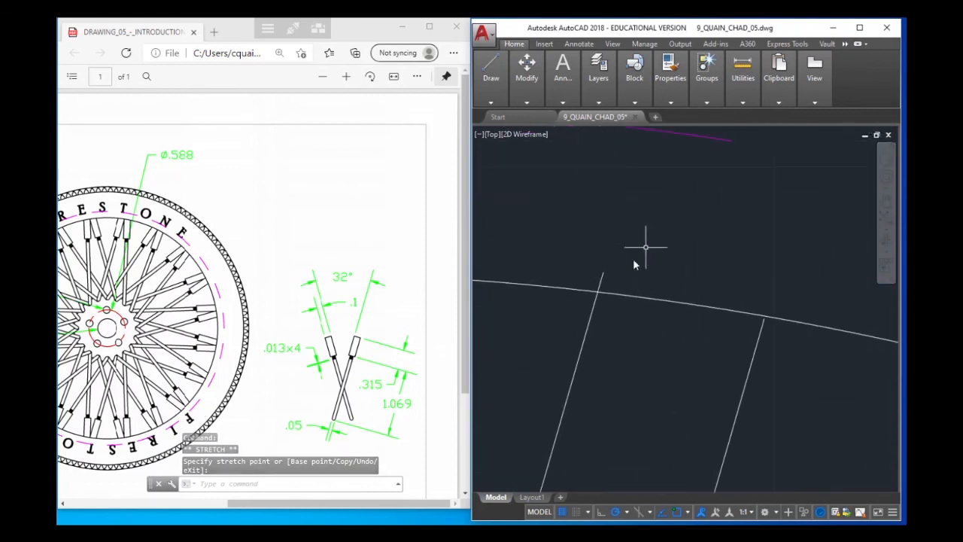
{"action": "left_click", "coordinate": [600, 281]}
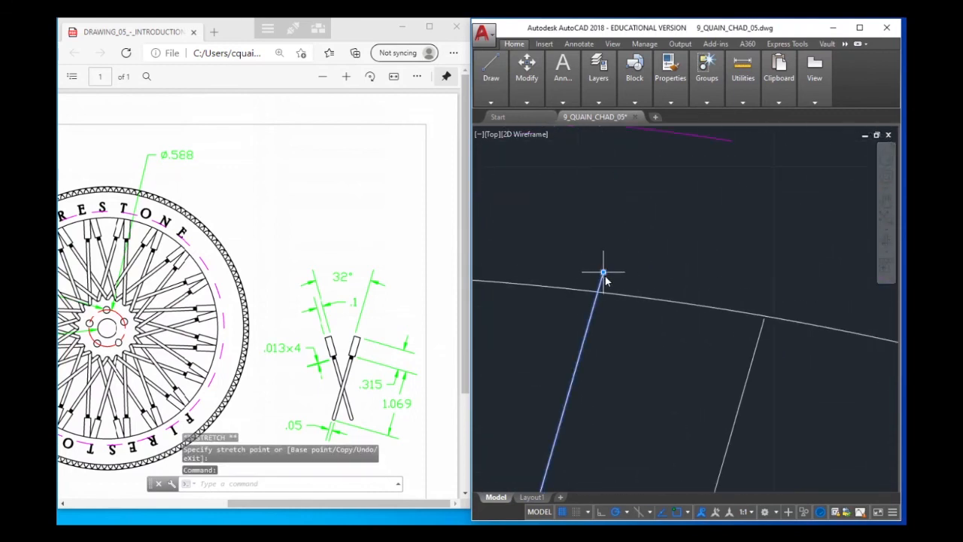
{"action": "left_click", "coordinate": [604, 273]}
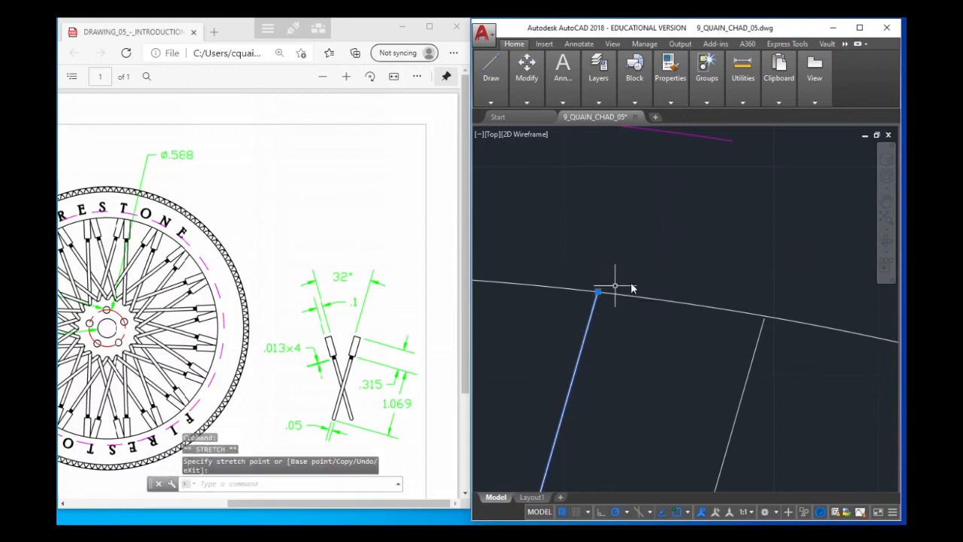
Regenerate the drawing display at the right spoke head's outer edge
{"action": "scroll", "coordinate": [785, 352], "scroll_direction": "up", "scroll_amount": 4}
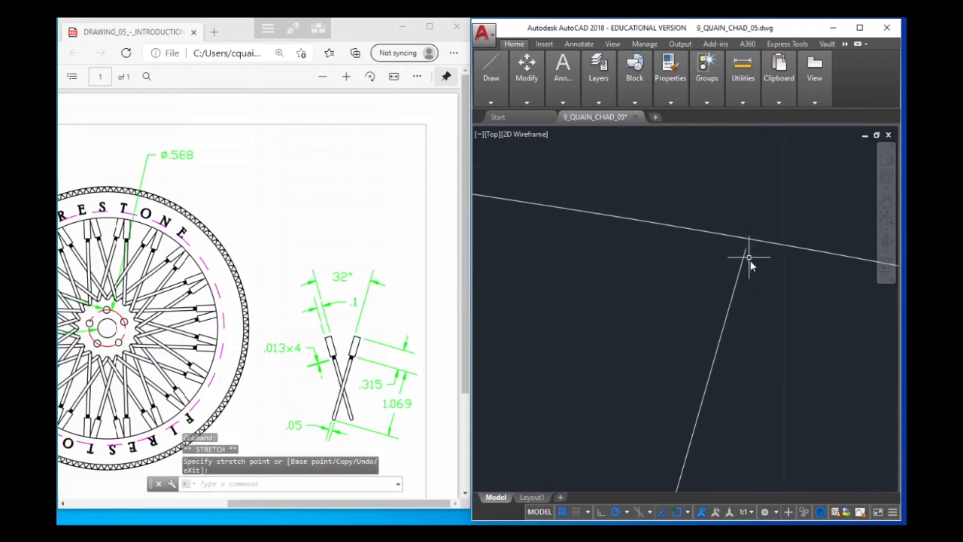
{"action": "left_click", "coordinate": [747, 259]}
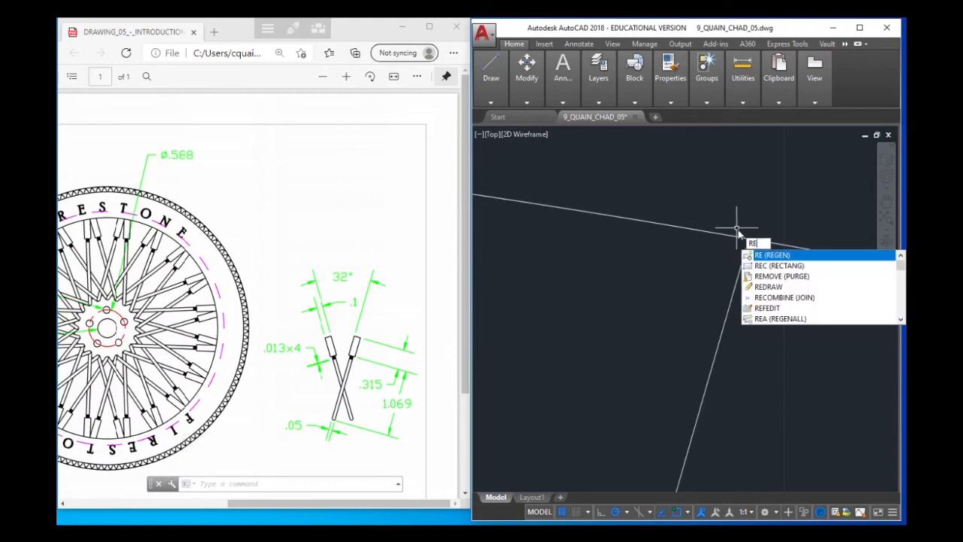
{"action": "type", "text": "RE"}
{"action": "key", "text": "Return"}
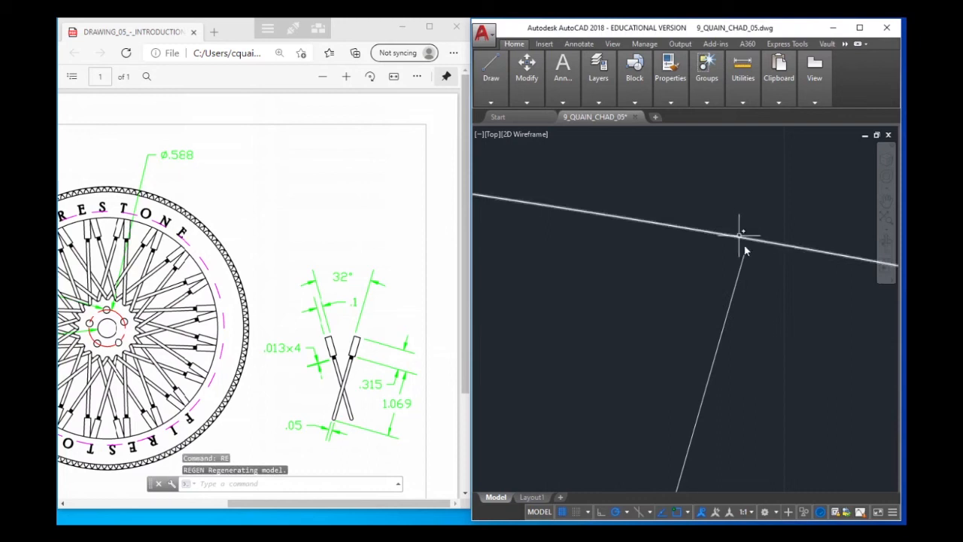
Try to create a region from the right spoke head's outer edge line
{"action": "type", "text": "REG"}
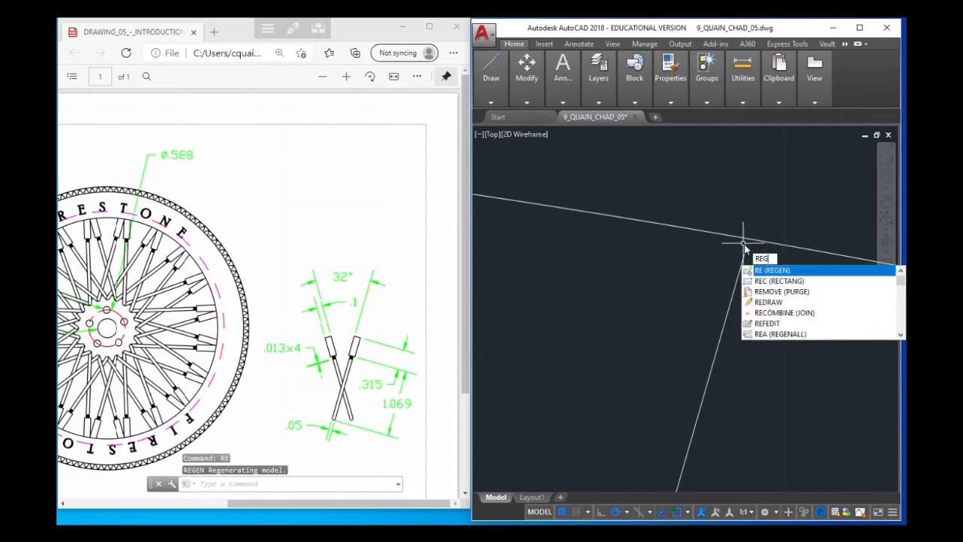
{"action": "key", "text": "Return"}
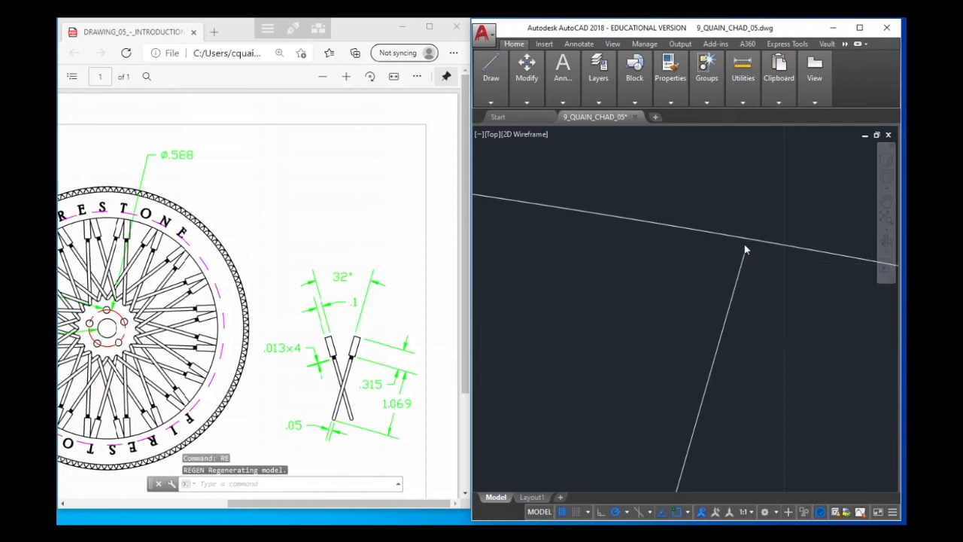
{"action": "left_click", "coordinate": [745, 259]}
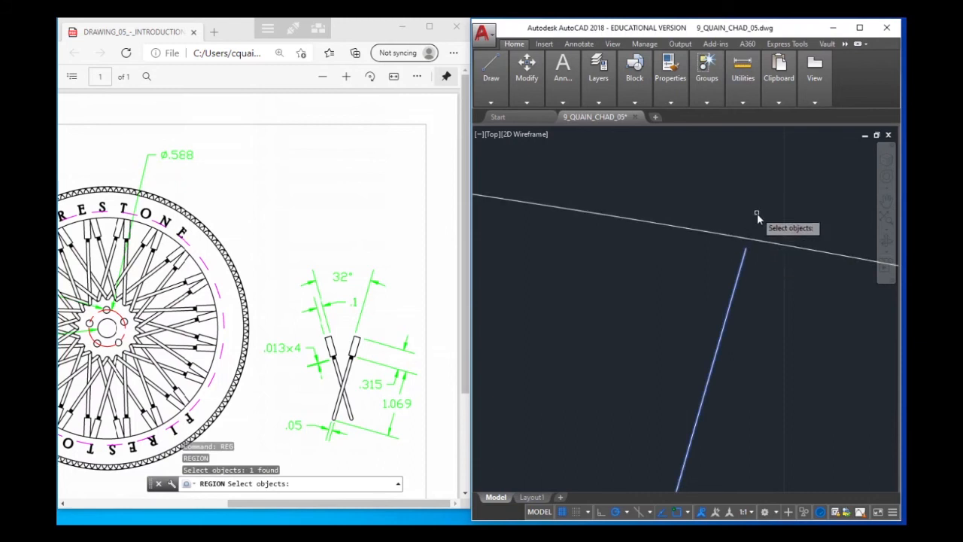
{"action": "key", "text": "Return"}
Stretch the outer edge line of the right spoke head up to the inner rim circle
{"action": "left_click", "coordinate": [744, 258]}
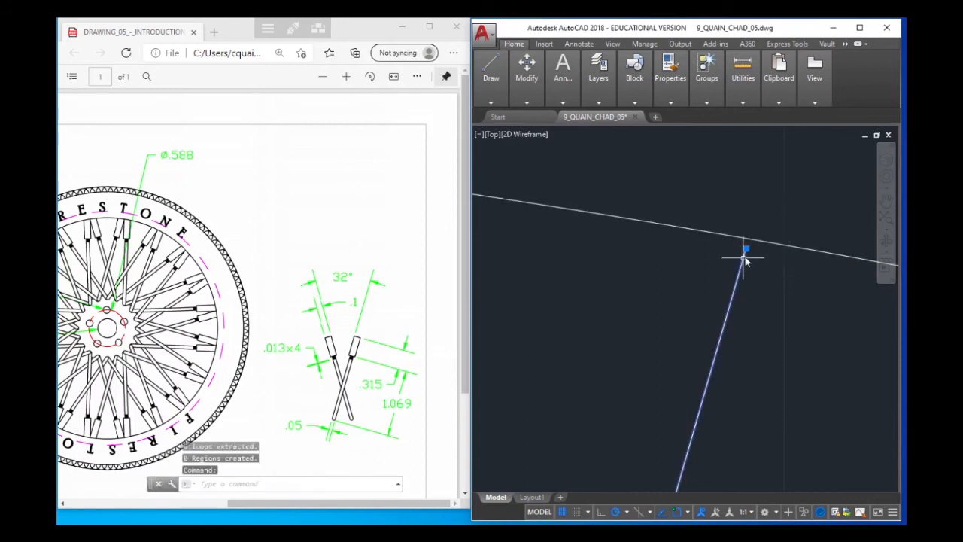
{"action": "left_click", "coordinate": [745, 249]}
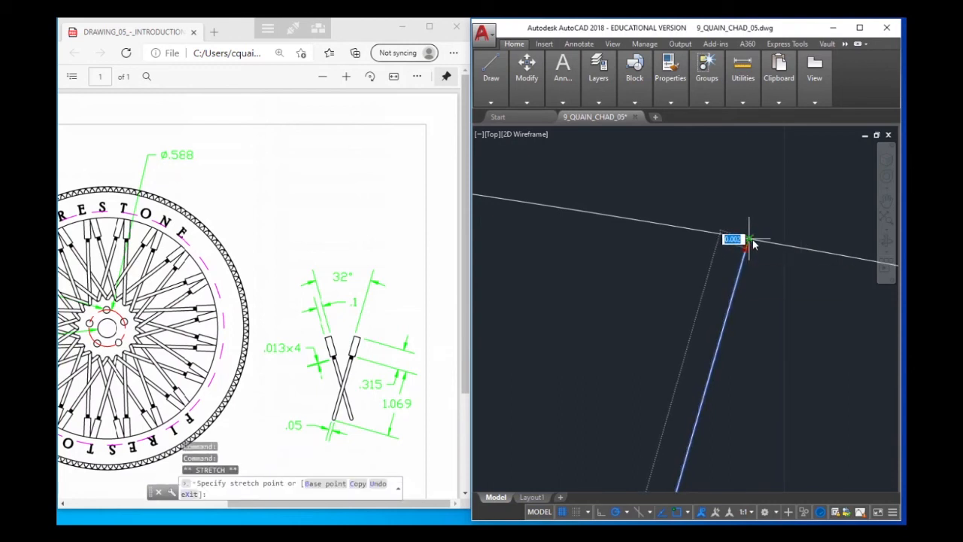
{"action": "left_click", "coordinate": [748, 239]}
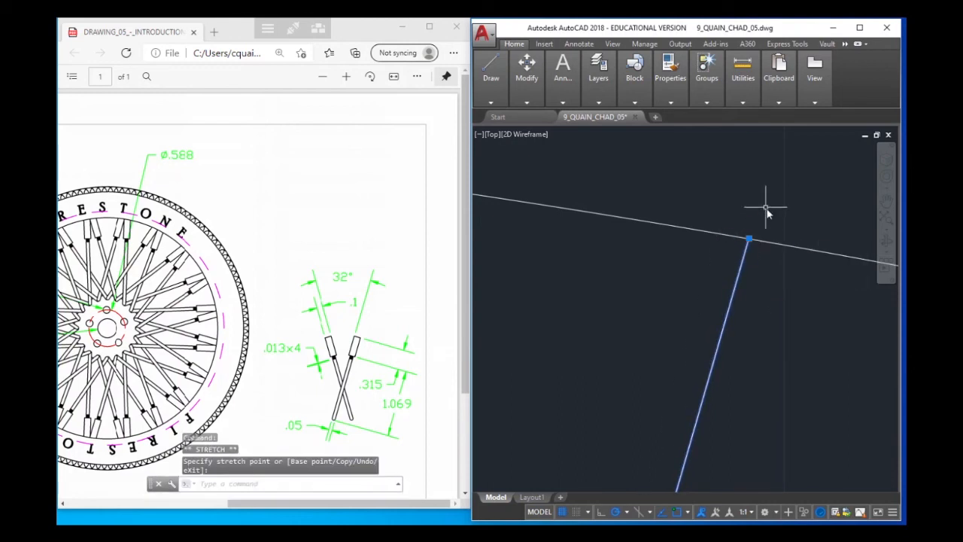
{"action": "key", "text": "Escape"}
{"action": "scroll", "coordinate": [733, 248], "scroll_direction": "down", "scroll_amount": 6}
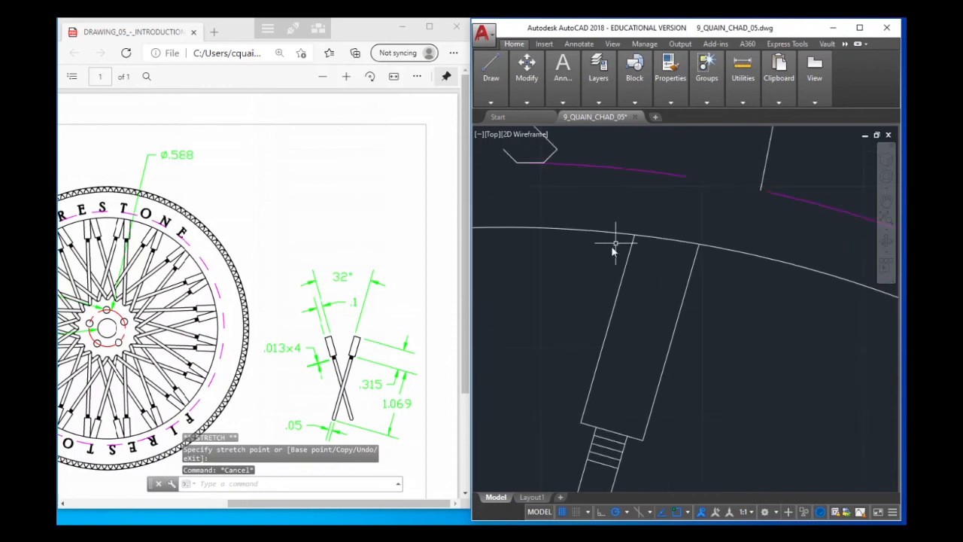
Stretch the outer edge line of the left spoke head up to the inner rim circle
{"action": "scroll", "coordinate": [511, 261], "scroll_direction": "up", "scroll_amount": 8}
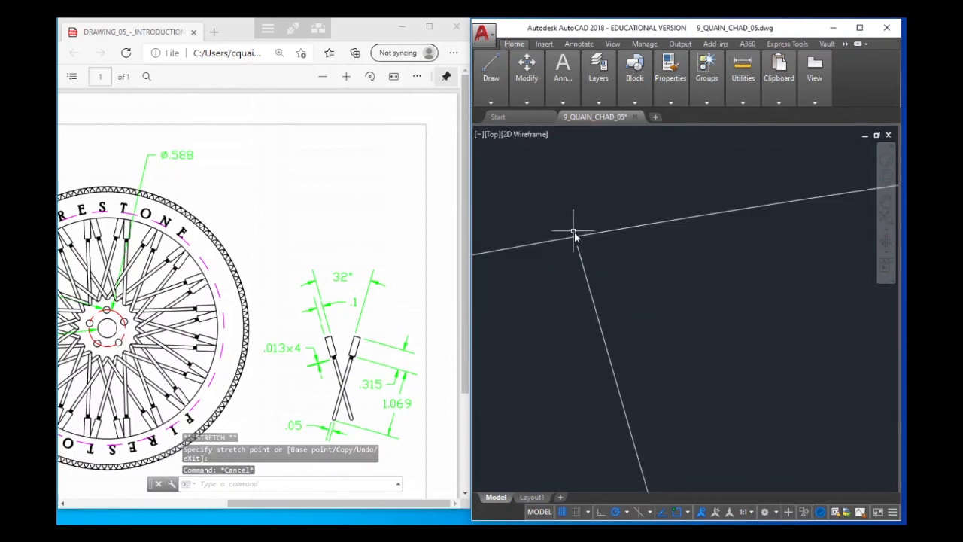
{"action": "scroll", "coordinate": [558, 240], "scroll_direction": "down", "scroll_amount": 2}
{"action": "left_click", "coordinate": [552, 225]}
{"action": "left_click", "coordinate": [547, 215]}
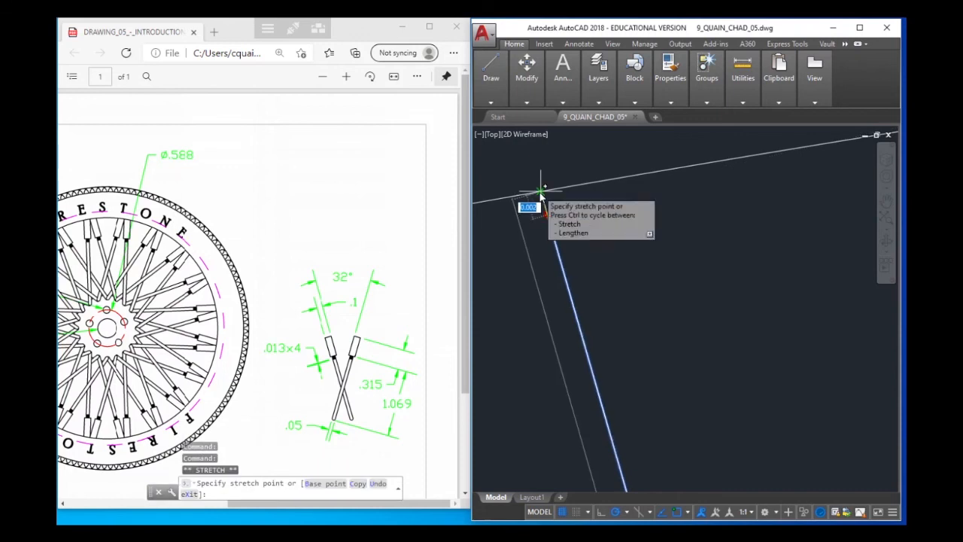
{"action": "left_click", "coordinate": [540, 191]}
{"action": "key", "text": "Escape"}
{"action": "key", "text": "Escape"}
{"action": "scroll", "coordinate": [665, 221], "scroll_direction": "down", "scroll_amount": 5}
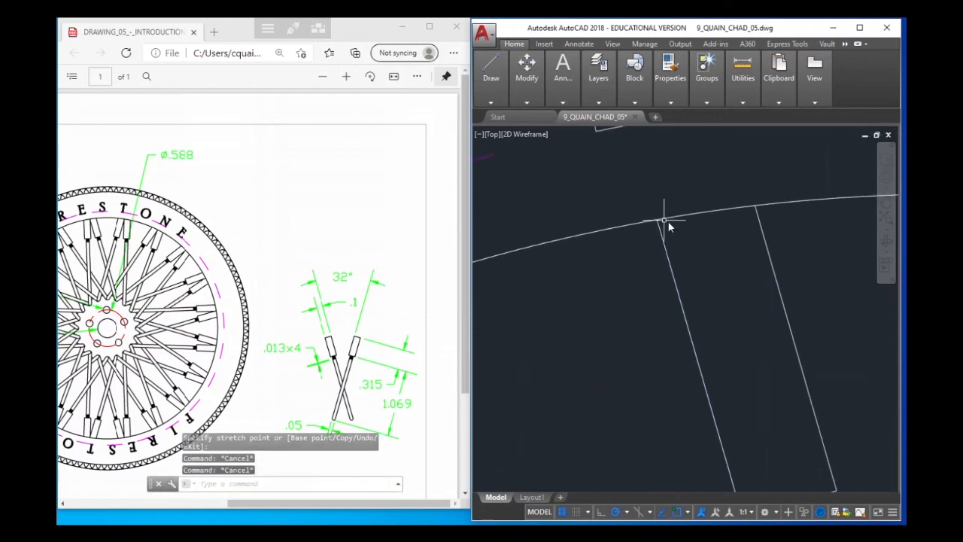
{"action": "scroll", "coordinate": [670, 227], "scroll_direction": "down", "scroll_amount": 3}
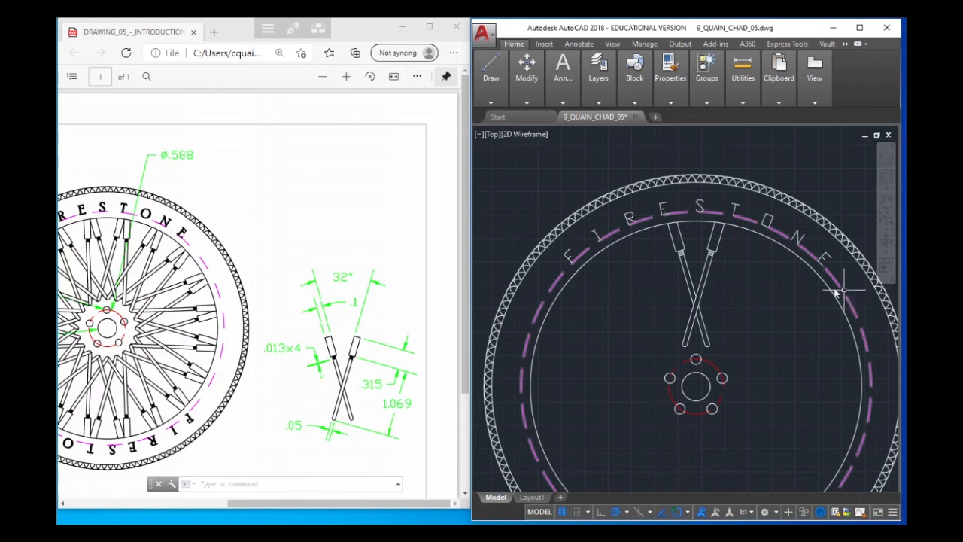
Create a polar array of the two crossed spokes around the center of the wheel hub
{"action": "left_click", "coordinate": [602, 102]}
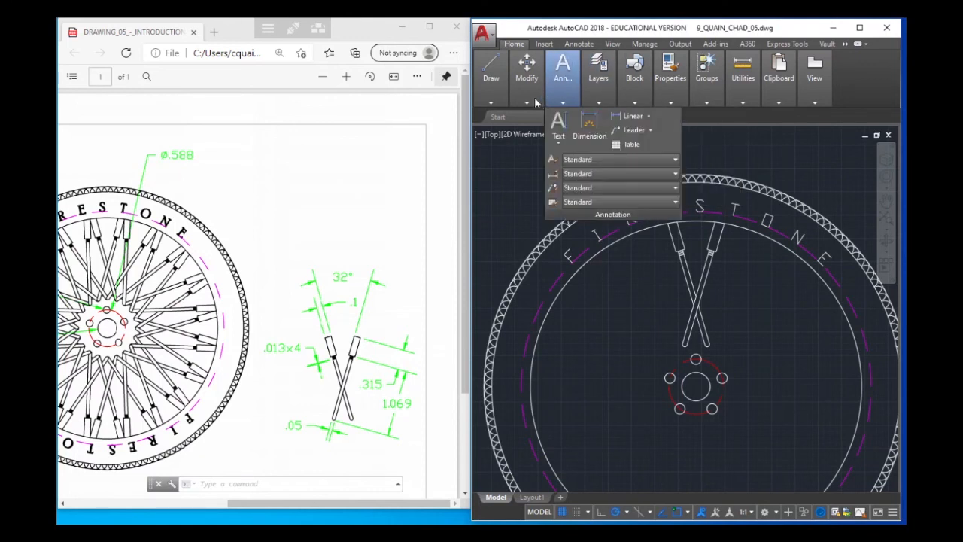
{"action": "mouse_move", "coordinate": [529, 102]}
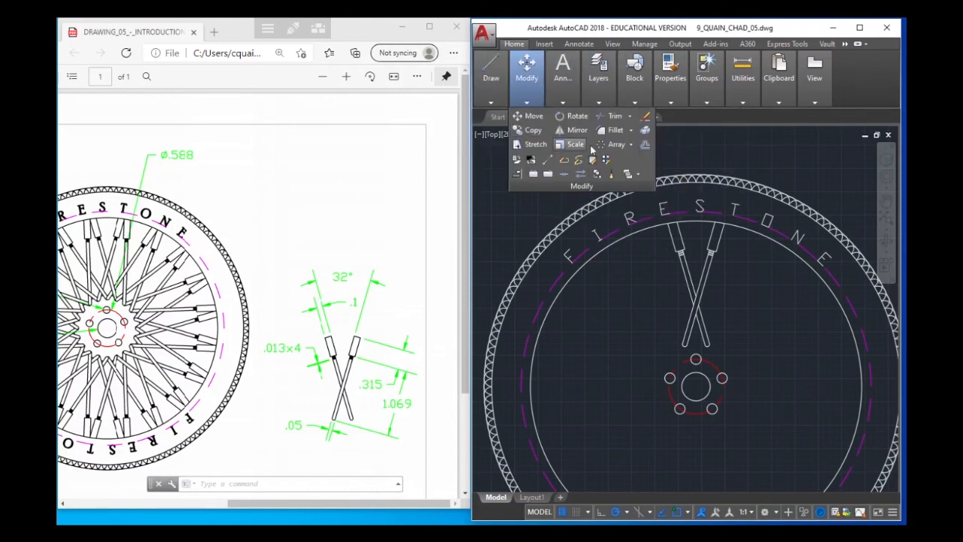
{"action": "left_click", "coordinate": [632, 146]}
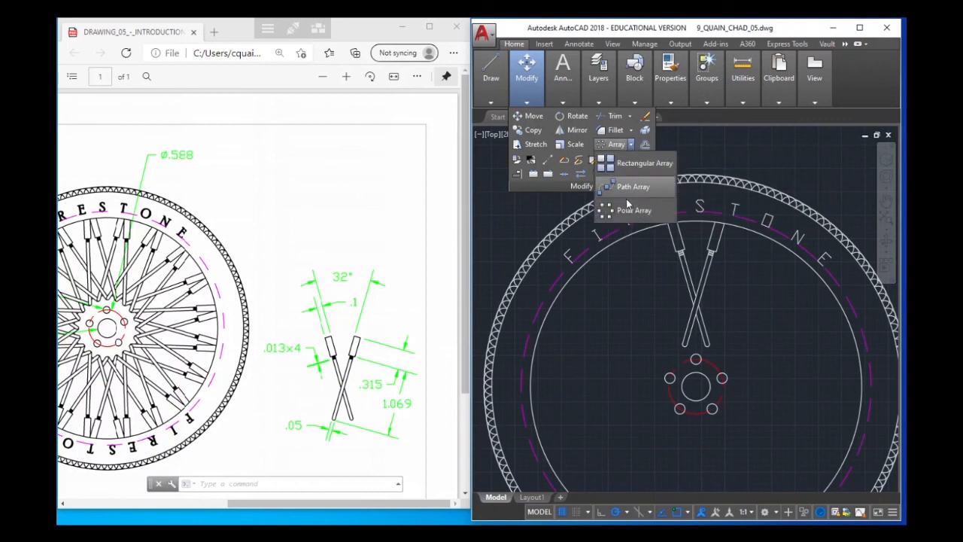
{"action": "left_click", "coordinate": [639, 217]}
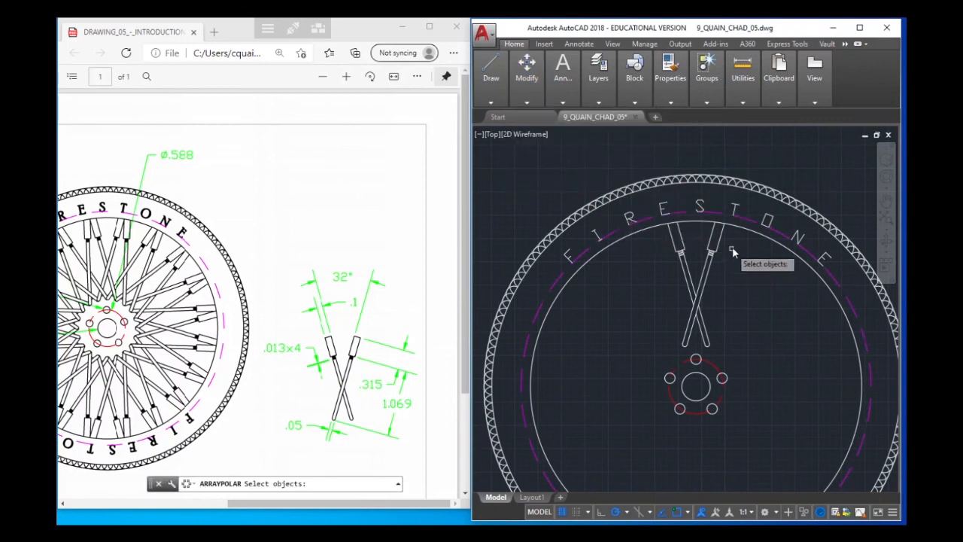
{"action": "left_click", "coordinate": [732, 245]}
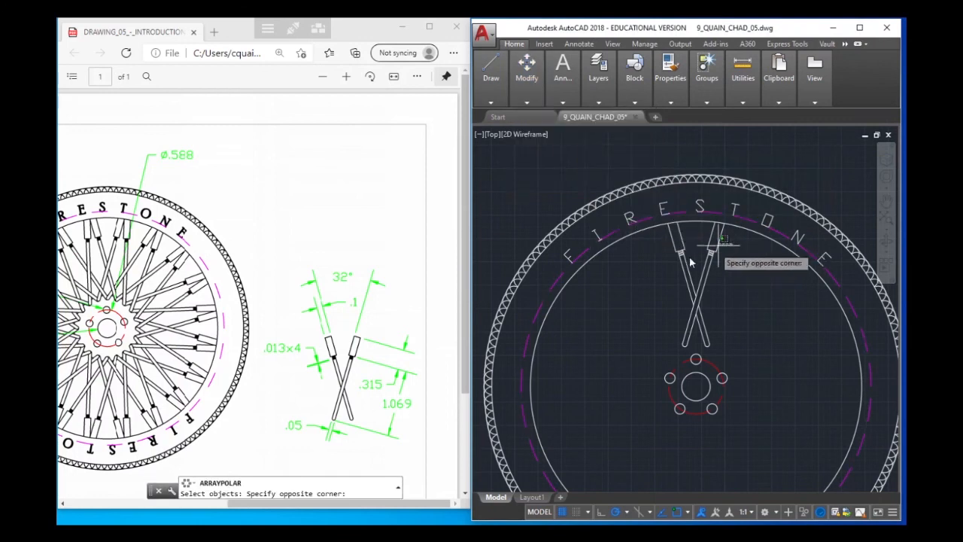
{"action": "left_click", "coordinate": [668, 355]}
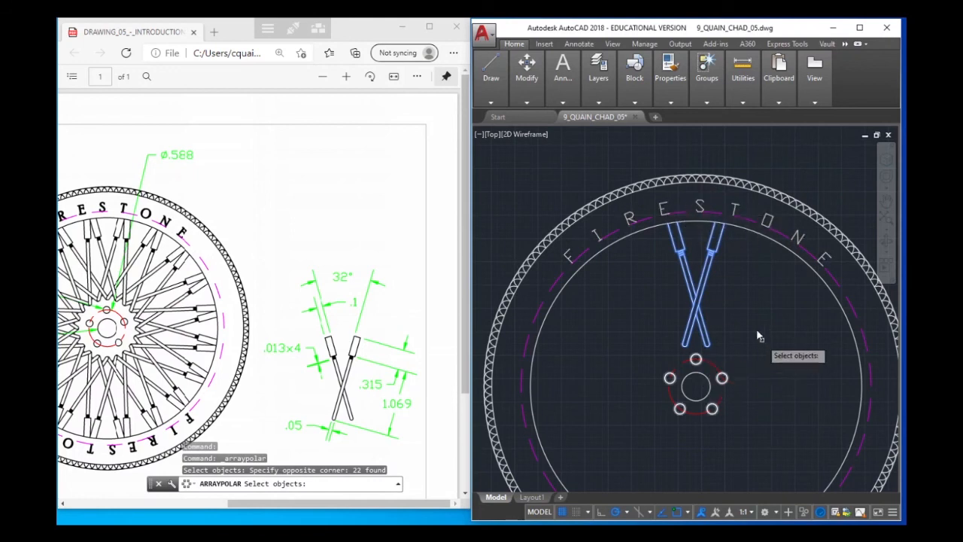
{"action": "key", "text": "Return"}
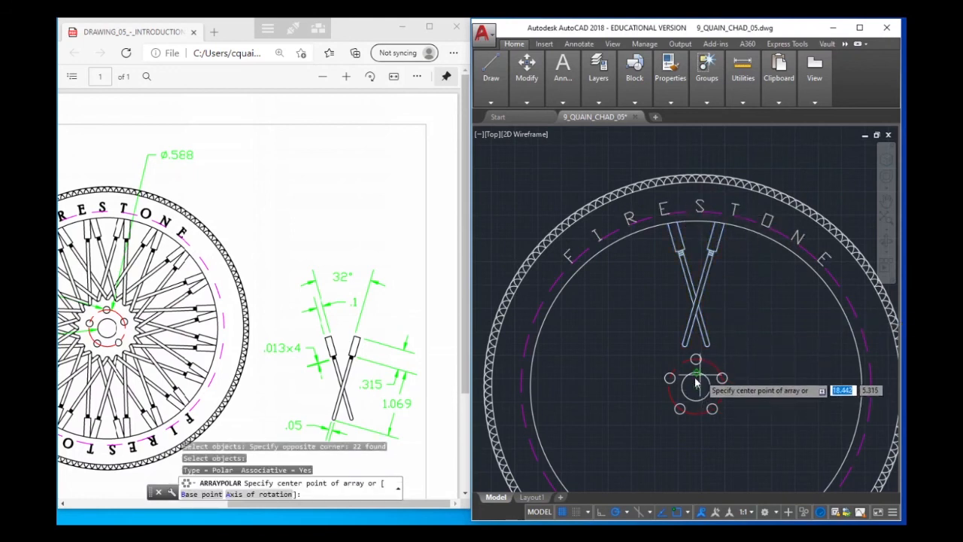
{"action": "left_click", "coordinate": [696, 387]}
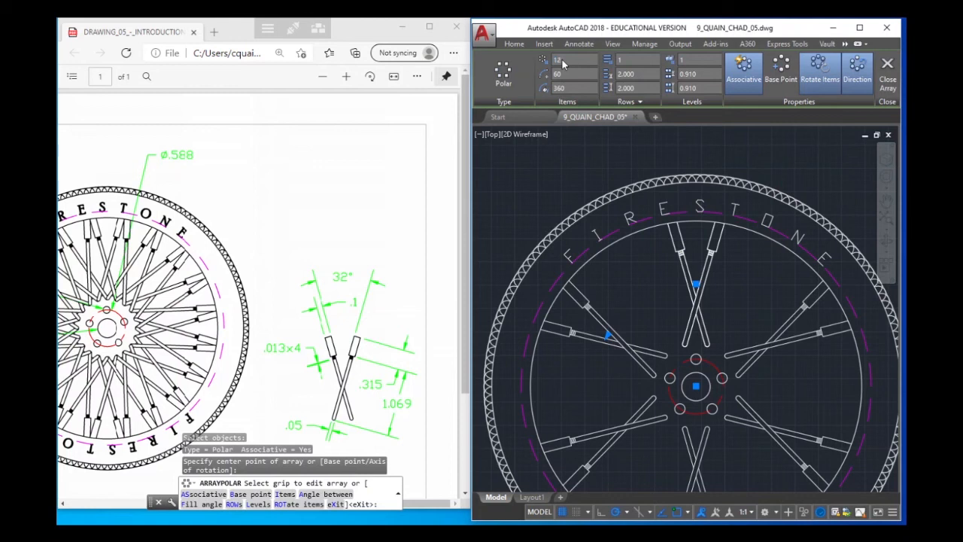
Try item counts of 12 and 24 for the polar spoke array
{"action": "key", "text": "Return"}
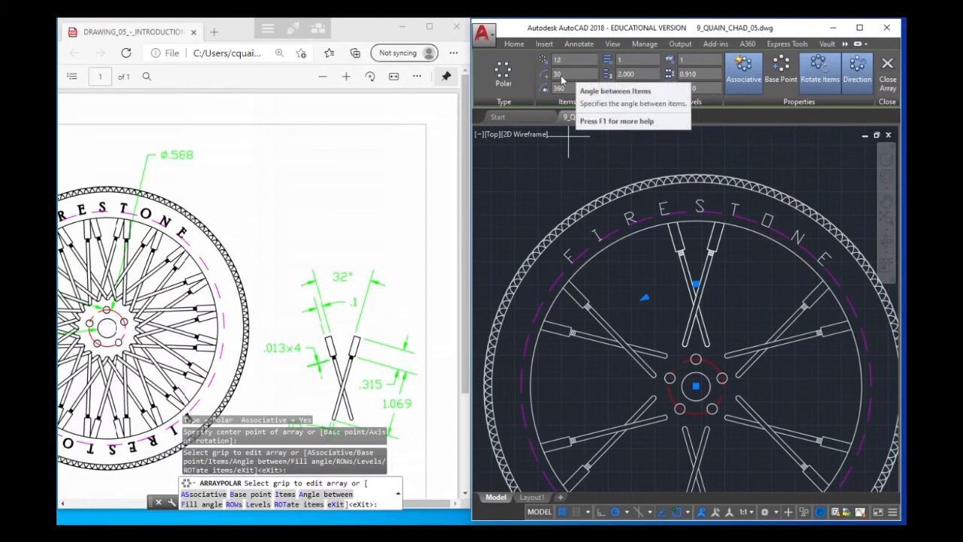
{"action": "left_click", "coordinate": [568, 75]}
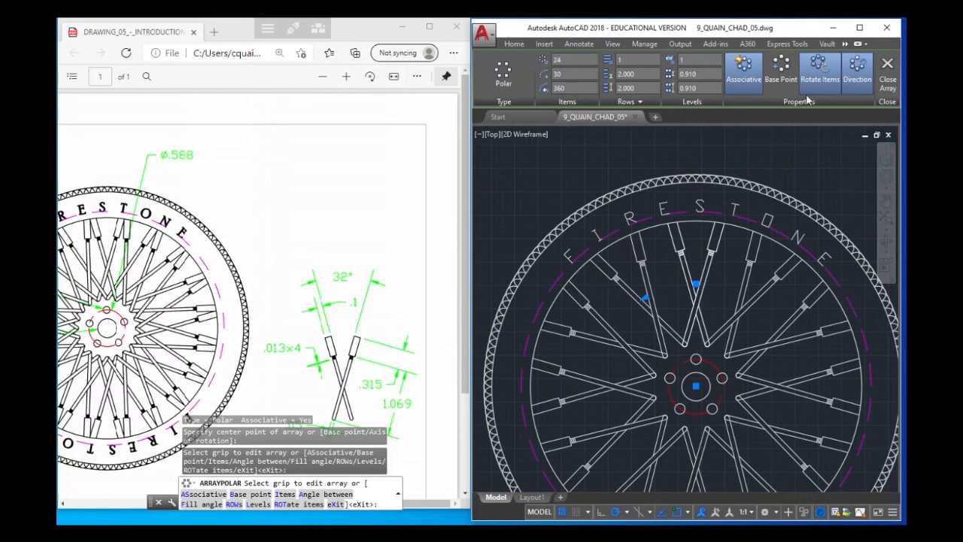
{"action": "type", "text": "15"}
{"action": "key", "text": "Return"}
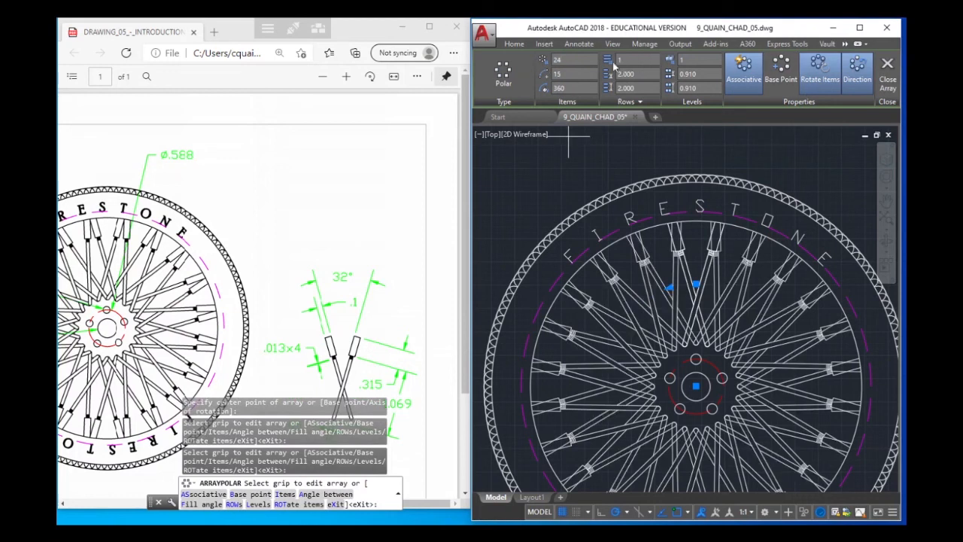
Finish the polar spoke array with 18 items over 360 degrees and select the completed array
{"action": "type", "text": "18"}
{"action": "key", "text": "Return"}
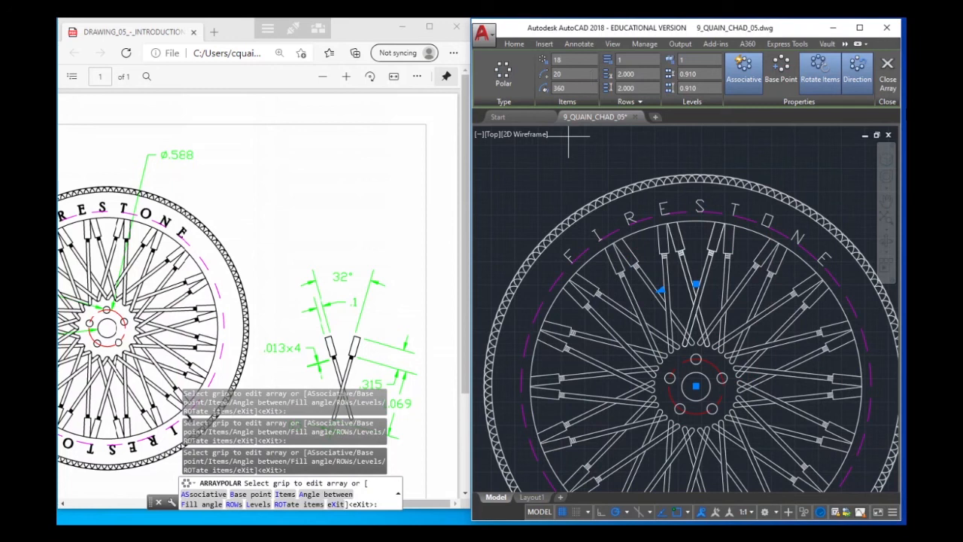
{"action": "key", "text": "Escape"}
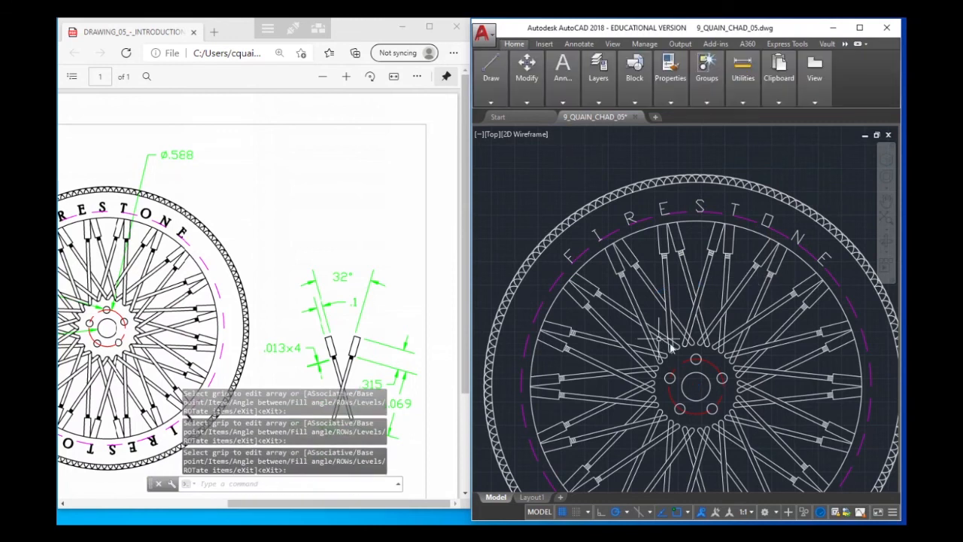
{"action": "left_click", "coordinate": [694, 340]}
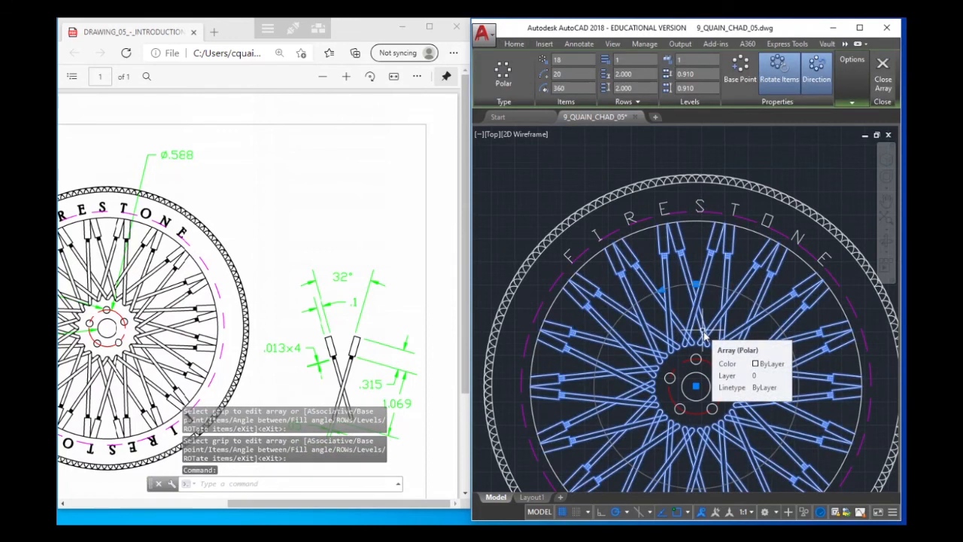
{"action": "key", "text": "Escape"}
{"action": "type", "text": "E"}
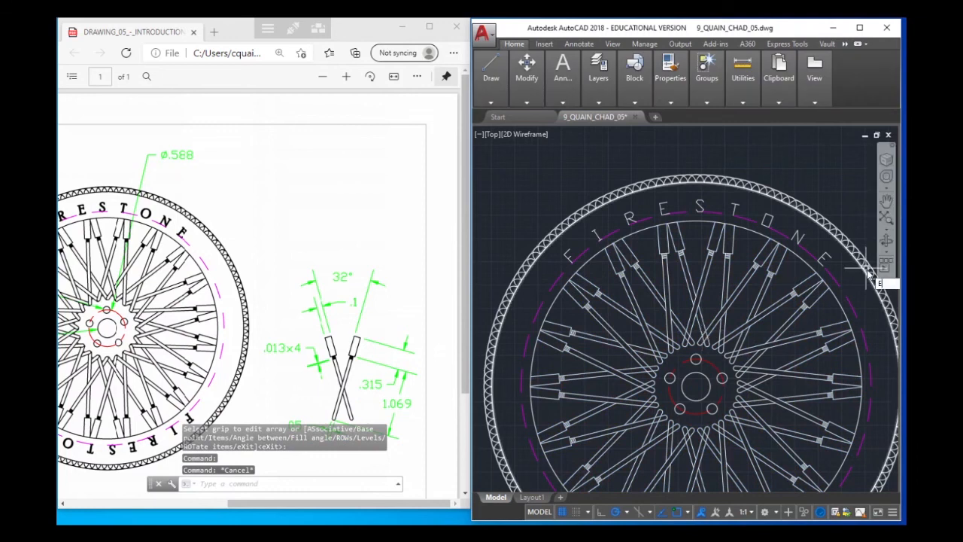
{"action": "type", "text": "xplode"}
{"action": "key", "text": "Return"}
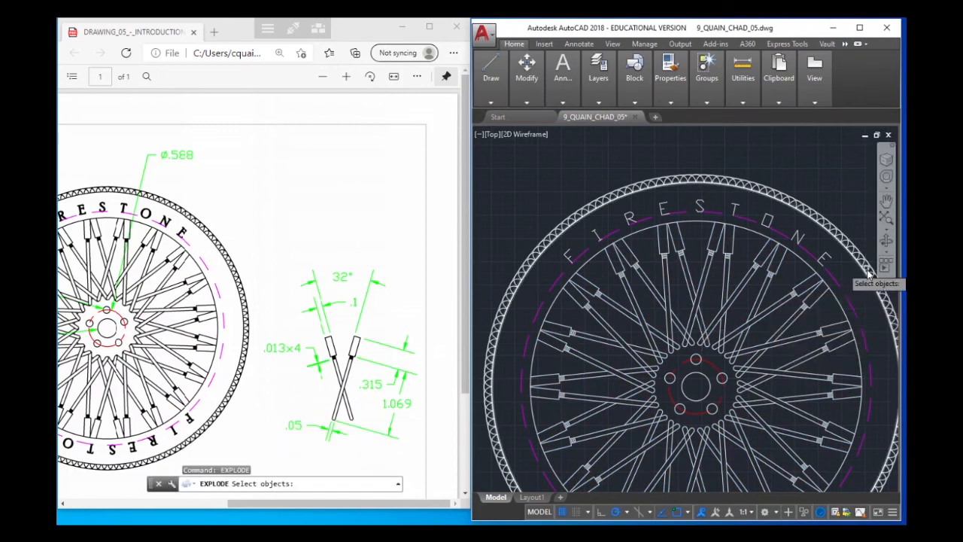
{"action": "left_click", "coordinate": [703, 320]}
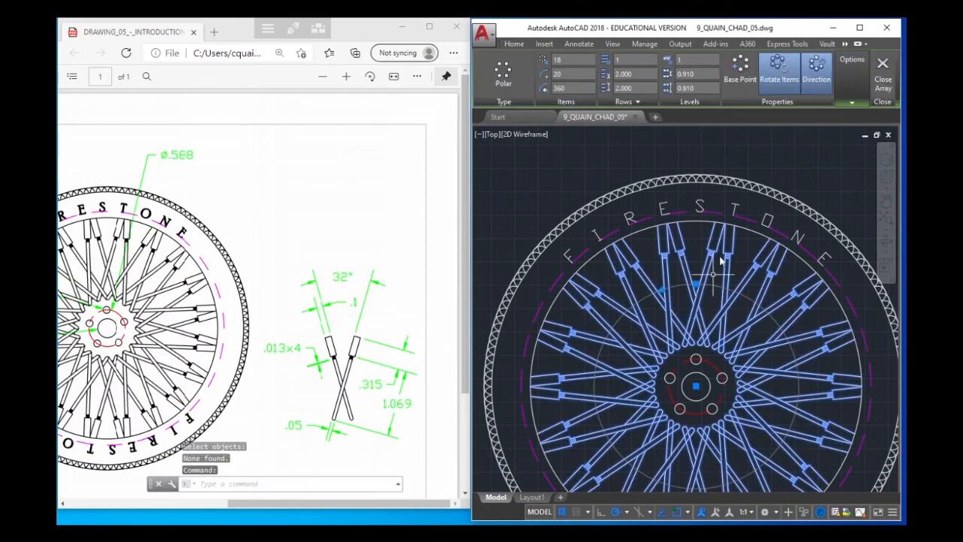
{"action": "left_click", "coordinate": [883, 75]}
Explode the polar spoke array into individual objects and leave nothing selected
{"action": "left_click", "coordinate": [760, 260]}
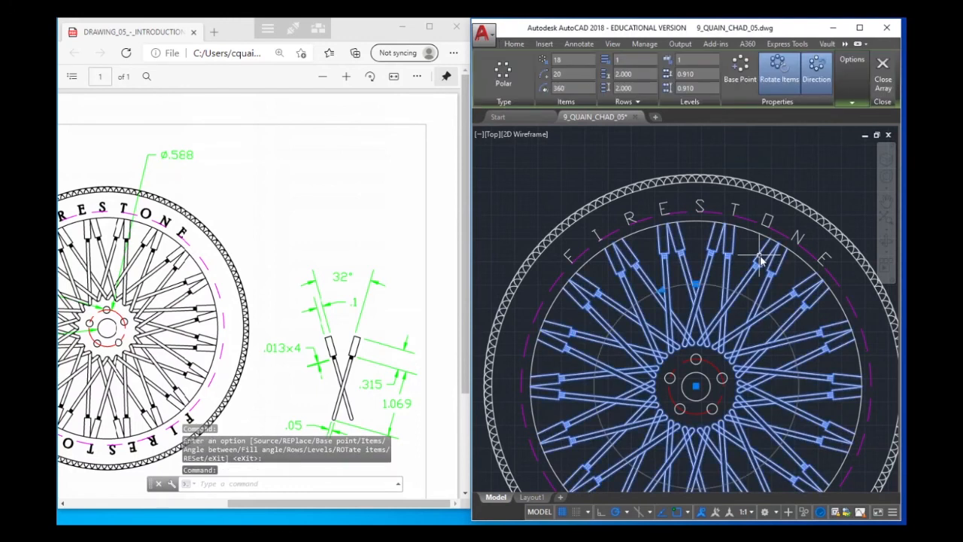
{"action": "type", "text": "explode"}
{"action": "key", "text": "Return"}
{"action": "left_click", "coordinate": [760, 259]}
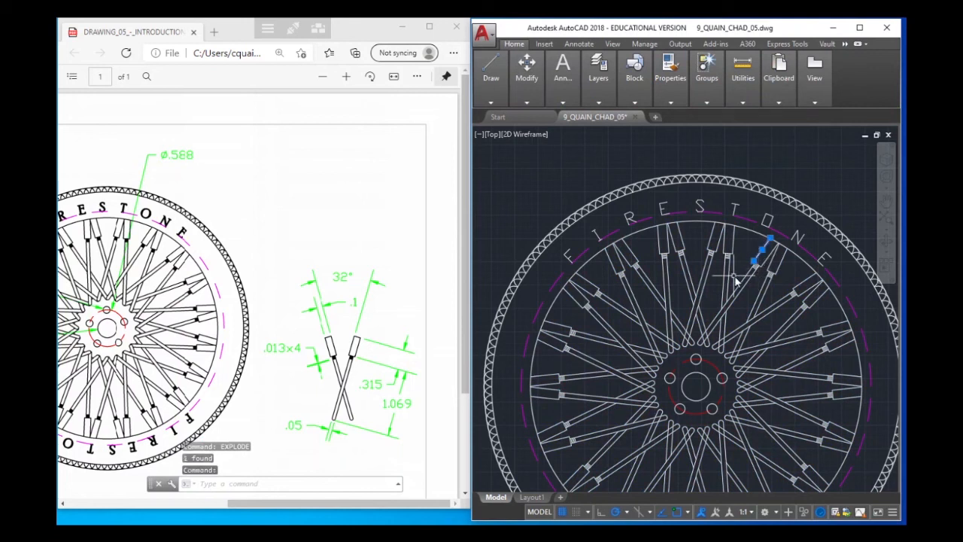
{"action": "key", "text": "Escape"}
{"action": "key", "text": "Escape"}
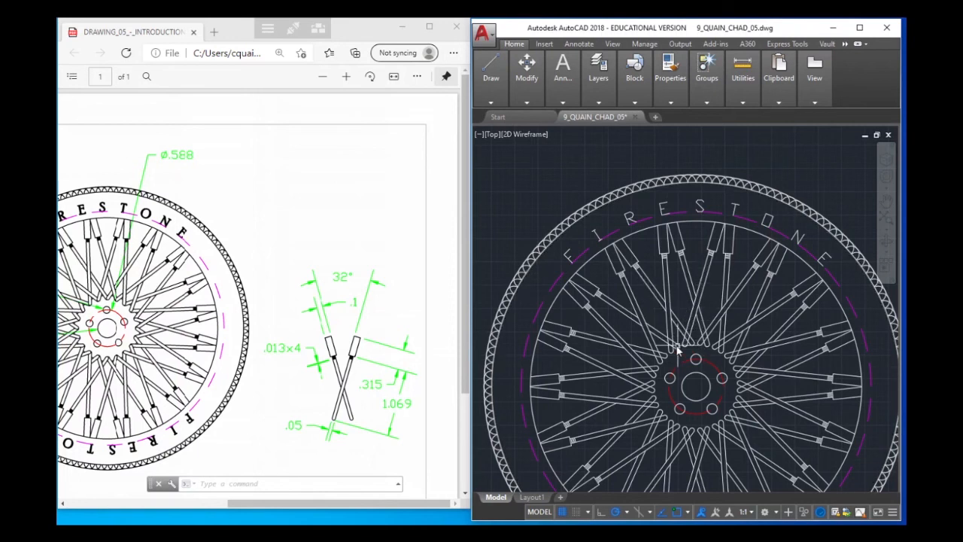
Trim the overlapping line segments where the spokes cross just above the hub, using all objects as cutting edges
{"action": "scroll", "coordinate": [685, 342], "scroll_direction": "up", "scroll_amount": 5}
{"action": "scroll", "coordinate": [692, 334], "scroll_direction": "down", "scroll_amount": 5}
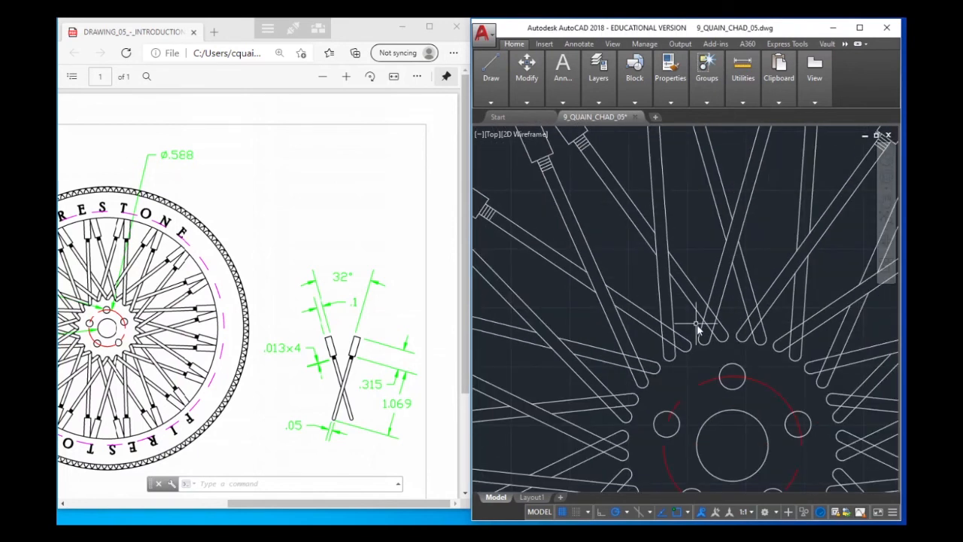
{"action": "scroll", "coordinate": [703, 317], "scroll_direction": "up", "scroll_amount": 2}
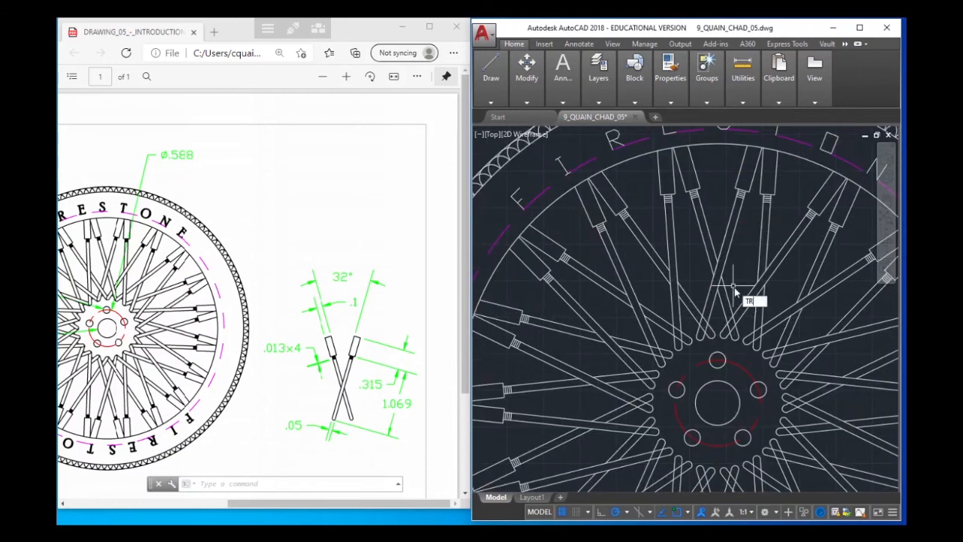
{"action": "type", "text": "IM"}
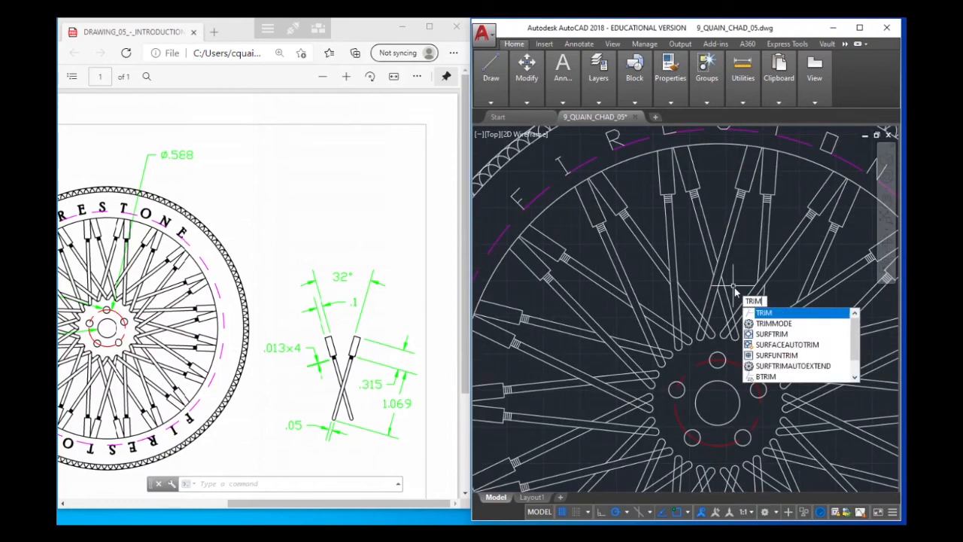
{"action": "key", "text": "Return"}
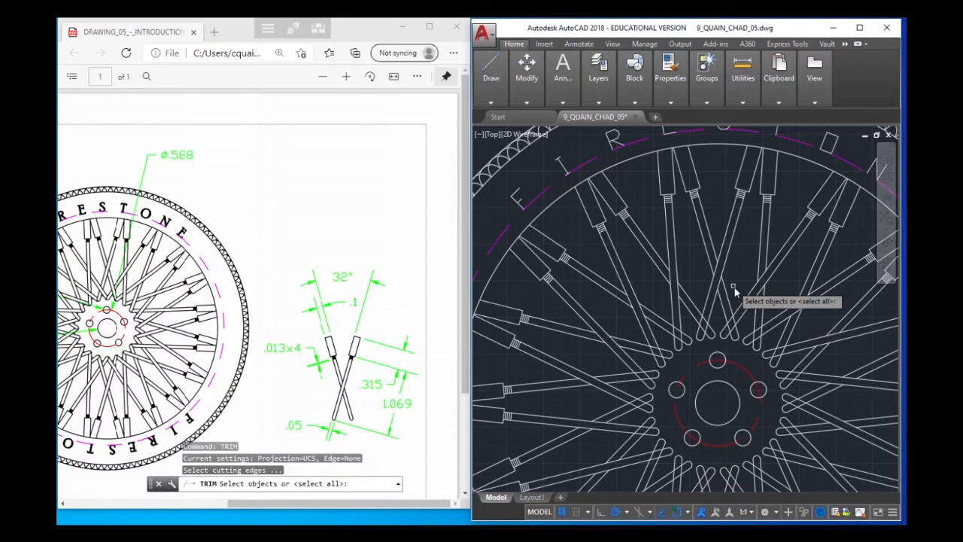
{"action": "key", "text": "Return"}
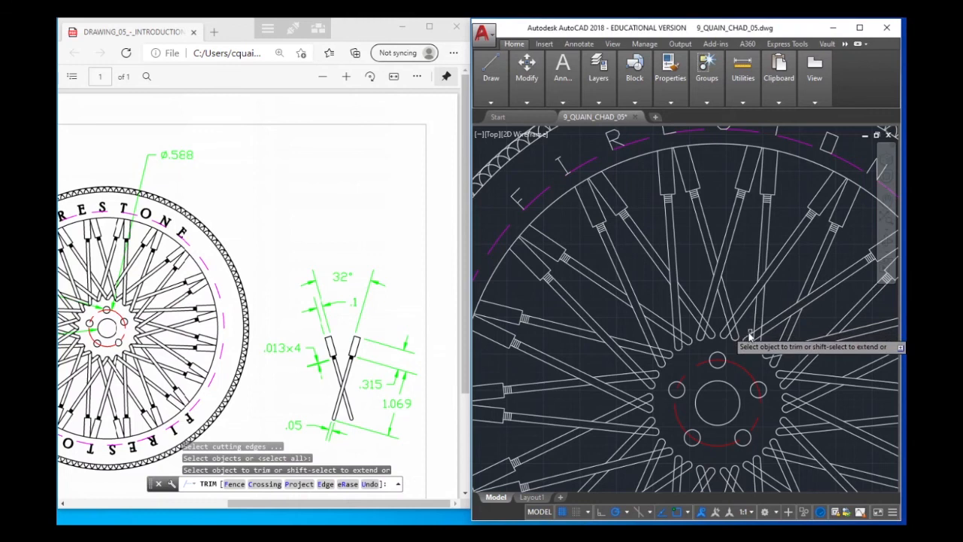
{"action": "scroll", "coordinate": [741, 327], "scroll_direction": "up", "scroll_amount": 2}
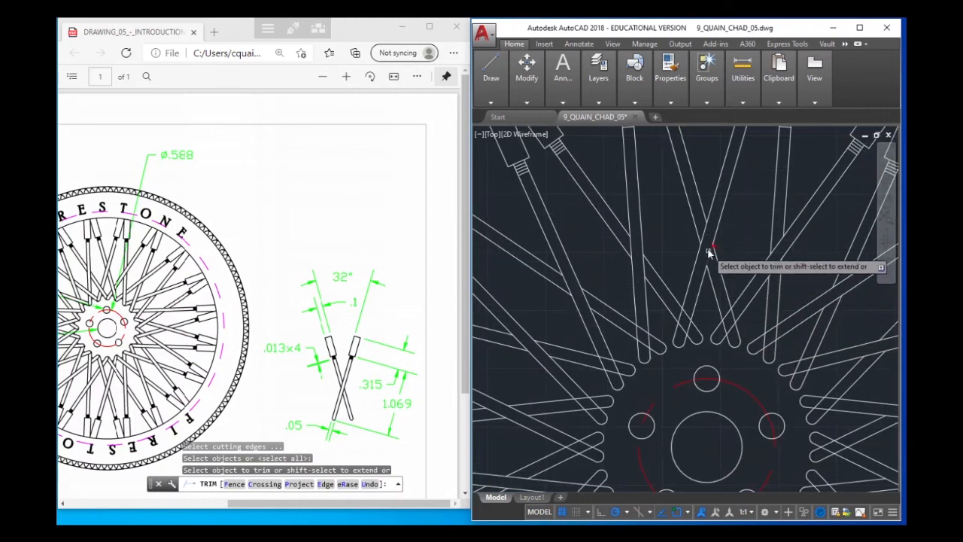
{"action": "left_click", "coordinate": [733, 328]}
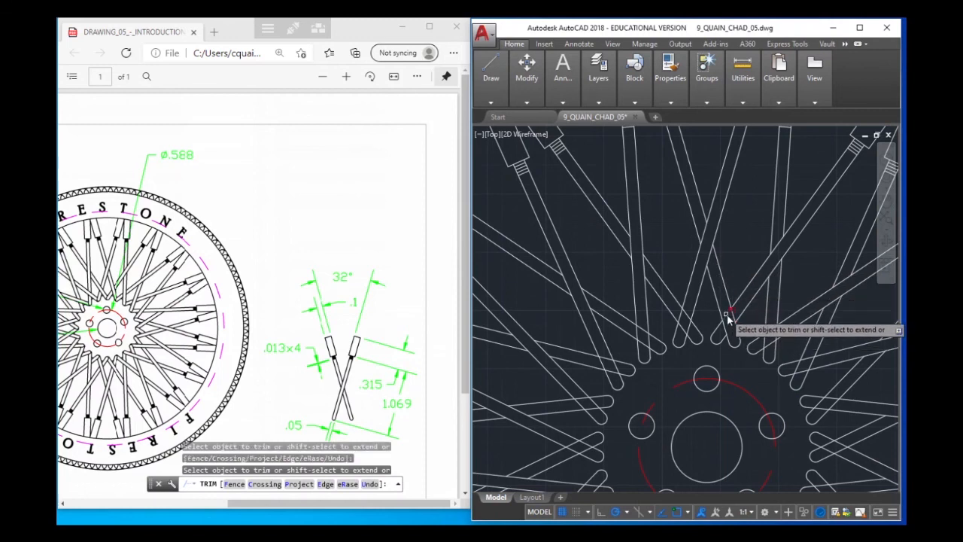
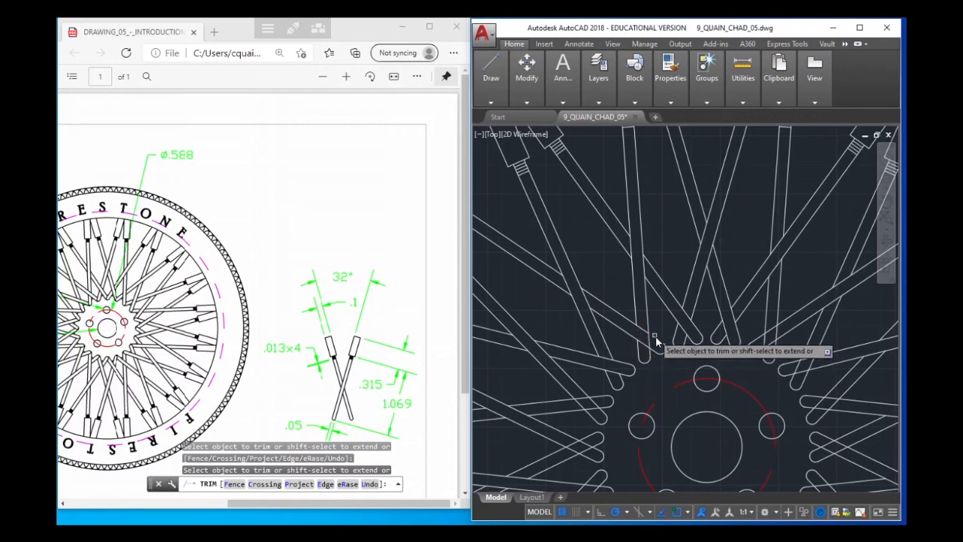
Undo the last trim at the spokes above the hub and end the trimming
{"action": "type", "text": "u"}
{"action": "key", "text": "Return"}
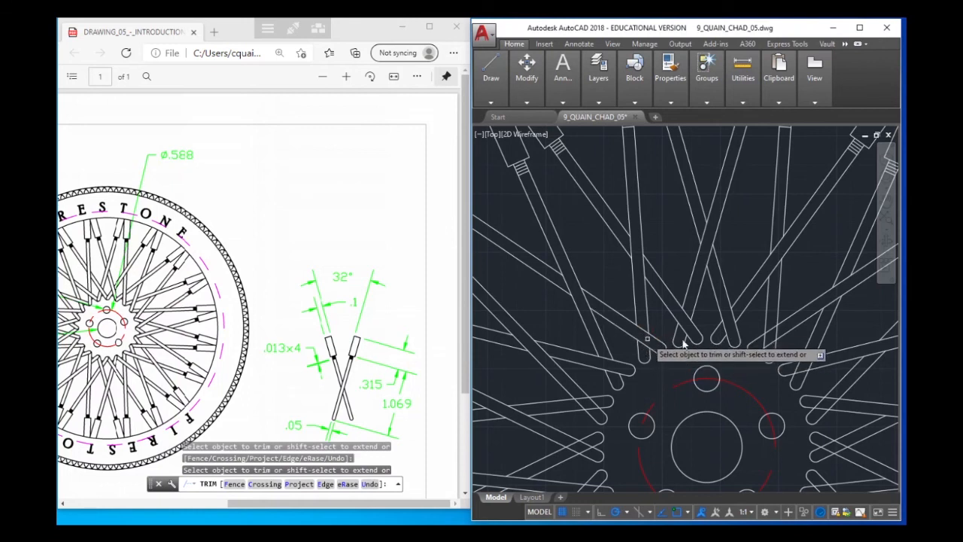
{"action": "middle_click_drag", "start_coordinate": [872, 380], "coordinate": [688, 308]}
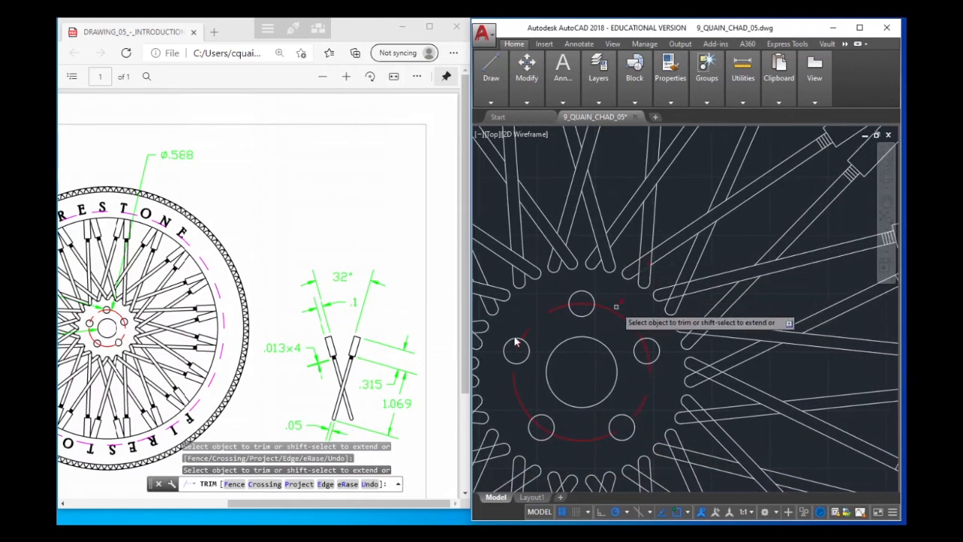
{"action": "key", "text": "Escape"}
Examine the complete wheel with its spokes, lettering and tire tread against the reference drawing
{"action": "scroll", "coordinate": [625, 226], "scroll_direction": "down", "scroll_amount": 5}
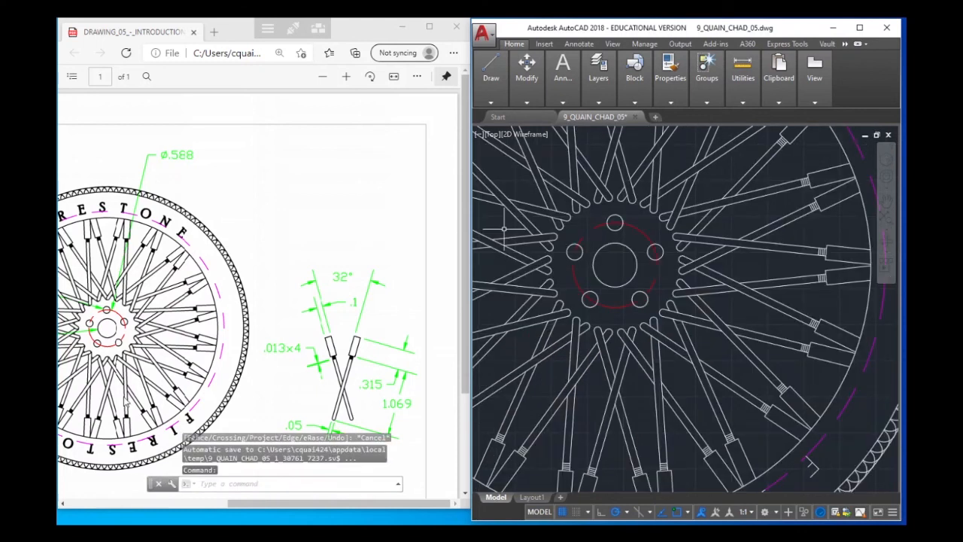
{"action": "scroll", "coordinate": [585, 322], "scroll_direction": "down", "scroll_amount": 2}
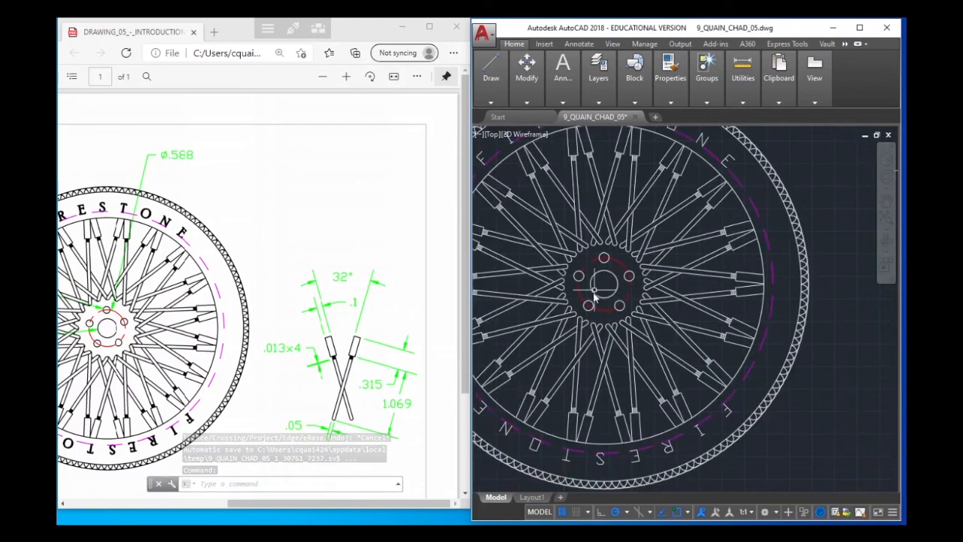
{"action": "middle_click_drag", "start_coordinate": [615, 299], "coordinate": [667, 299]}
{"action": "scroll", "coordinate": [668, 300], "scroll_direction": "down", "scroll_amount": 2}
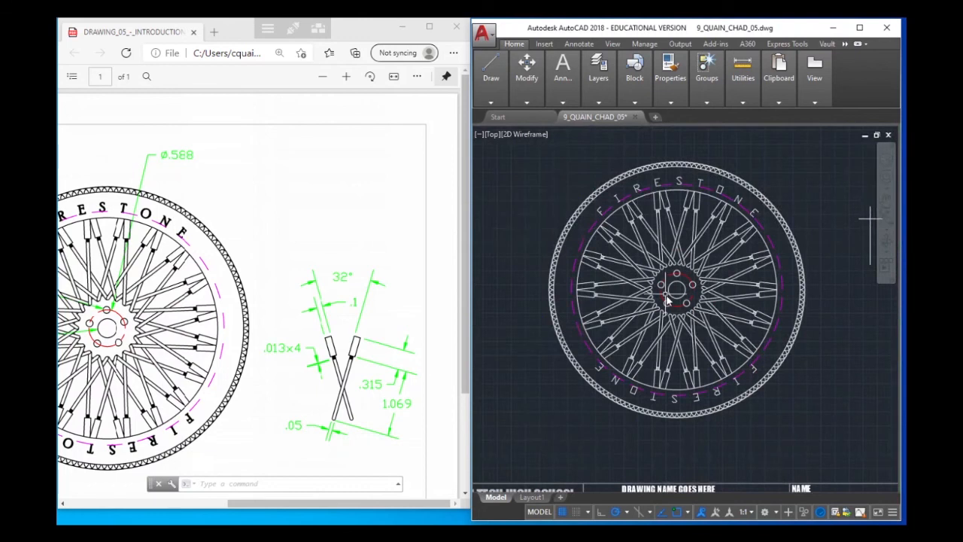
{"action": "scroll", "coordinate": [793, 224], "scroll_direction": "down", "scroll_amount": 1}
{"action": "scroll", "coordinate": [795, 236], "scroll_direction": "up", "scroll_amount": 1}
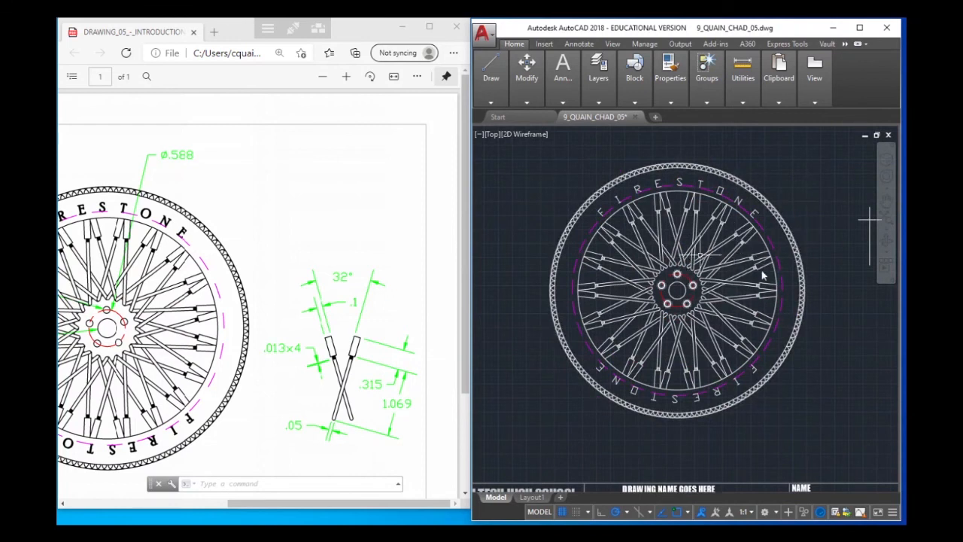
{"action": "middle_click_drag", "start_coordinate": [787, 273], "coordinate": [772, 255]}
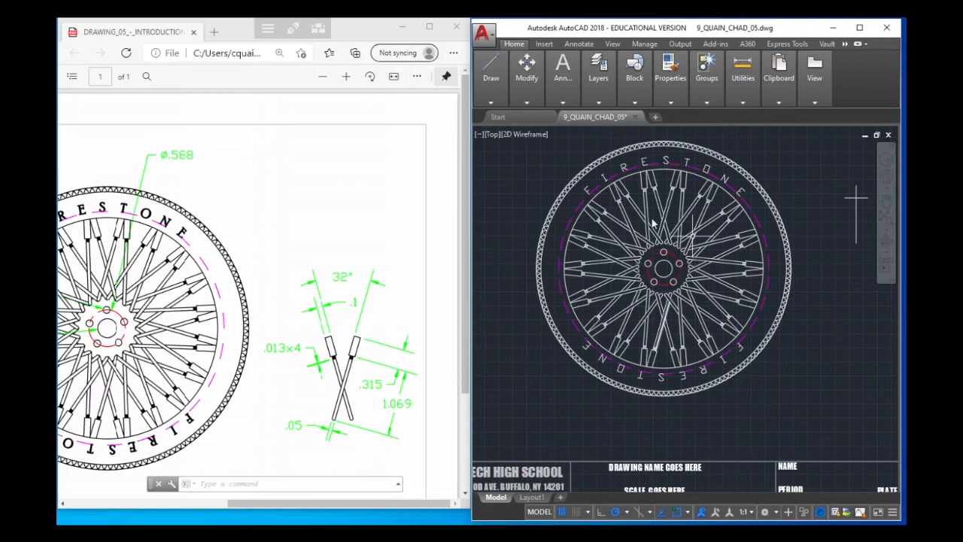
Replace the drawing name placeholder in the title block with WHEEL ARRAY, as in the reference title block
{"action": "middle_click_drag", "start_coordinate": [741, 324], "coordinate": [708, 254]}
{"action": "double_click", "coordinate": [655, 402]}
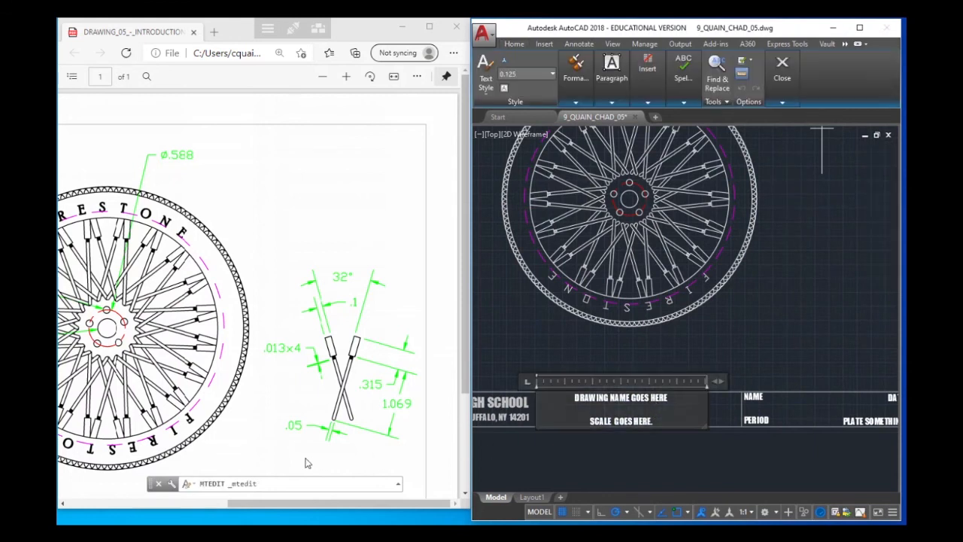
{"action": "left_click", "coordinate": [258, 420]}
{"action": "scroll", "coordinate": [271, 404], "scroll_direction": "down", "scroll_amount": 3}
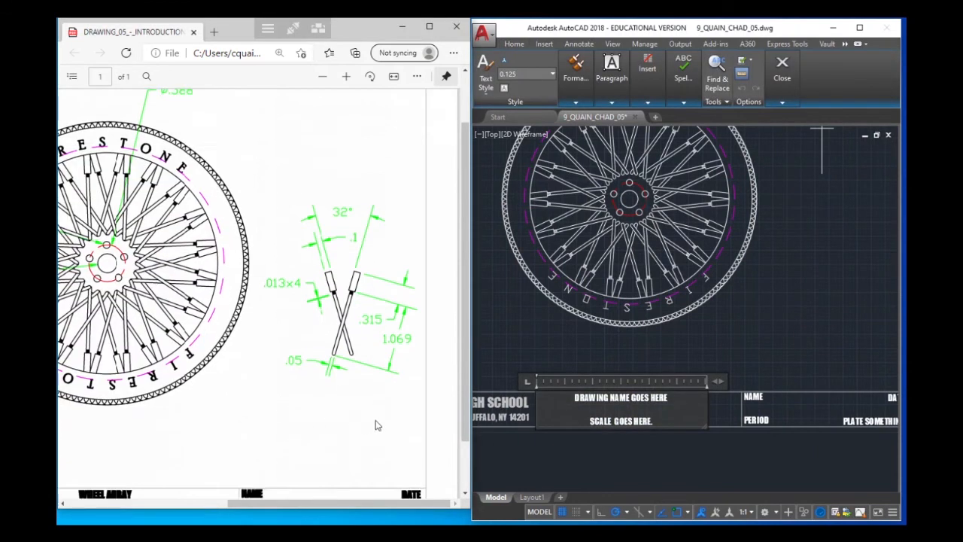
{"action": "left_click", "coordinate": [673, 401]}
{"action": "key", "text": "BackSpace"}
{"action": "key", "text": "BackSpace"}
{"action": "key", "text": "BackSpace"}
{"action": "key", "text": "BackSpace"}
{"action": "key", "text": "BackSpace"}
{"action": "key", "text": "BackSpace"}
{"action": "key", "text": "BackSpace"}
{"action": "key", "text": "BackSpace"}
{"action": "key", "text": "BackSpace"}
{"action": "key", "text": "BackSpace"}
{"action": "key", "text": "BackSpace"}
{"action": "key", "text": "BackSpace"}
{"action": "key", "text": "BackSpace"}
{"action": "key", "text": "BackSpace"}
{"action": "key", "text": "BackSpace"}
{"action": "key", "text": "BackSpace"}
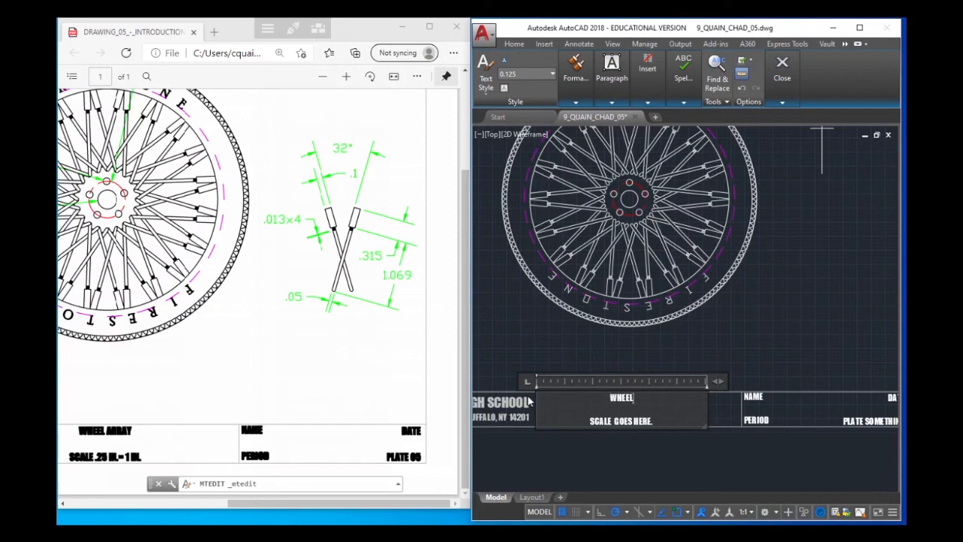
{"action": "type", "text": "ARRAY"}
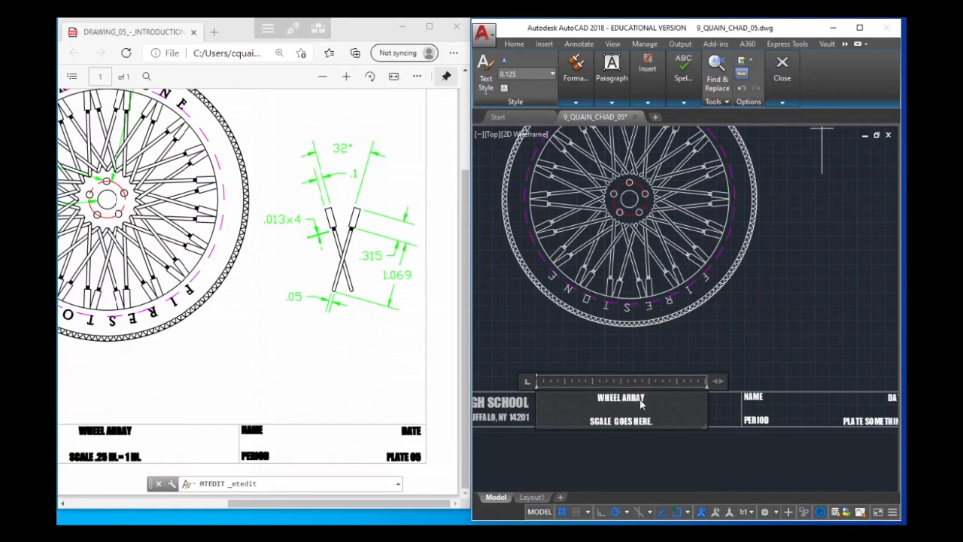
Replace the scale placeholder with SCALE .25=1IN., keeping a blank line between it and the drawing name
{"action": "left_click_drag", "start_coordinate": [652, 422], "coordinate": [549, 416]}
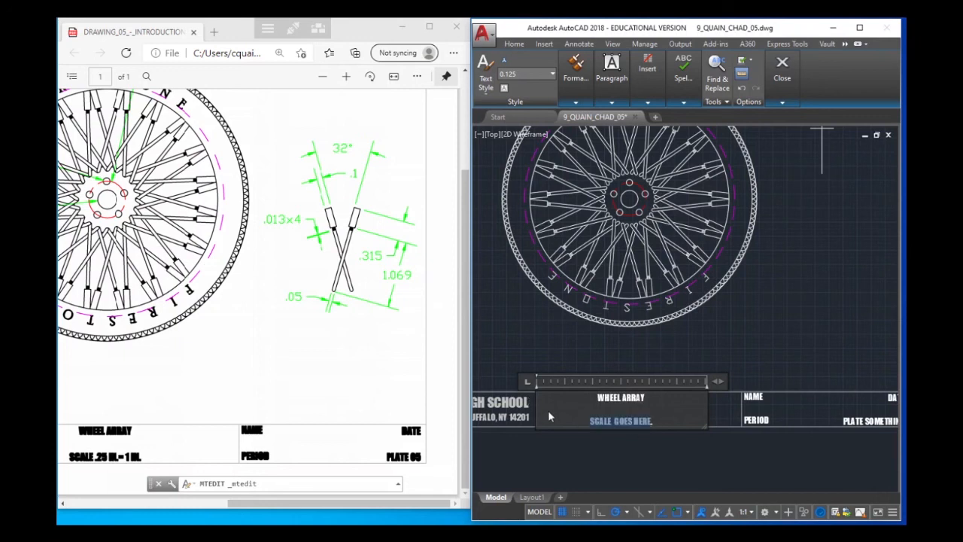
{"action": "key", "text": "Delete"}
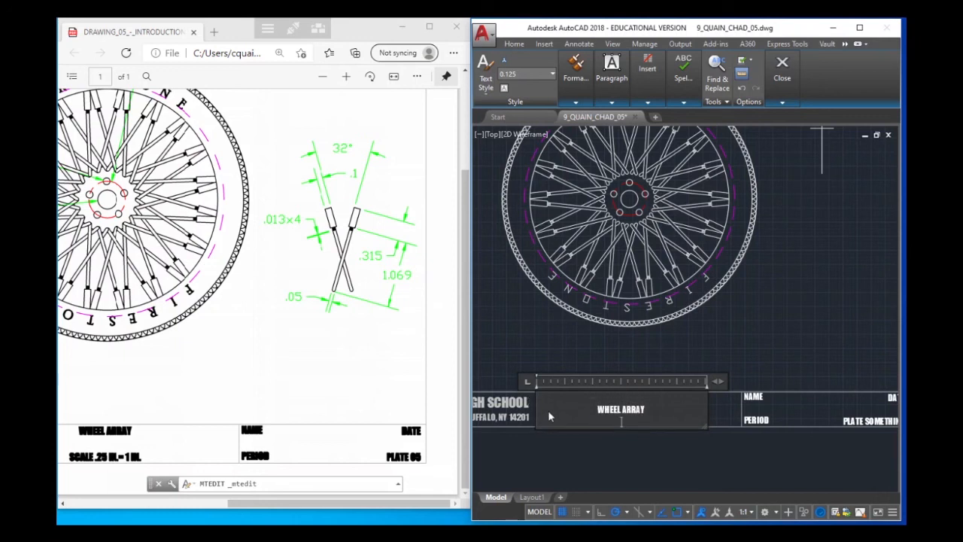
{"action": "type", "text": "SCALE"}
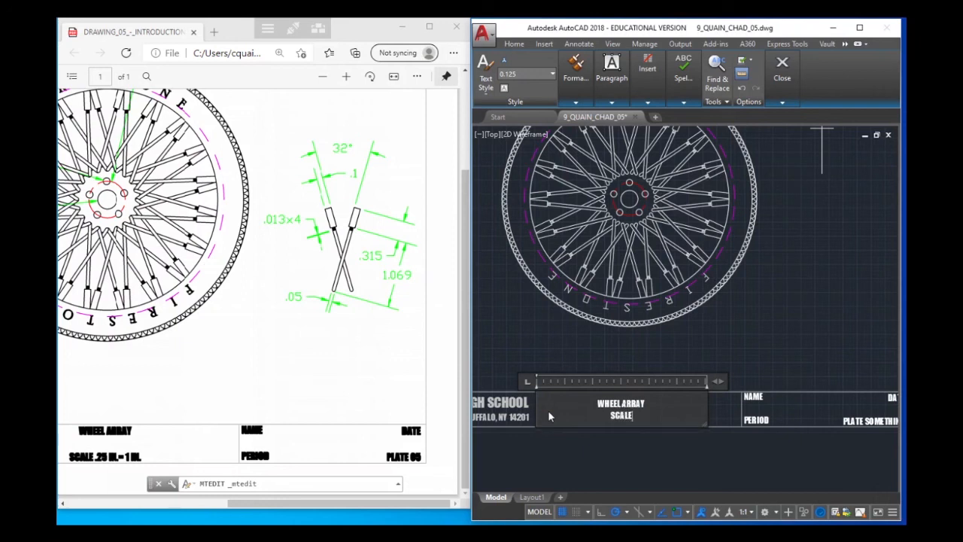
{"action": "type", "text": ".25=1IN/"}
{"action": "key", "text": "BackSpace"}
{"action": "type", "text": "."}
{"action": "key", "text": "Up"}
{"action": "key", "text": "Return"}
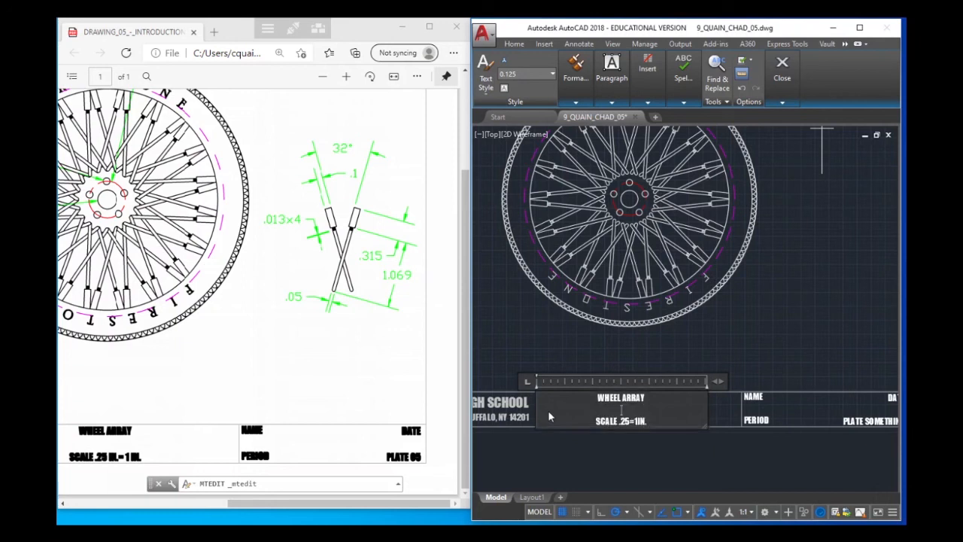
{"action": "left_click", "coordinate": [751, 399]}
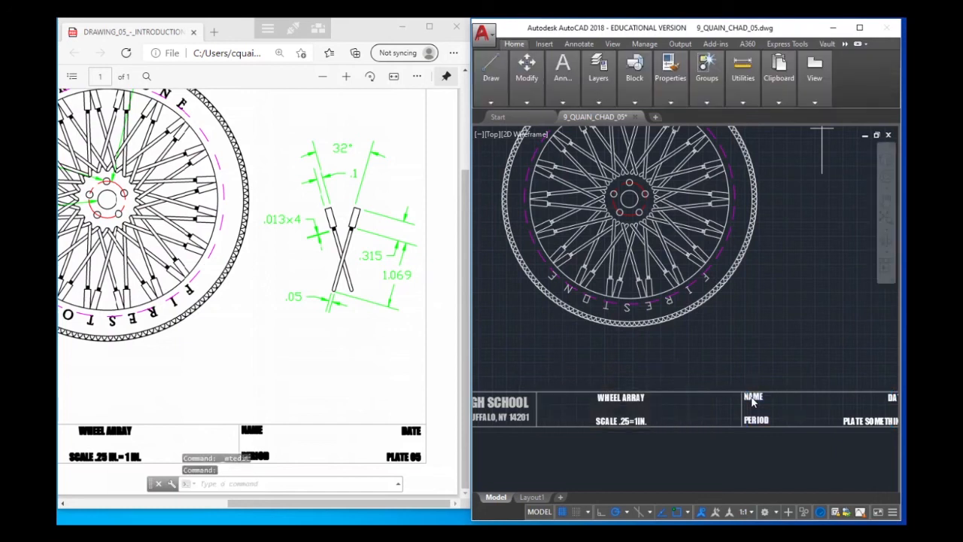
Replace the NAME placeholder in the title block with the drafter's last and first name
{"action": "double_click", "coordinate": [752, 400]}
{"action": "left_click_drag", "start_coordinate": [764, 397], "coordinate": [717, 395]}
{"action": "type", "text": "C"}
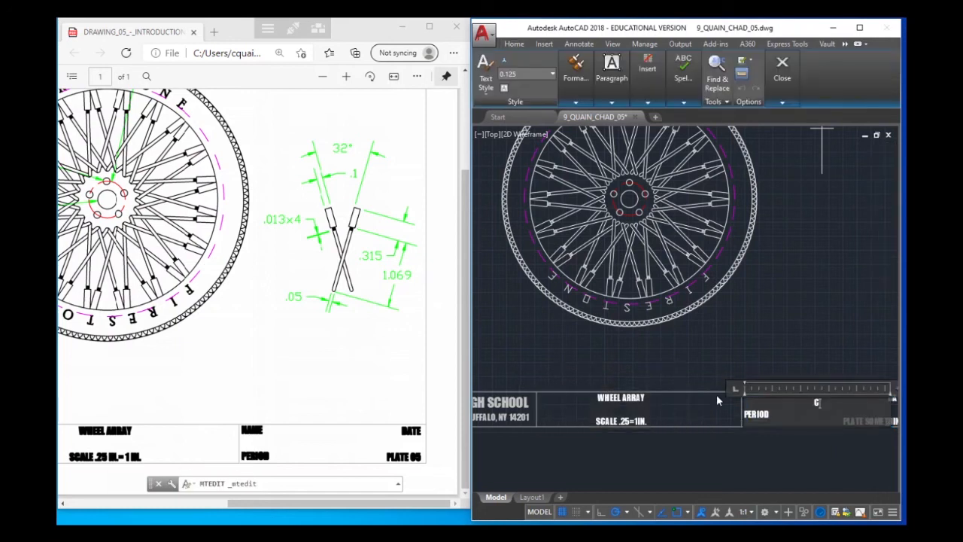
{"action": "type", "text": ".QUA"}
{"action": "key", "text": "BackSpace"}
{"action": "key", "text": "BackSpace"}
{"action": "key", "text": "BackSpace"}
{"action": "key", "text": "BackSpace"}
{"action": "key", "text": "BackSpace"}
{"action": "type", "text": "QUAIN, CHAD"}
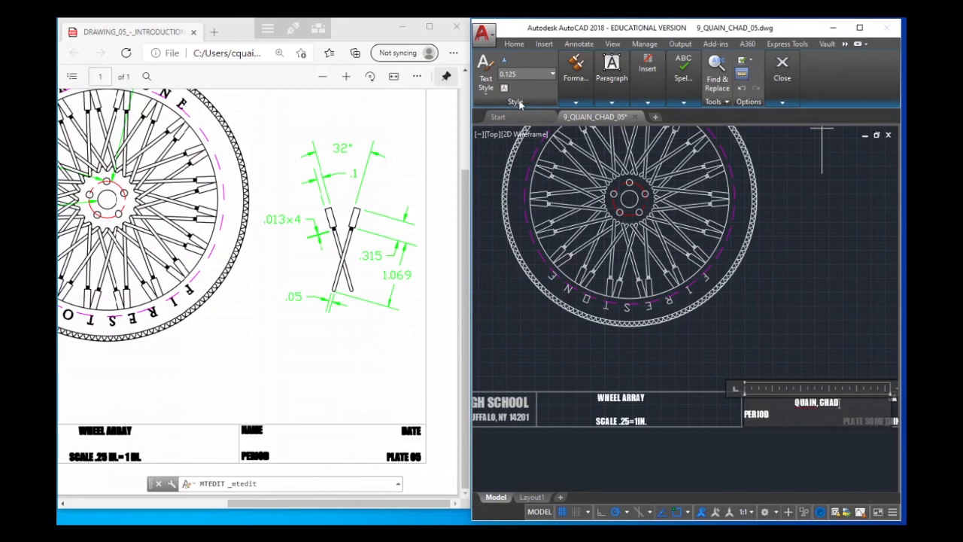
Left-align the drafter's name line and insert a blank line between it and PERIOD
{"action": "left_click", "coordinate": [576, 101]}
{"action": "left_click", "coordinate": [611, 102]}
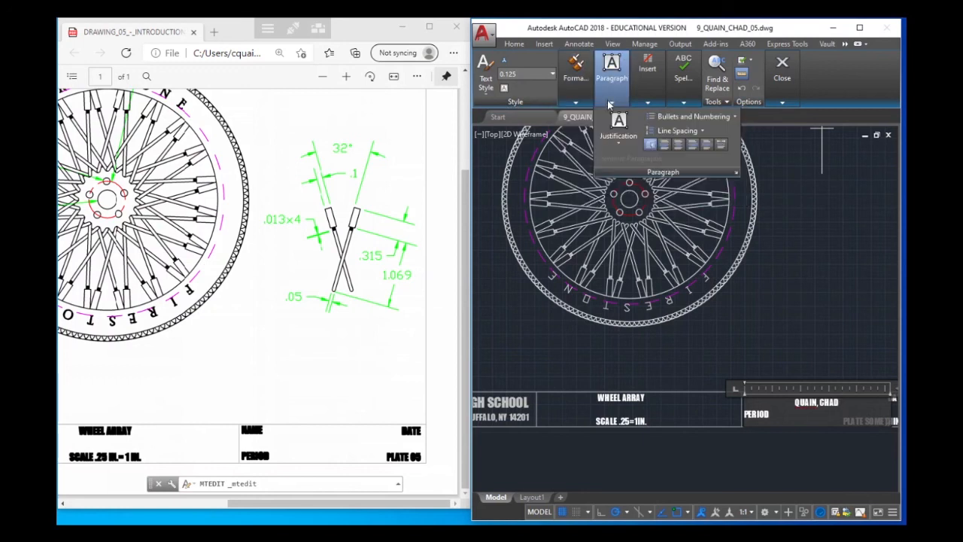
{"action": "left_click", "coordinate": [664, 143]}
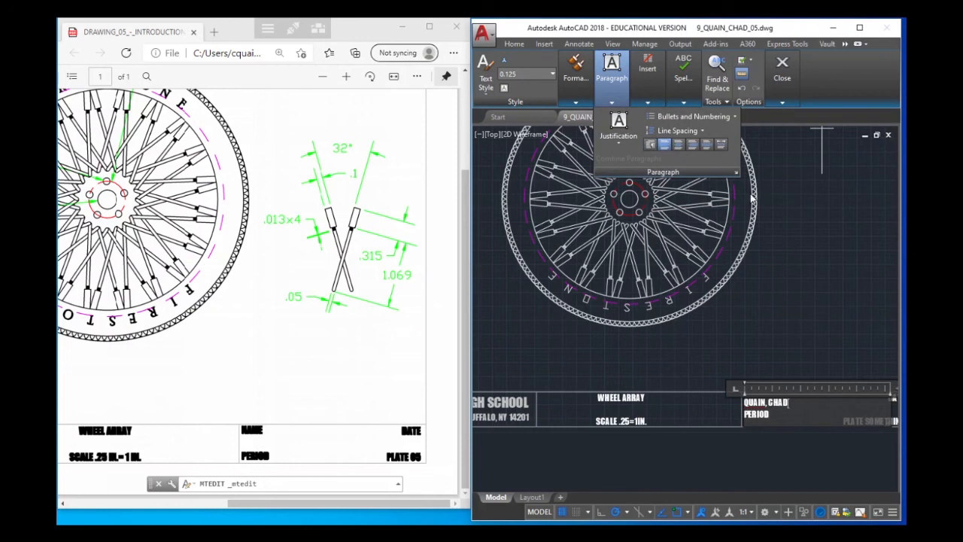
{"action": "key", "text": "Return"}
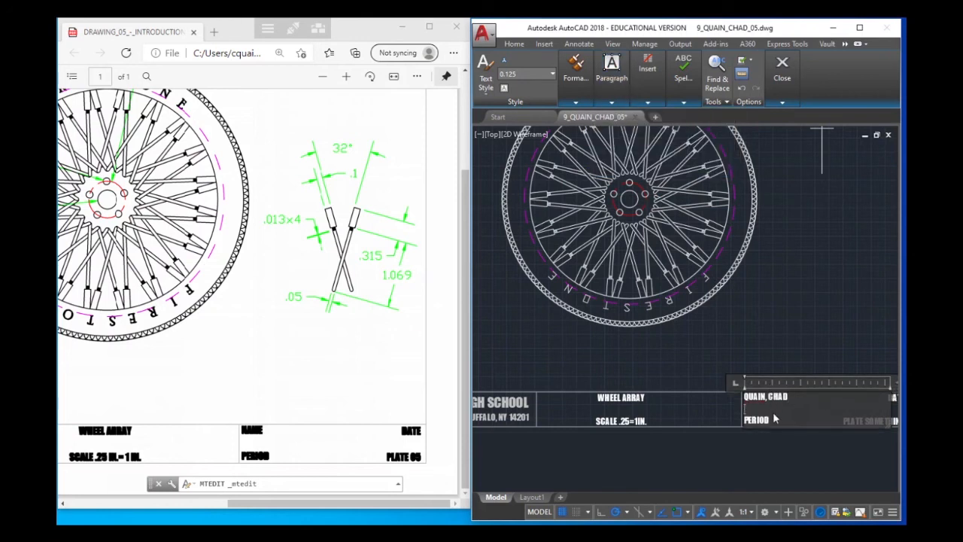
Set the title block's period to 9 and its plate number to 5
{"action": "type", "text": "9"}
{"action": "left_click", "coordinate": [852, 344]}
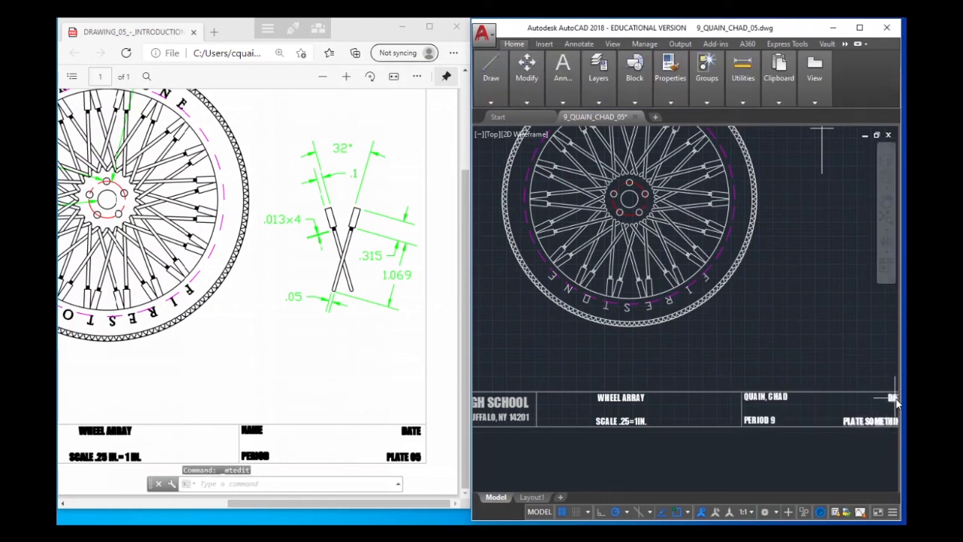
{"action": "double_click", "coordinate": [883, 422]}
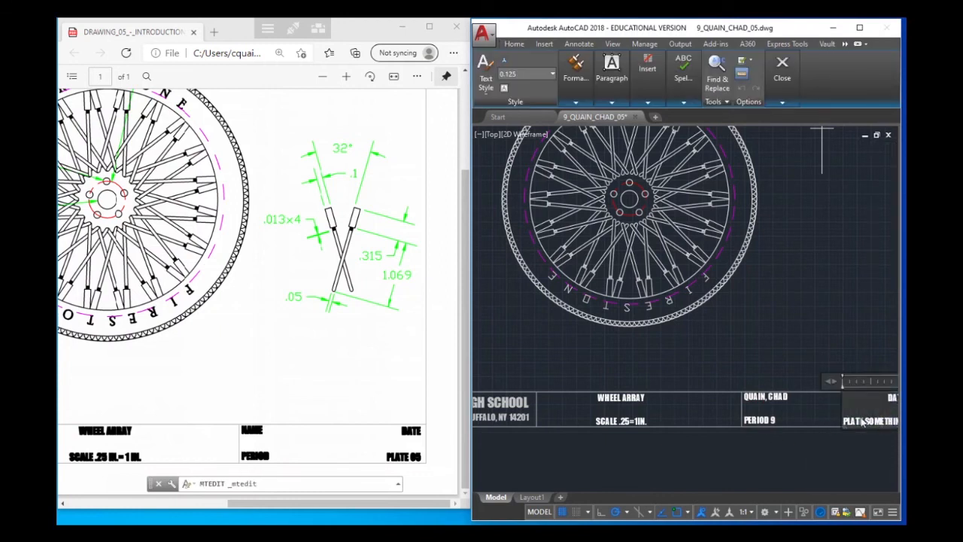
{"action": "double_click", "coordinate": [882, 421]}
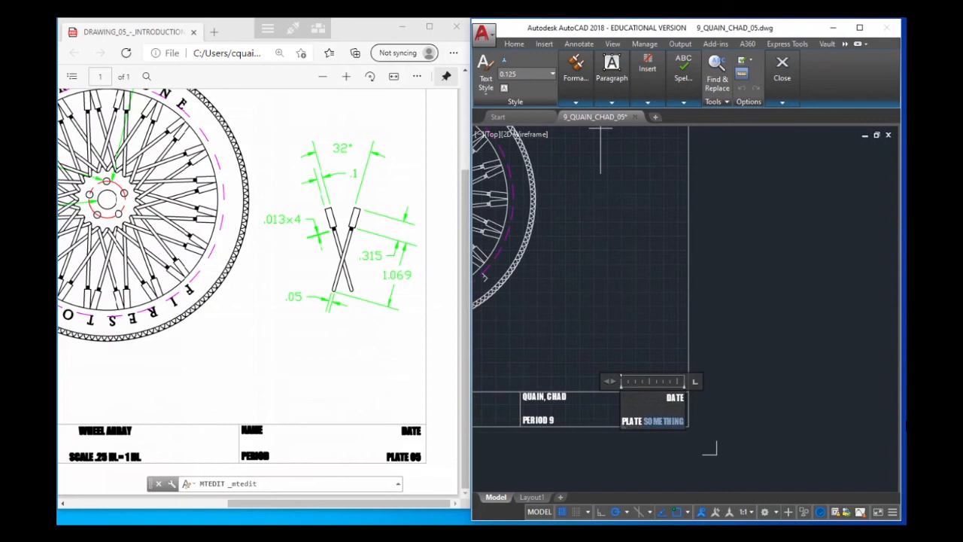
{"action": "type", "text": "5"}
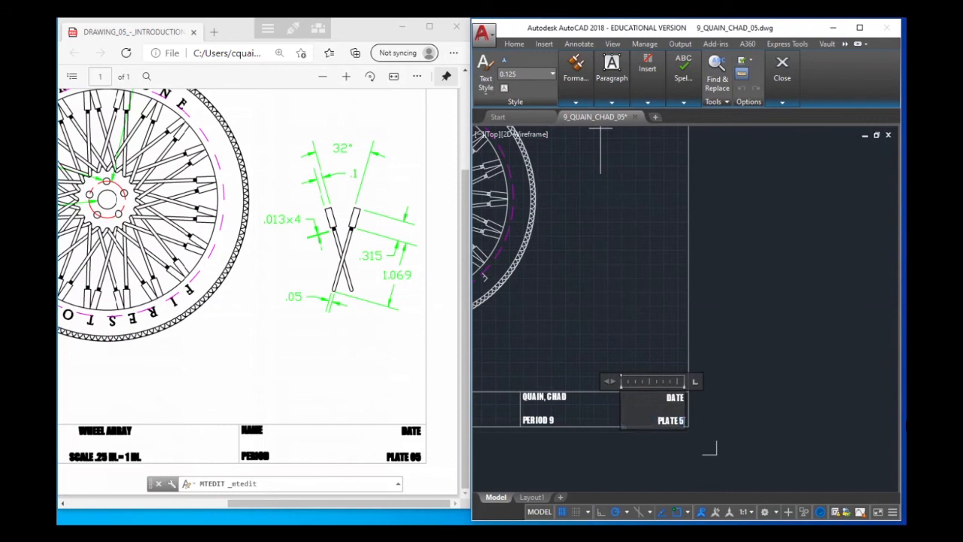
{"action": "left_click", "coordinate": [627, 344]}
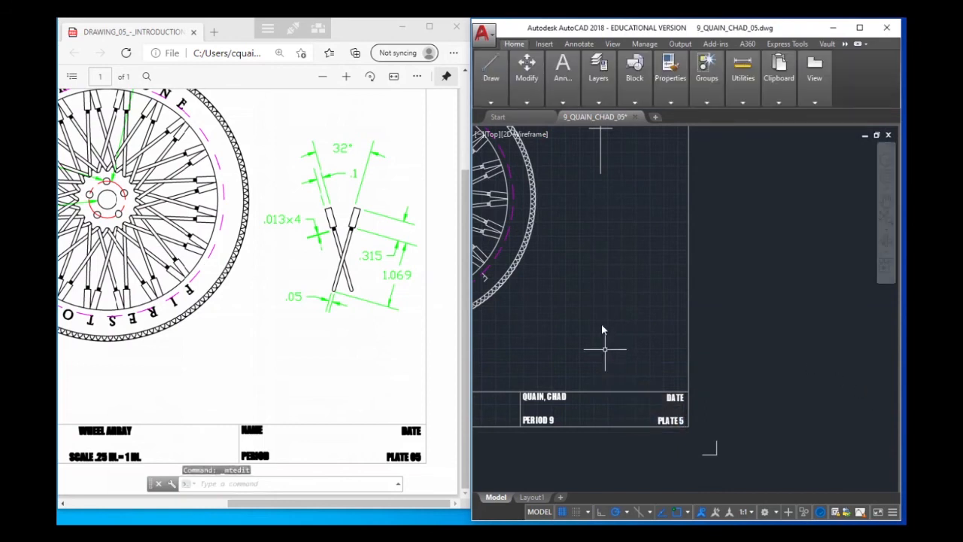
Save the drawing with the whole sheet fitted in view
{"action": "scroll", "coordinate": [586, 235], "scroll_direction": "down", "scroll_amount": 2}
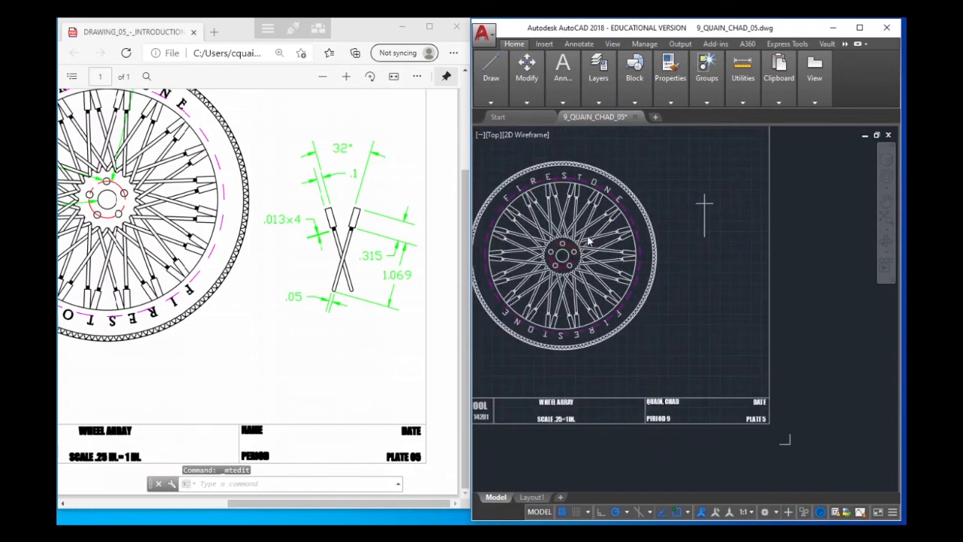
{"action": "middle_click", "coordinate": [588, 240]}
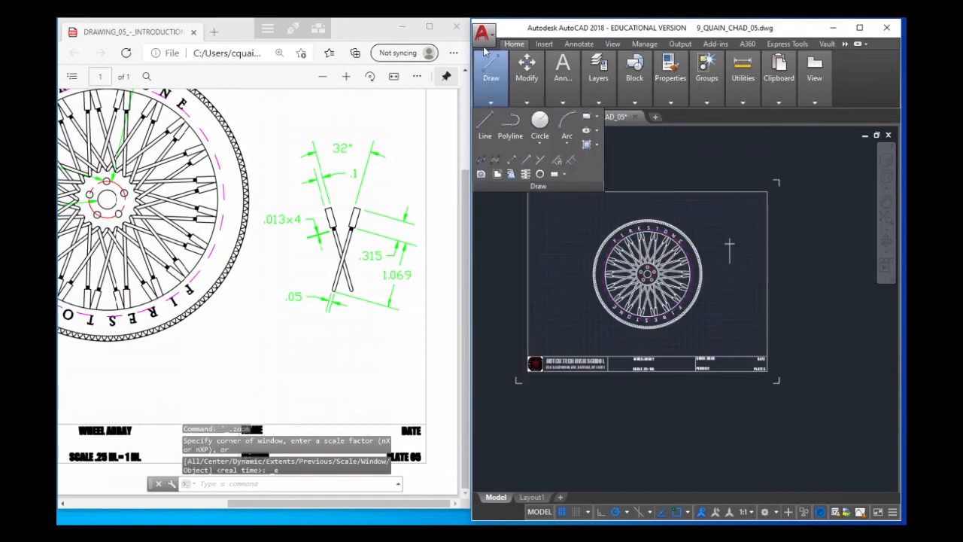
{"action": "left_click", "coordinate": [483, 34]}
{"action": "left_click", "coordinate": [512, 149]}
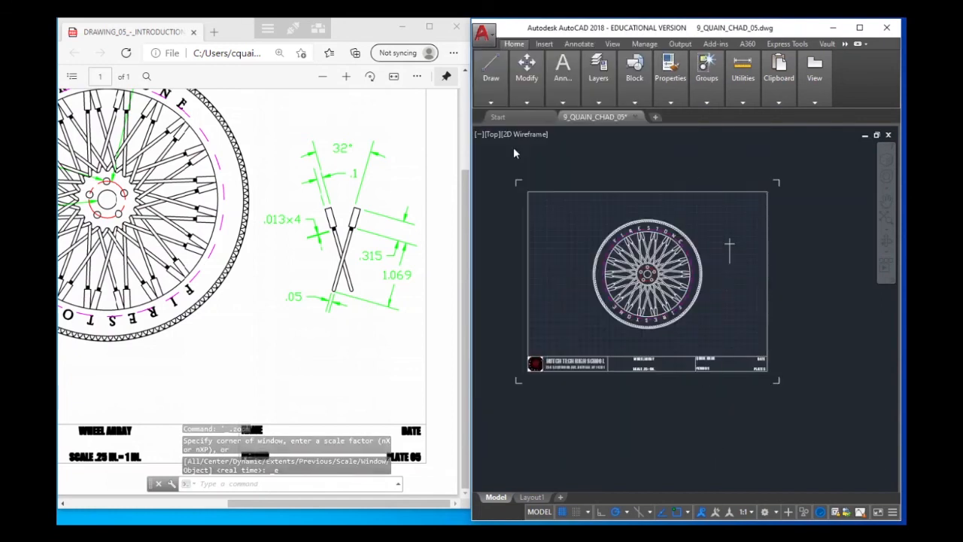
Export the drawing extents as a PDF in the proposed folder, keeping the suggested file name
{"action": "left_click", "coordinate": [483, 36]}
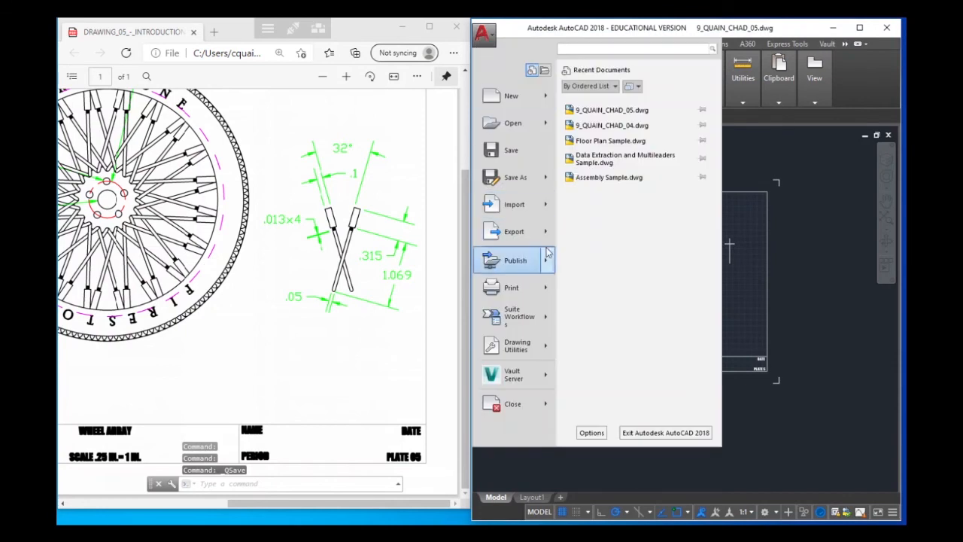
{"action": "mouse_move", "coordinate": [530, 231]}
{"action": "left_click", "coordinate": [590, 211]}
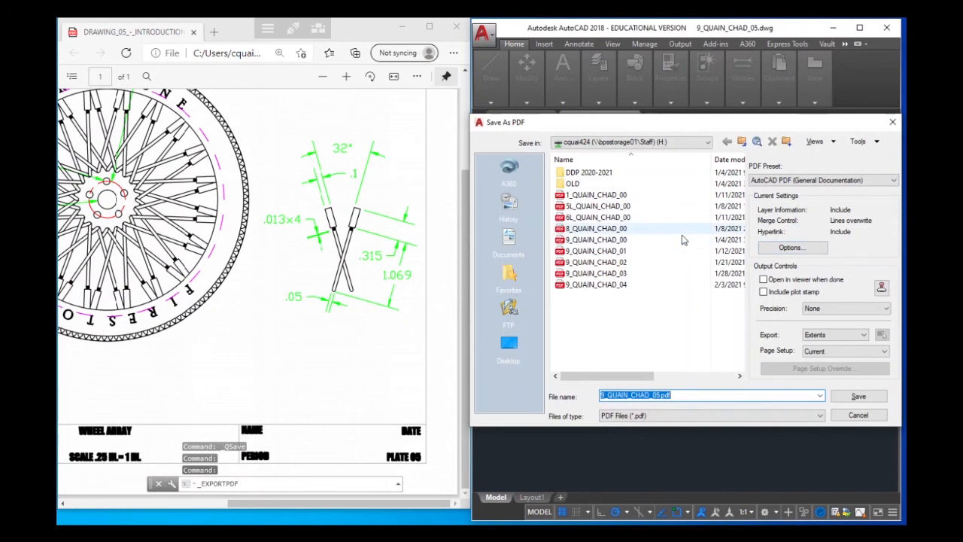
{"action": "left_click", "coordinate": [865, 400]}
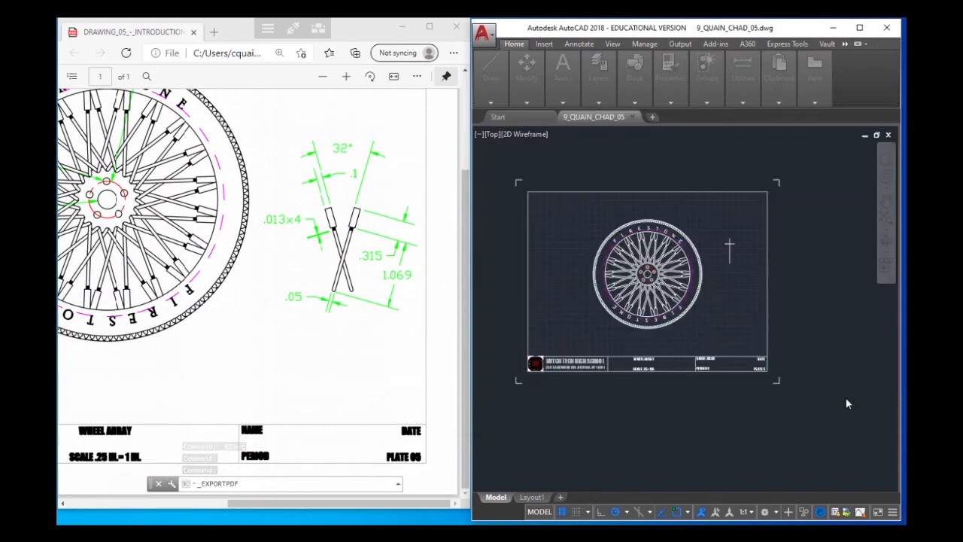